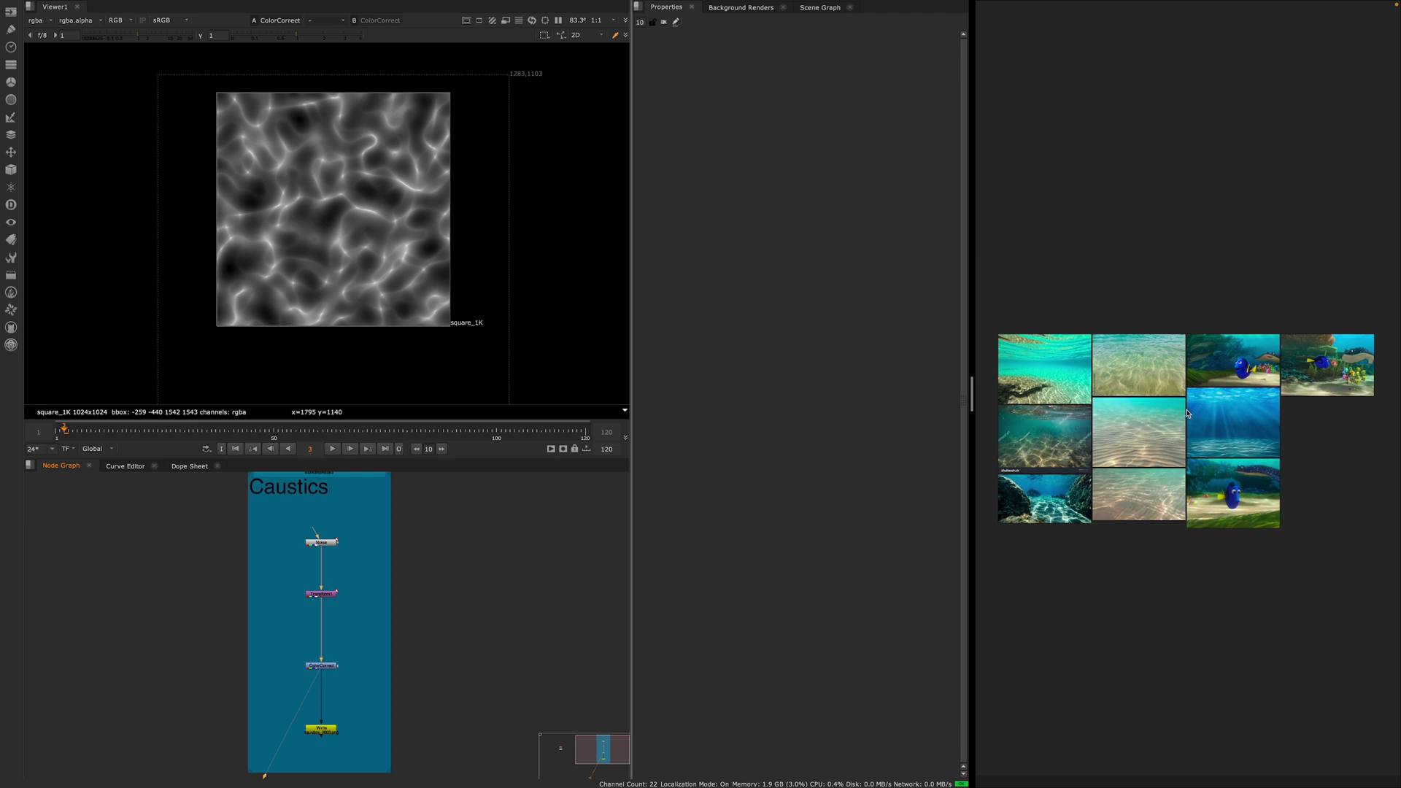
# - Examine the underwater reference images for how caustic light patterns look on the sea floor and in the water
pyautogui.moveTo(1172, 393); pyautogui.dragTo(1168, 383, button='middle')
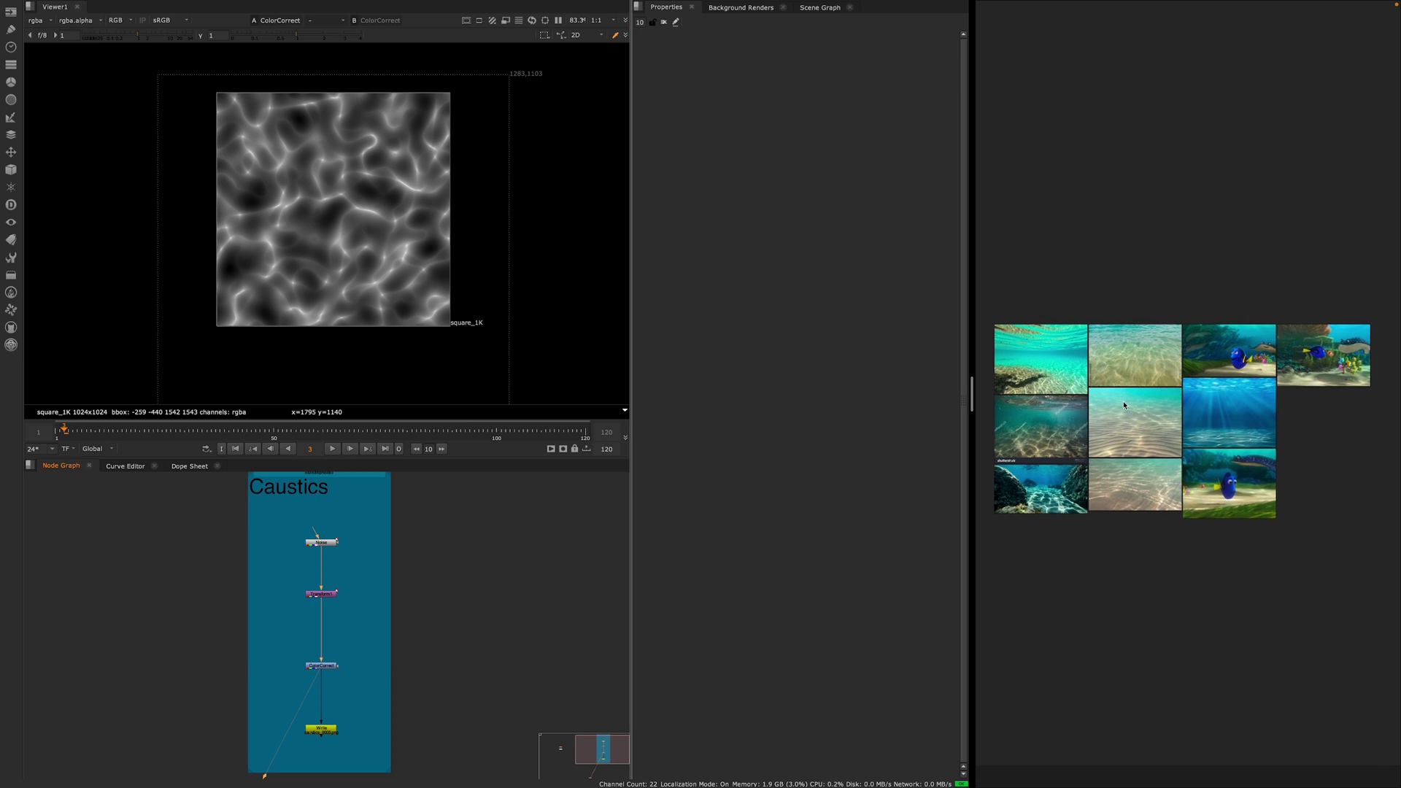
pyautogui.moveTo(1127, 406); pyautogui.dragTo(1148, 422, button='middle')
pyautogui.scroll(2, 1138, 420)
pyautogui.scroll(2, 1109, 476)
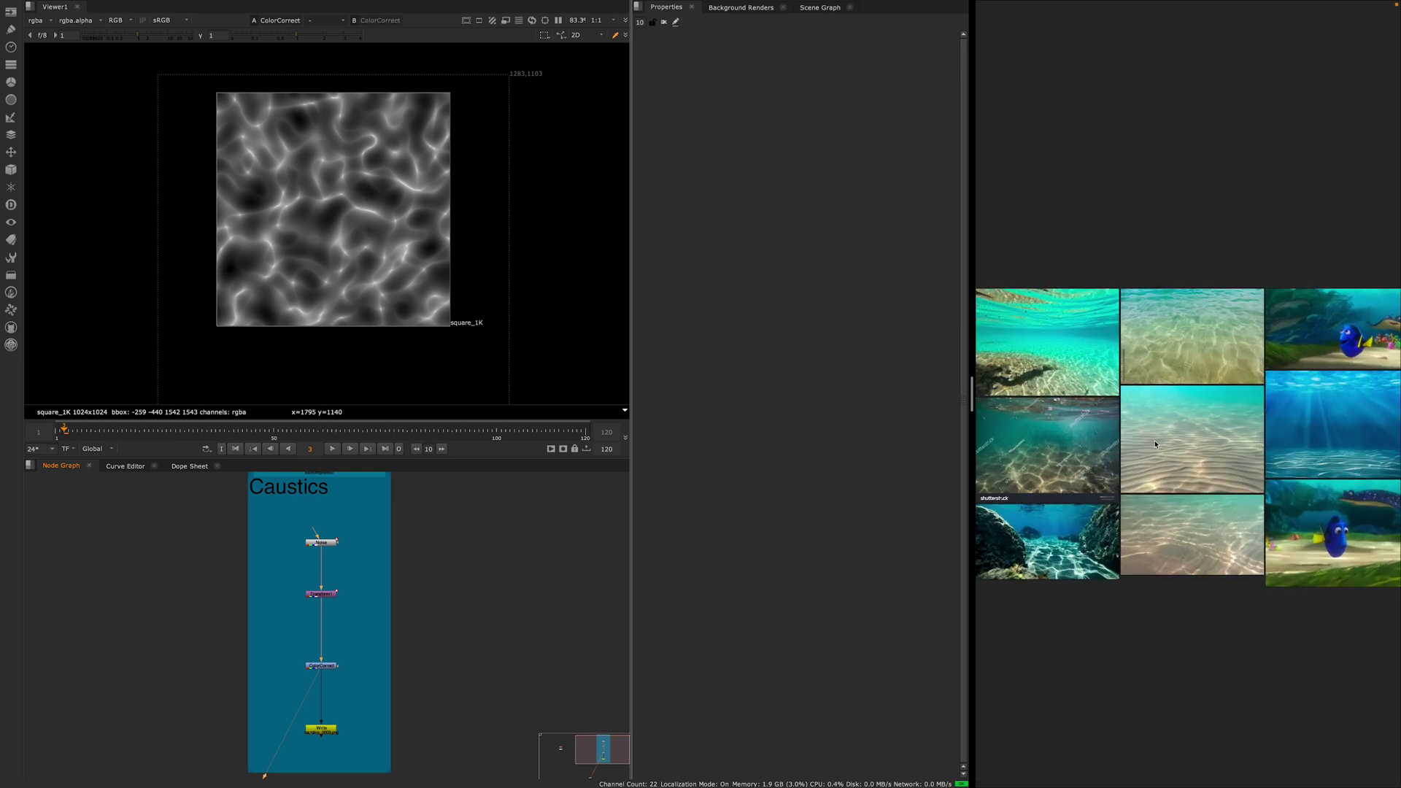
pyautogui.scroll(4, 1140, 453)
pyautogui.moveTo(1279, 438); pyautogui.dragTo(1197, 442, button='middle')
pyautogui.scroll(-2, 1197, 440)
pyautogui.moveTo(1301, 414); pyautogui.dragTo(1117, 419, button='middle')
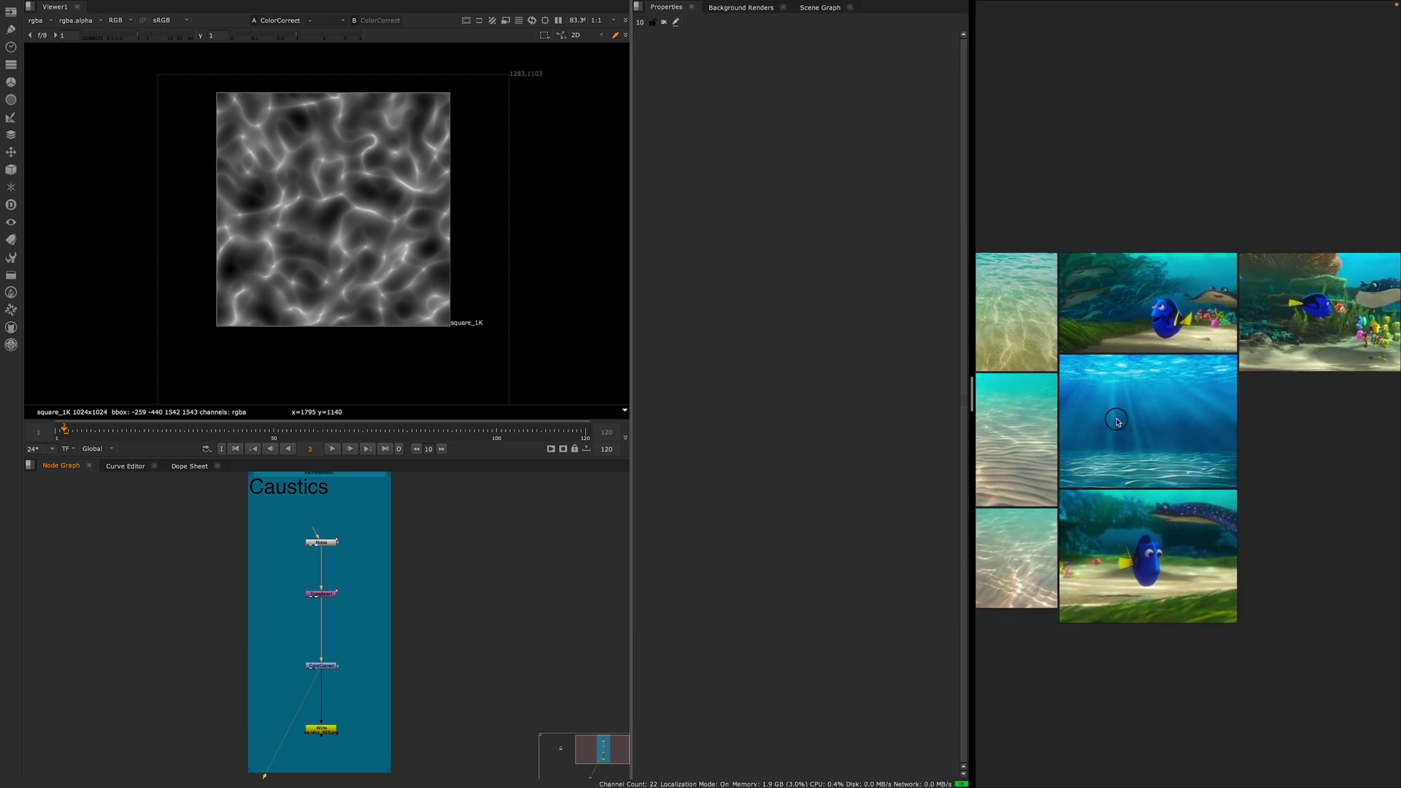
pyautogui.moveTo(1220, 360); pyautogui.dragTo(1199, 362, button='middle')
pyautogui.scroll(5, 1197, 365)
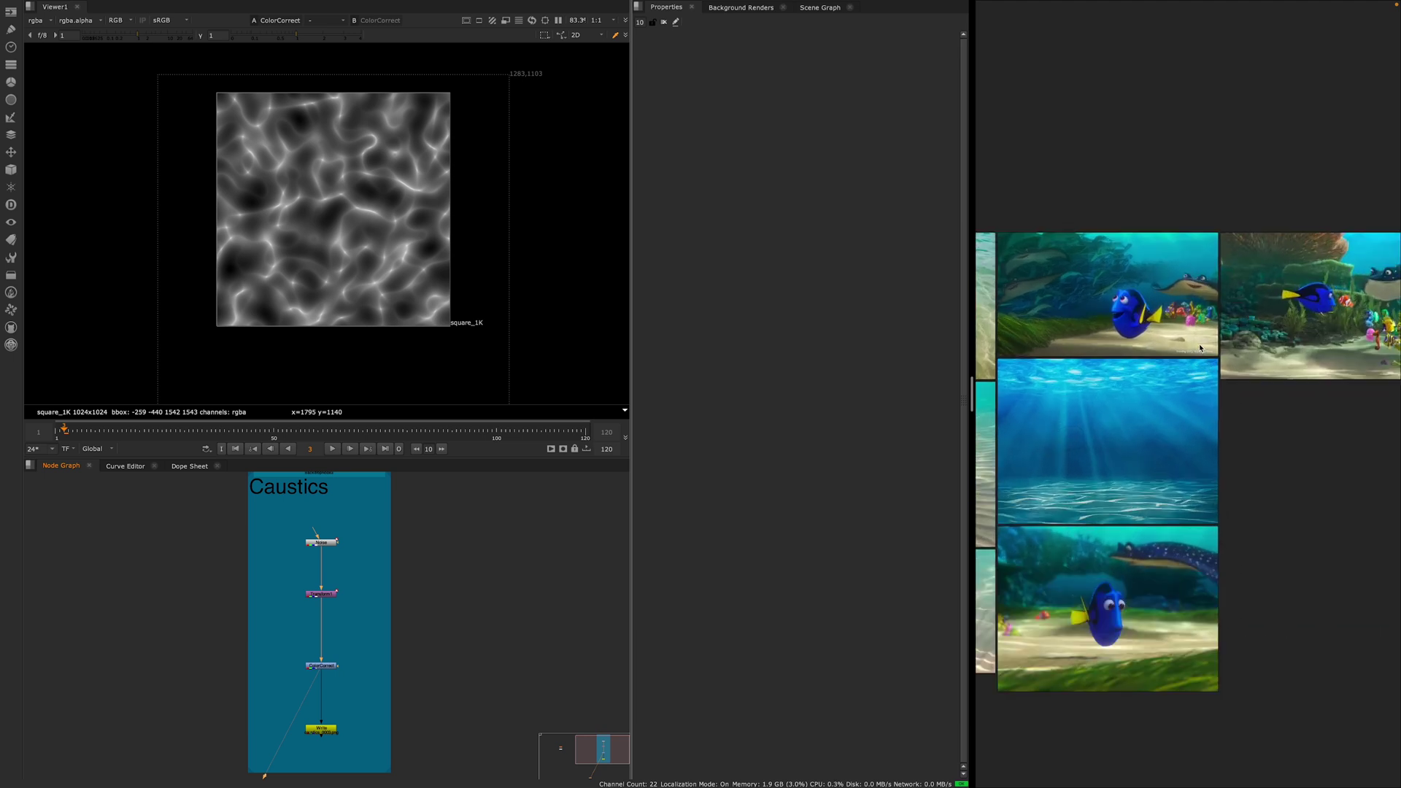
pyautogui.moveTo(1200, 412); pyautogui.dragTo(1187, 409, button='middle')
pyautogui.scroll(-3, 1187, 409)
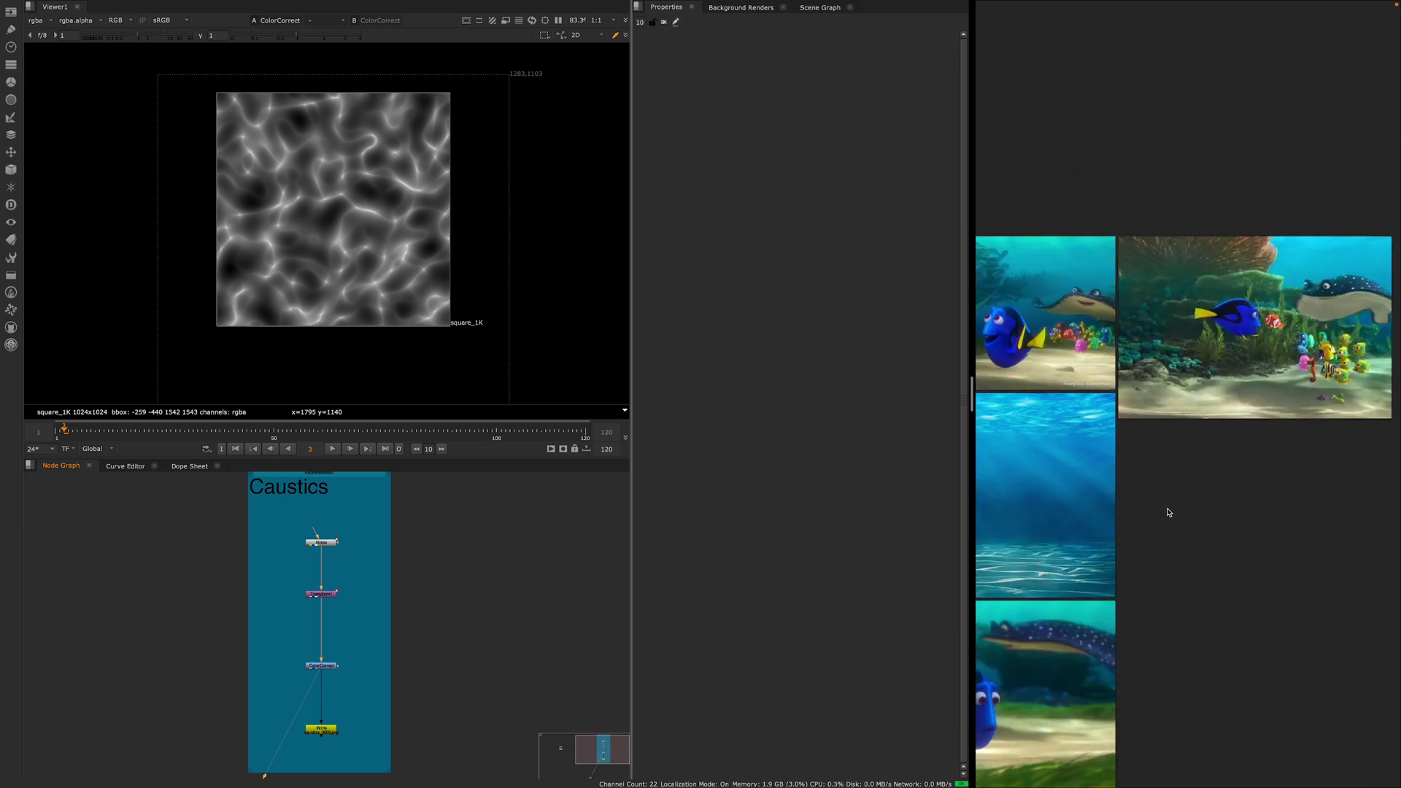
pyautogui.moveTo(1145, 544); pyautogui.dragTo(1326, 416, button='middle')
pyautogui.scroll(4, 1226, 601)
pyautogui.scroll(-3, 1206, 610)
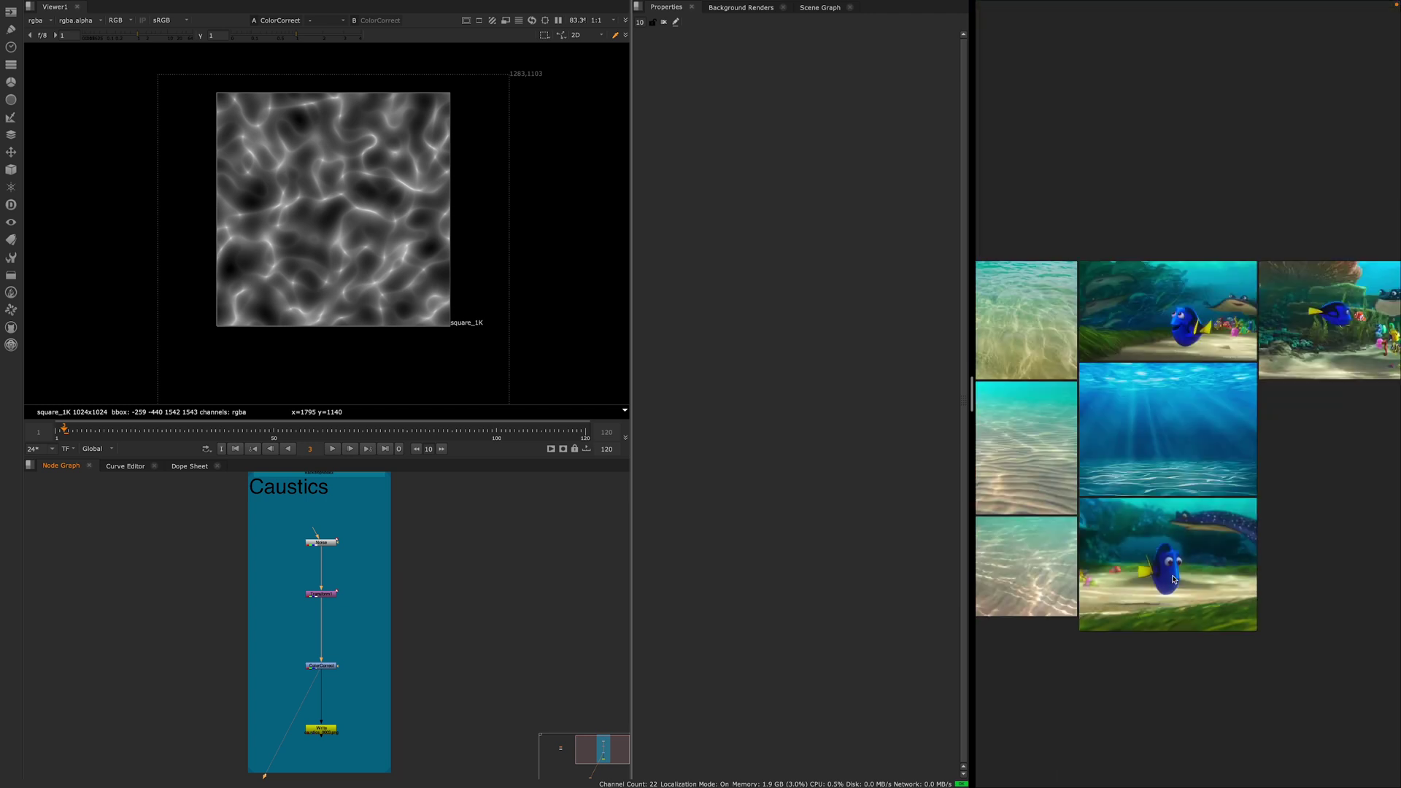
pyautogui.scroll(2, 1233, 489)
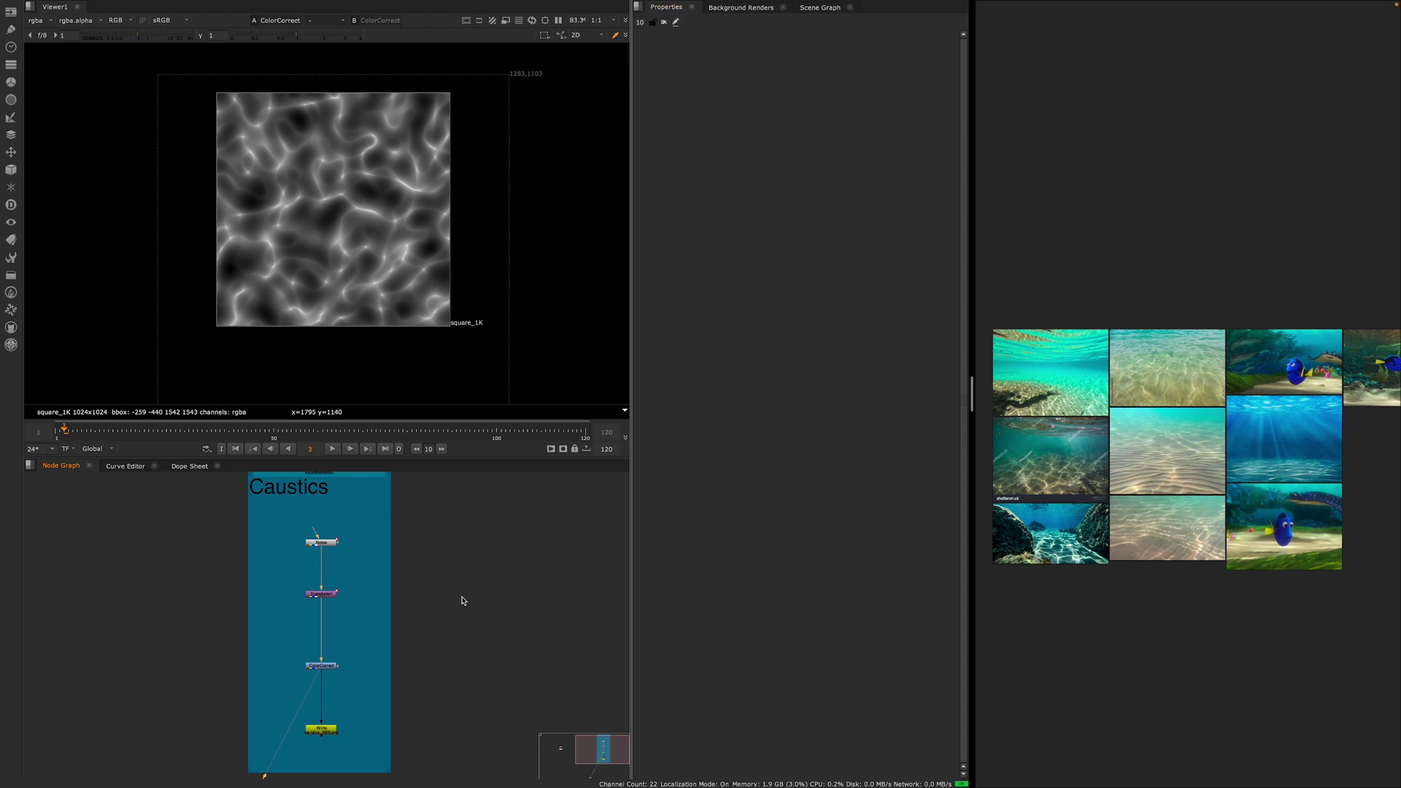
# - Open the project settings and review the frame range, frame rate and full size format
pyautogui.scroll(-2, 464, 594)
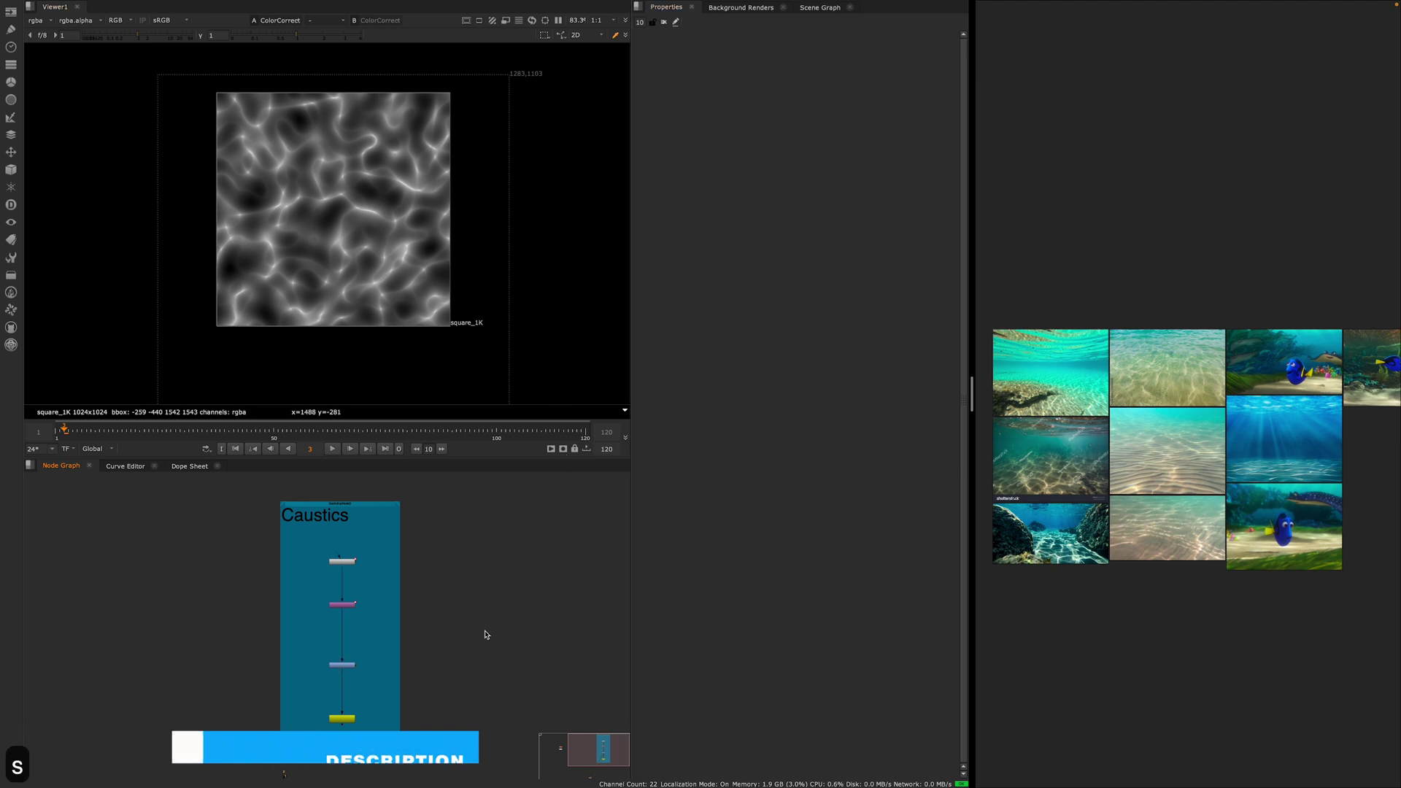
pyautogui.press('s')
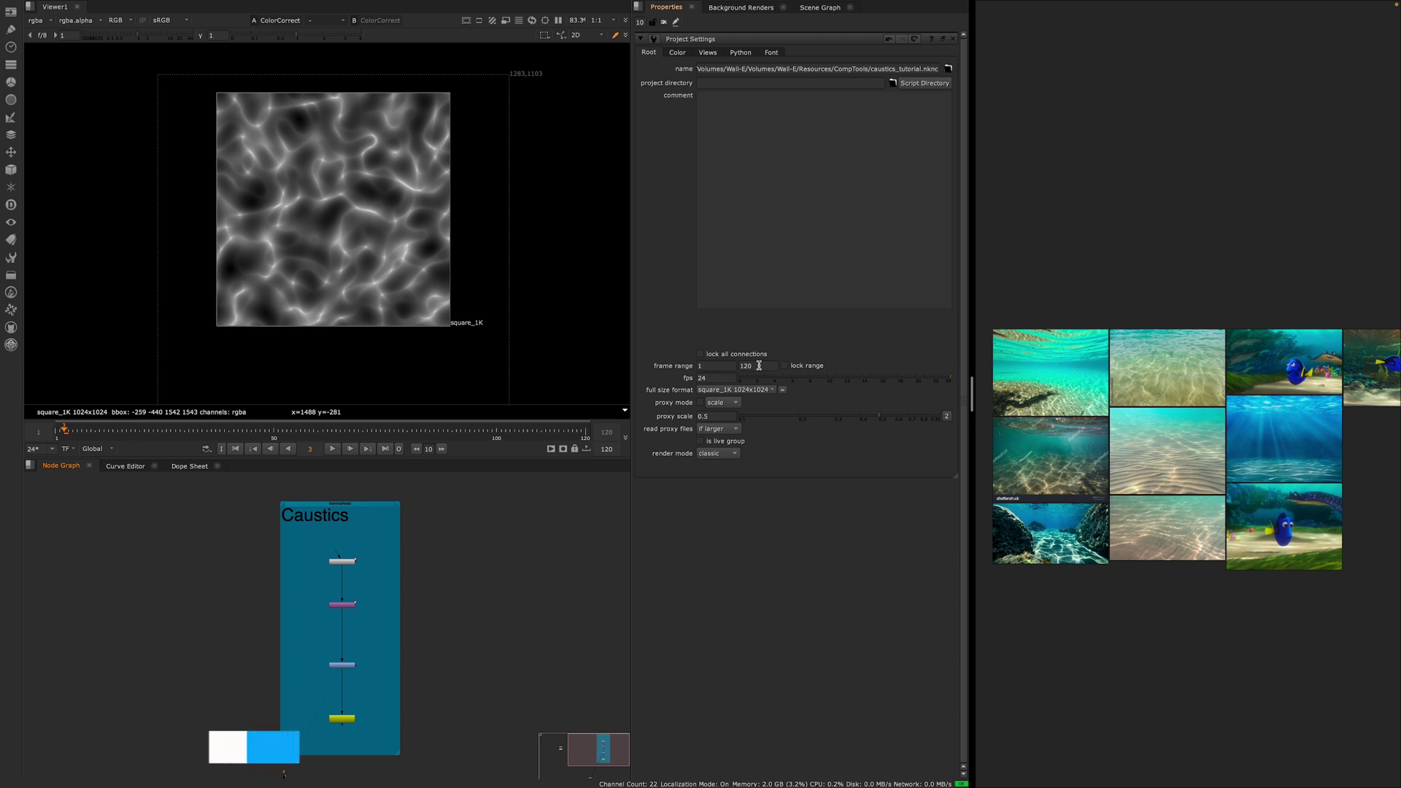
pyautogui.moveTo(719, 379); pyautogui.dragTo(675, 379)
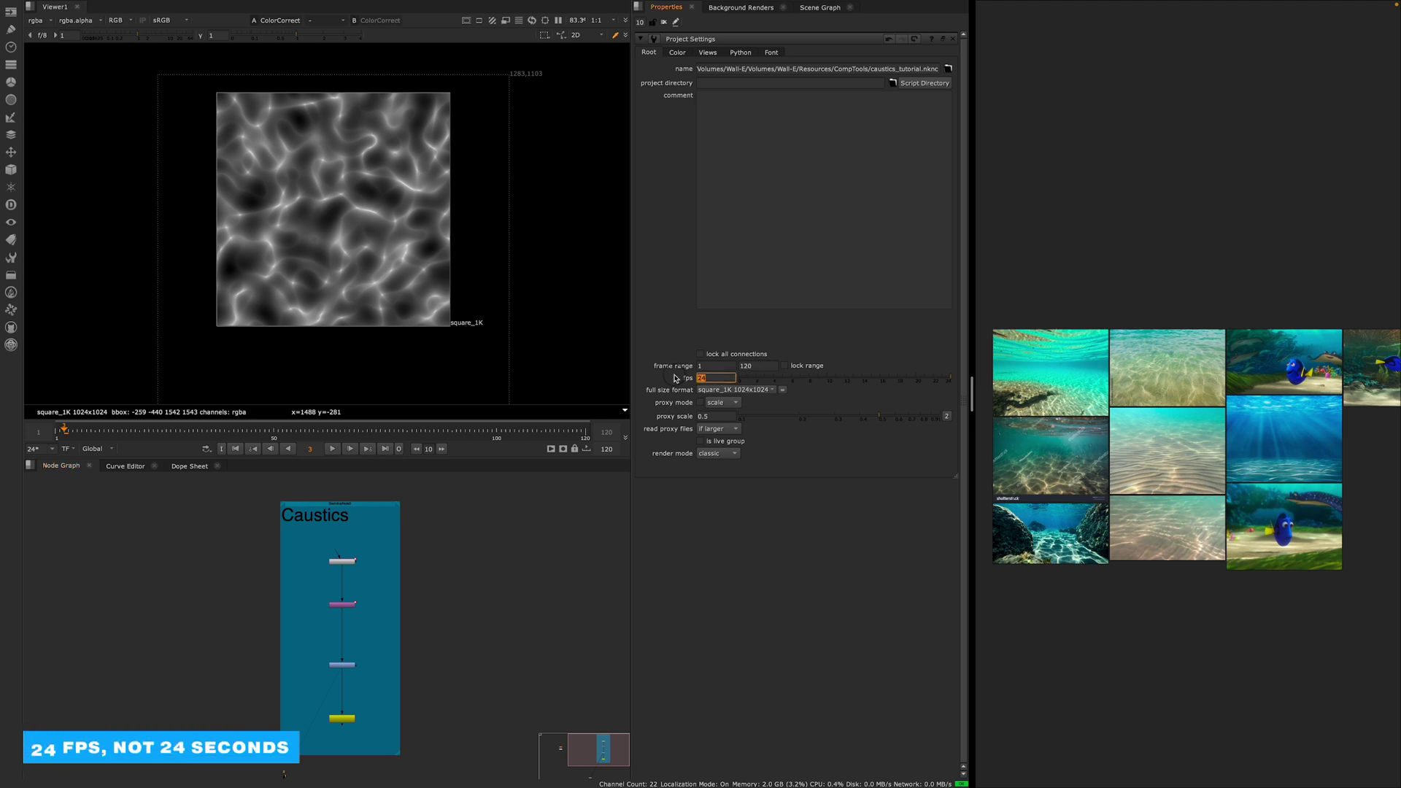
pyautogui.click(748, 395)
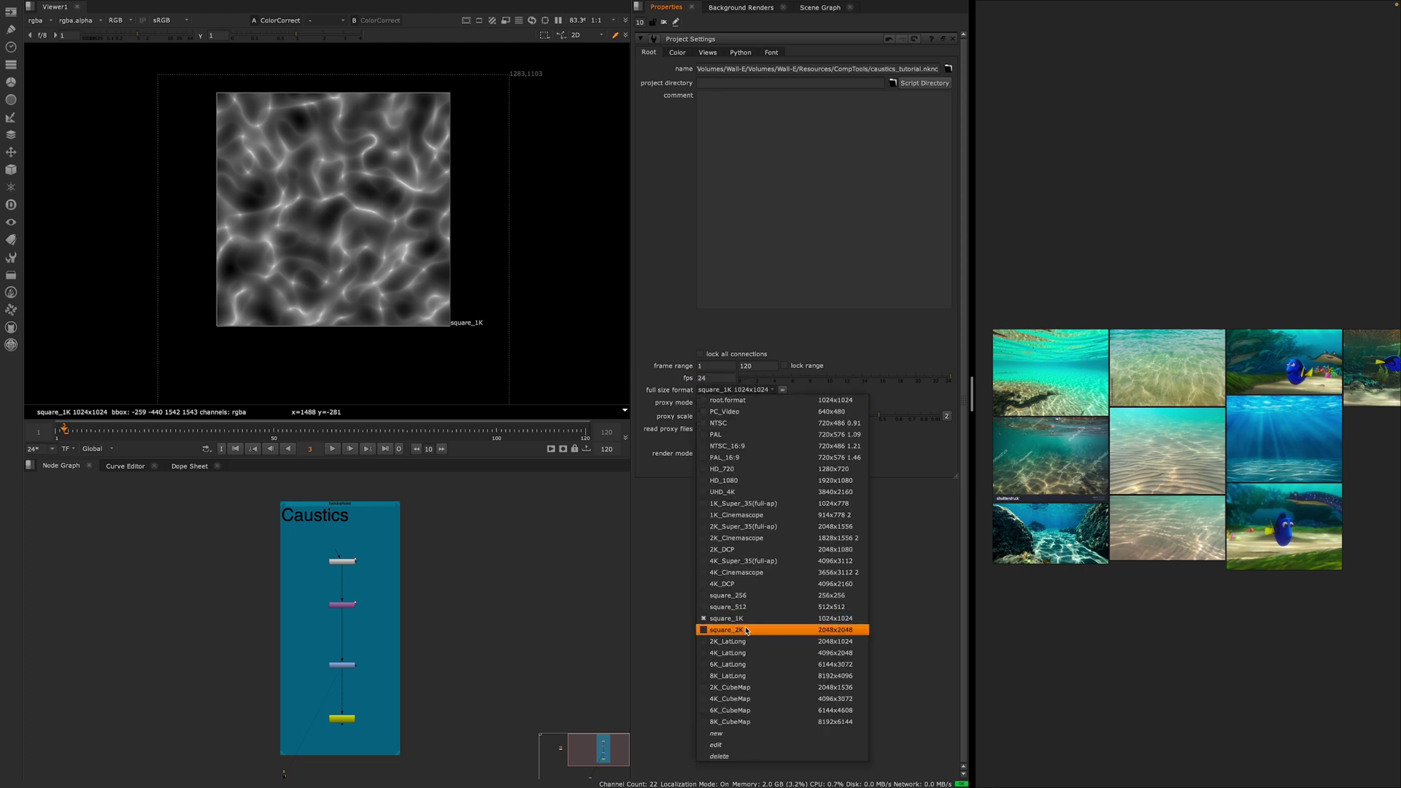
pyautogui.click(734, 394)
# - Add a new Noise node in the empty space beside the Caustics backdrop
pyautogui.moveTo(439, 581); pyautogui.dragTo(449, 571, button='middle')
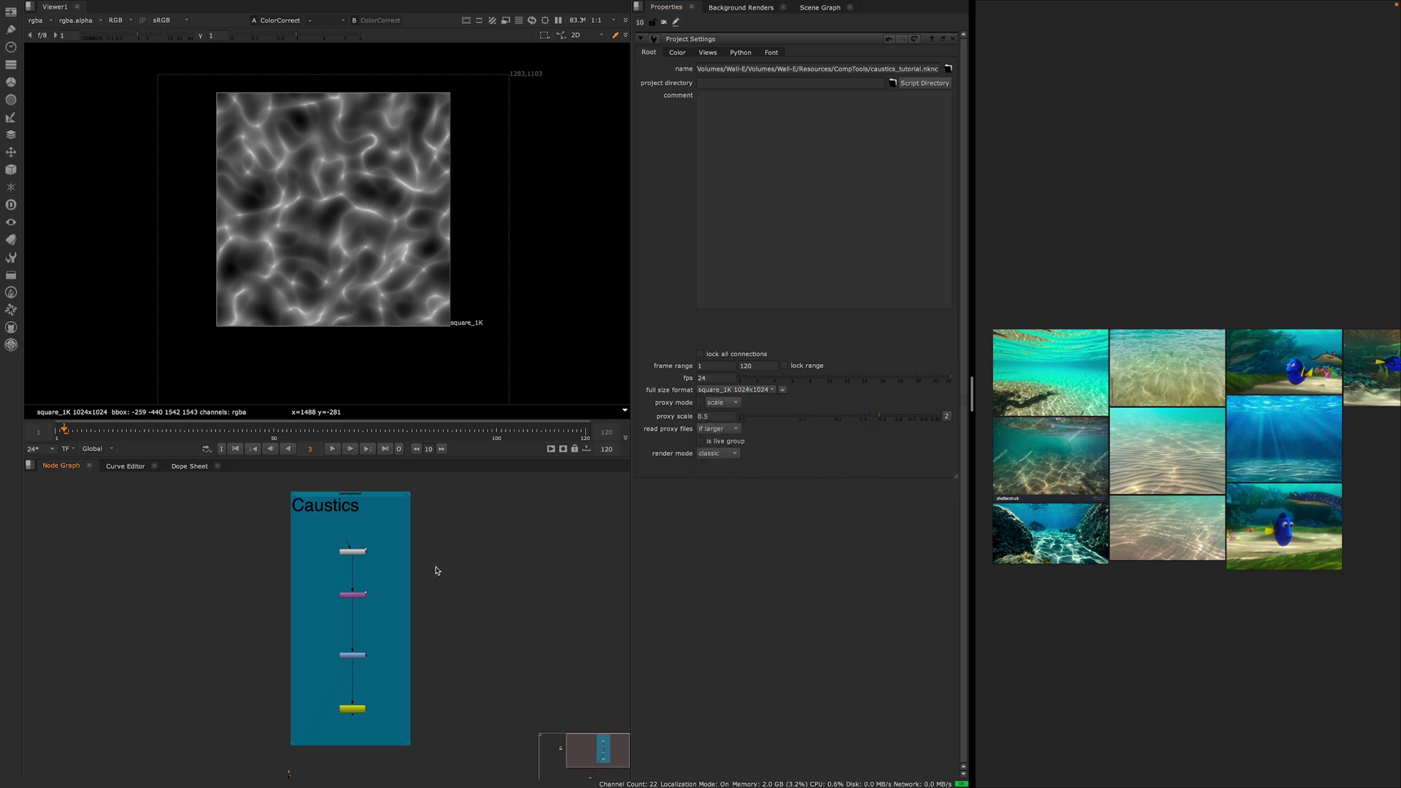
pyautogui.scroll(3, 353, 565)
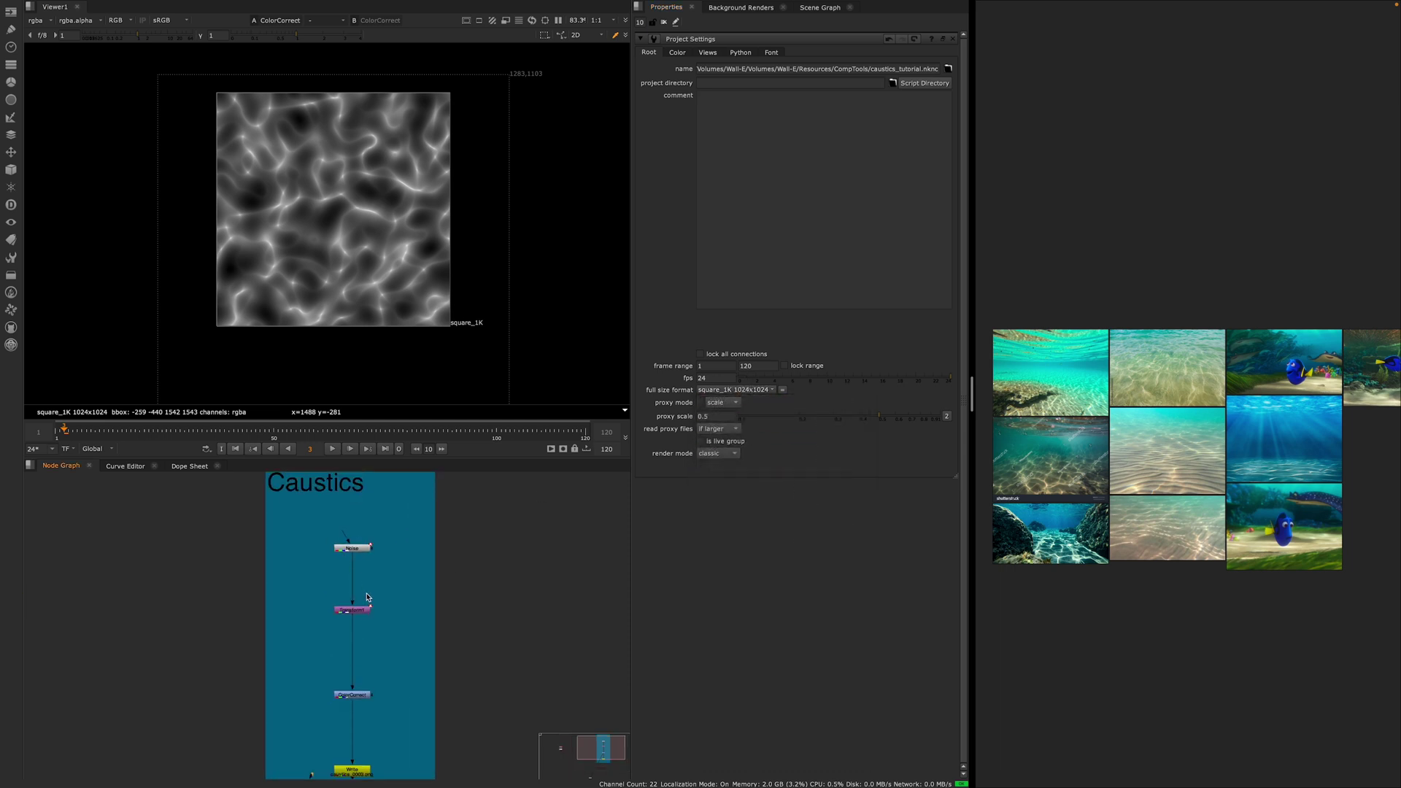
pyautogui.moveTo(354, 537); pyautogui.dragTo(352, 556, button='middle')
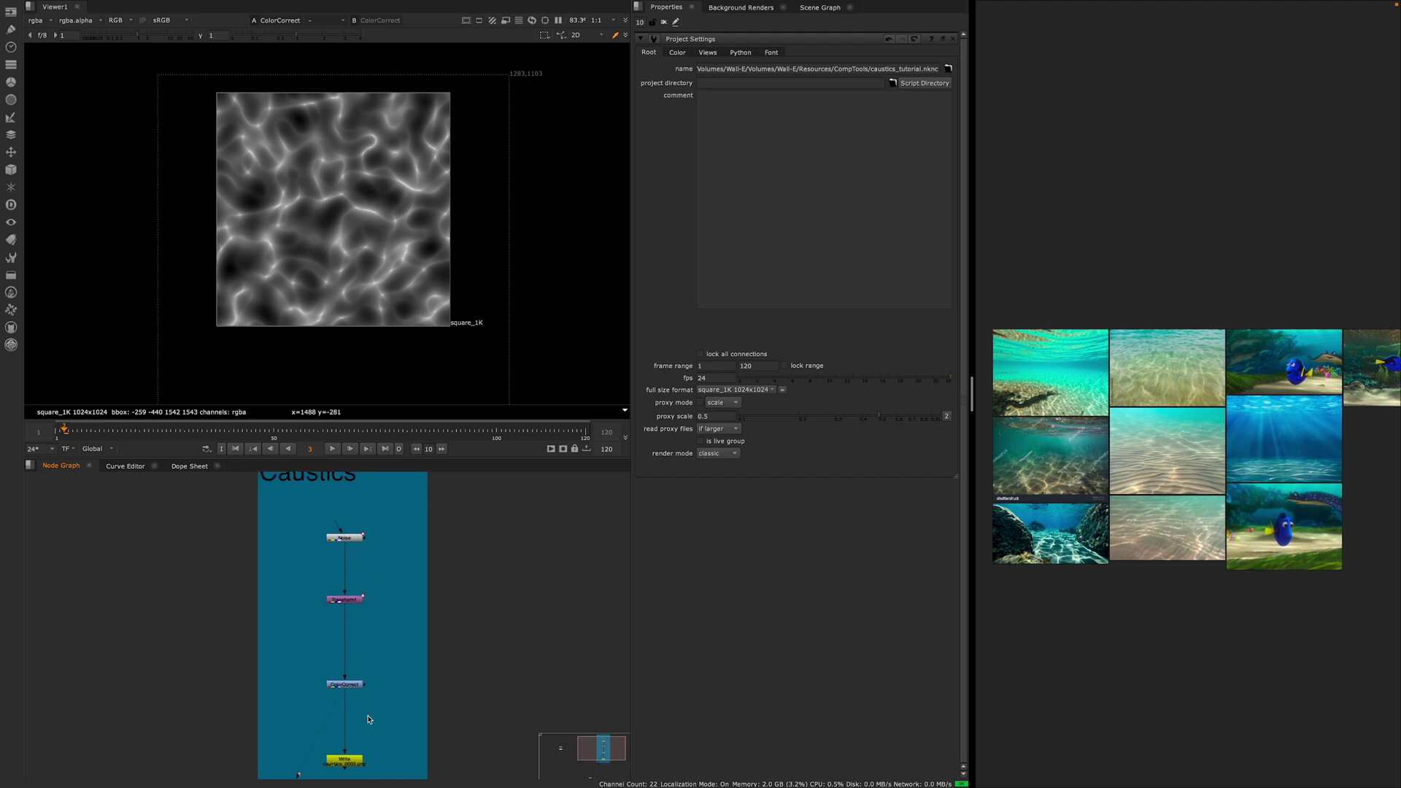
pyautogui.moveTo(366, 714)
pyautogui.mouseDown(button='middle')
pyautogui.moveTo(376, 701)
pyautogui.moveTo(372, 722)
pyautogui.mouseUp(button='middle')
pyautogui.scroll(-2, 371, 715)
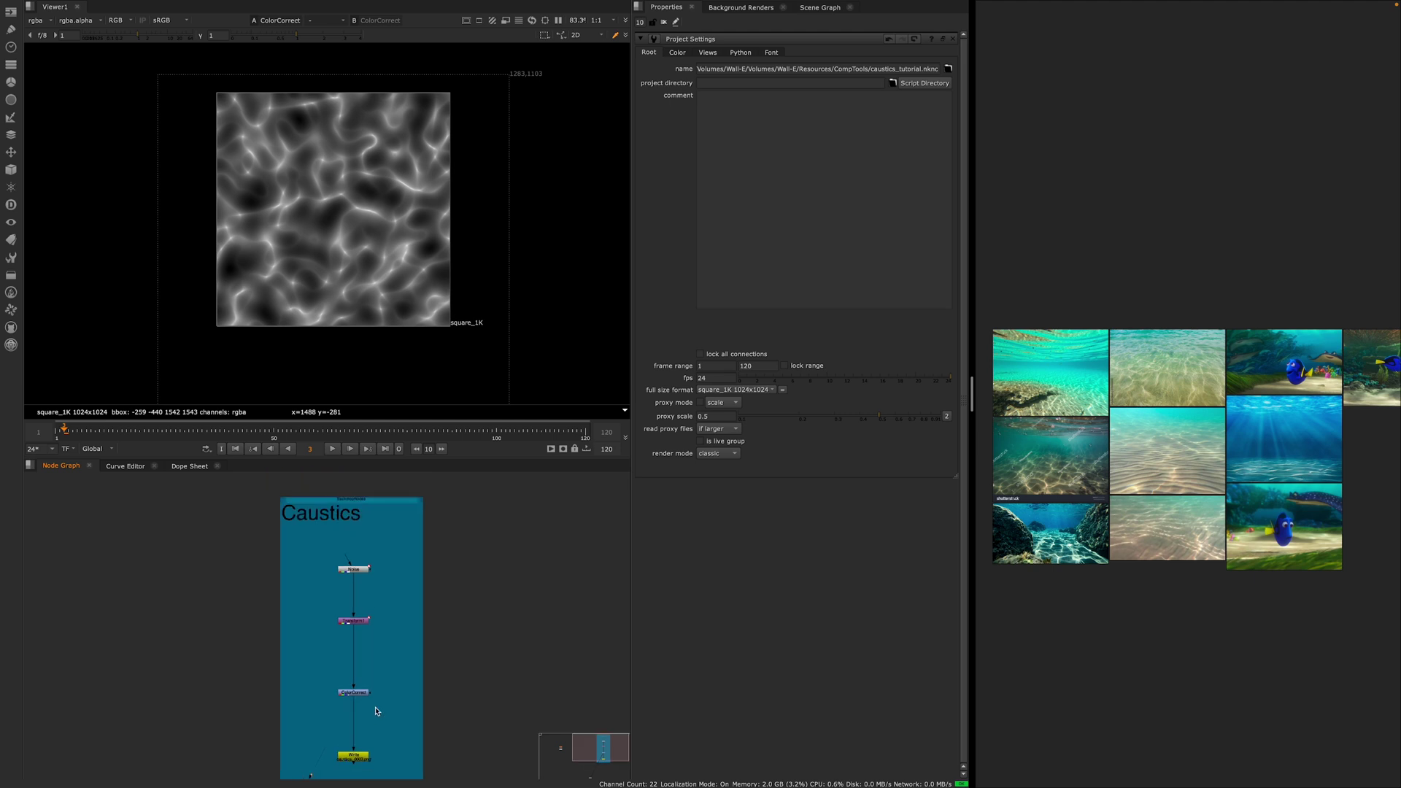
pyautogui.moveTo(380, 620); pyautogui.dragTo(372, 597, button='middle')
pyautogui.moveTo(541, 563); pyautogui.dragTo(484, 560, button='middle')
pyautogui.press('Tab')
pyautogui.write('noise')
pyautogui.press('Return')
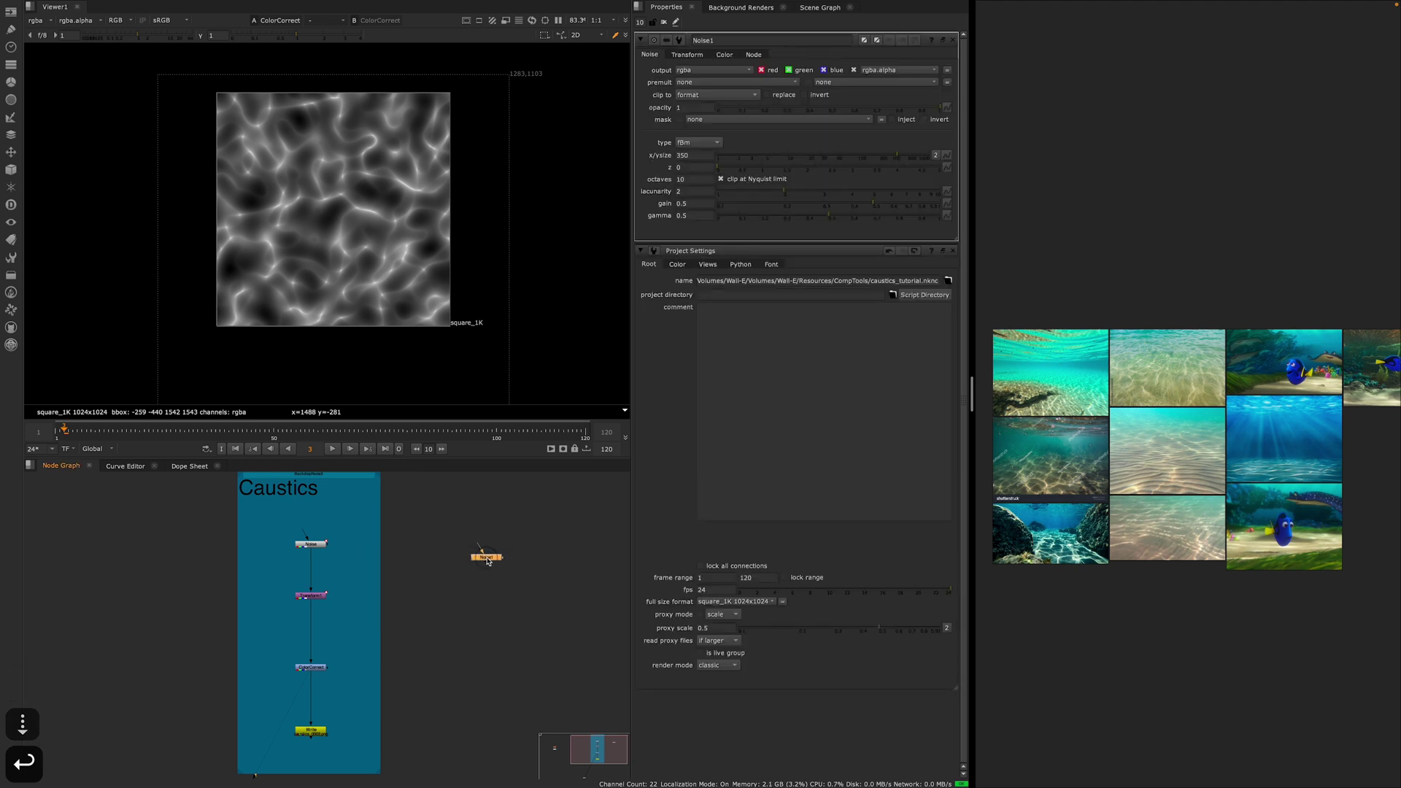
pyautogui.click(479, 544)
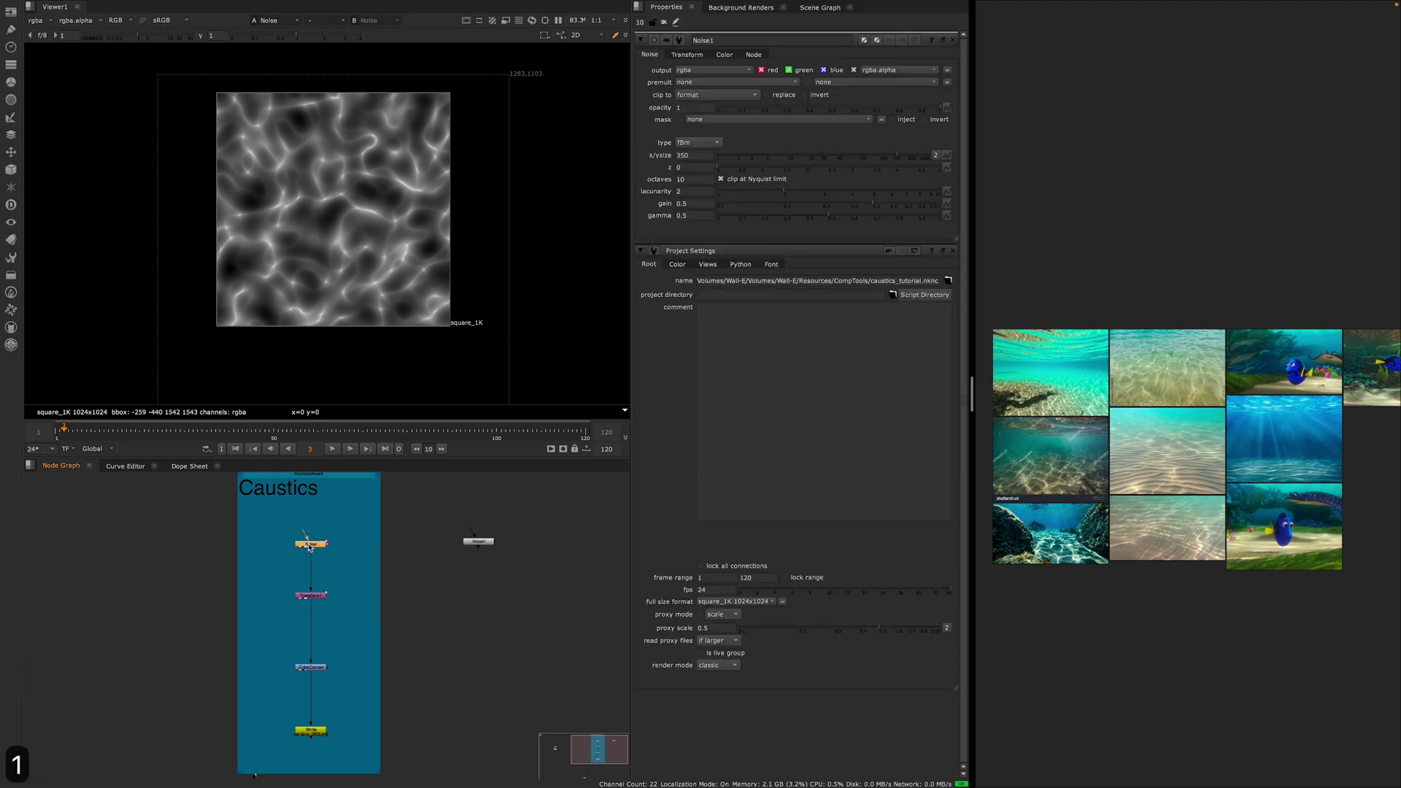
# - Compare the Caustics chain's Noise node with the new Noise node in the viewer, ending on the new one
pyautogui.press('1')
pyautogui.click(482, 544)
pyautogui.press('2')
pyautogui.press('1')
pyautogui.press('2')
pyautogui.press('1')
pyautogui.press('2')
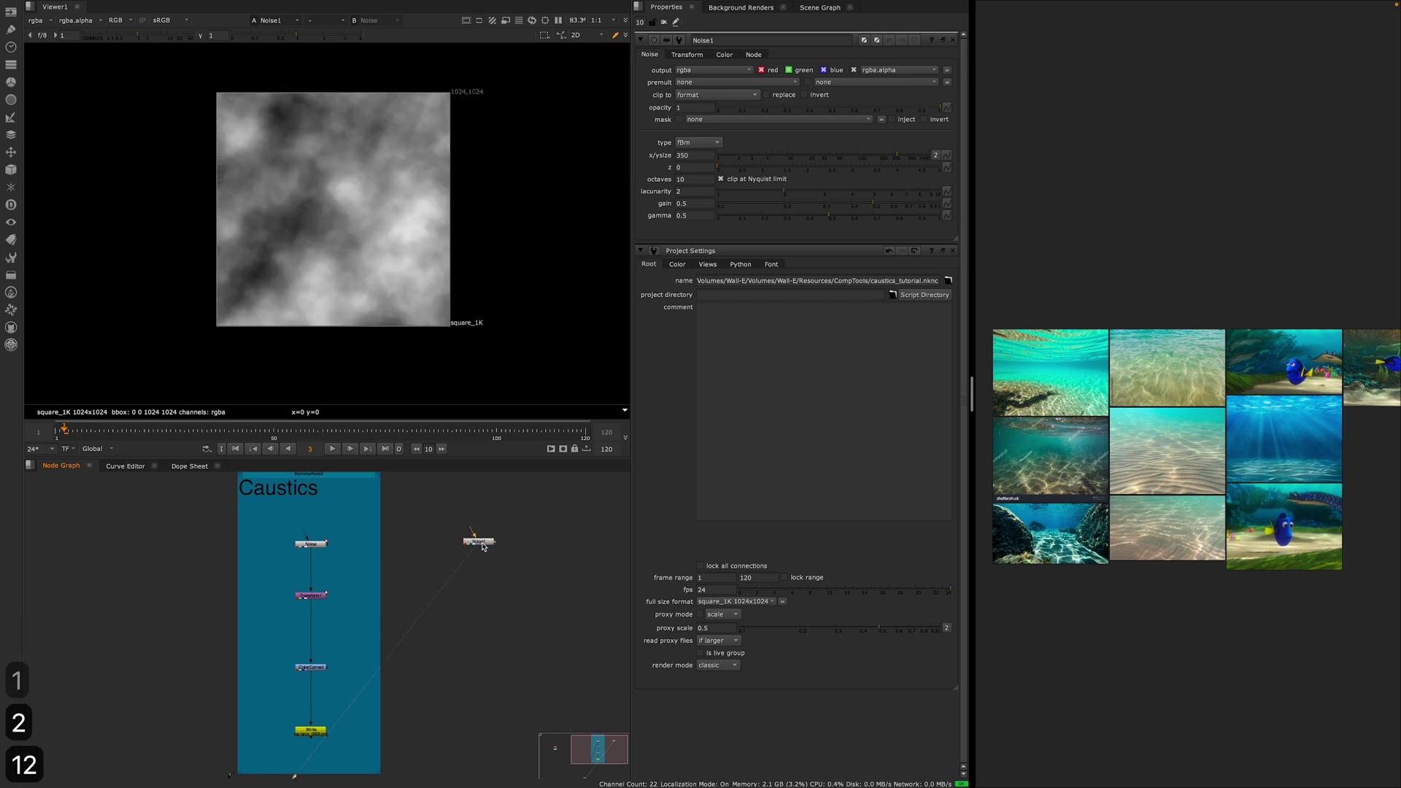
pyautogui.click(481, 546)
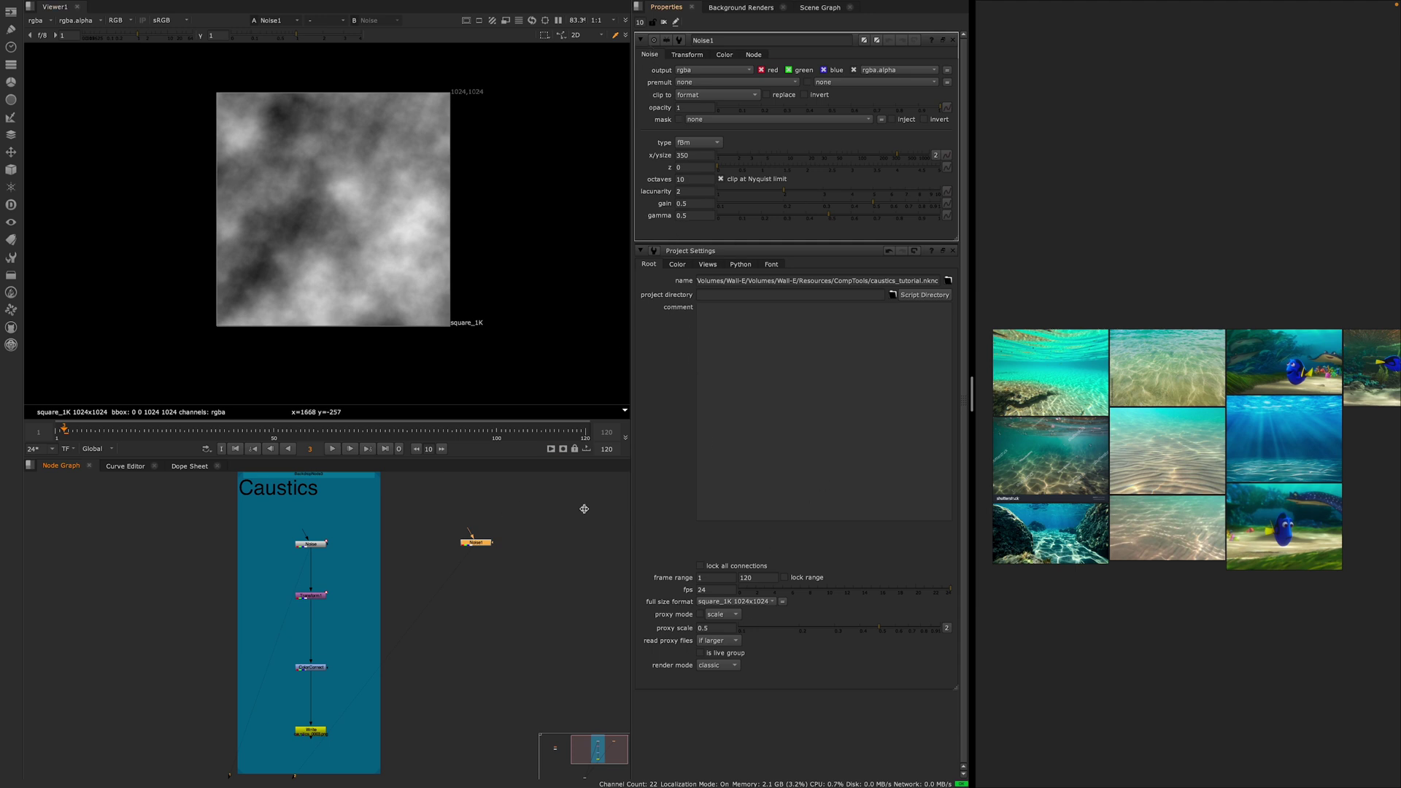
# - Open the settings of the Transform and ColorCorrect nodes in the Caustics chain
pyautogui.click(317, 598)
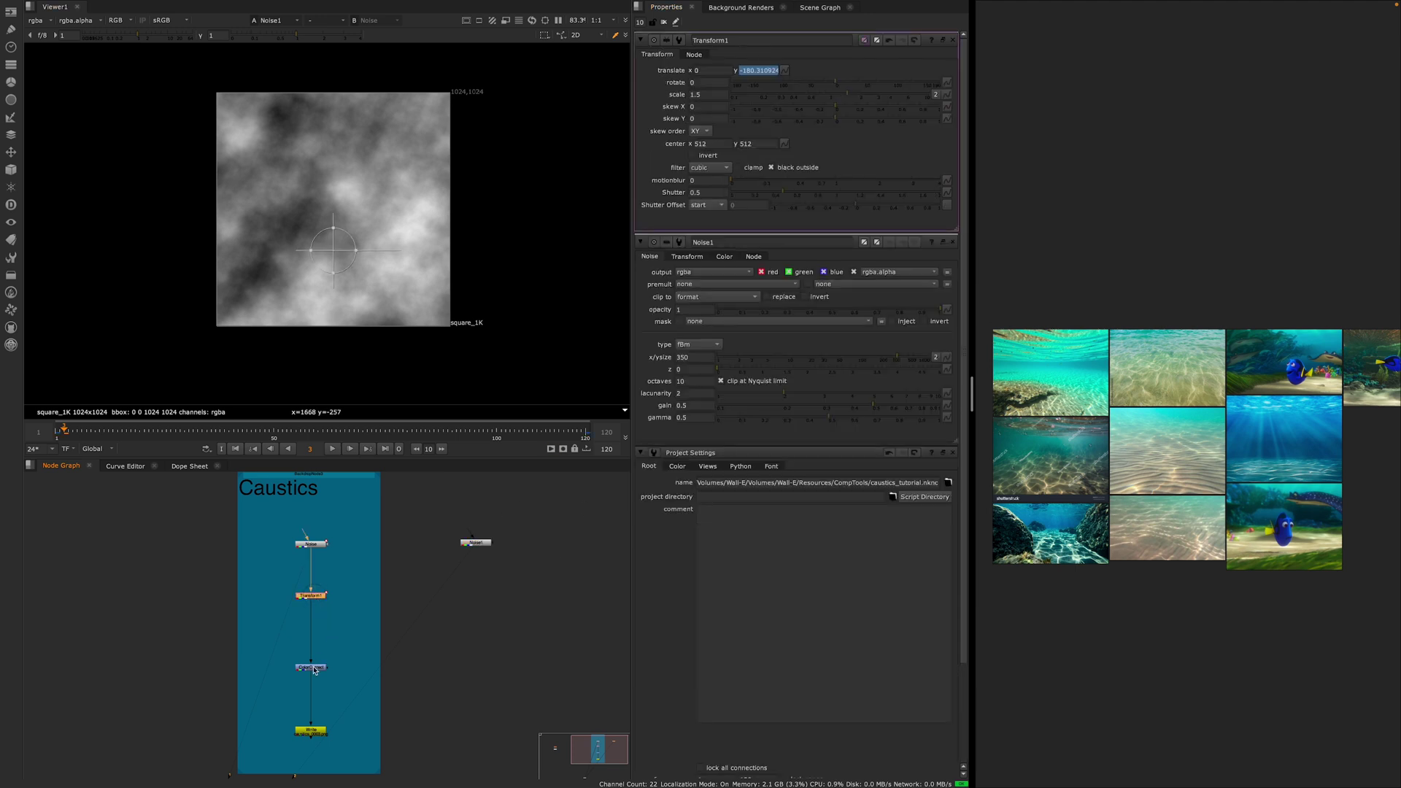
pyautogui.click(312, 667)
pyautogui.scroll(-1, 707, 542)
pyautogui.scroll(1, 707, 542)
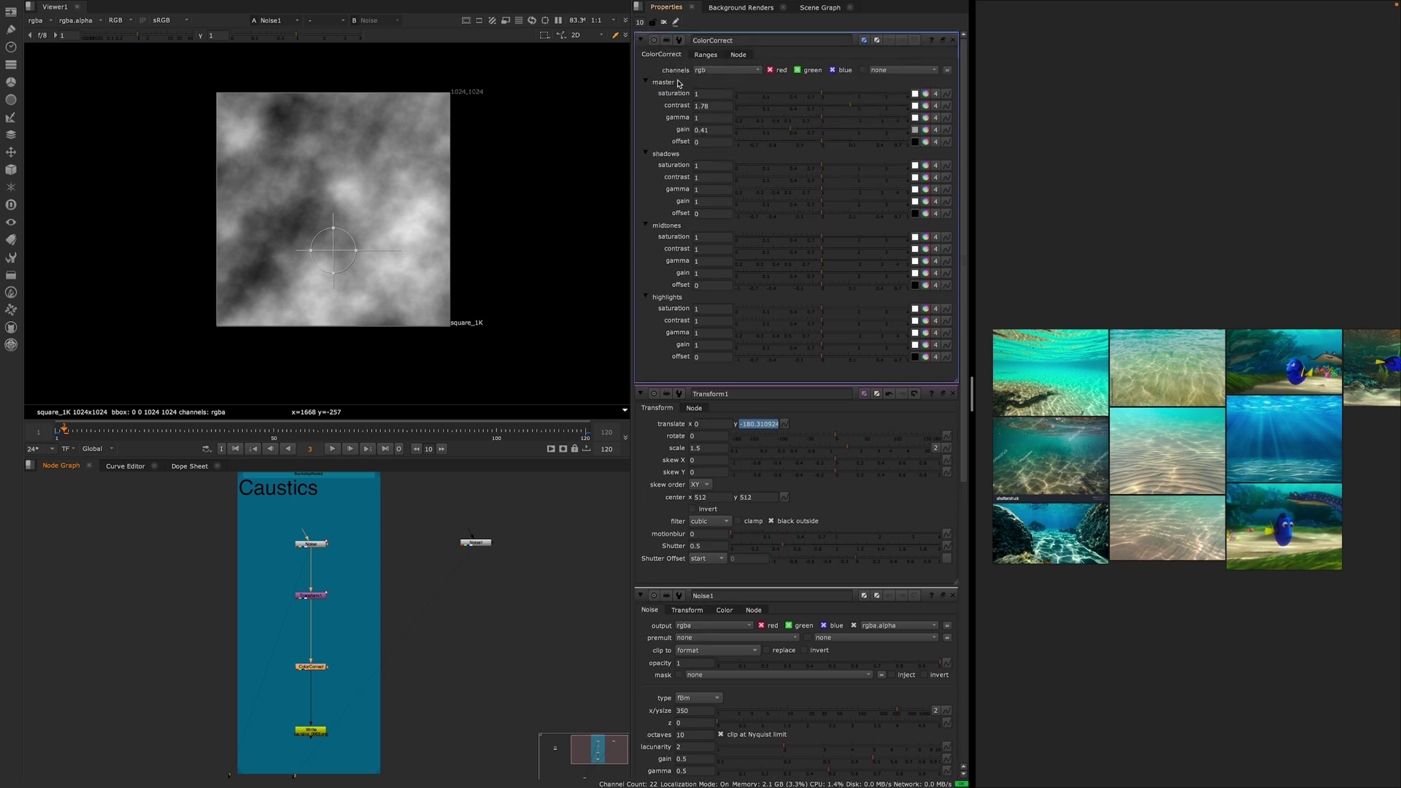
# - Limit the open node property panels to 2 and show the settings of the Caustics chain's Noise node and the new one together
pyautogui.doubleClick(642, 22)
pyautogui.write('2')
pyautogui.press('Return')
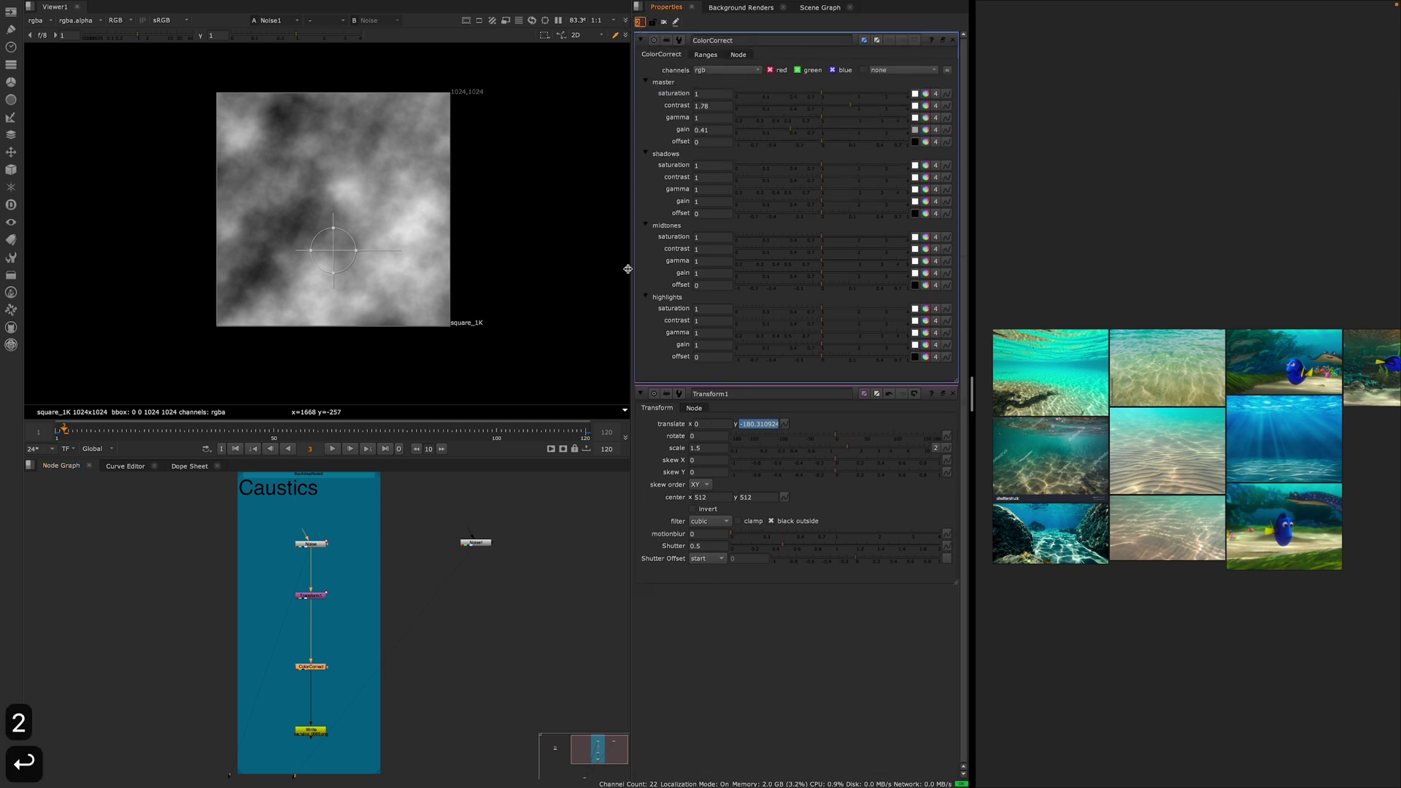
pyautogui.doubleClick(320, 547)
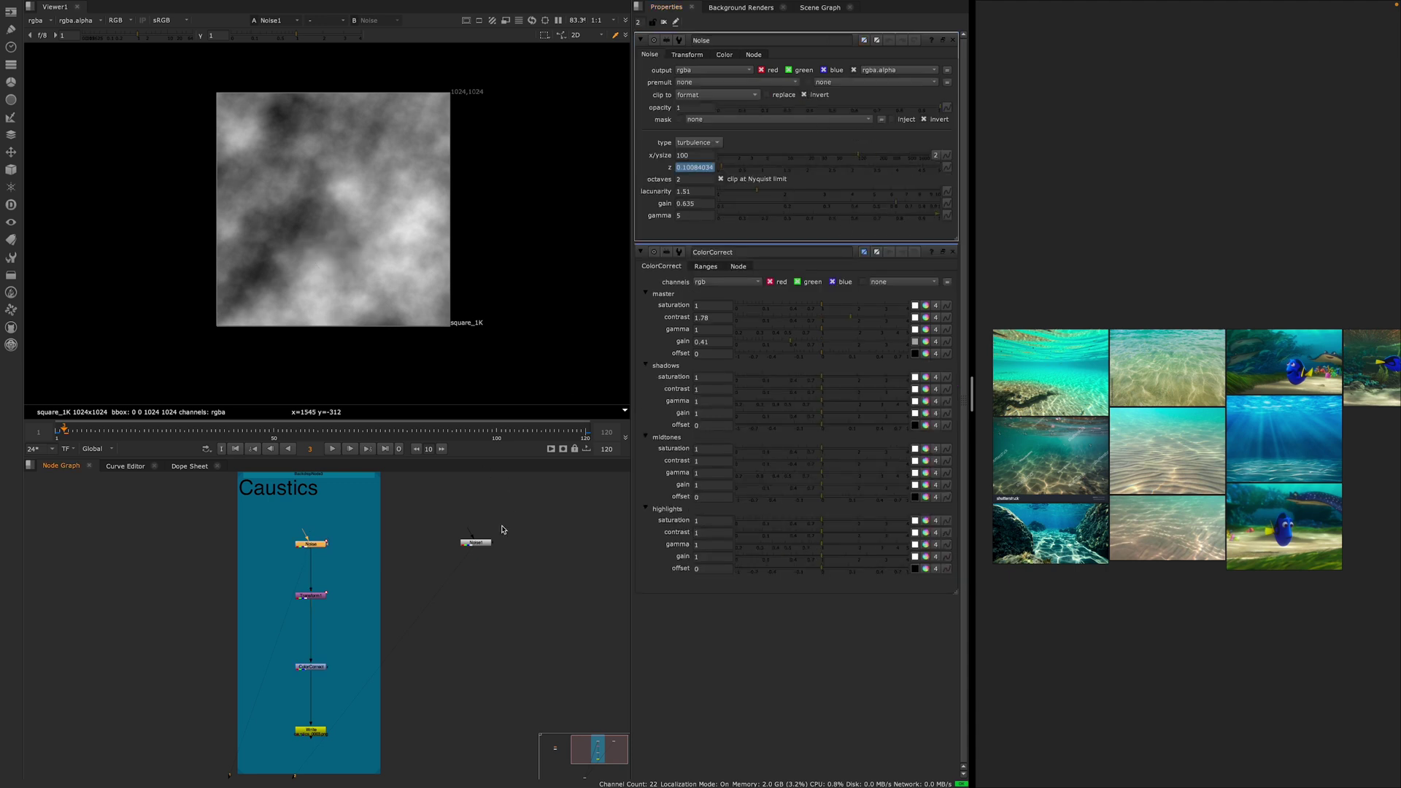
pyautogui.doubleClick(483, 543)
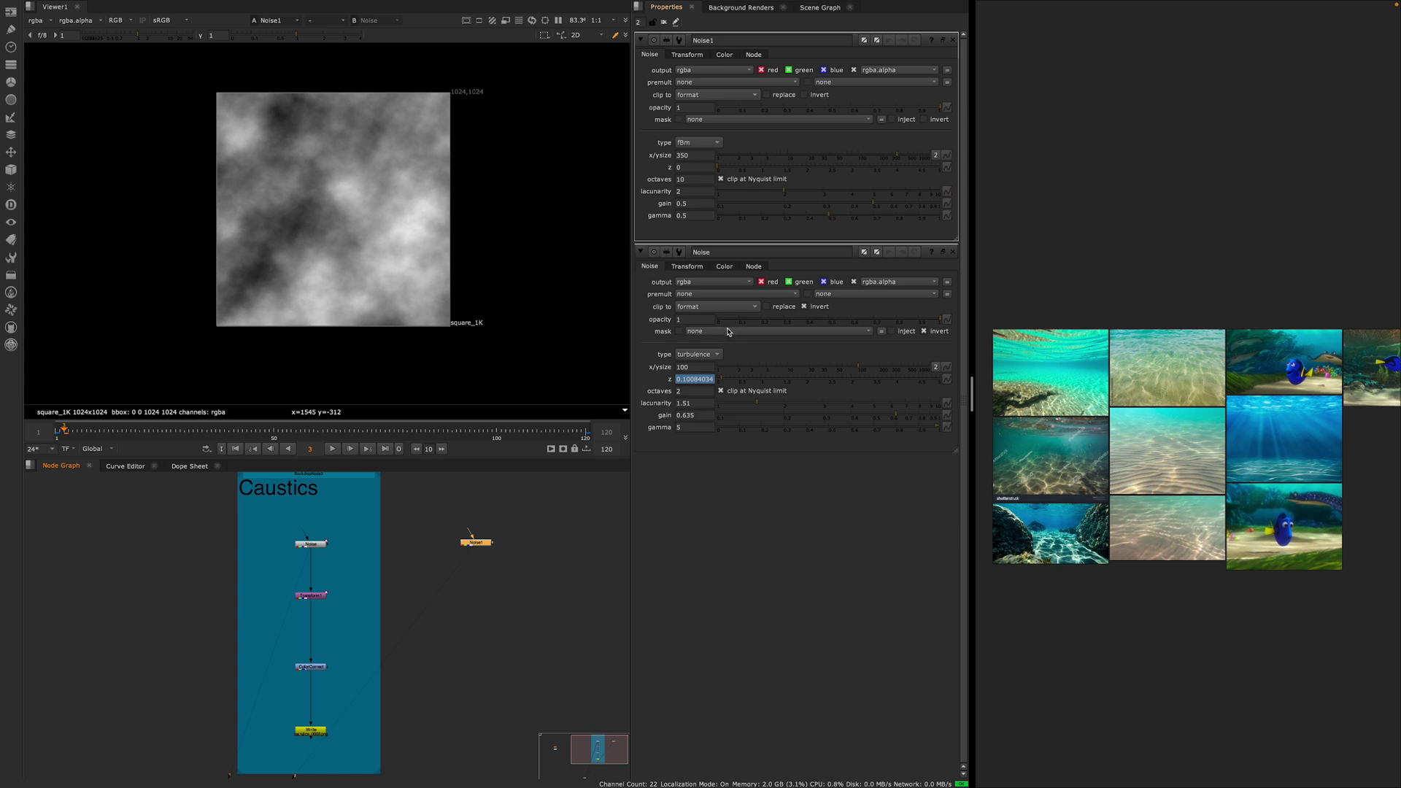
# - Turn on invert for the new Noise node's output and set its noise type to turbulence
pyautogui.click(804, 95)
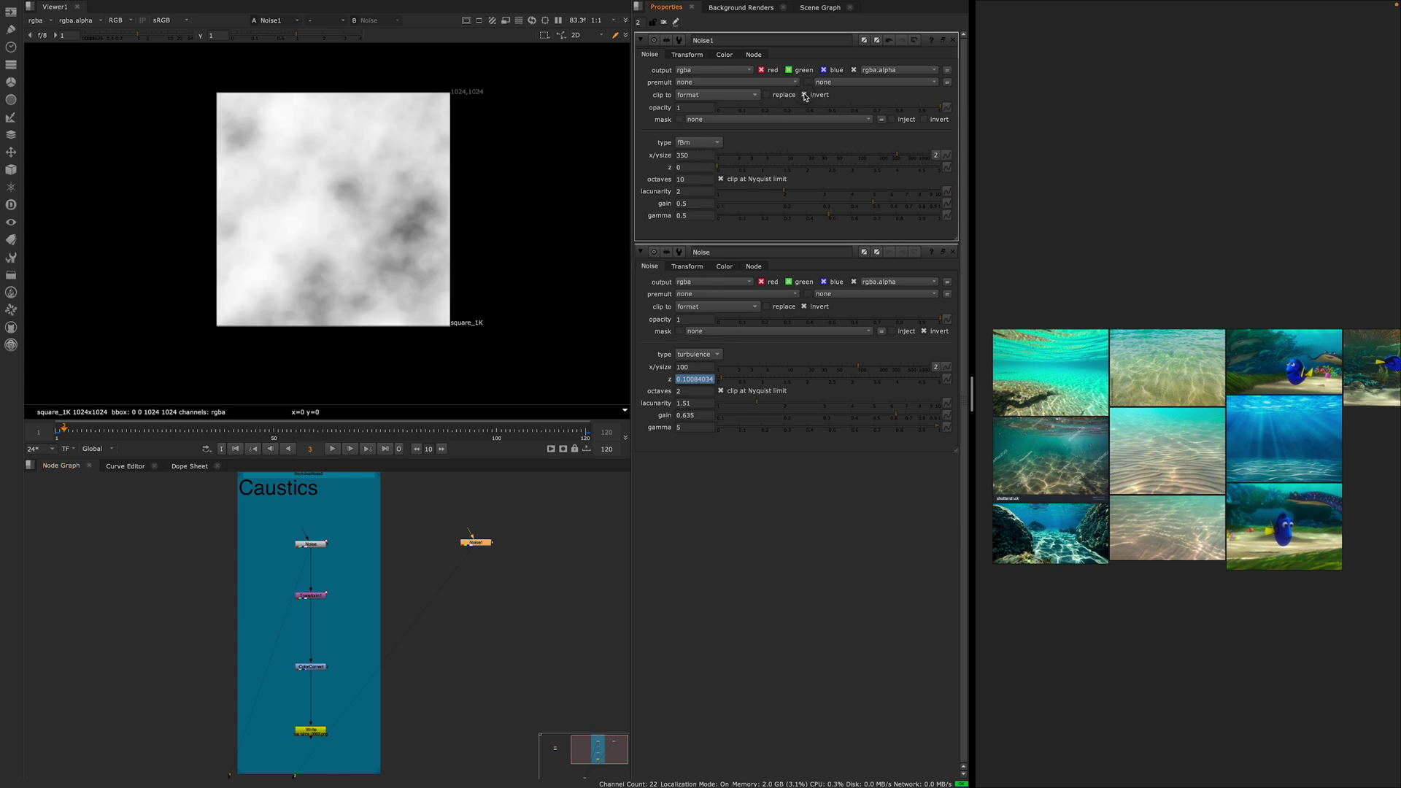
pyautogui.click(706, 147)
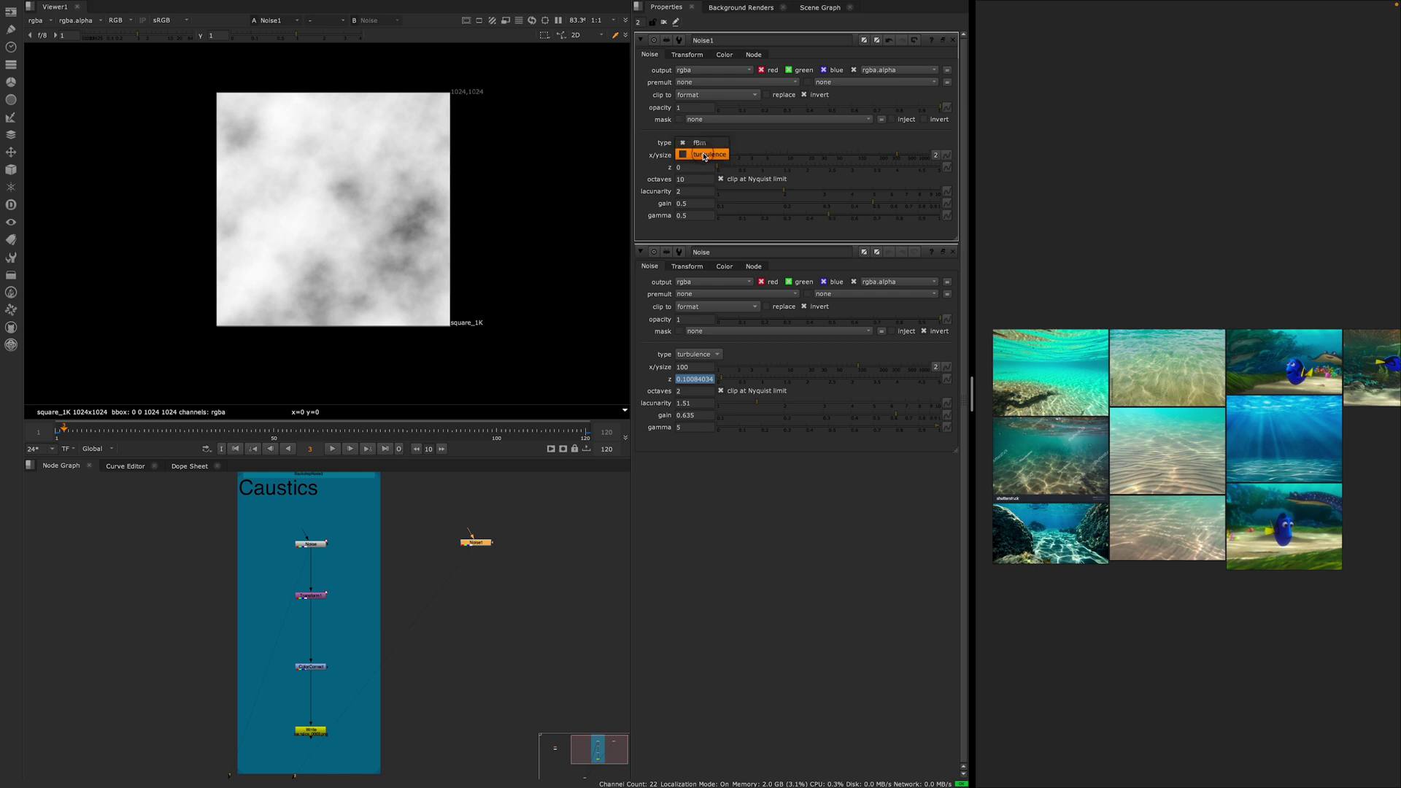
pyautogui.click(705, 154)
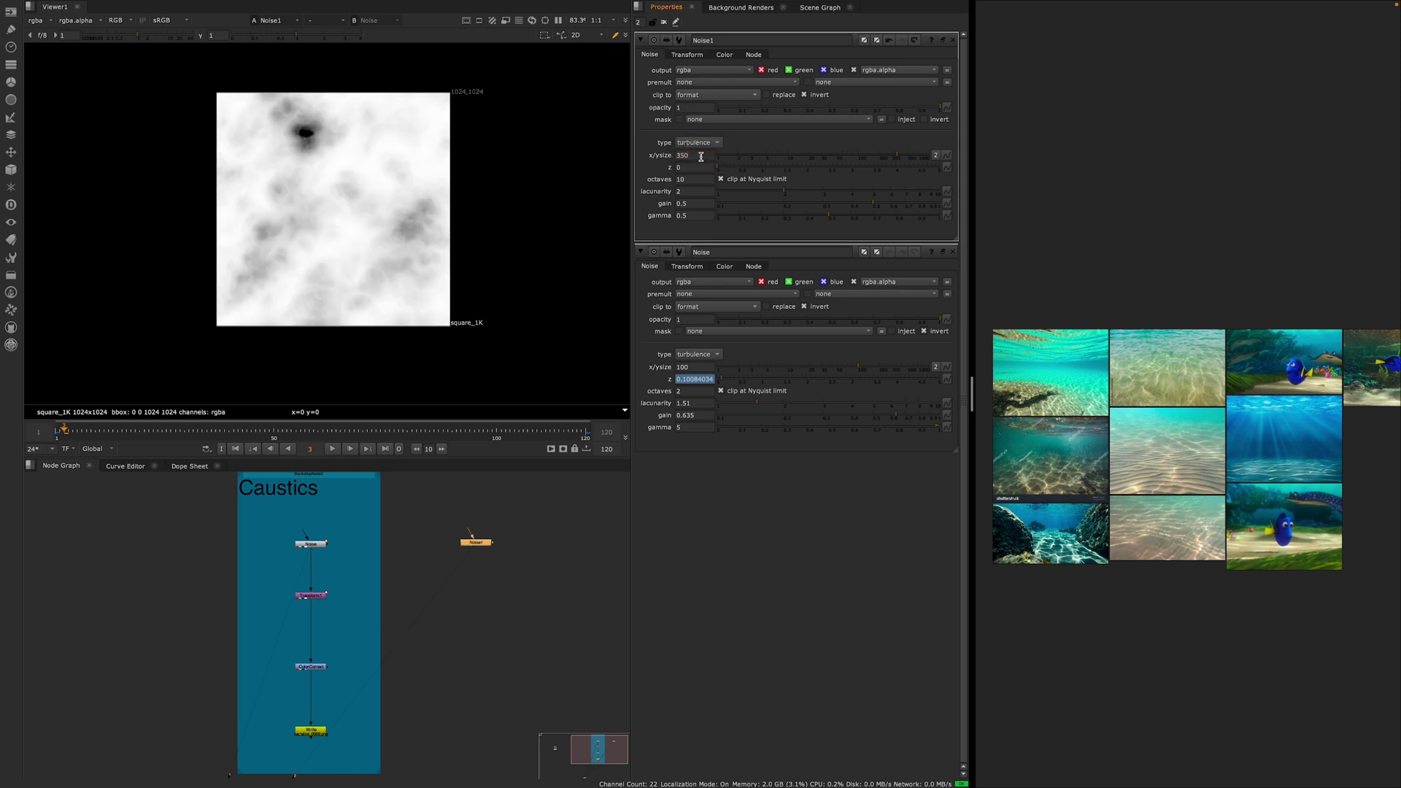
# - Set the new Noise node's x/ysize to 100 and play the timeline to check the pattern for movement
pyautogui.doubleClick(701, 157)
pyautogui.write('1')
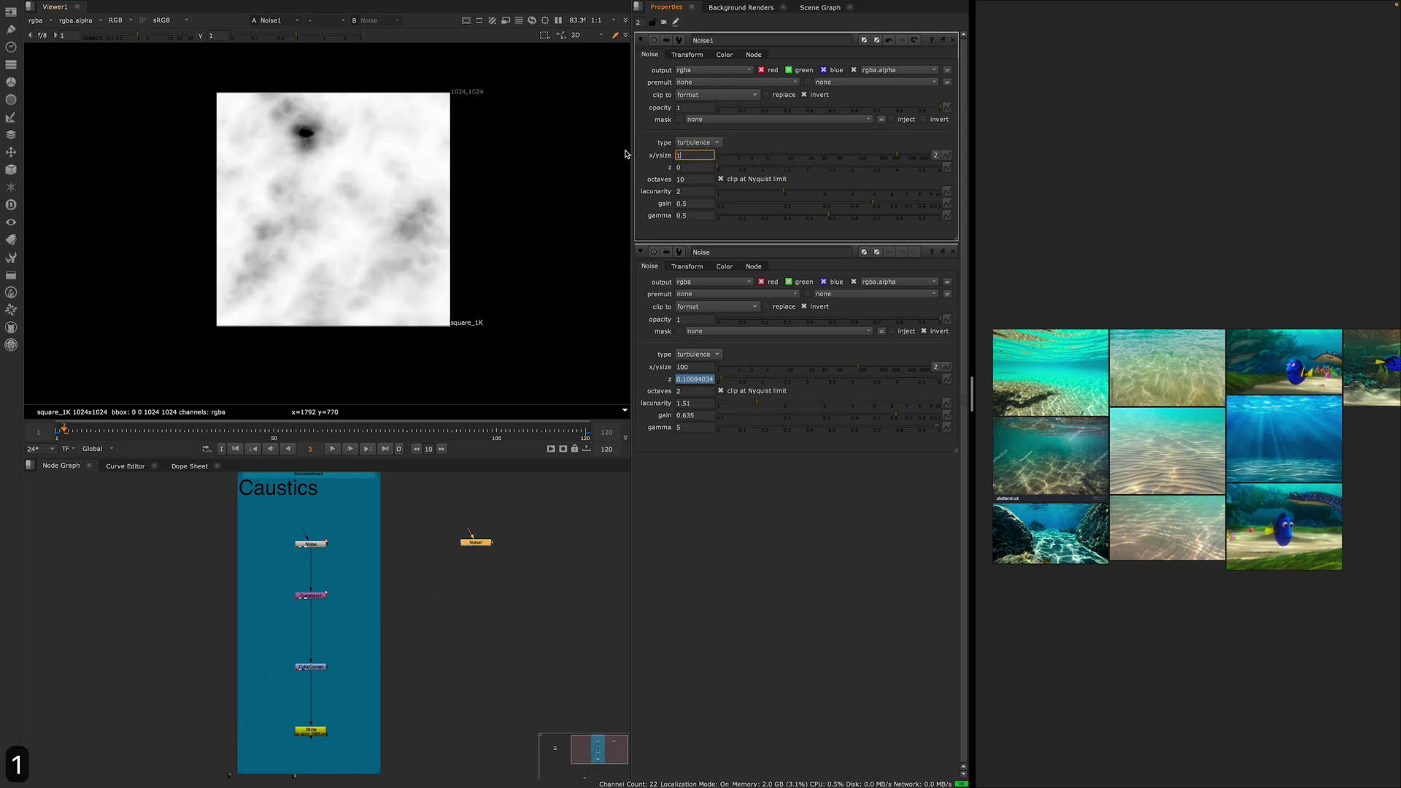
pyautogui.write('00')
pyautogui.press('Return')
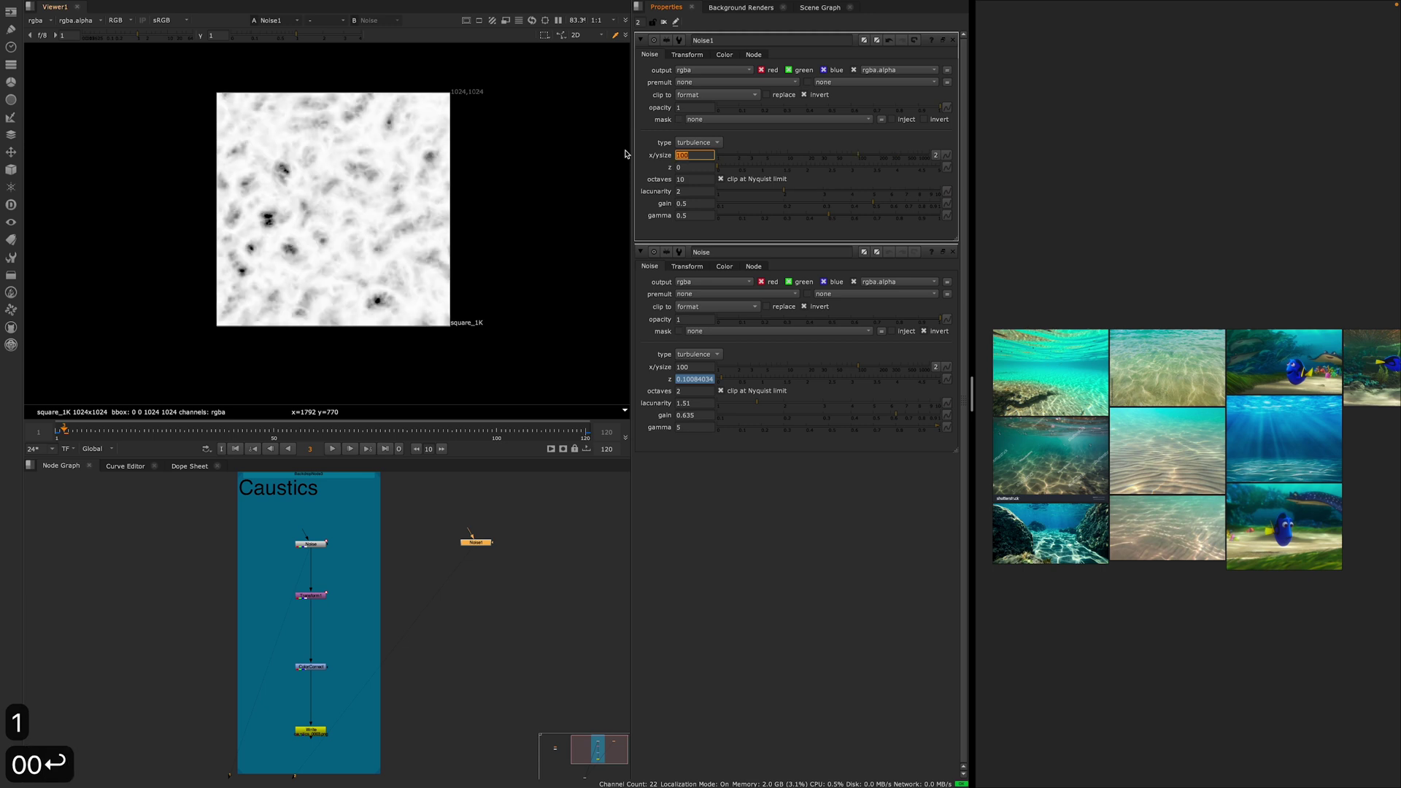
pyautogui.click(332, 449)
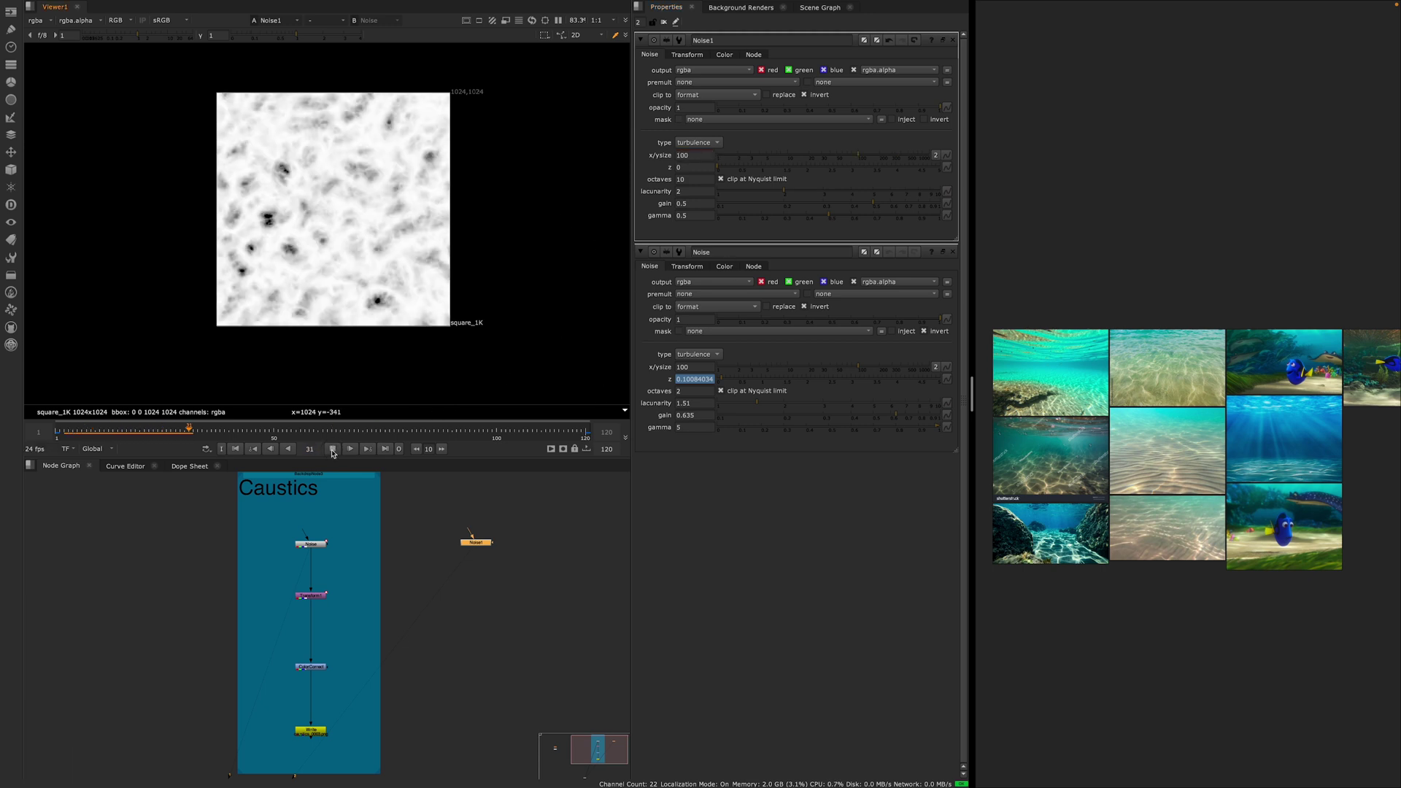
pyautogui.click(332, 449)
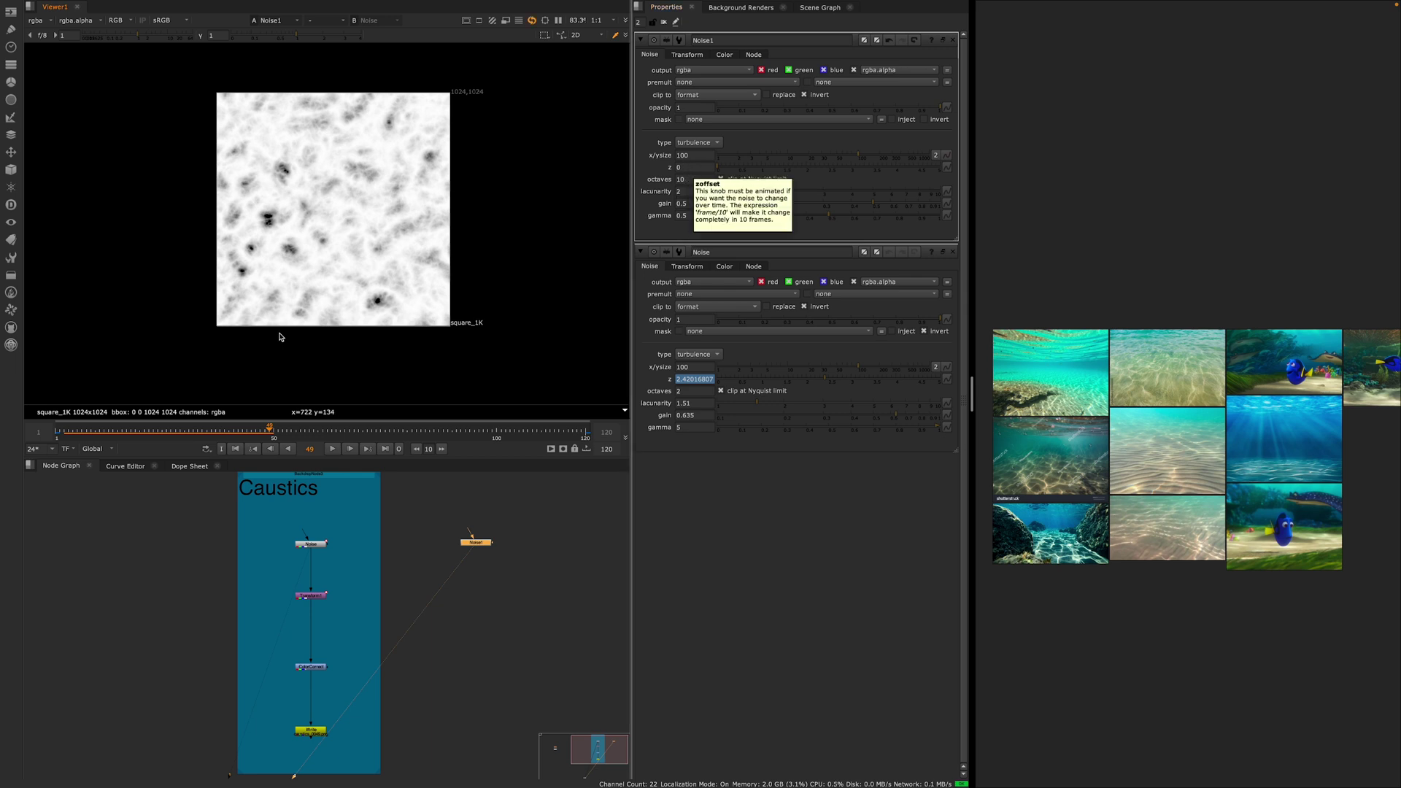
# - Keyframe the new Noise node's z value from 0 at frame 1 to 6 at frame 120, and play back the animation
pyautogui.click(58, 432)
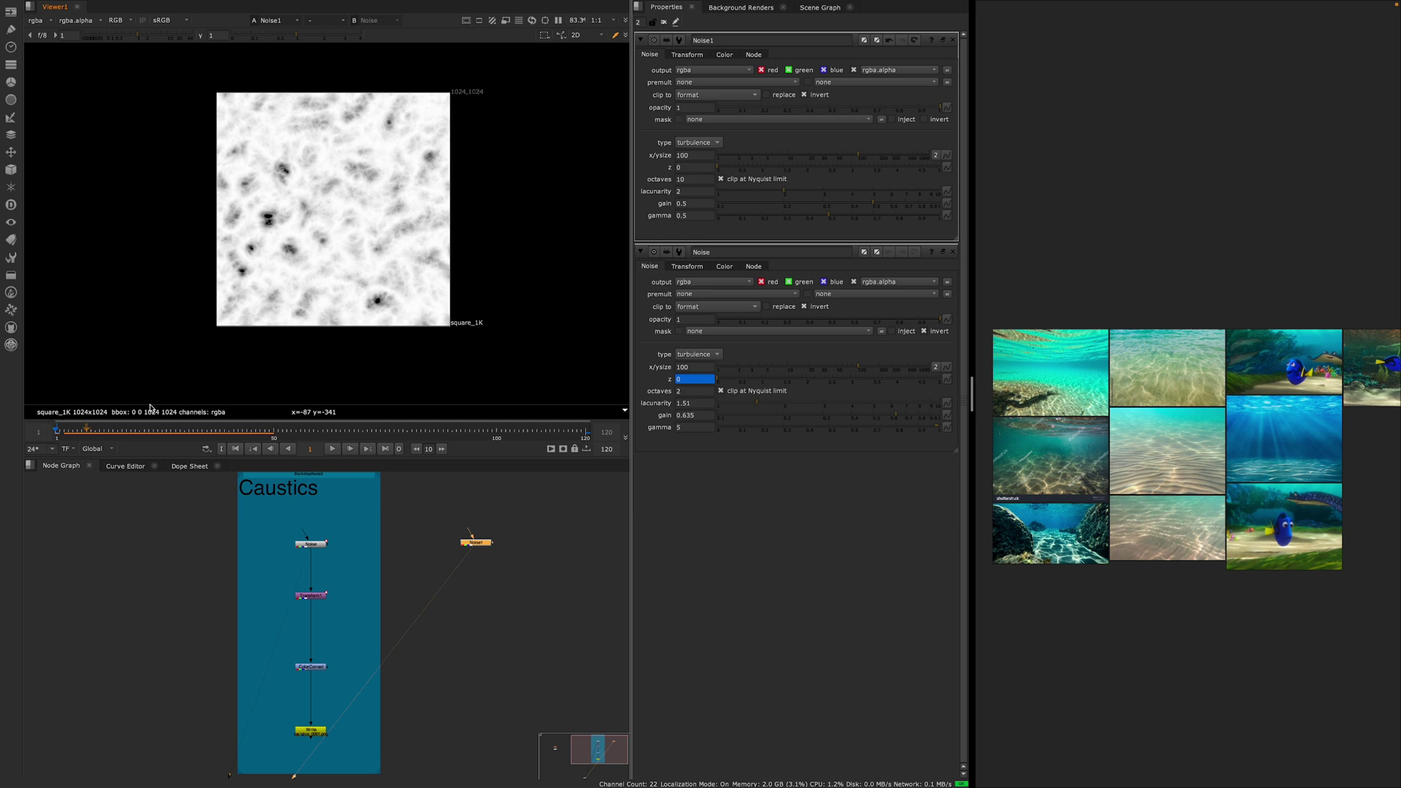
pyautogui.rightClick(695, 173)
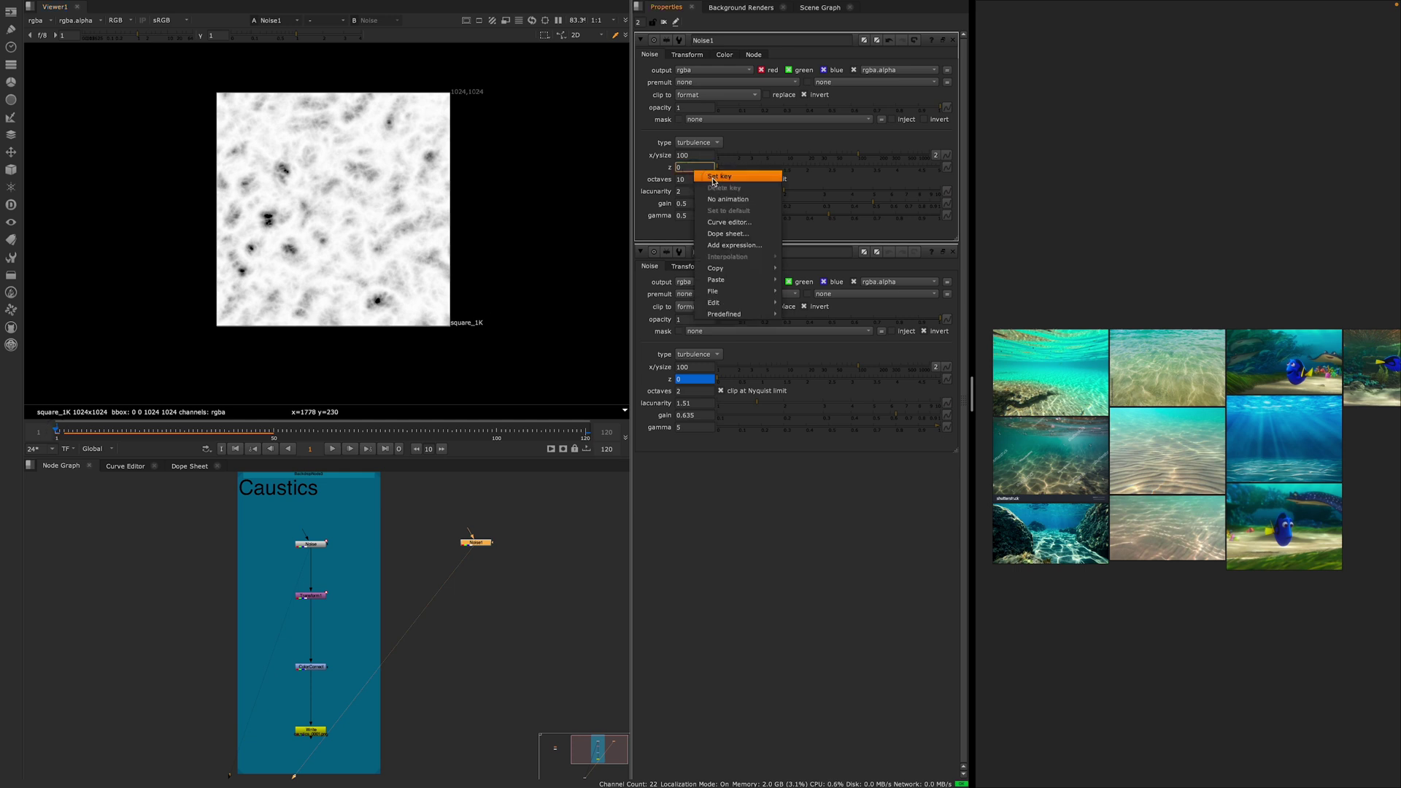
pyautogui.click(710, 176)
pyautogui.click(588, 433)
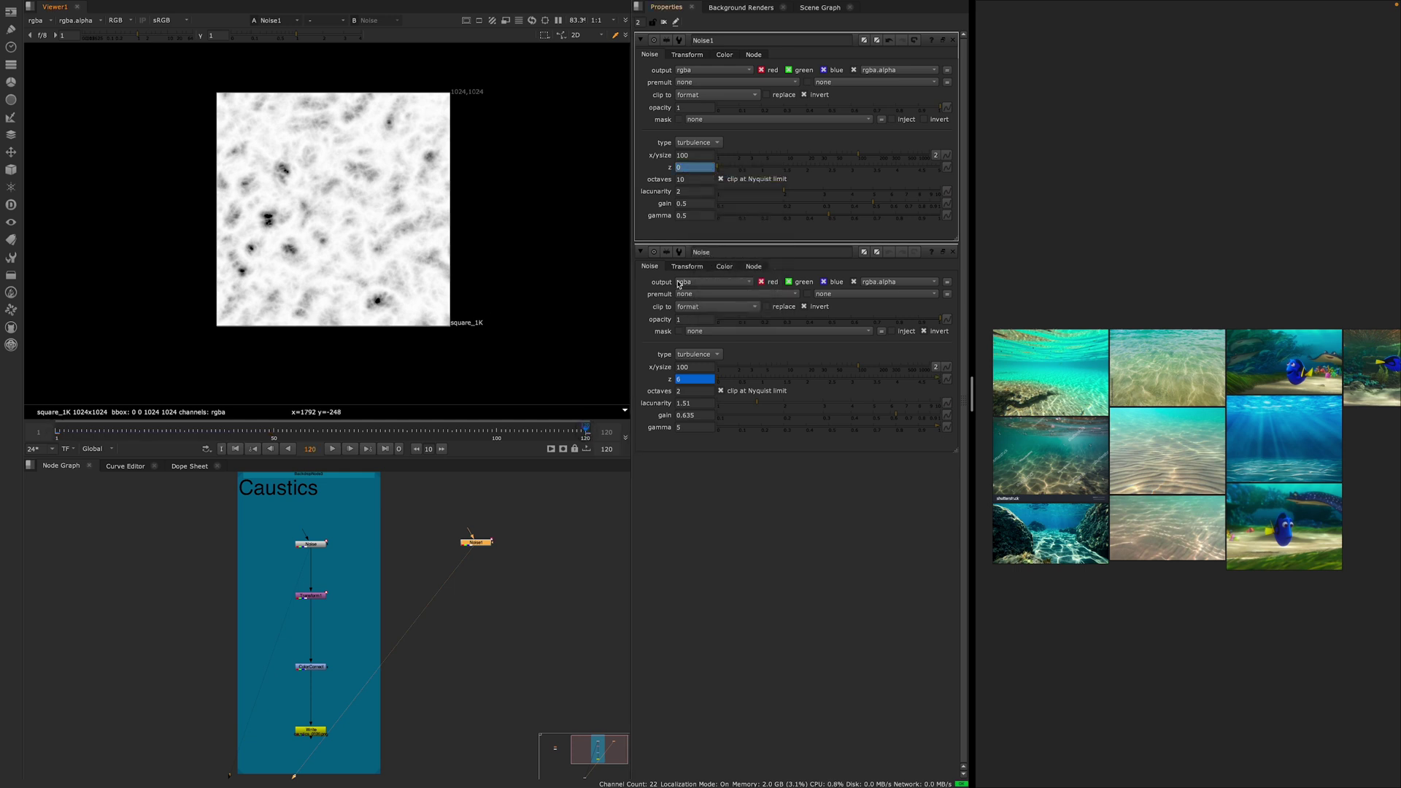
pyautogui.click(691, 171)
pyautogui.write('6')
pyautogui.press('Return')
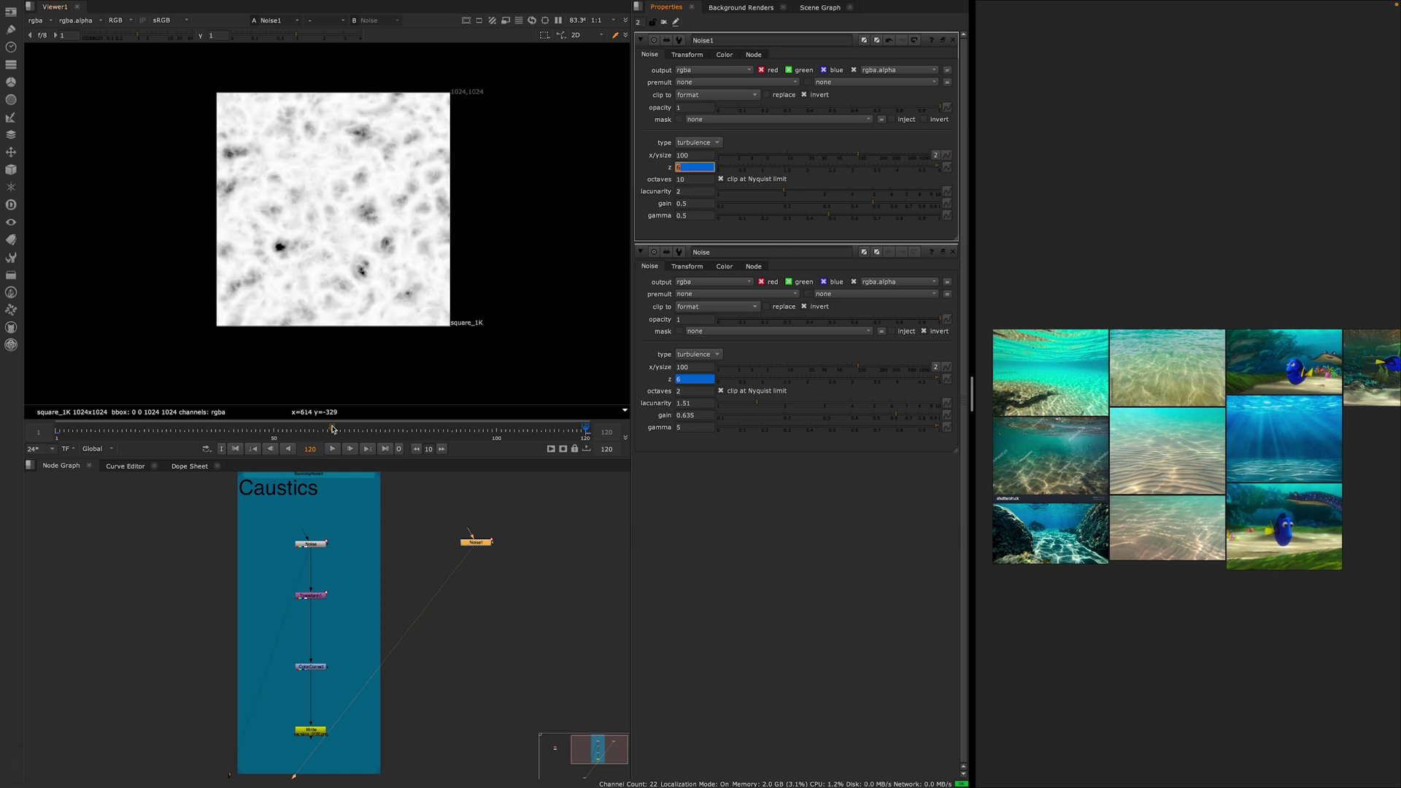
pyautogui.click(332, 449)
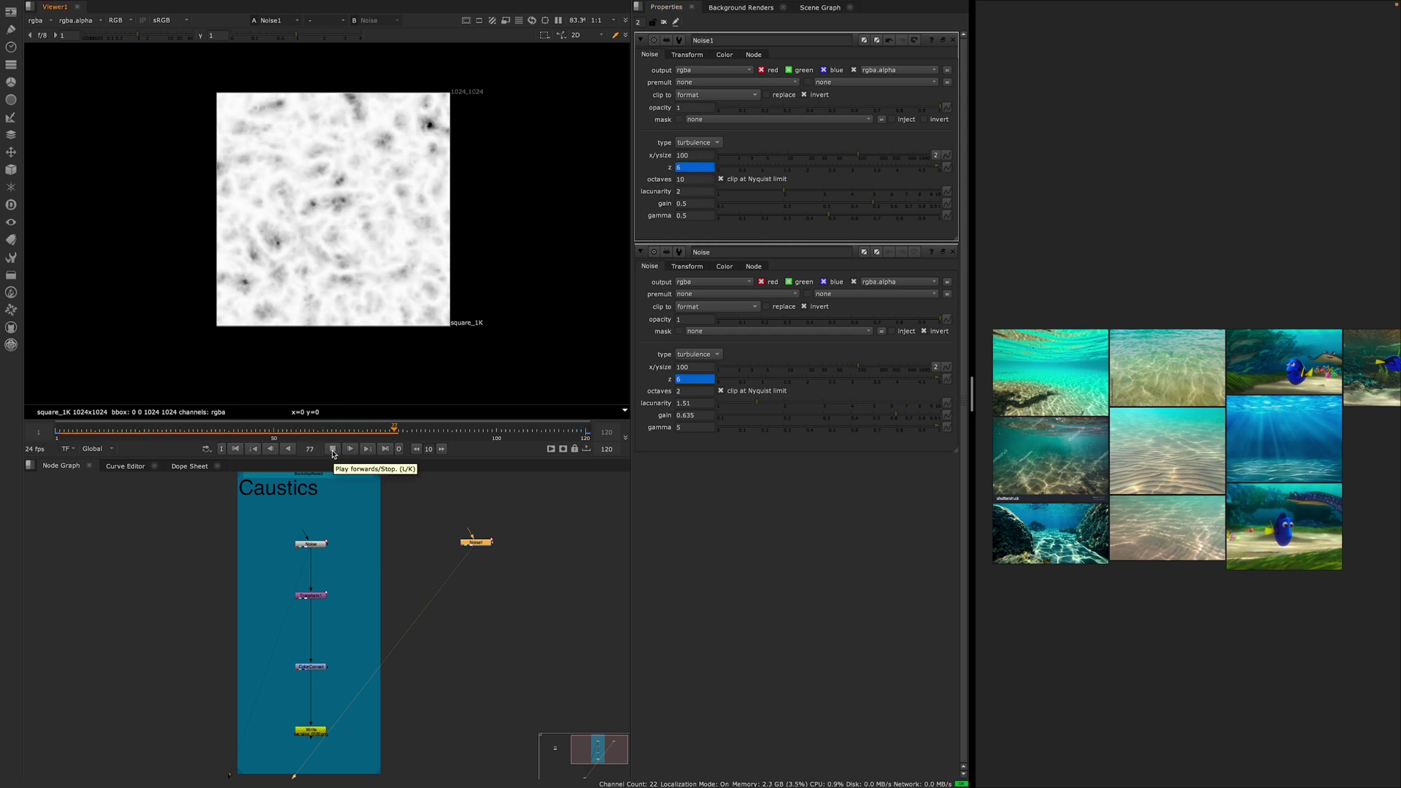
# - Stop the playback and set the new Noise node's octaves to 2 and lacunarity to 1.5
pyautogui.click(332, 449)
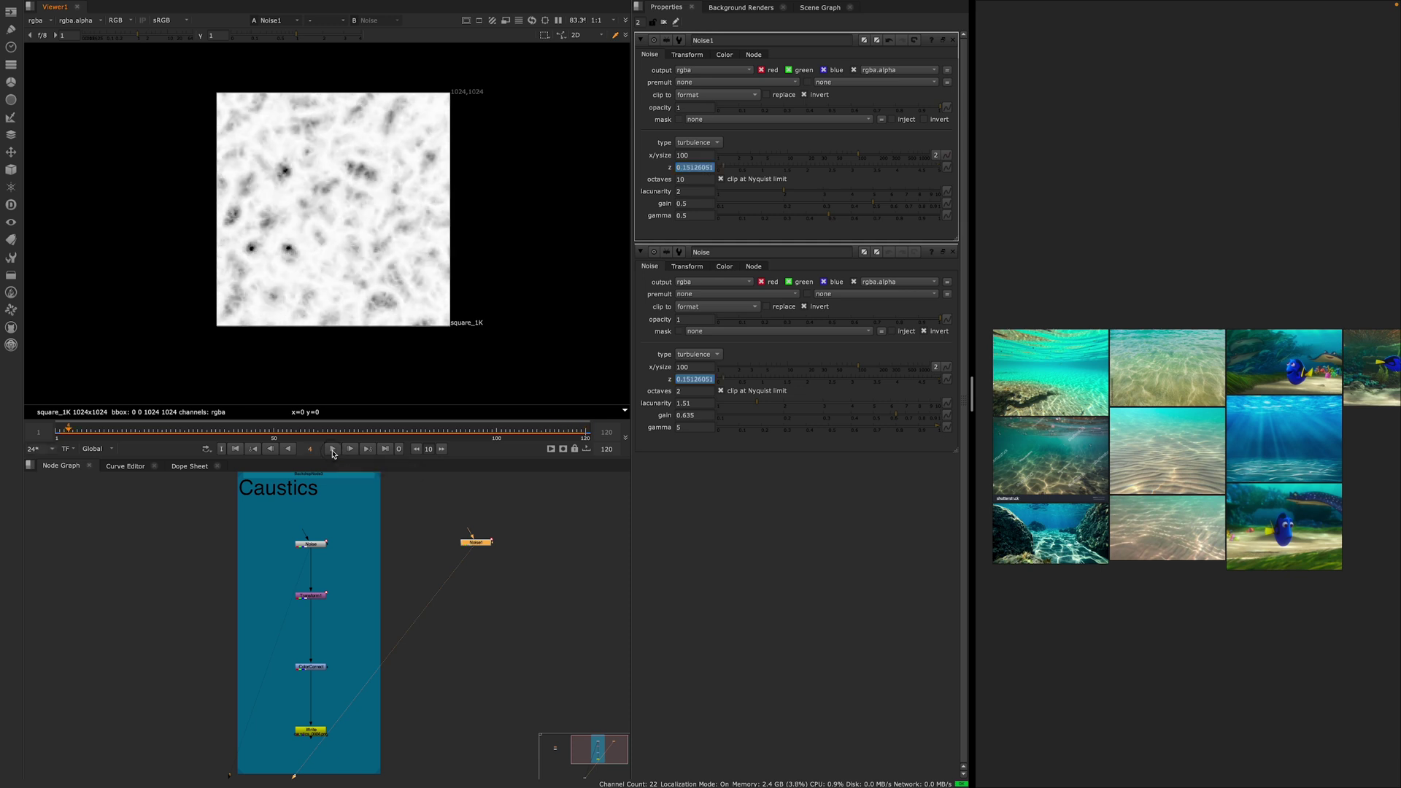
pyautogui.doubleClick(687, 179)
pyautogui.write('2')
pyautogui.press('Return')
pyautogui.press('Tab')
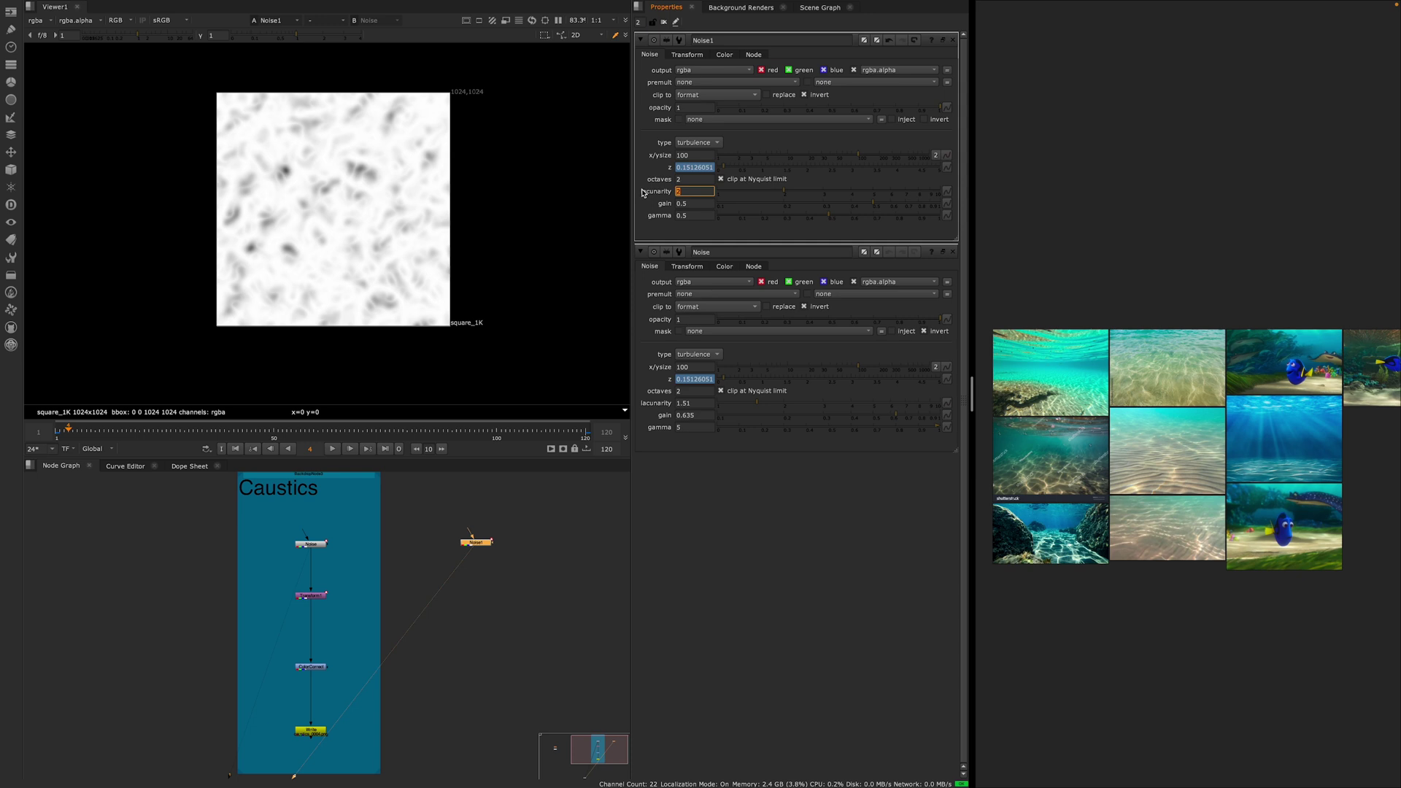
pyautogui.write('1.5')
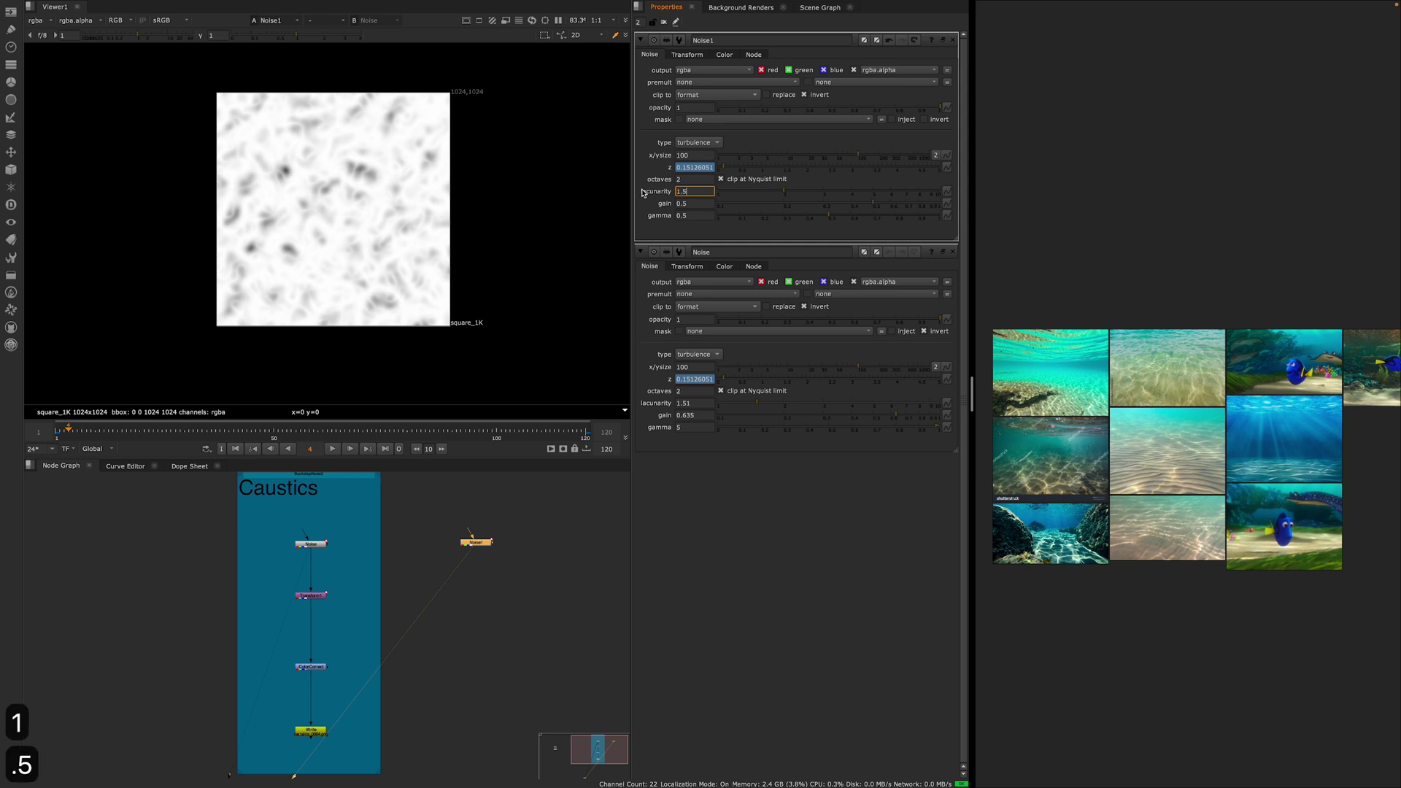
pyautogui.press('Return')
# - Set the new Noise node's gain to 0.6 and its gamma to 5
pyautogui.moveTo(695, 205); pyautogui.dragTo(652, 198)
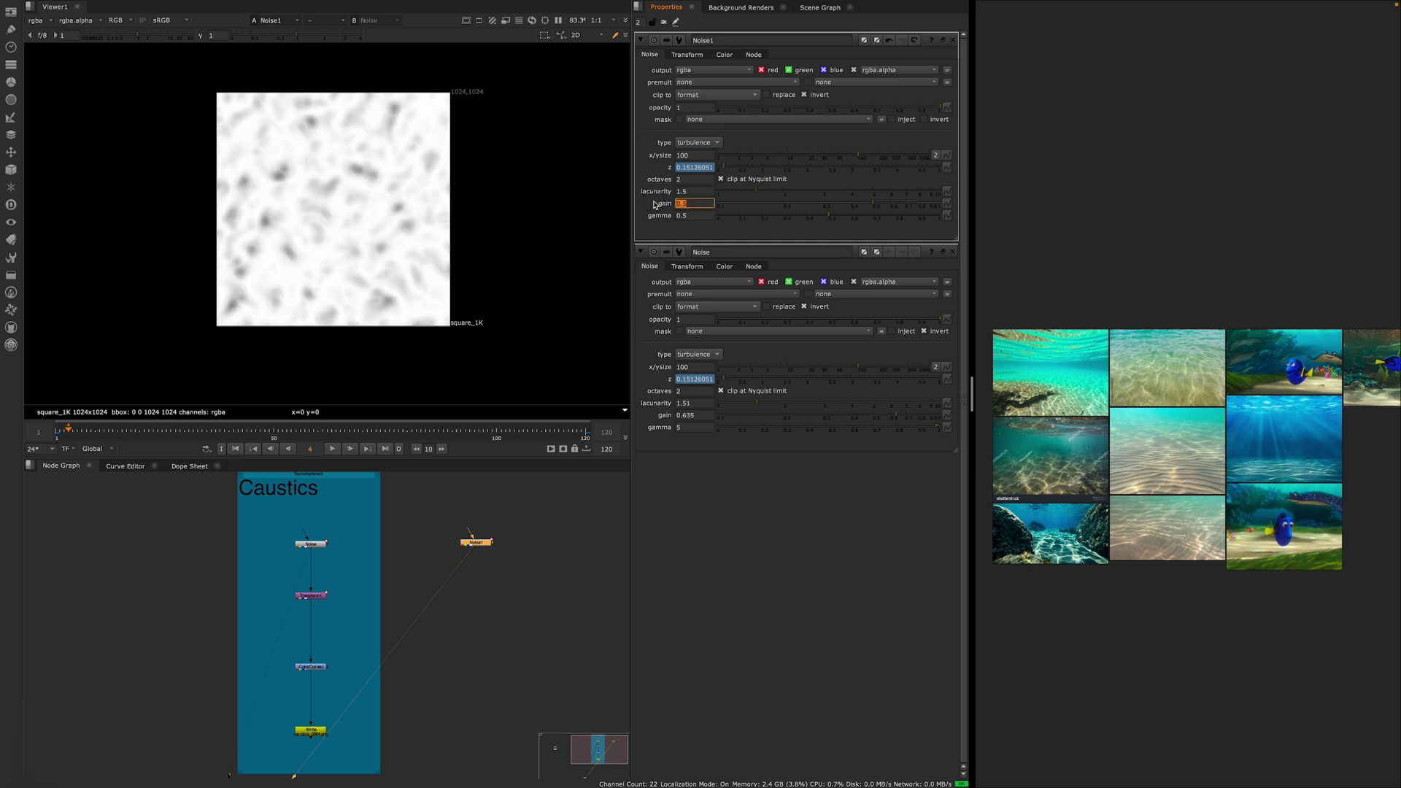
pyautogui.write('.6')
pyautogui.press('Return')
pyautogui.click(690, 215)
pyautogui.write('5')
pyautogui.press('Return')
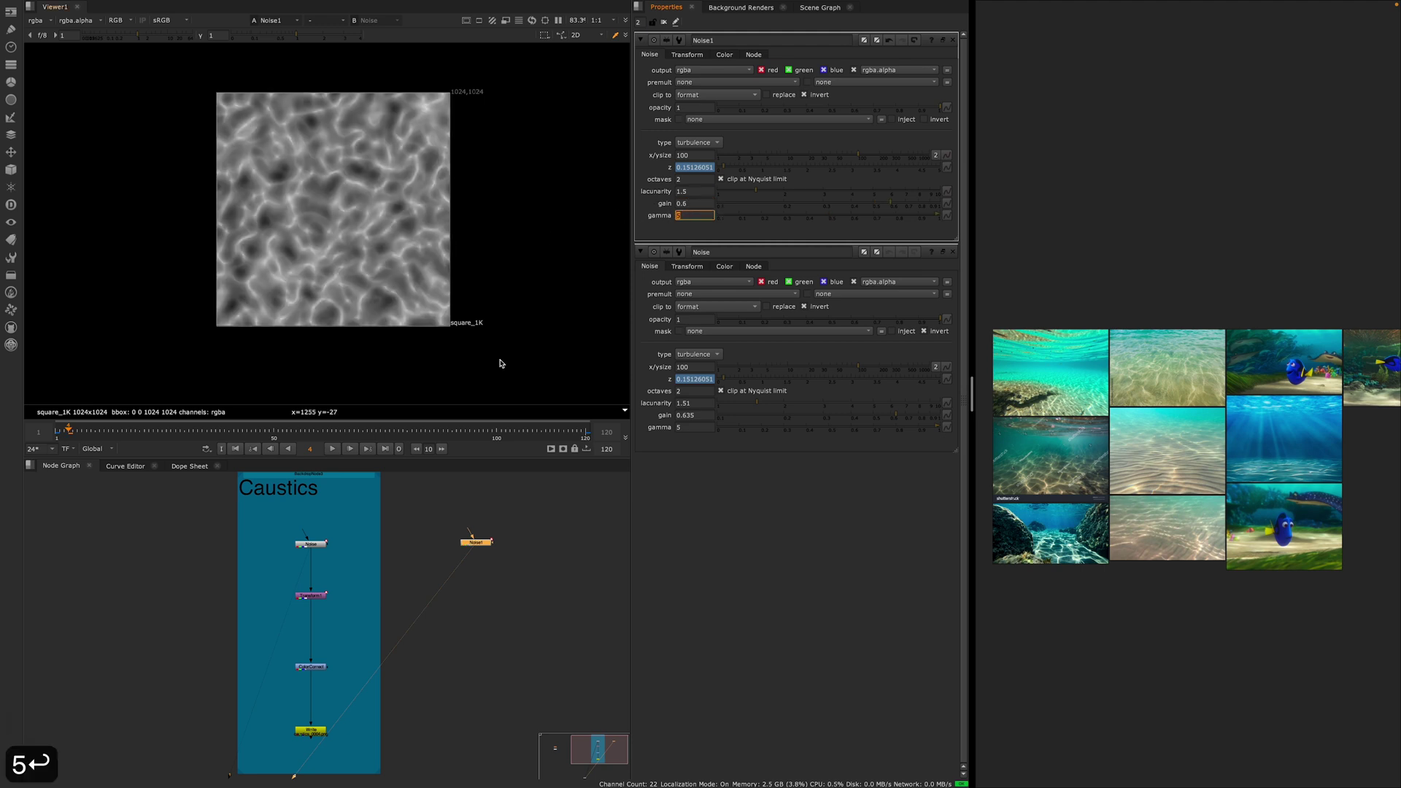
# - Compare the Caustics chain's Noise node with the new one in the viewer and play back the new pattern
pyautogui.click(317, 548)
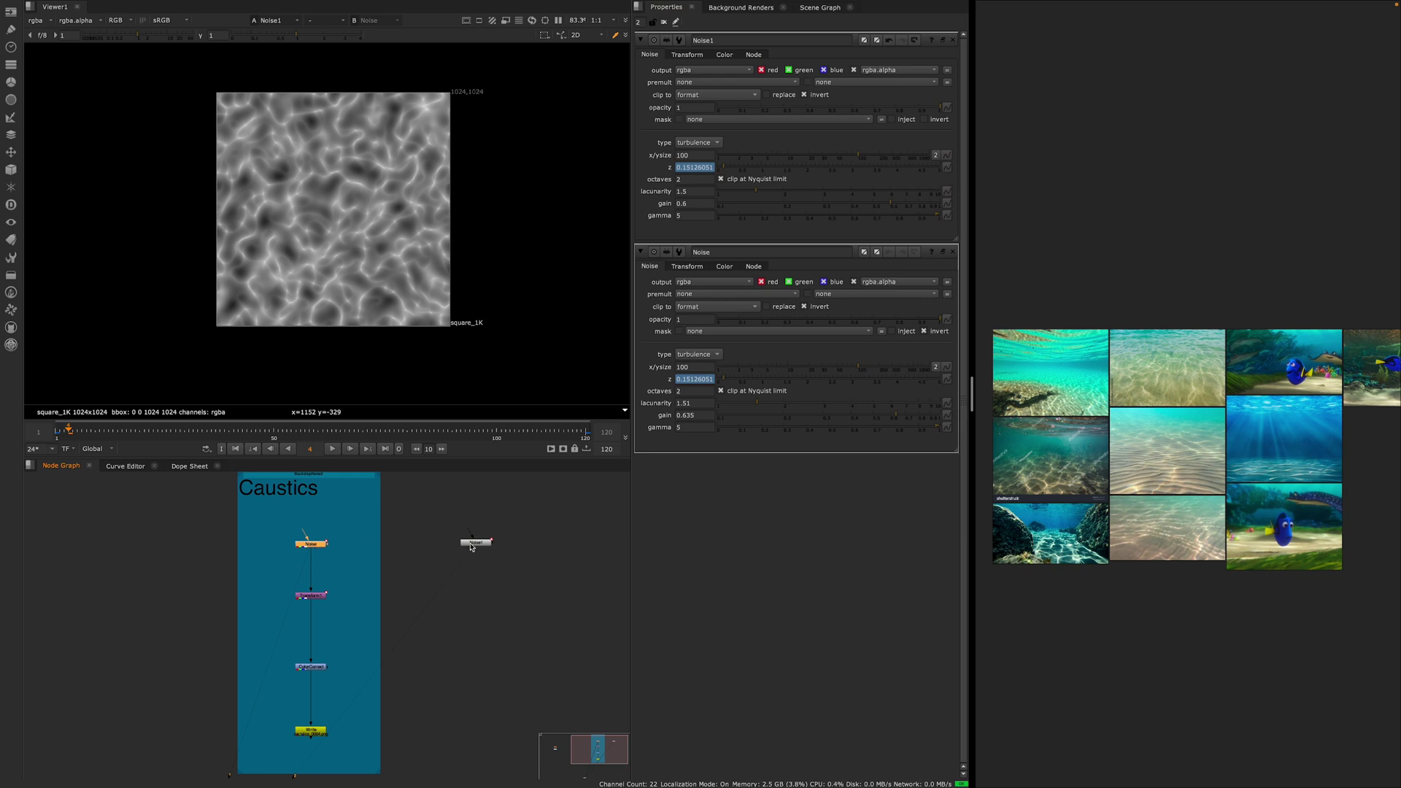
pyautogui.press('1')
pyautogui.press('2')
pyautogui.press('1')
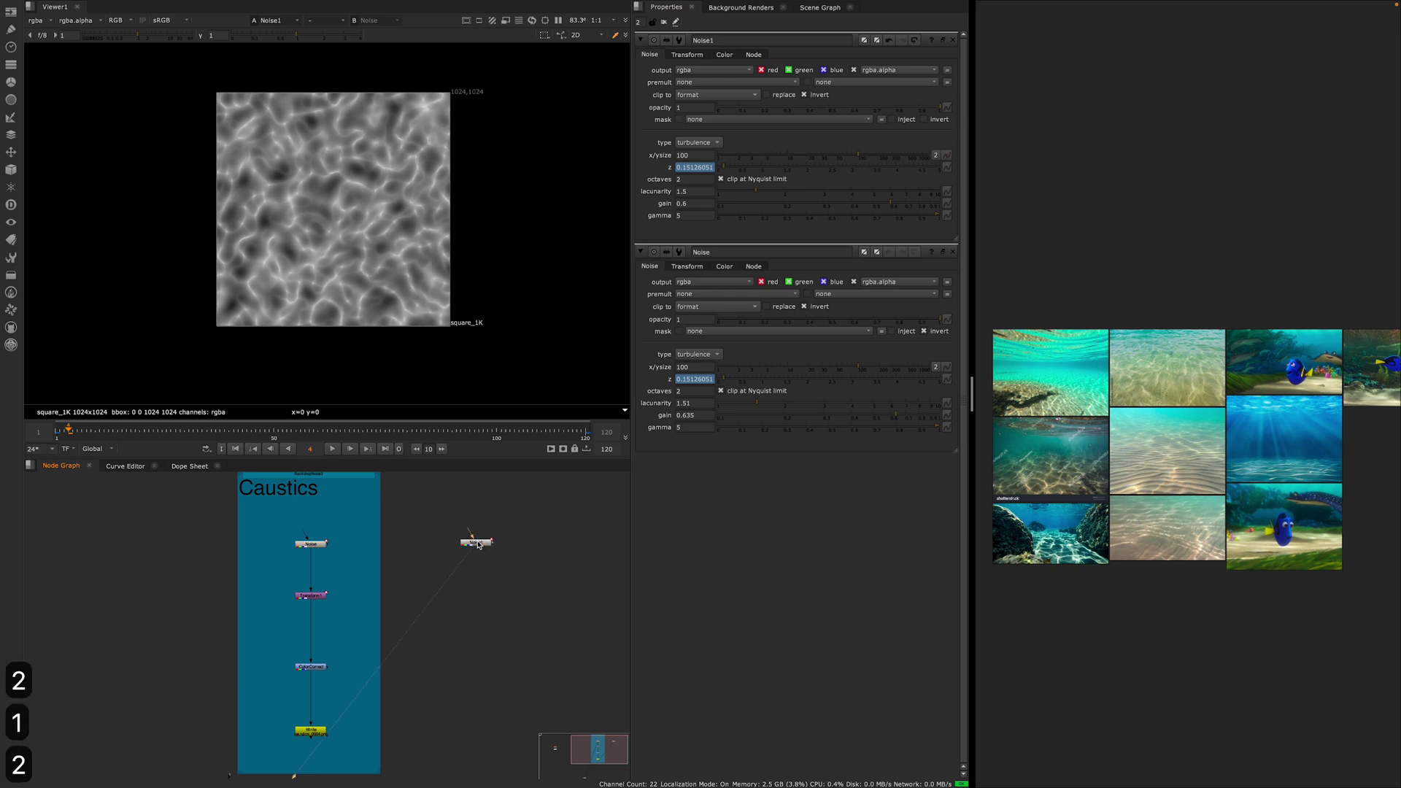
pyautogui.click(333, 449)
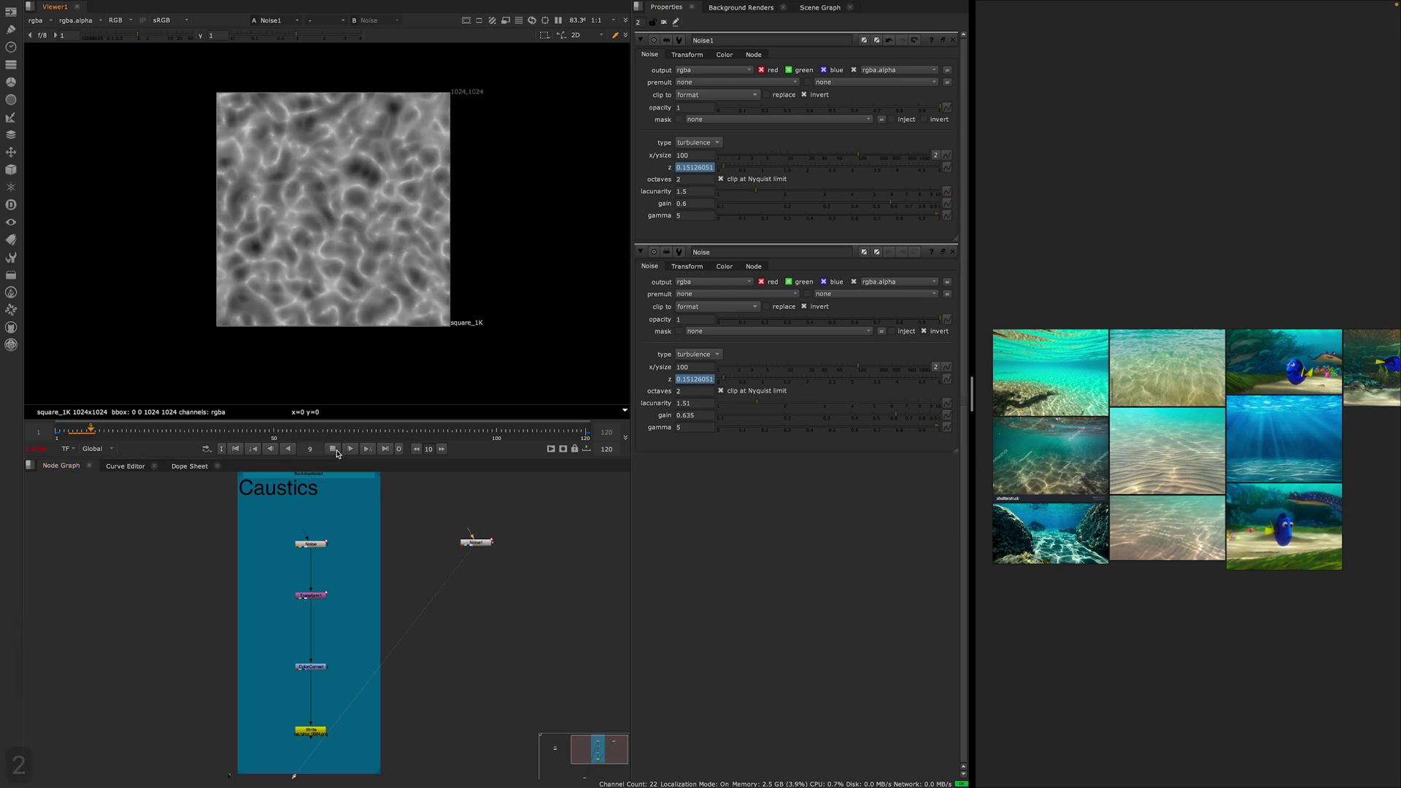
pyautogui.click(336, 454)
# - Add a Transform node, connect it below the new Noise node, and show its output in the viewer
pyautogui.press('Tab')
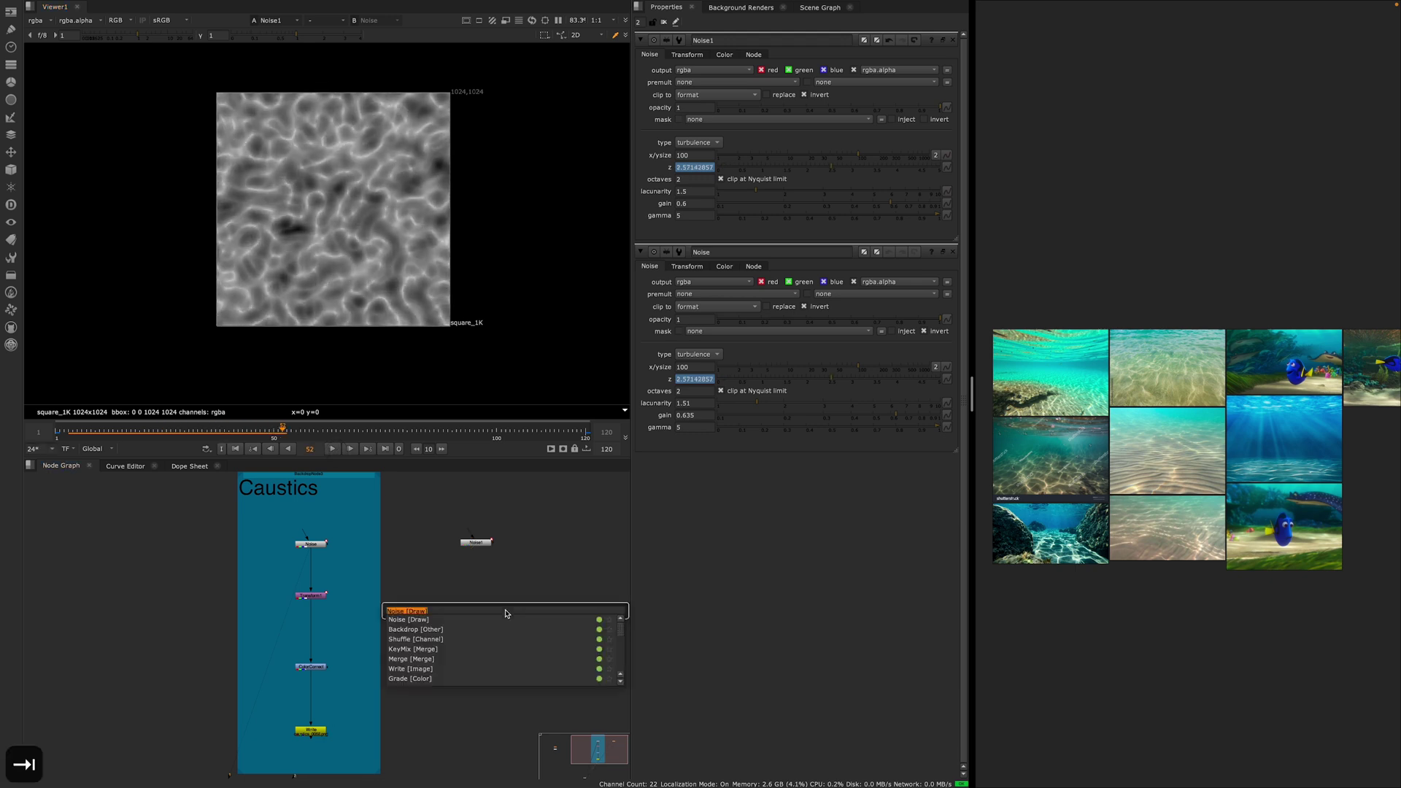
pyautogui.write('tranfo')
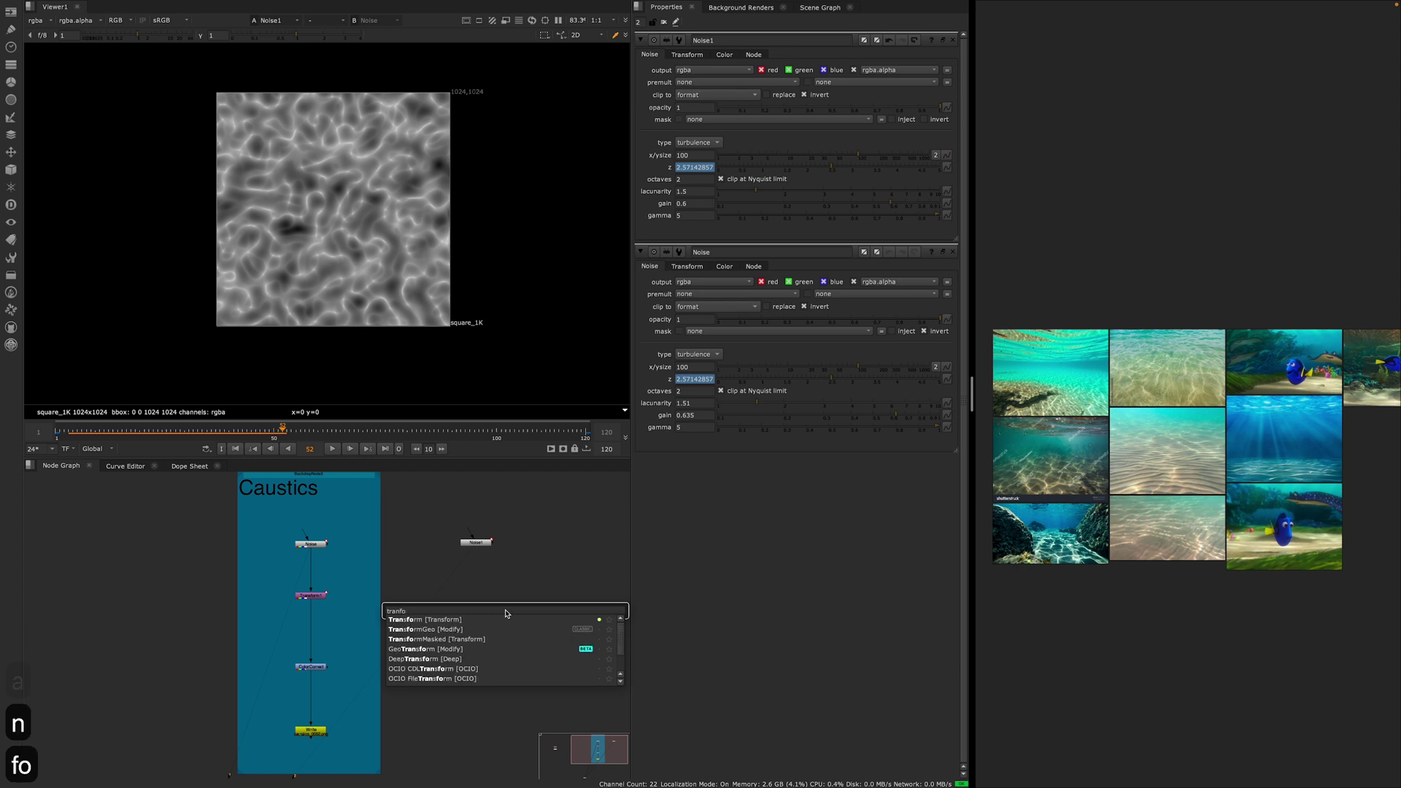
pyautogui.press('Return')
pyautogui.moveTo(492, 600); pyautogui.dragTo(476, 543)
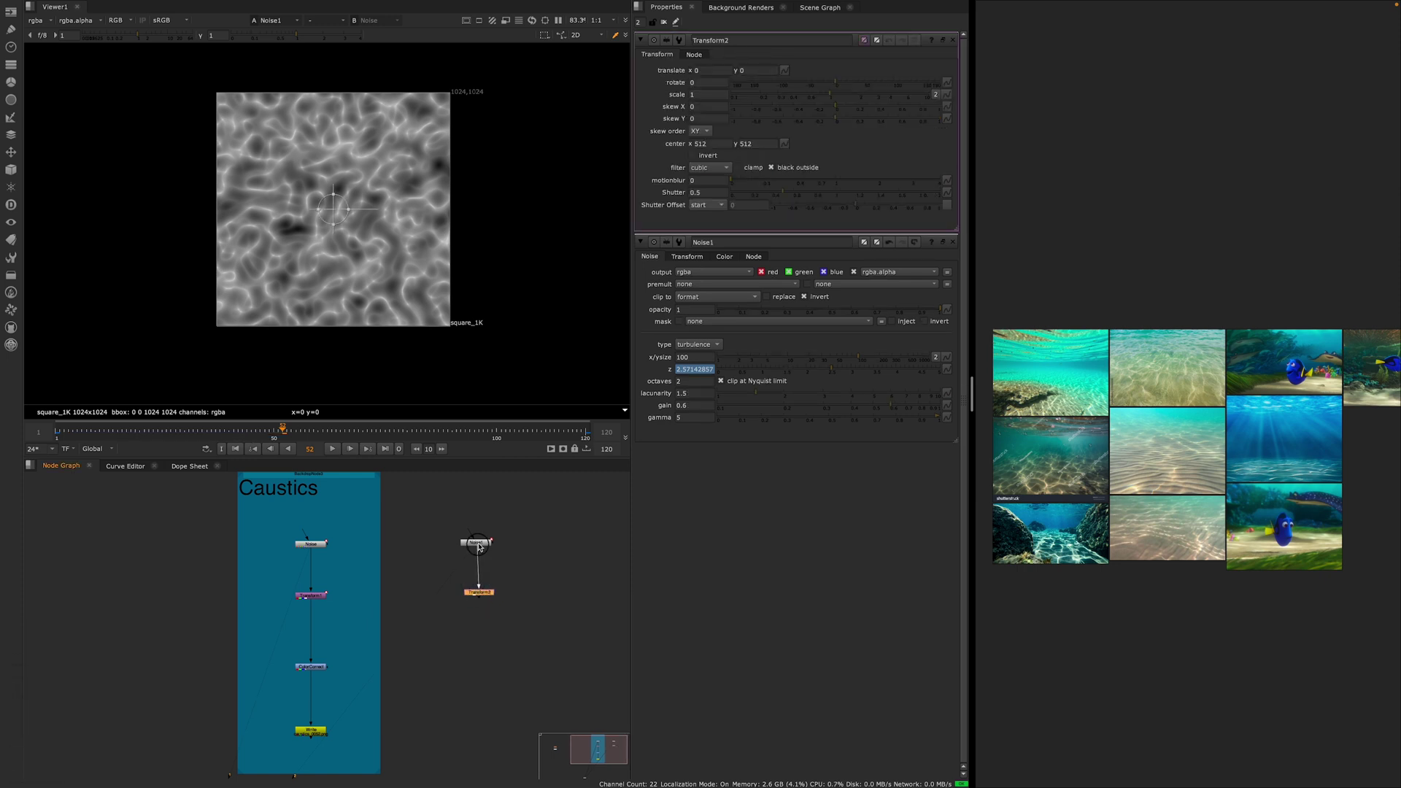
pyautogui.press('2')
pyautogui.moveTo(483, 594); pyautogui.dragTo(471, 590, button='middle')
pyautogui.click(471, 589)
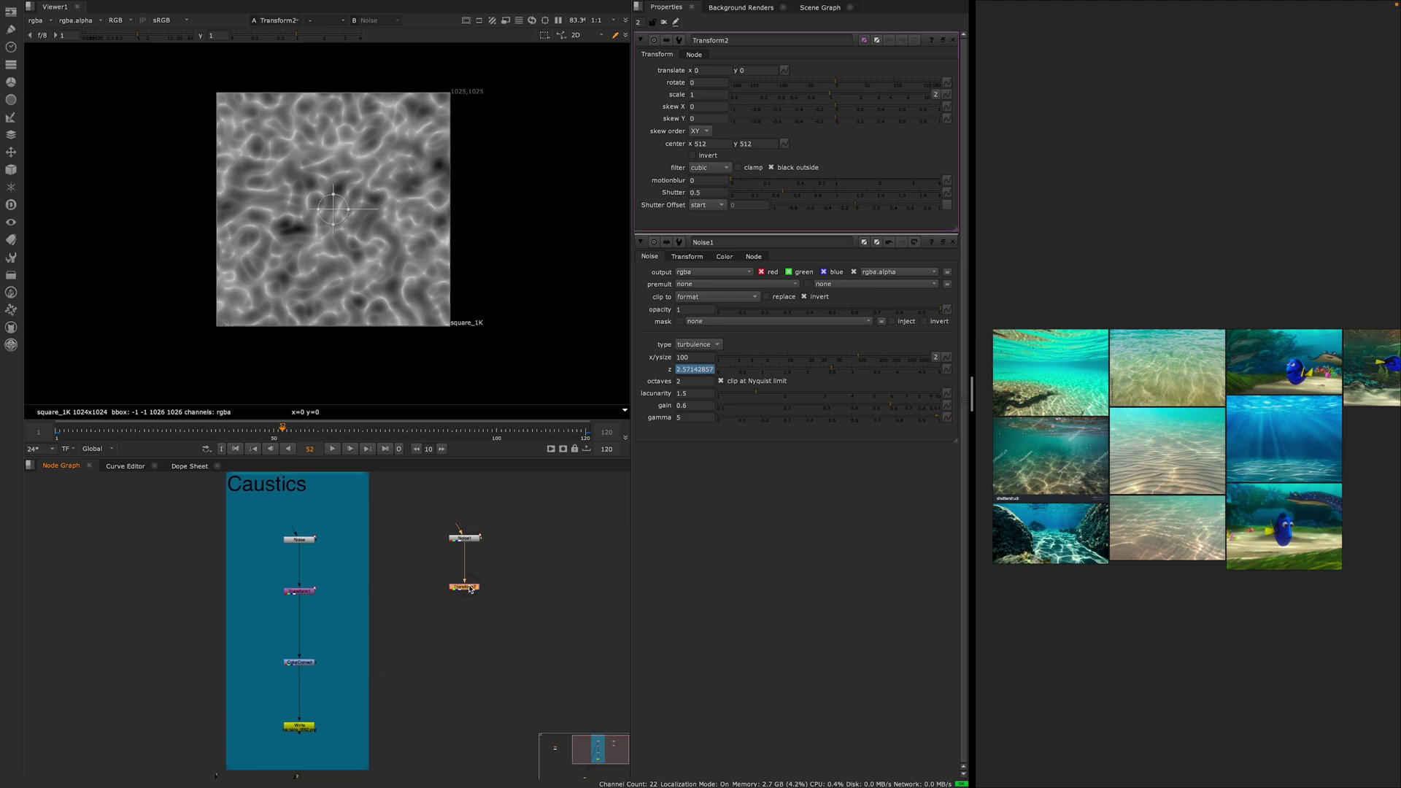
# - Set the new Transform node's scale to 1.5
pyautogui.click(708, 94)
pyautogui.write('1.5')
pyautogui.press('Return')
pyautogui.moveTo(458, 305)
pyautogui.mouseDown(button='middle')
pyautogui.moveTo(454, 282)
pyautogui.moveTo(451, 306)
pyautogui.mouseUp(button='middle')
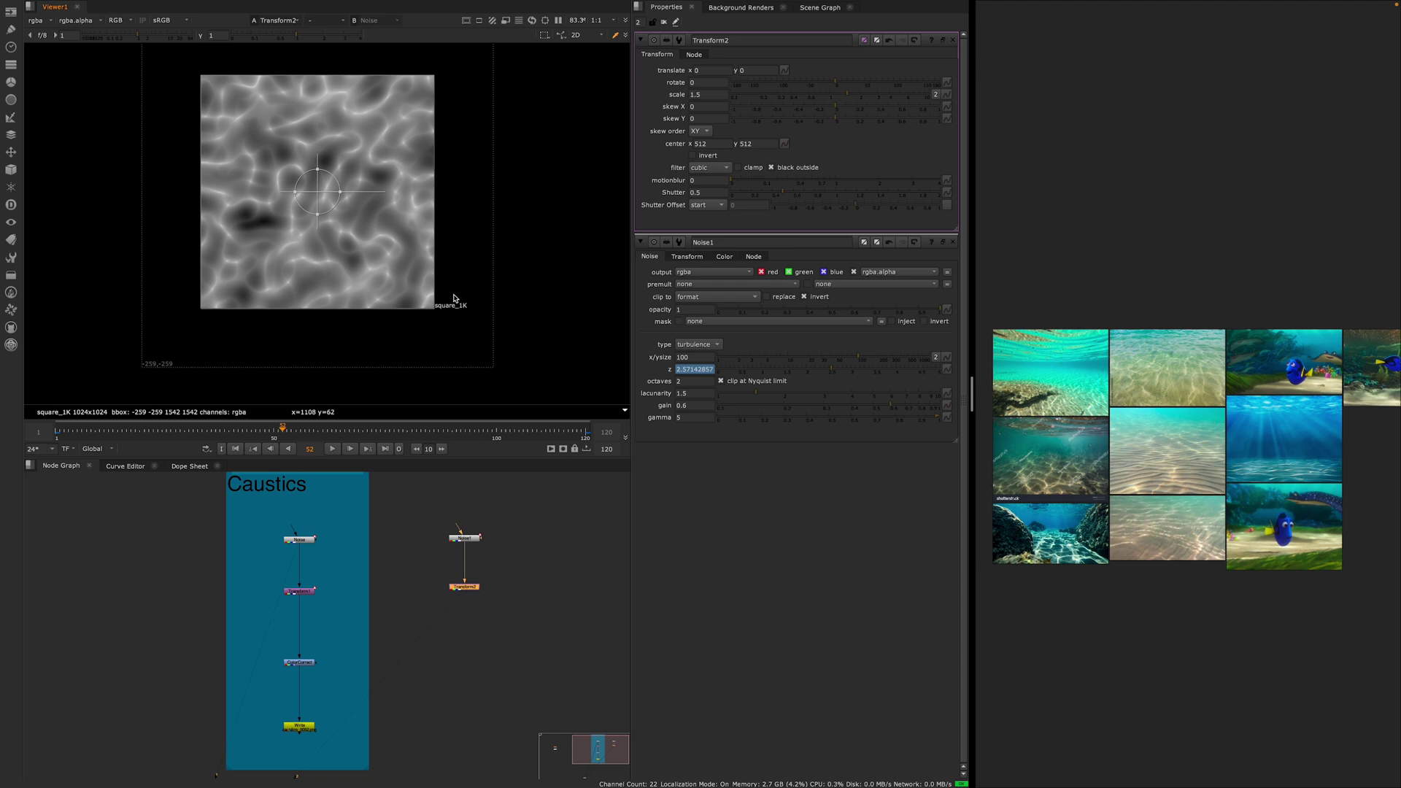
# - At frame 1, move the noise texture down to translate y -224 and set a keyframe on translate y
pyautogui.click(57, 430)
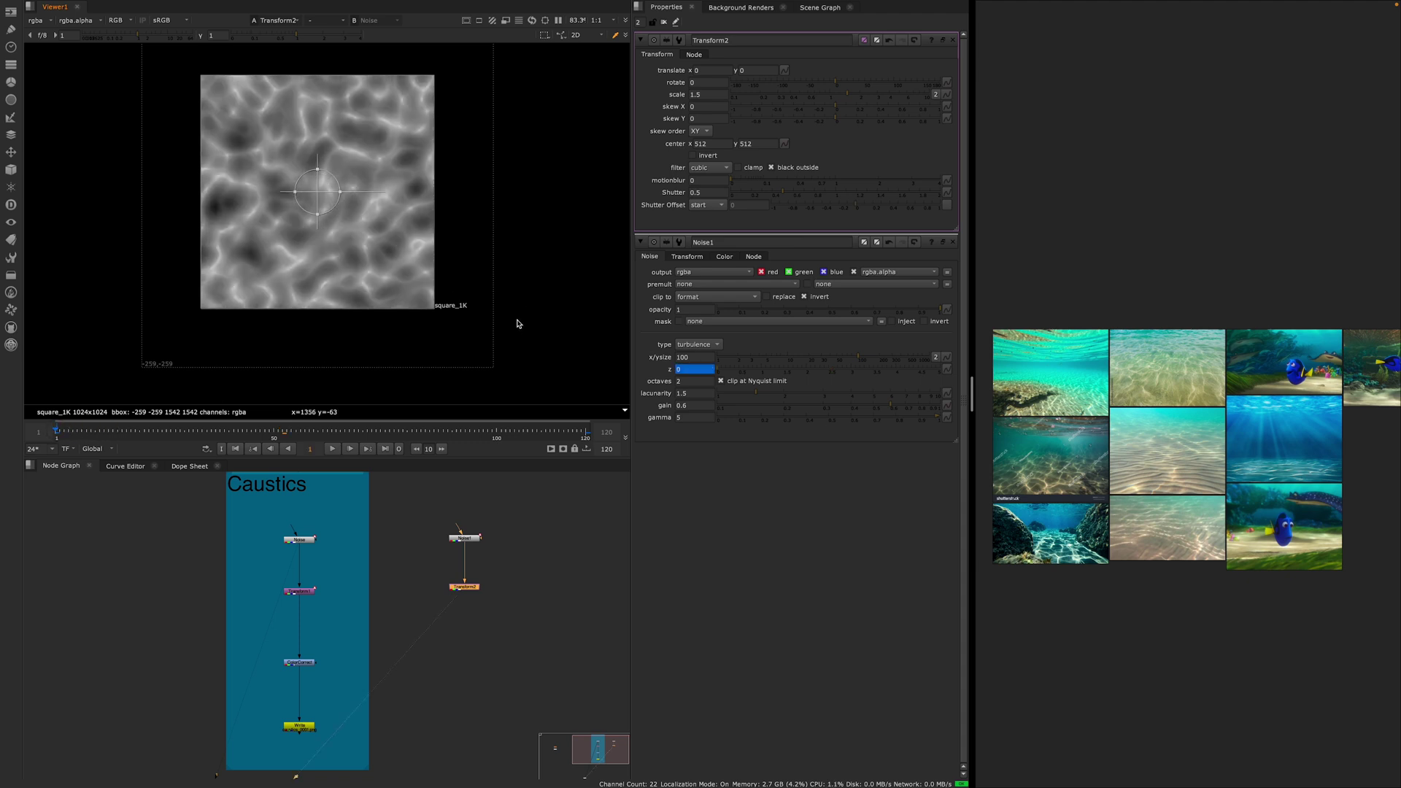
pyautogui.scroll(-1, 437, 285)
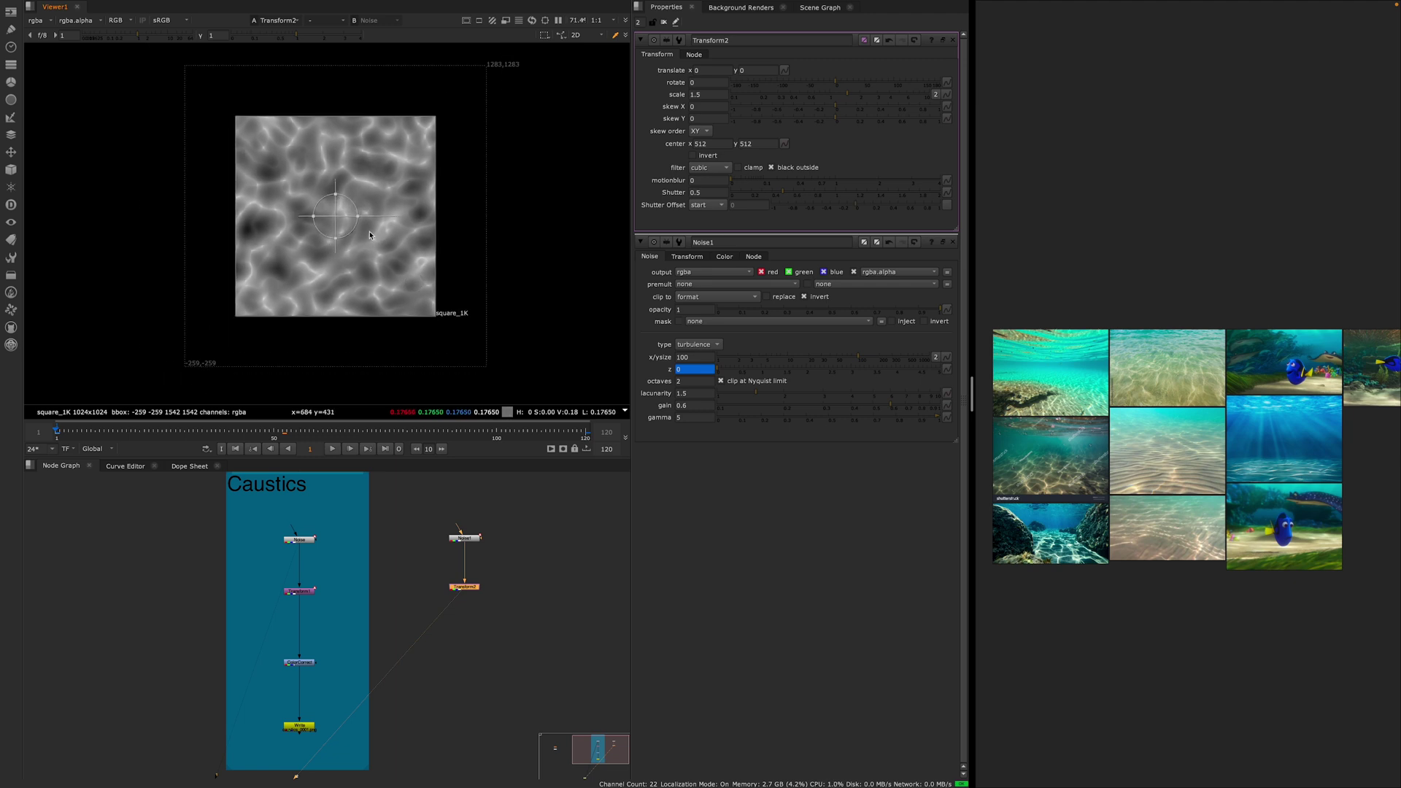
pyautogui.press('q')
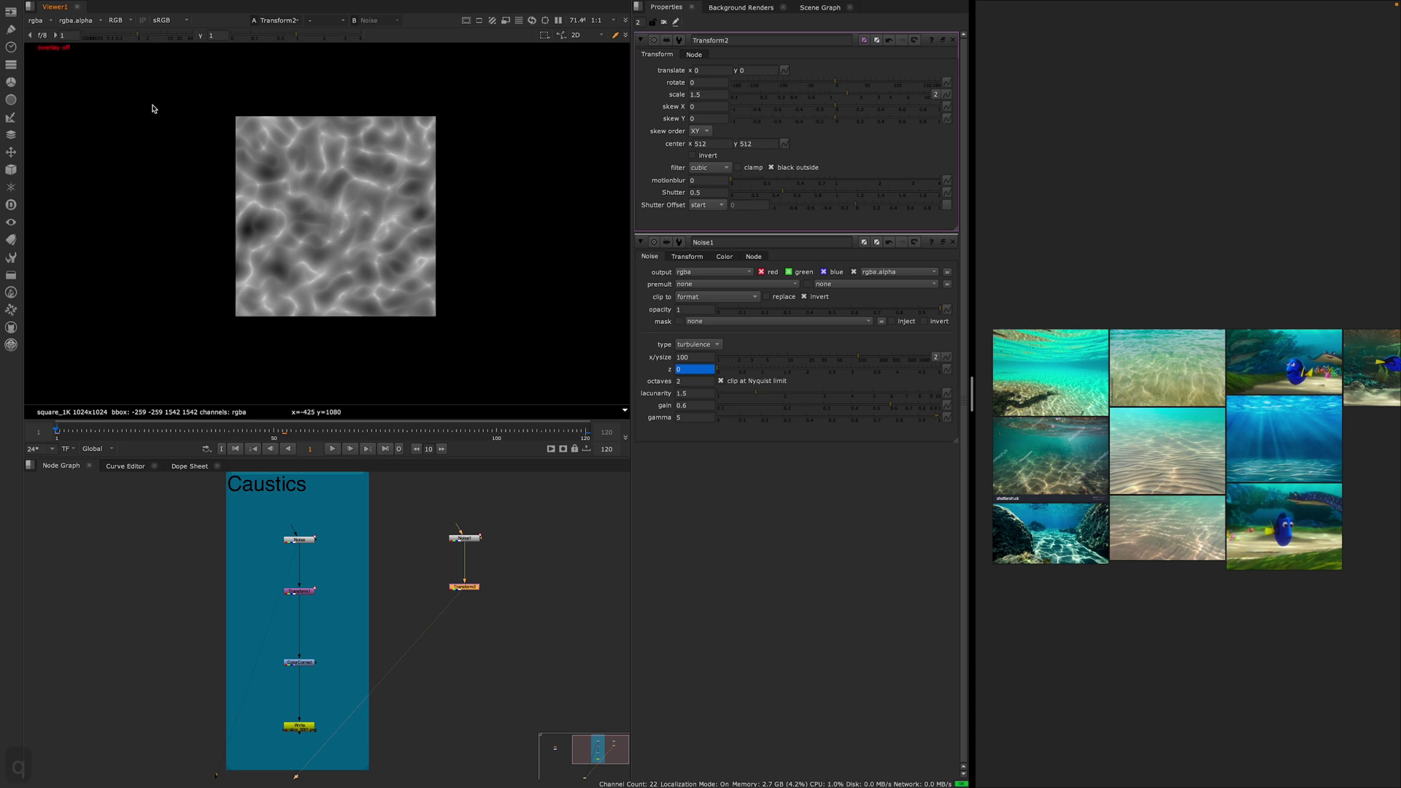
pyautogui.press('q')
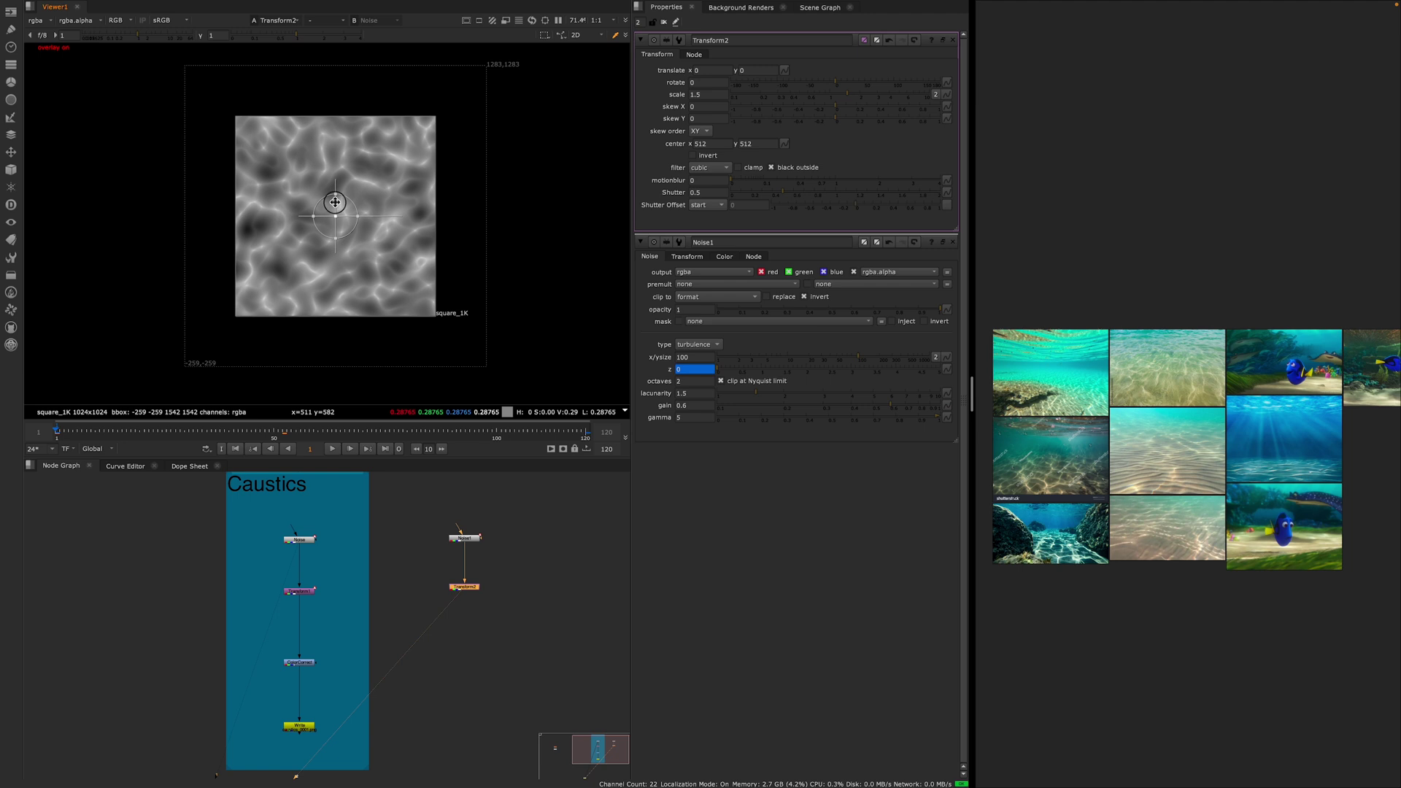
pyautogui.moveTo(335, 202); pyautogui.dragTo(331, 247)
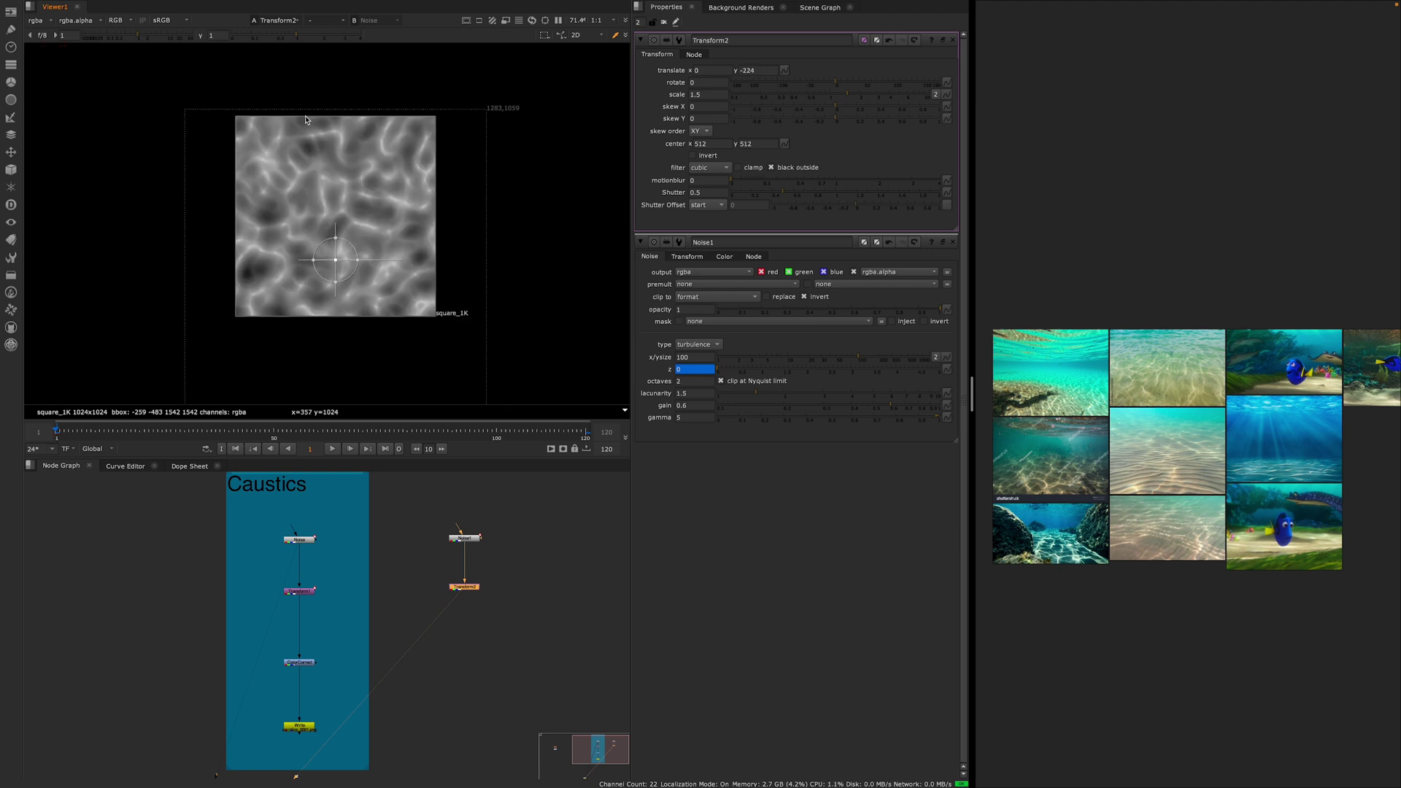
pyautogui.moveTo(371, 131); pyautogui.dragTo(367, 109, button='middle')
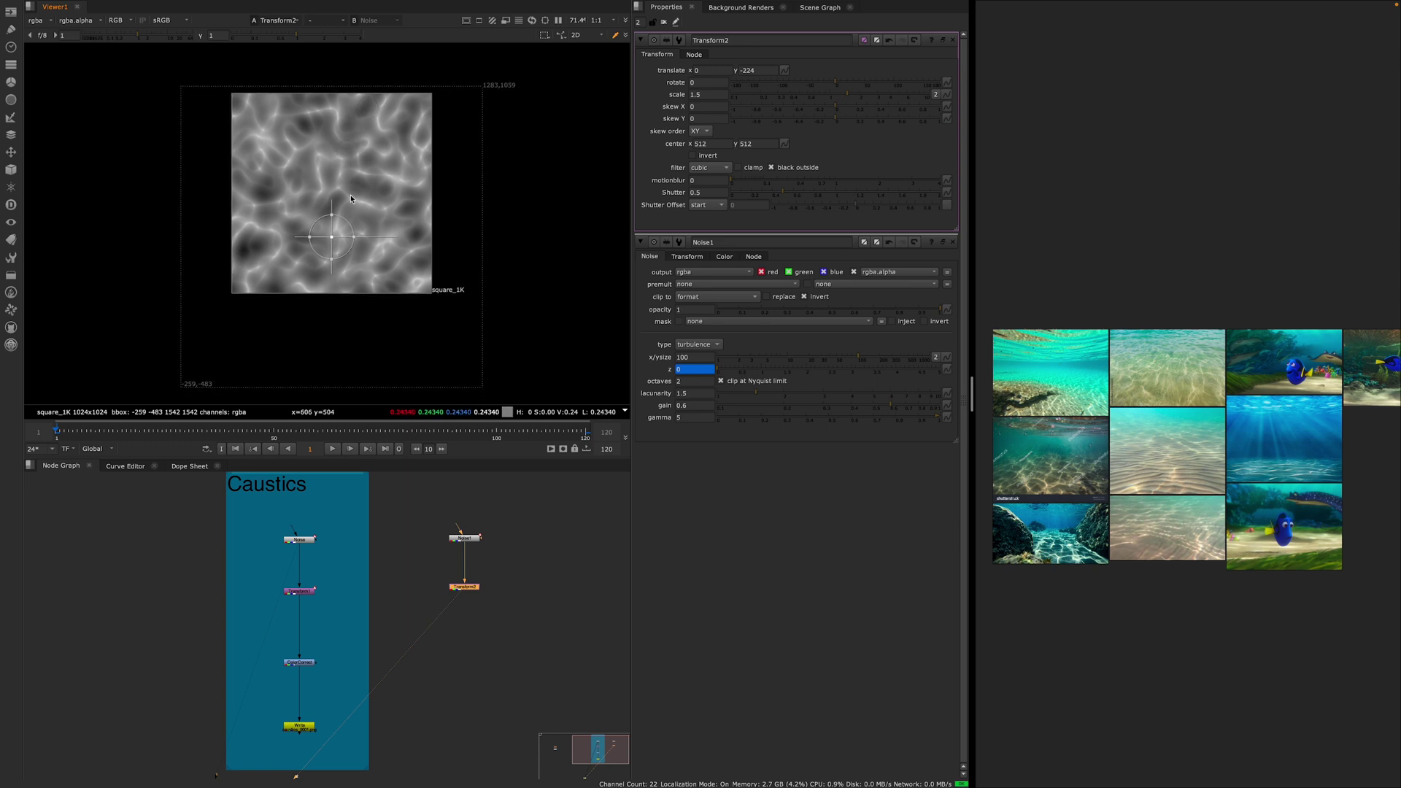
pyautogui.rightClick(757, 71)
pyautogui.click(777, 78)
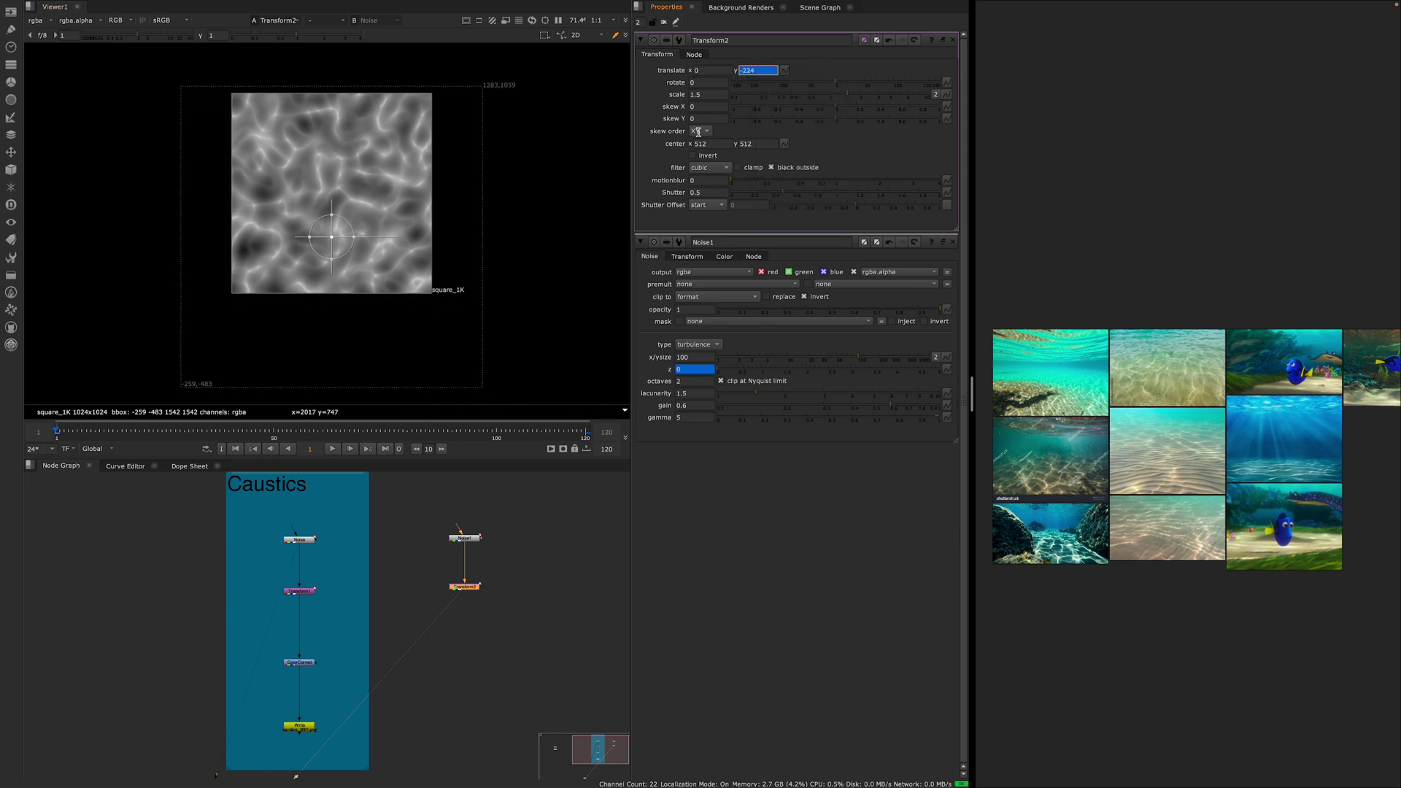
# - At frame 120, move the noise texture up to translate y 218 to animate its vertical drift
pyautogui.click(588, 432)
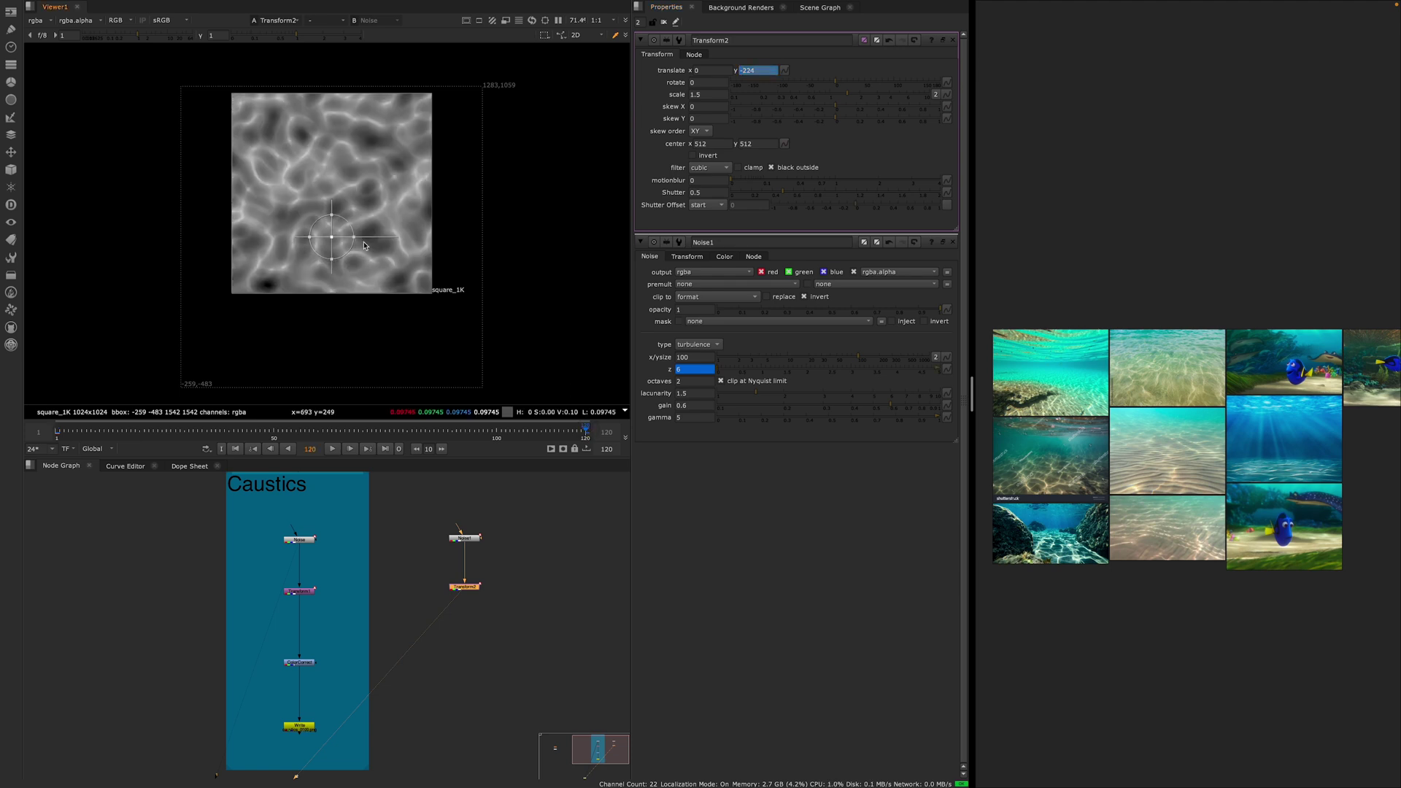
pyautogui.scroll(1, 358, 233)
pyautogui.moveTo(333, 228); pyautogui.dragTo(338, 142)
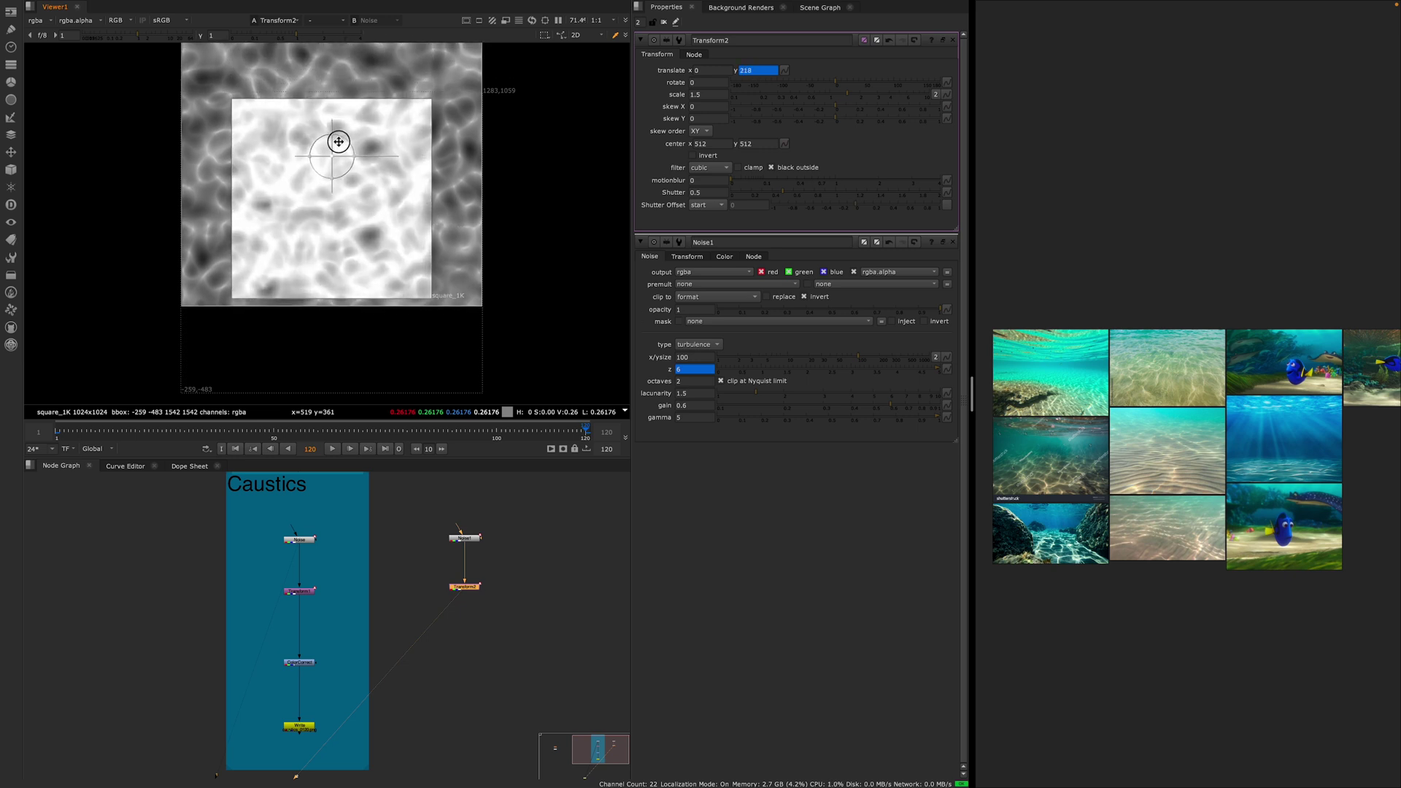
pyautogui.hotkey('ctrl', 'z')
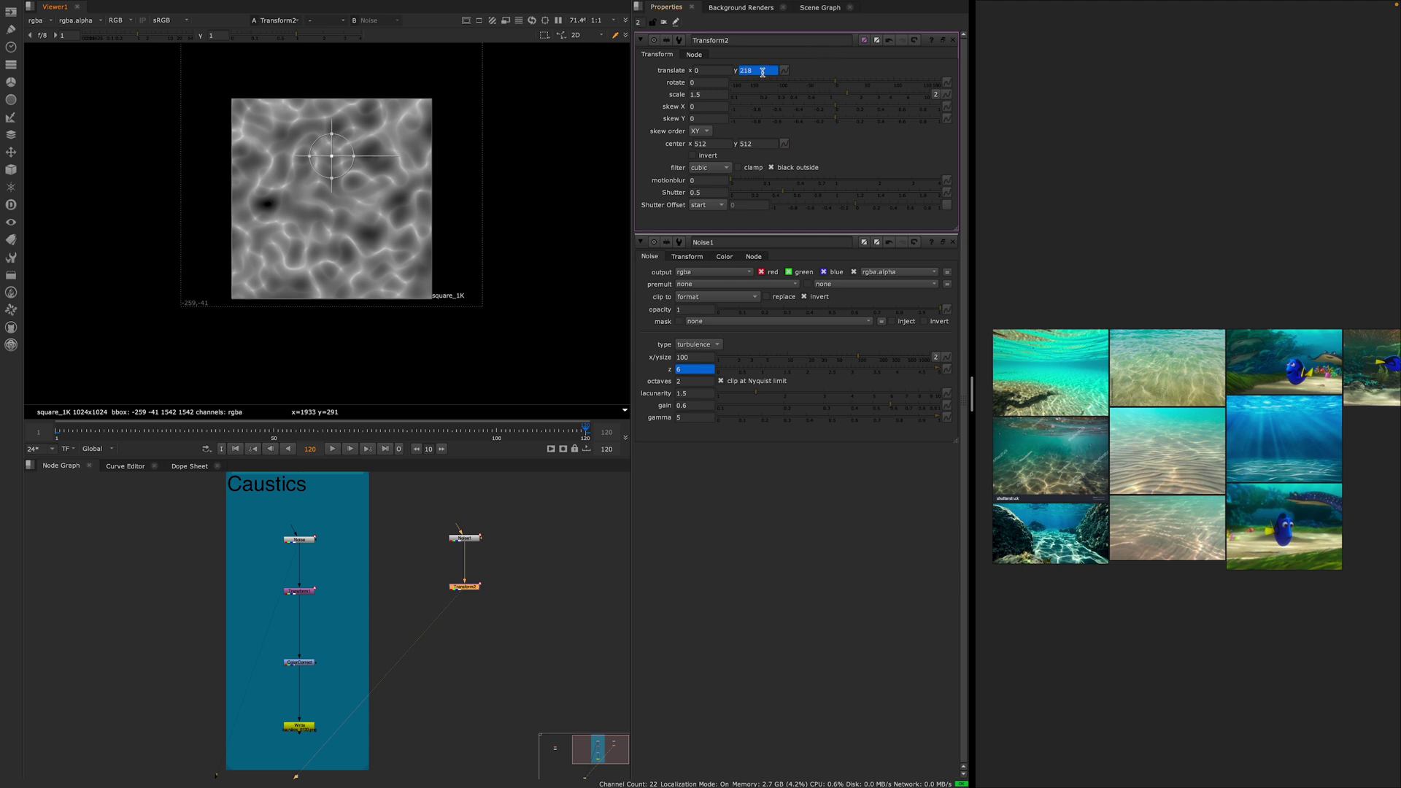
# - Play back the drifting noise and compare the new Transform's output with the Caustics chain's Transform in the viewer
pyautogui.click(331, 448)
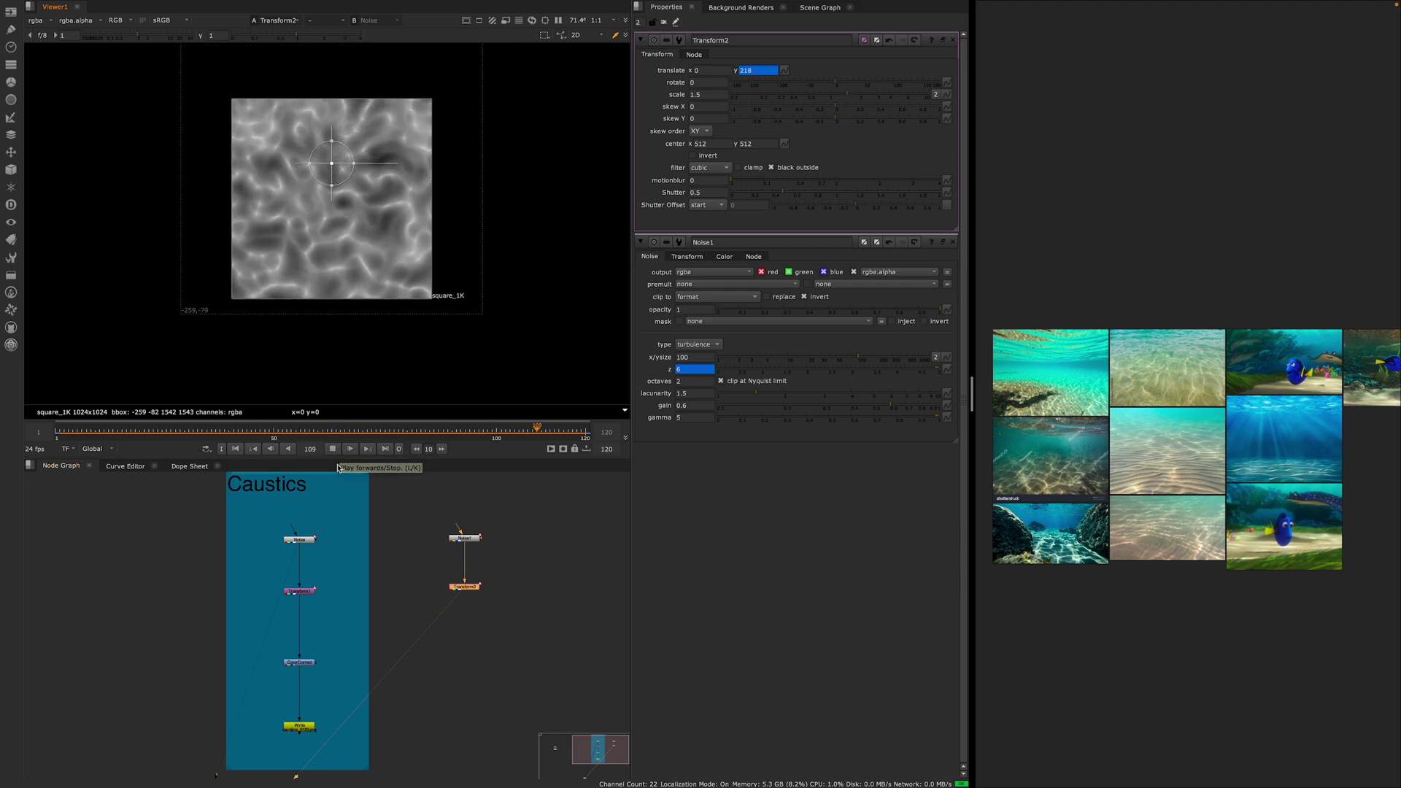
pyautogui.click(334, 451)
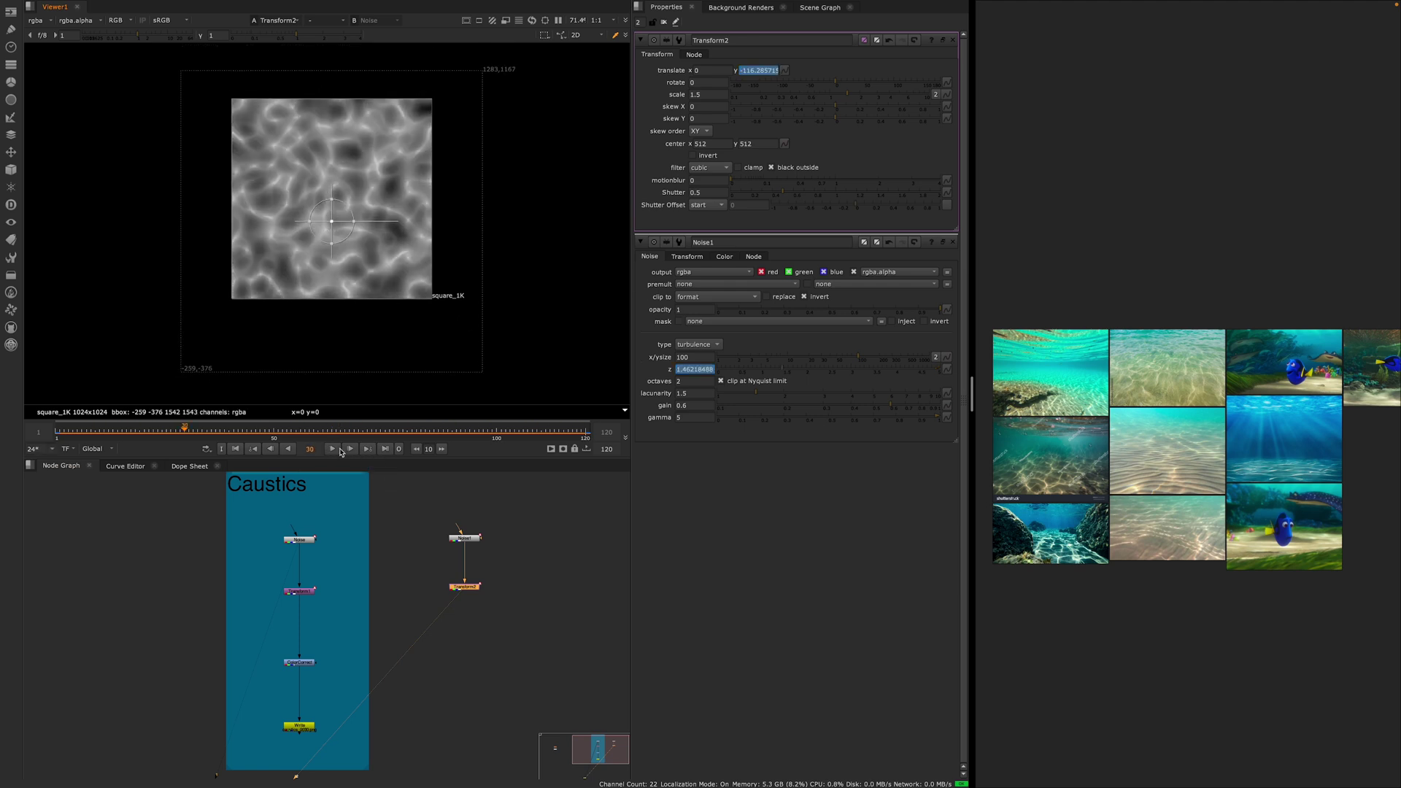
pyautogui.click(305, 597)
pyautogui.press('1')
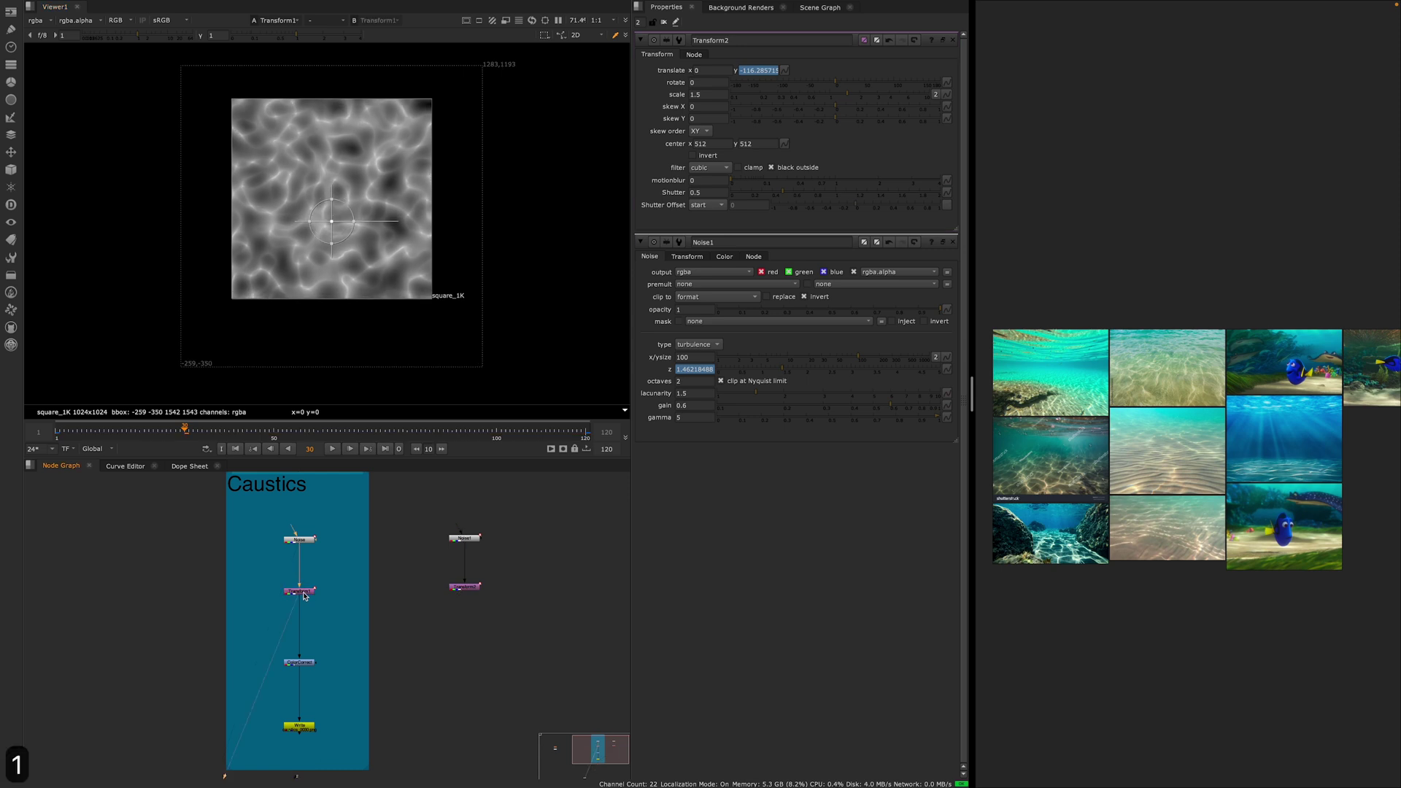
pyautogui.click(478, 590)
pyautogui.press('1')
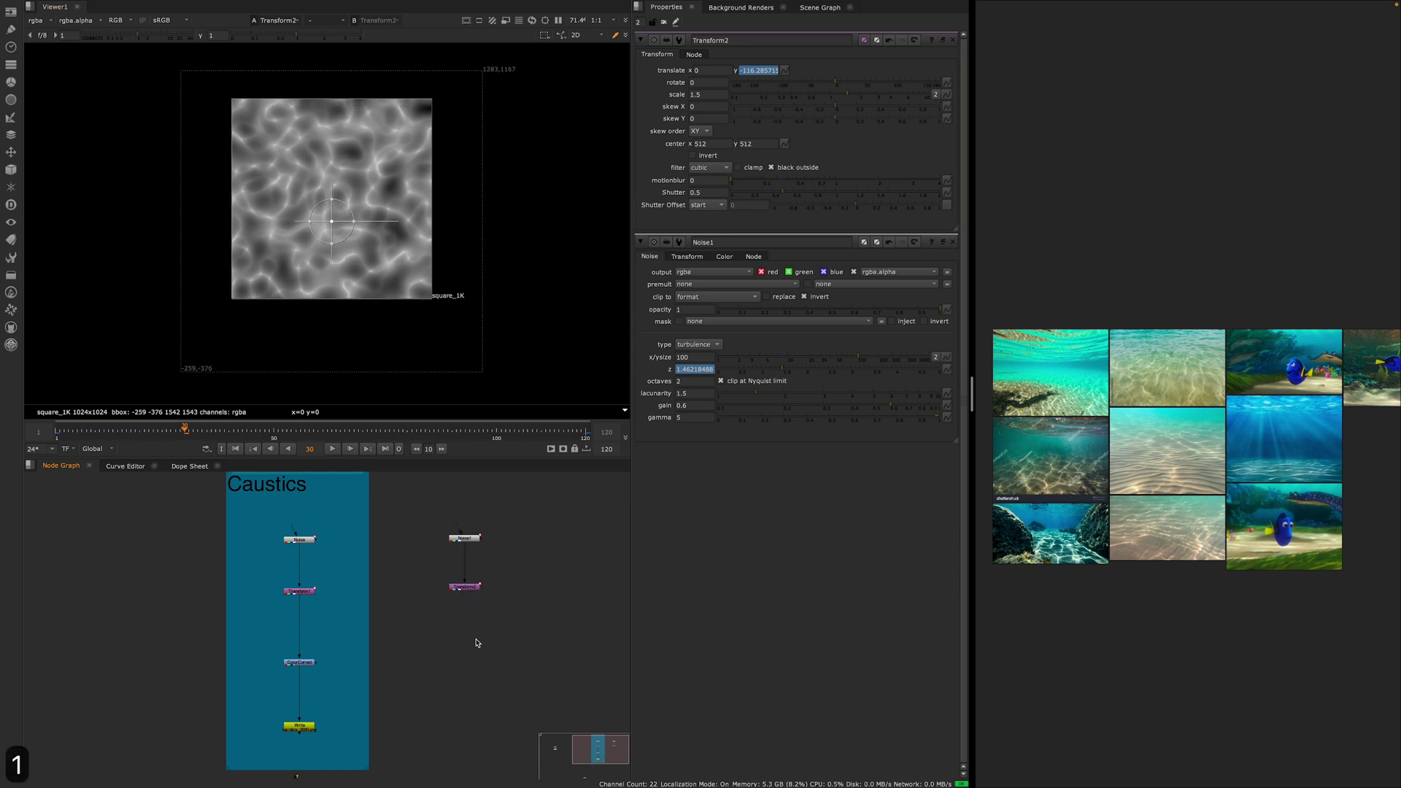
# - Add a ColorCorrect node, connect it below the new Transform node, and align the chain's nodes
pyautogui.press('Tab')
pyautogui.write('coloe')
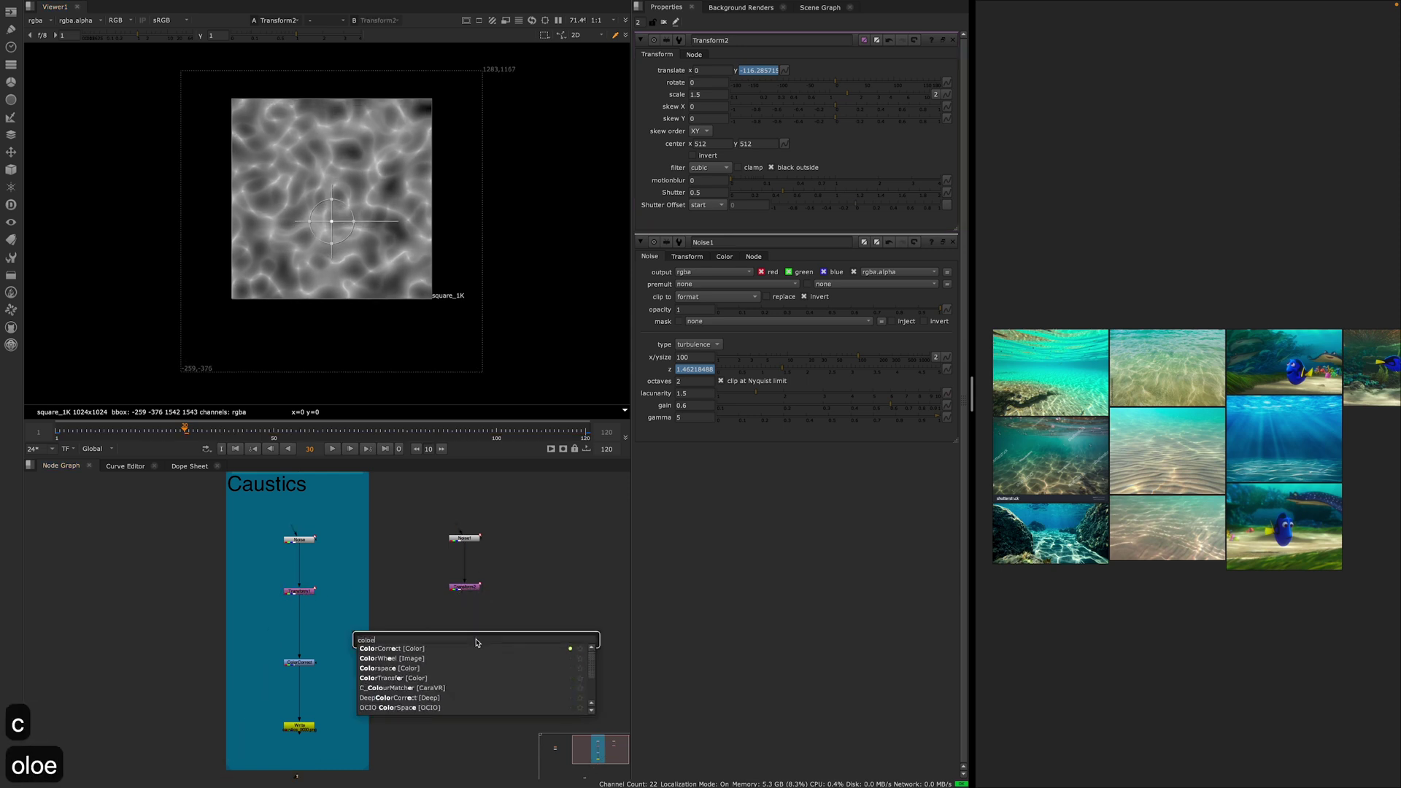
pyautogui.press('Down')
pyautogui.press('Return')
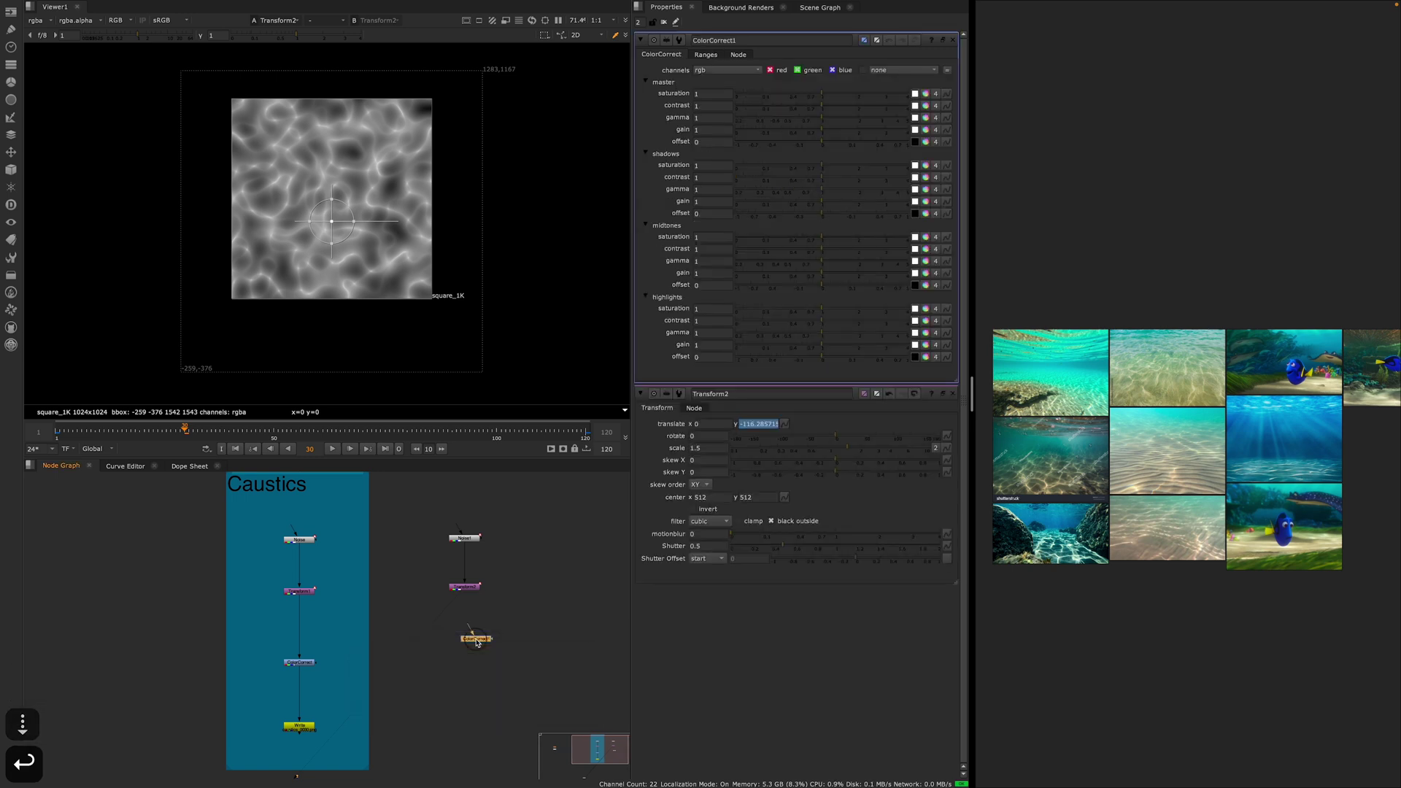
pyautogui.moveTo(460, 648)
pyautogui.mouseDown()
pyautogui.moveTo(469, 588)
pyautogui.moveTo(473, 665)
pyautogui.mouseUp()
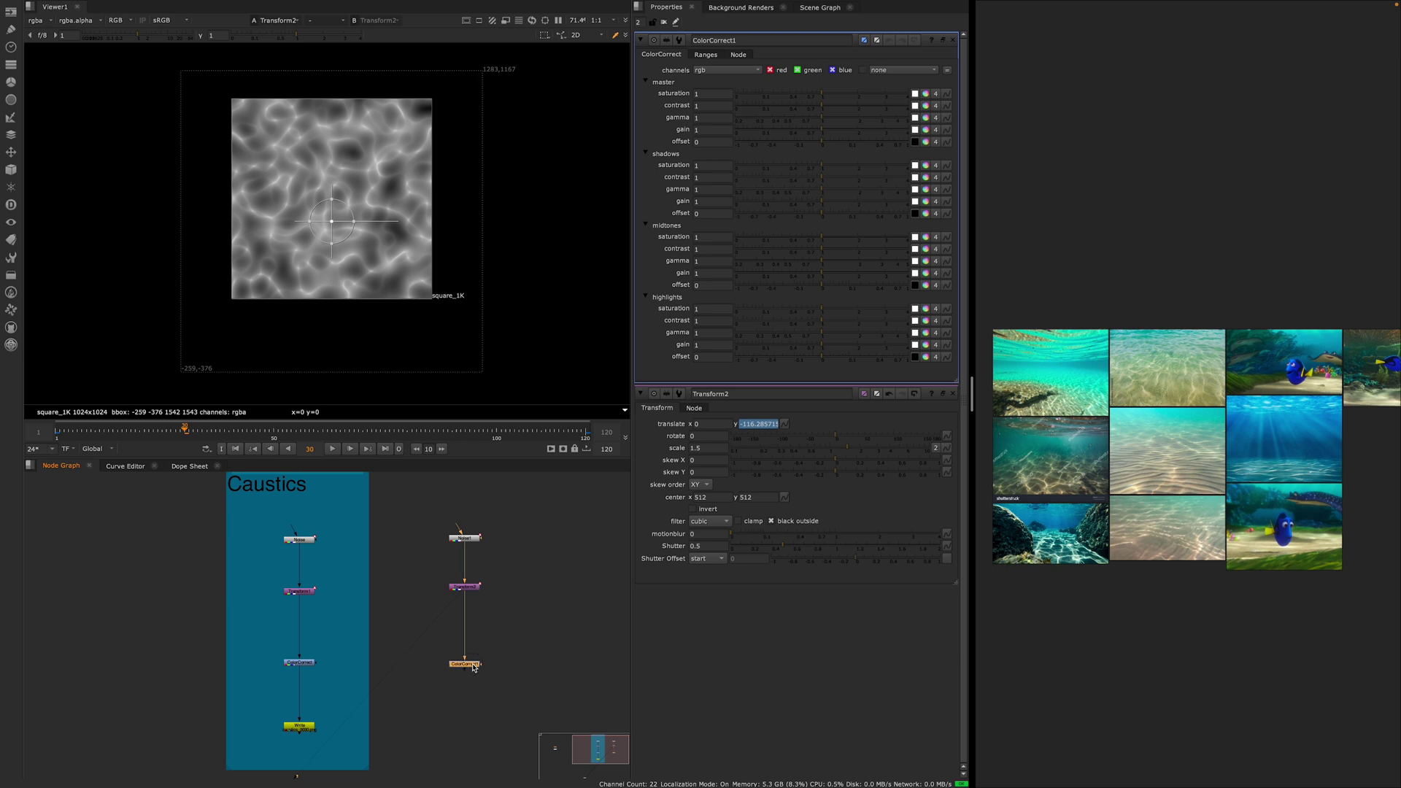
pyautogui.moveTo(472, 588); pyautogui.dragTo(470, 592)
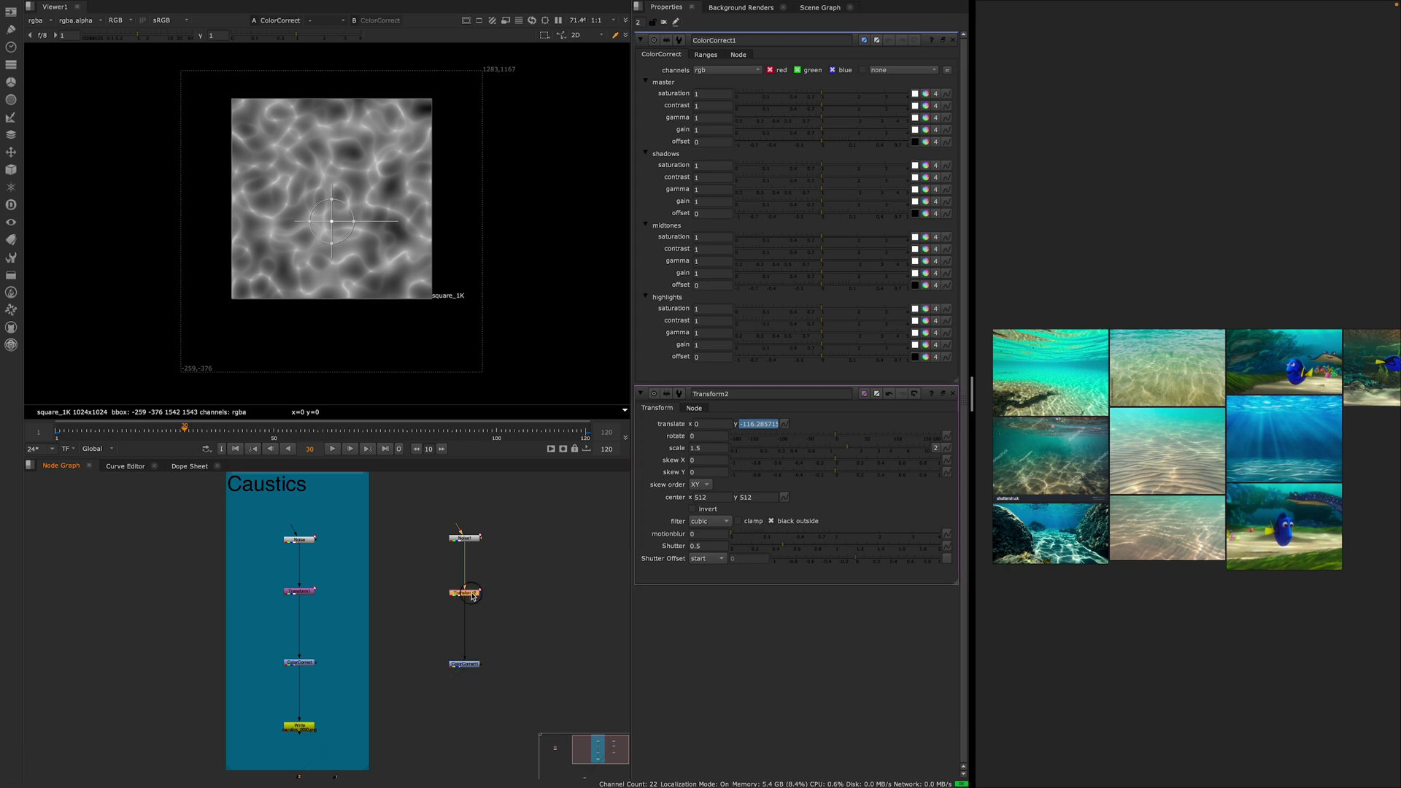
# - Show the new ColorCorrect node in the viewer and raise its master contrast to 1.7
pyautogui.click(467, 666)
pyautogui.press('1')
pyautogui.click(467, 666)
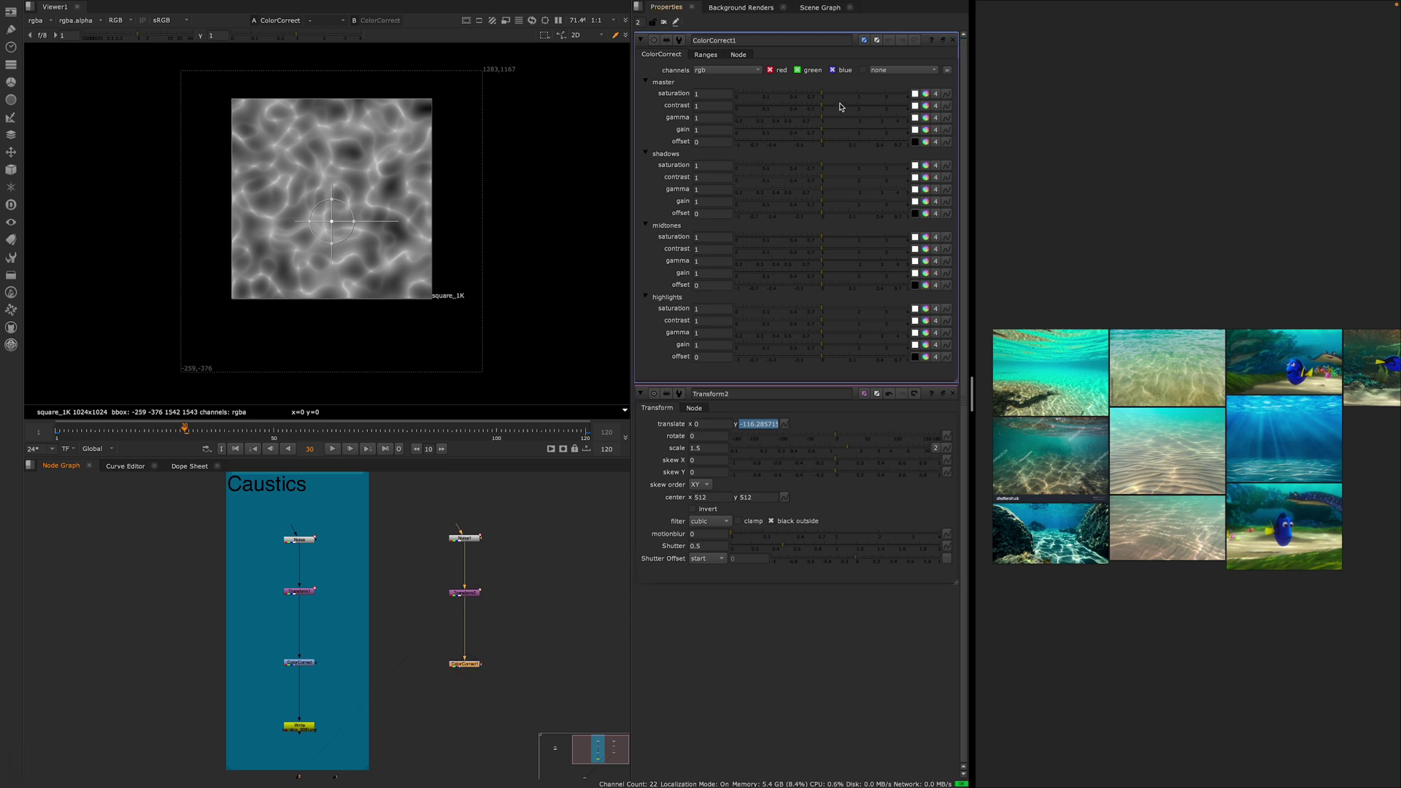
pyautogui.moveTo(825, 106); pyautogui.dragTo(848, 109)
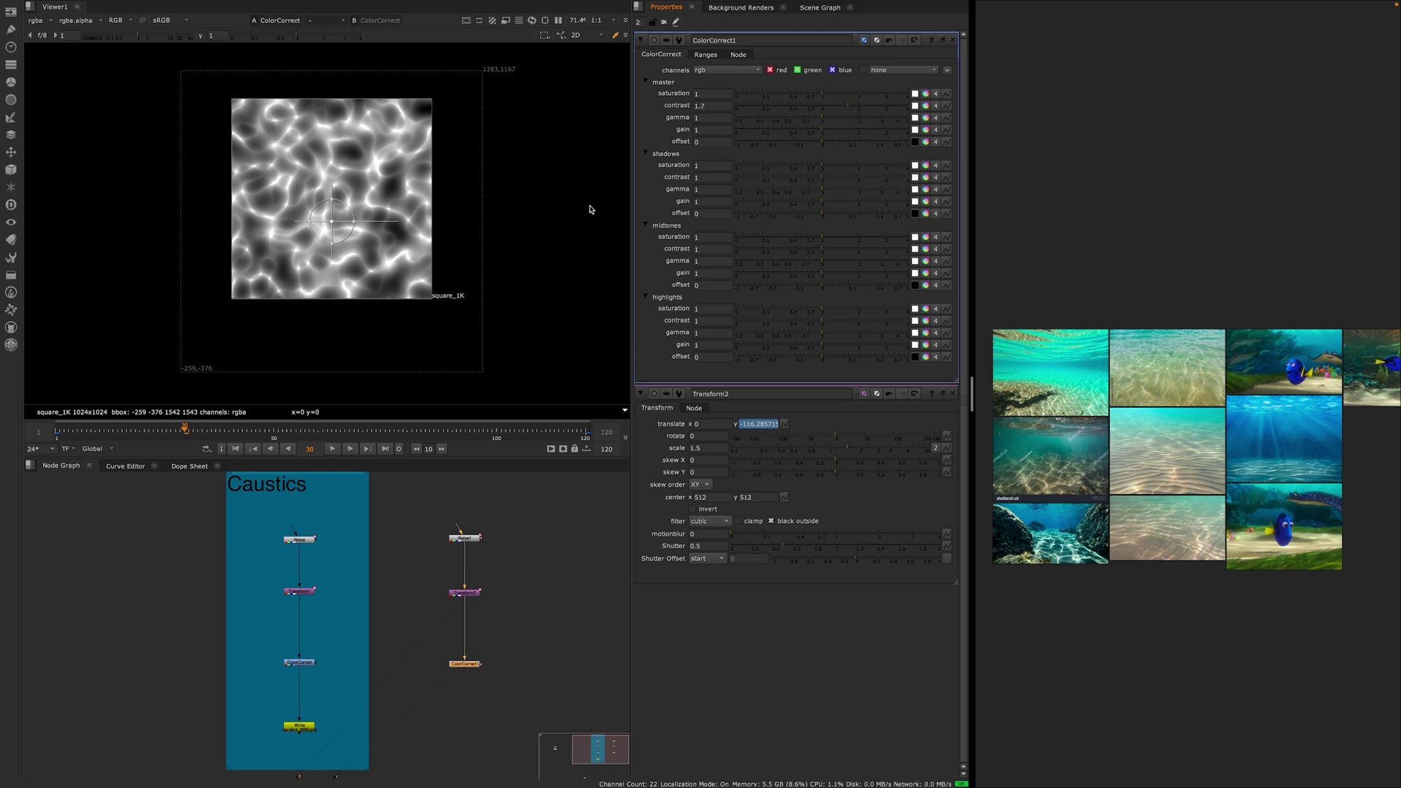
# - Show both ColorCorrect nodes' settings together and set the new one's master gain to 0.4
pyautogui.doubleClick(306, 666)
pyautogui.doubleClick(466, 665)
pyautogui.doubleClick(309, 667)
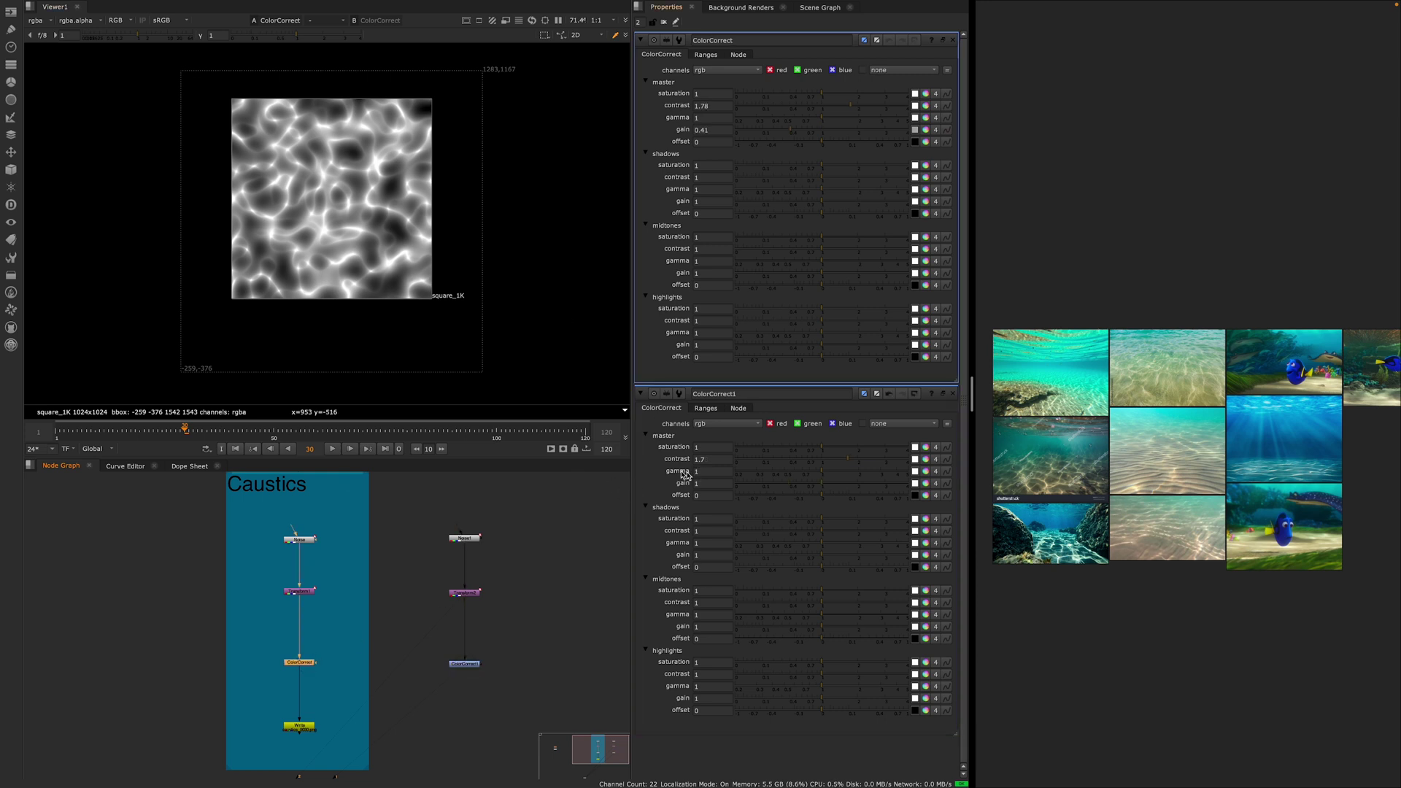
pyautogui.doubleClick(475, 667)
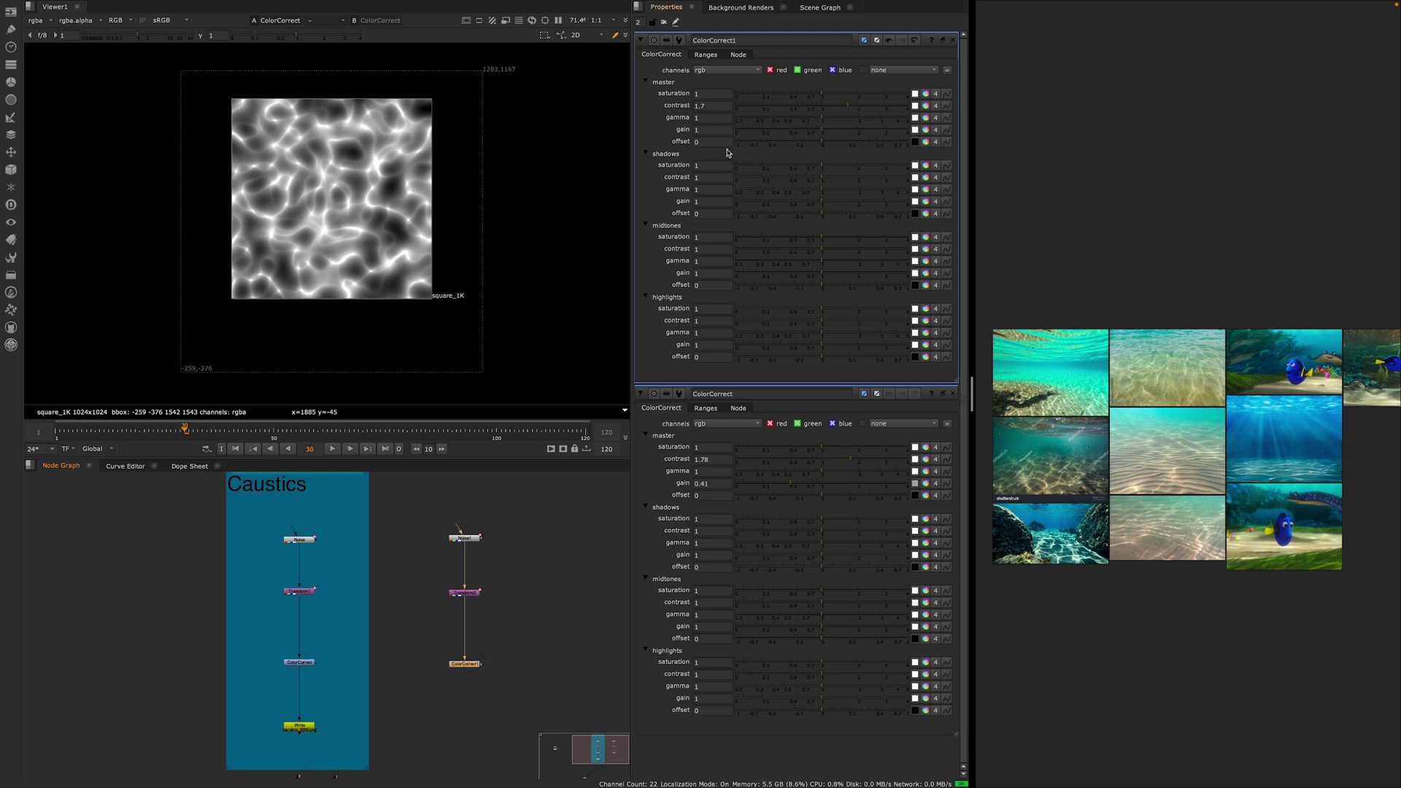
pyautogui.click(711, 129)
pyautogui.write('.4')
pyautogui.press('Return')
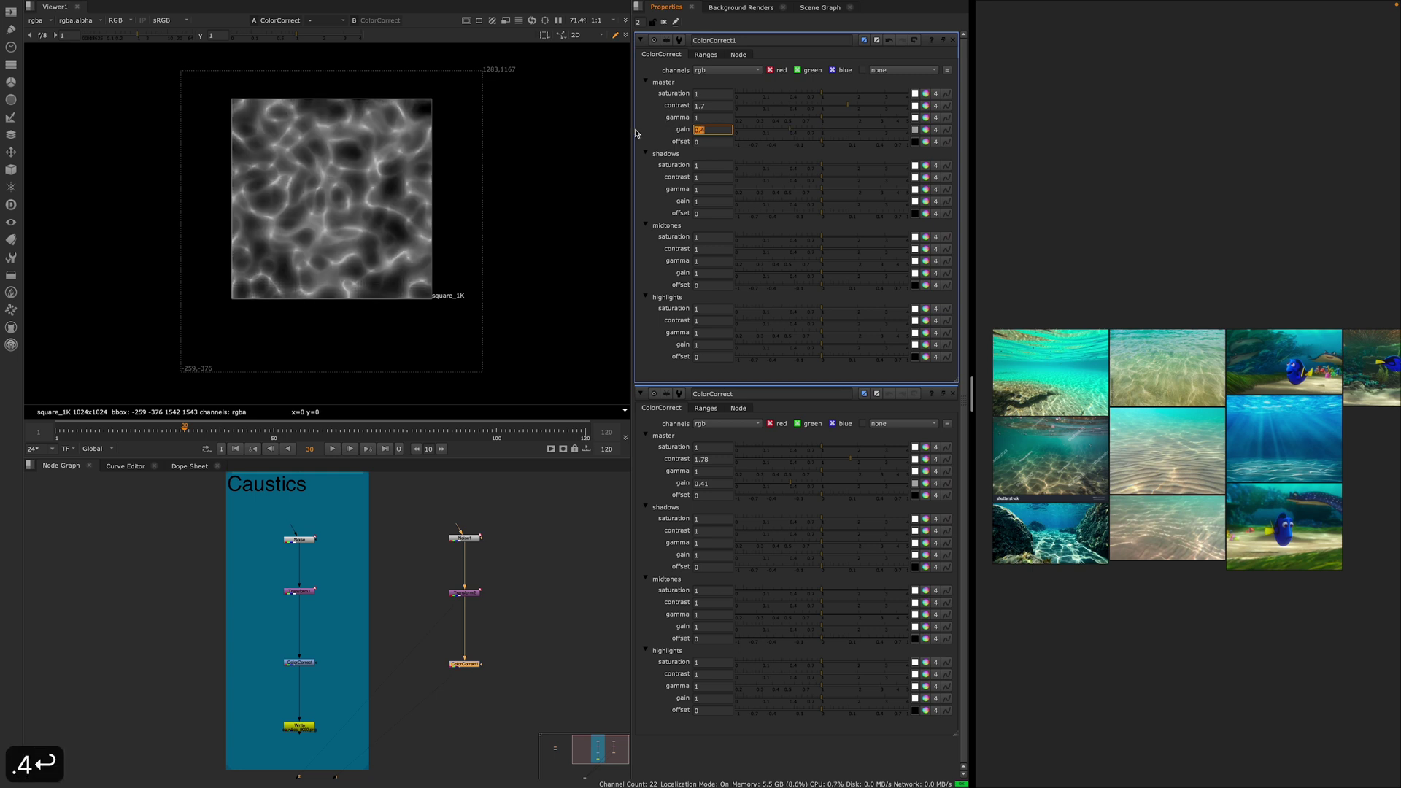
# - Add a Write node, connect it to the new ColorCorrect node's output, and align it at the end of the chain
pyautogui.moveTo(409, 668); pyautogui.dragTo(385, 642, button='middle')
pyautogui.click(437, 677)
pyautogui.press('Tab')
pyautogui.write('write')
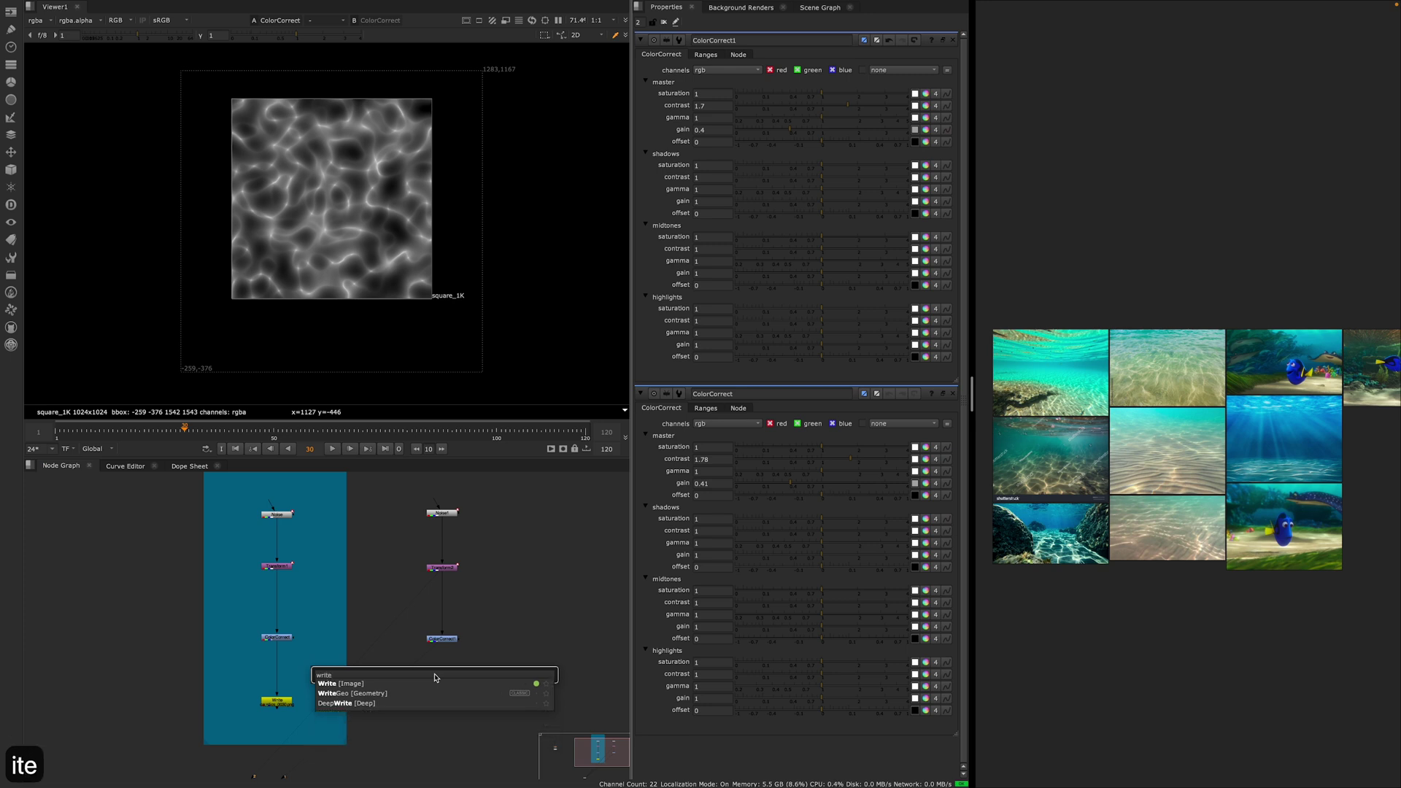
pyautogui.press('Down')
pyautogui.press('Return')
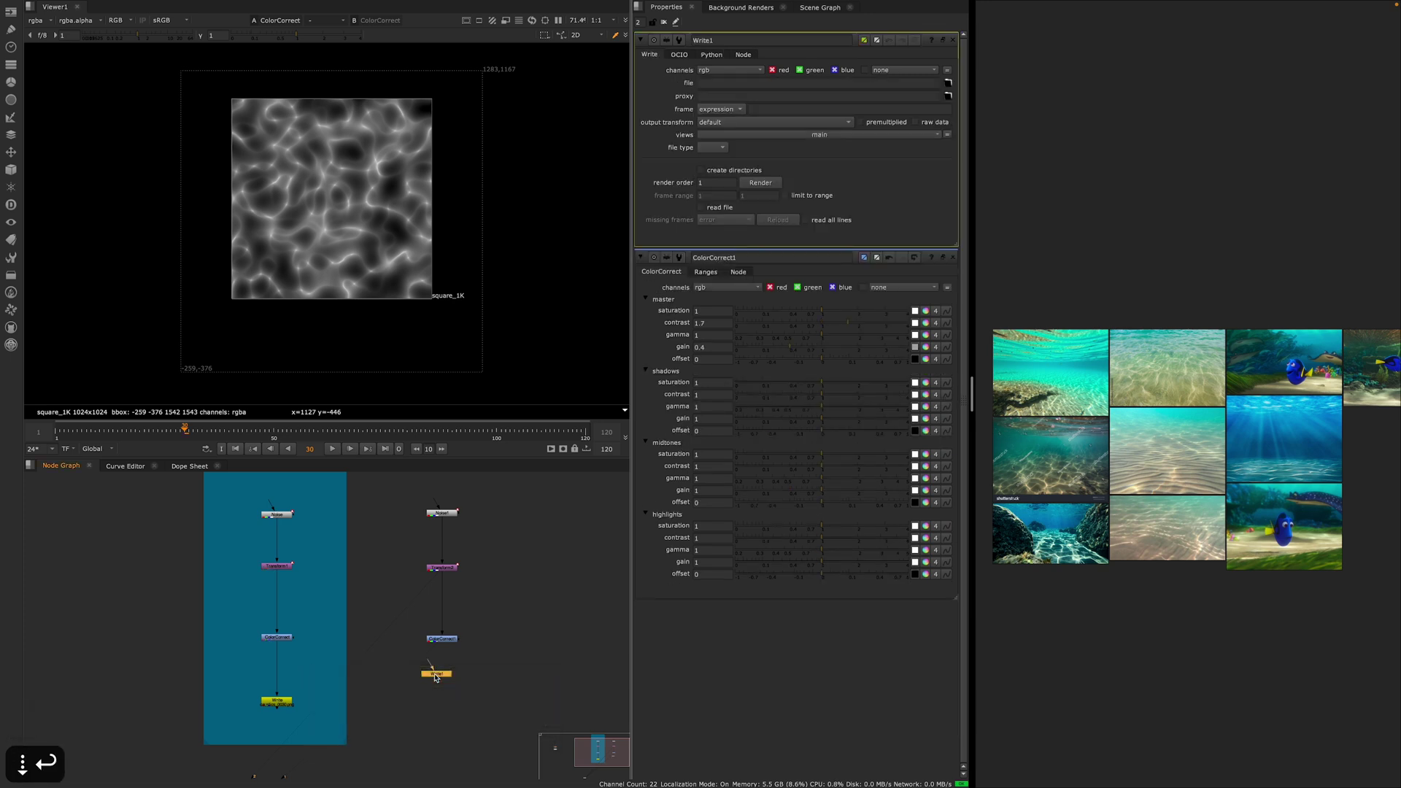
pyautogui.moveTo(440, 679); pyautogui.dragTo(443, 641)
pyautogui.moveTo(453, 710); pyautogui.dragTo(451, 705)
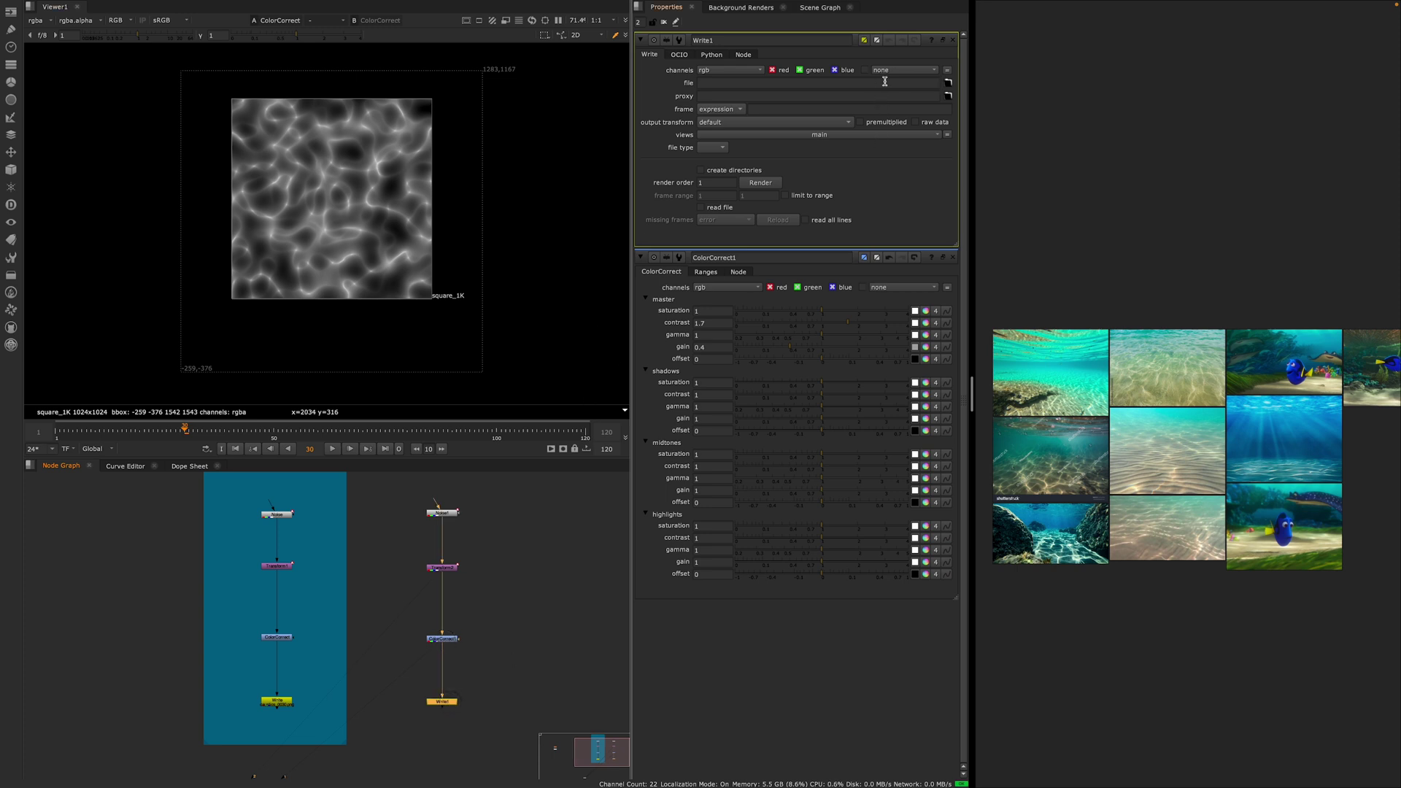
# - Open the Caustics chain's Write node settings and examine its output folder and frame-numbered file name in the file browser
pyautogui.doubleClick(281, 704)
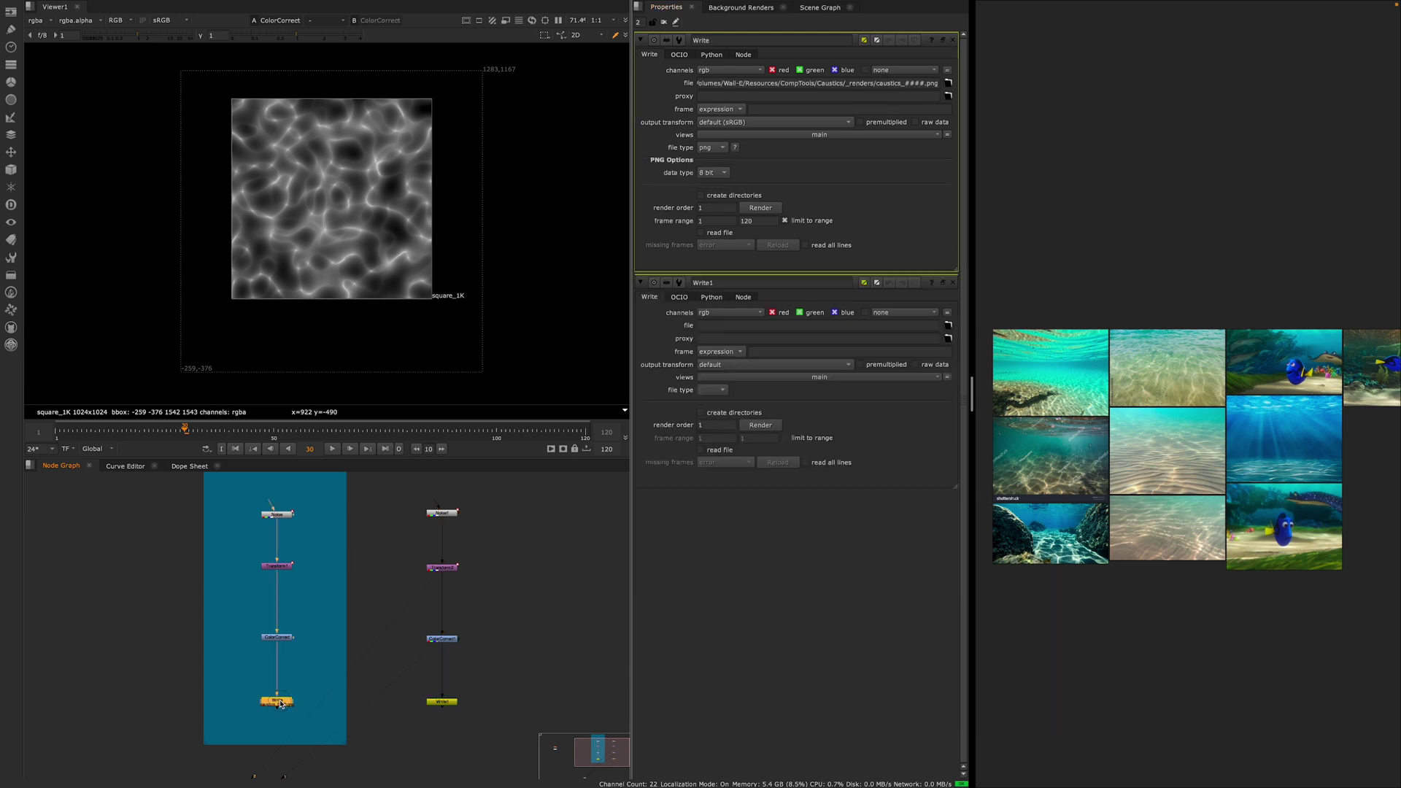
pyautogui.click(948, 83)
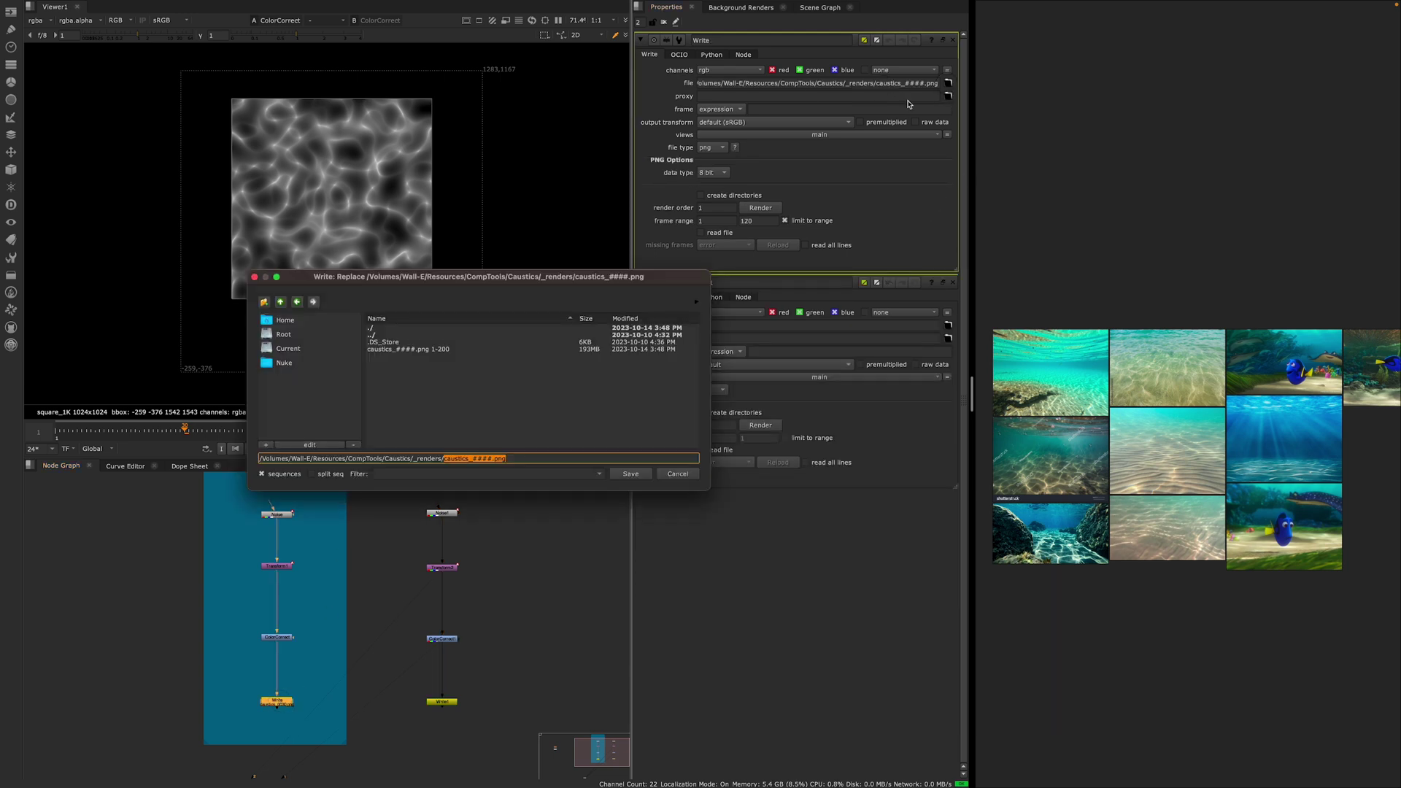
pyautogui.click(366, 459)
pyautogui.moveTo(363, 459); pyautogui.dragTo(559, 462)
pyautogui.click(559, 460)
pyautogui.moveTo(446, 459); pyautogui.dragTo(483, 460)
pyautogui.click(488, 460)
pyautogui.click(679, 474)
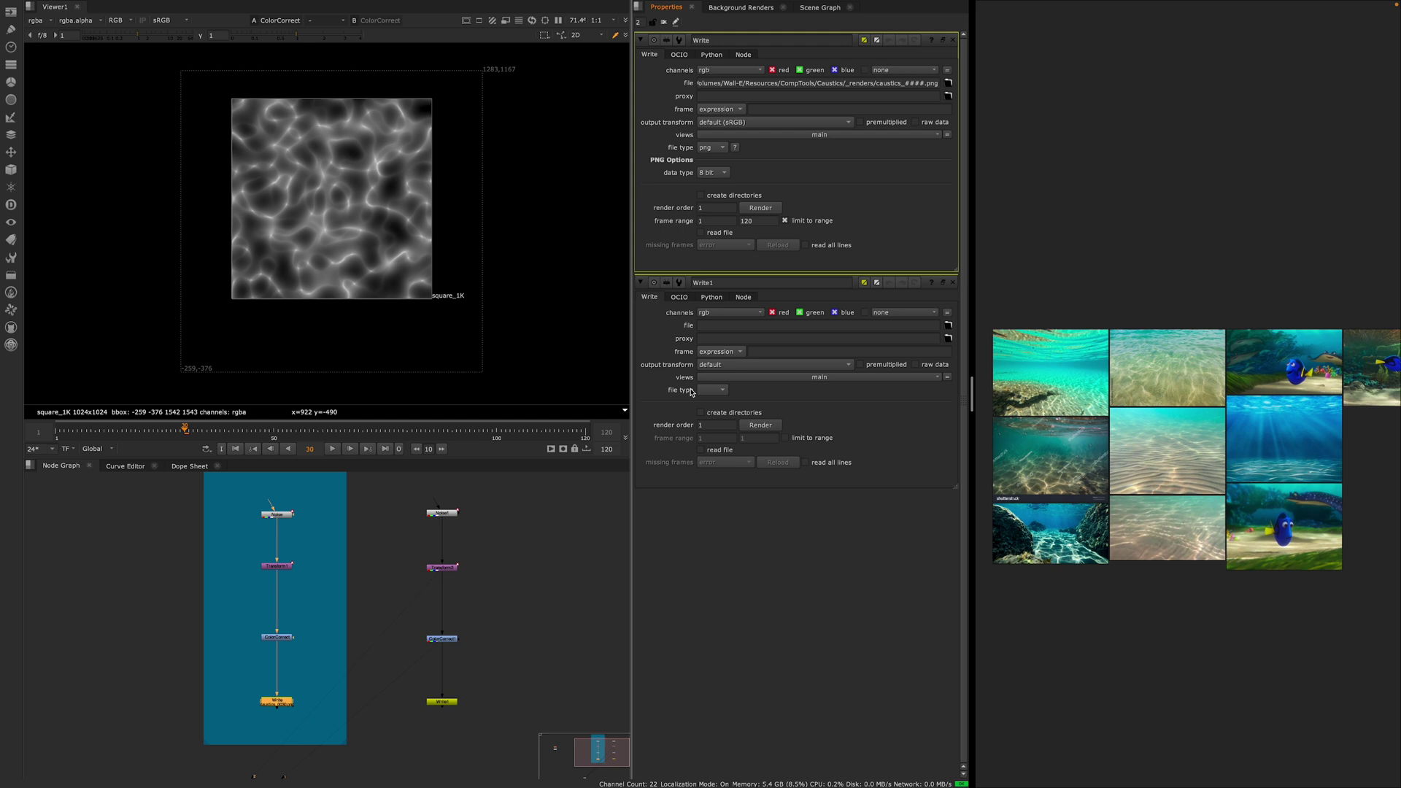
# - Review the file type choices and the render options of the Caustics chain's Write node
pyautogui.click(723, 149)
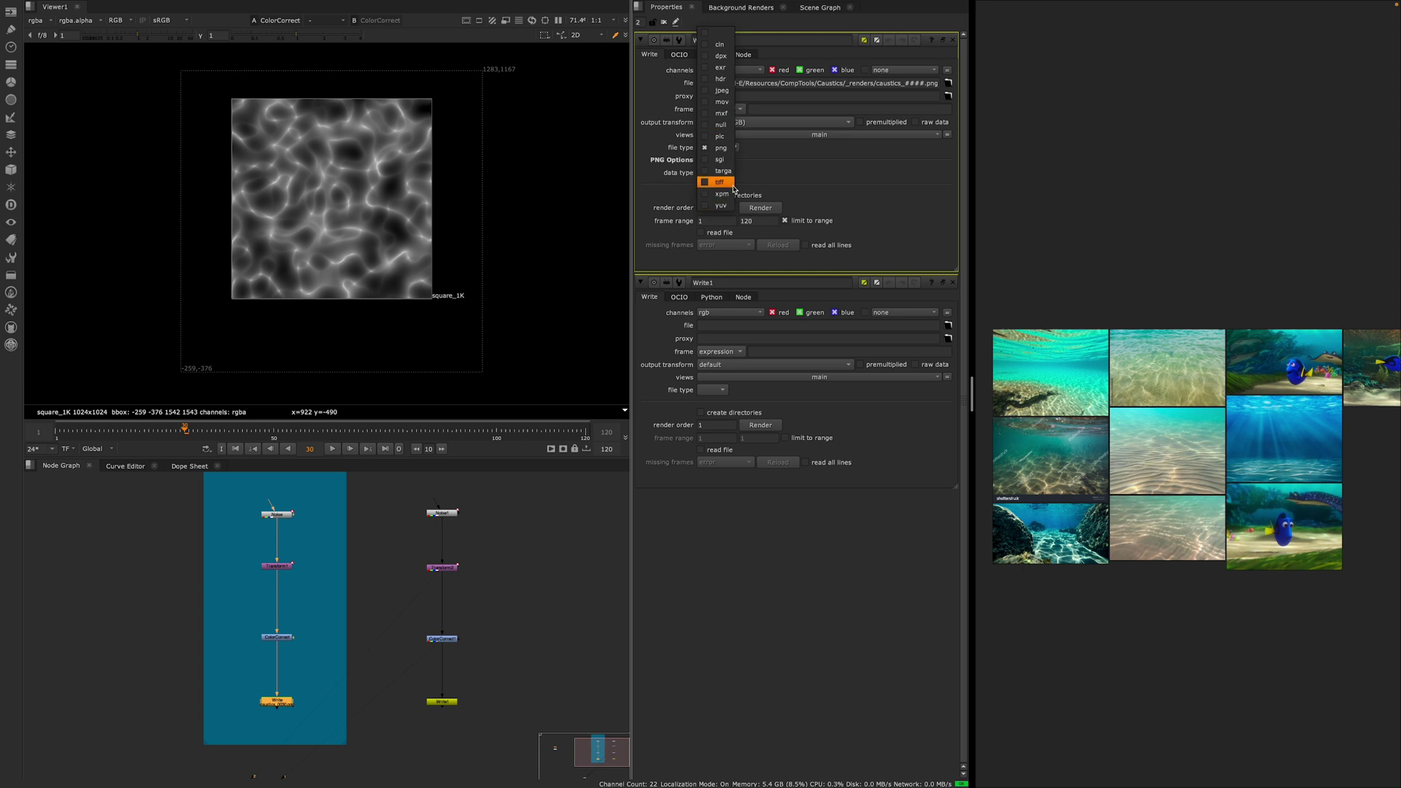
pyautogui.click(656, 162)
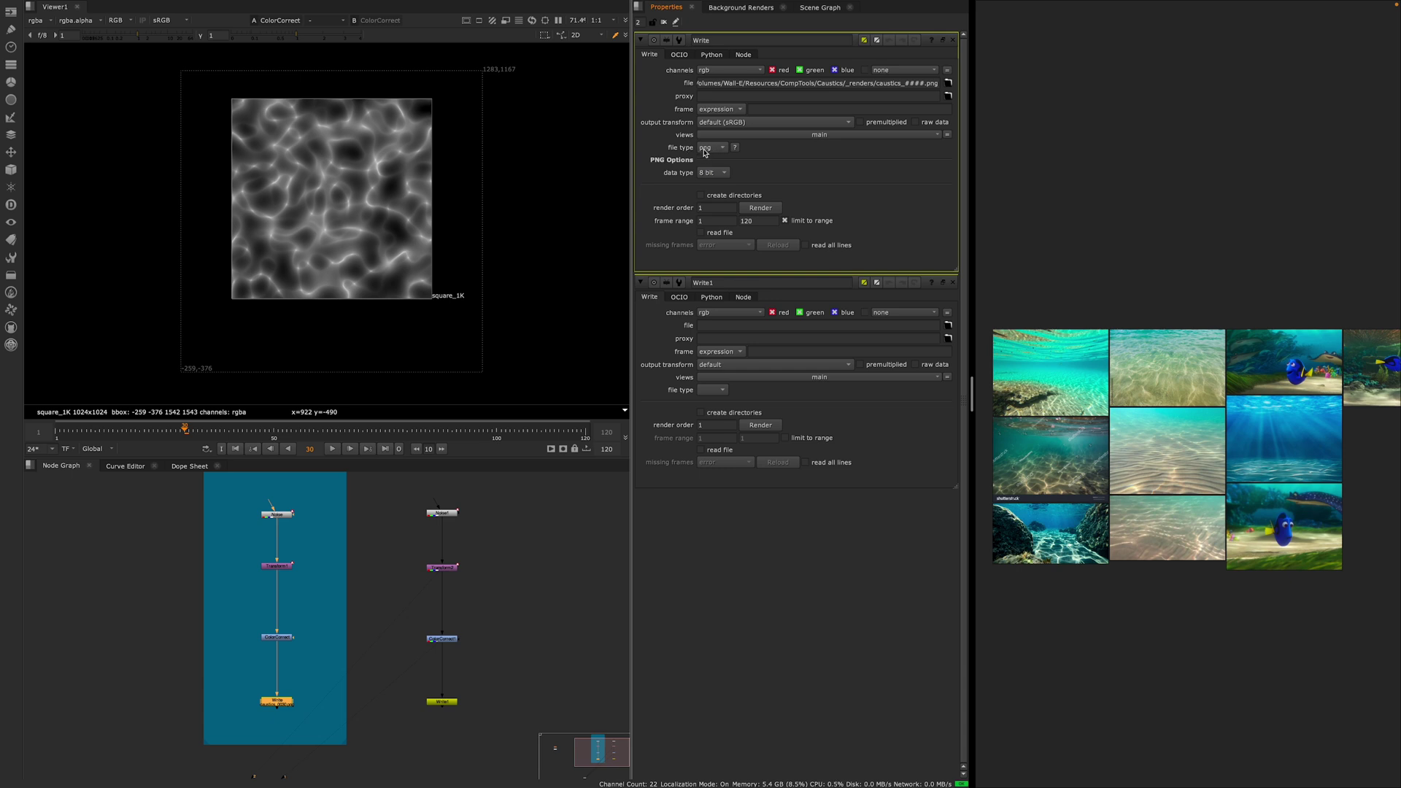
pyautogui.click(760, 209)
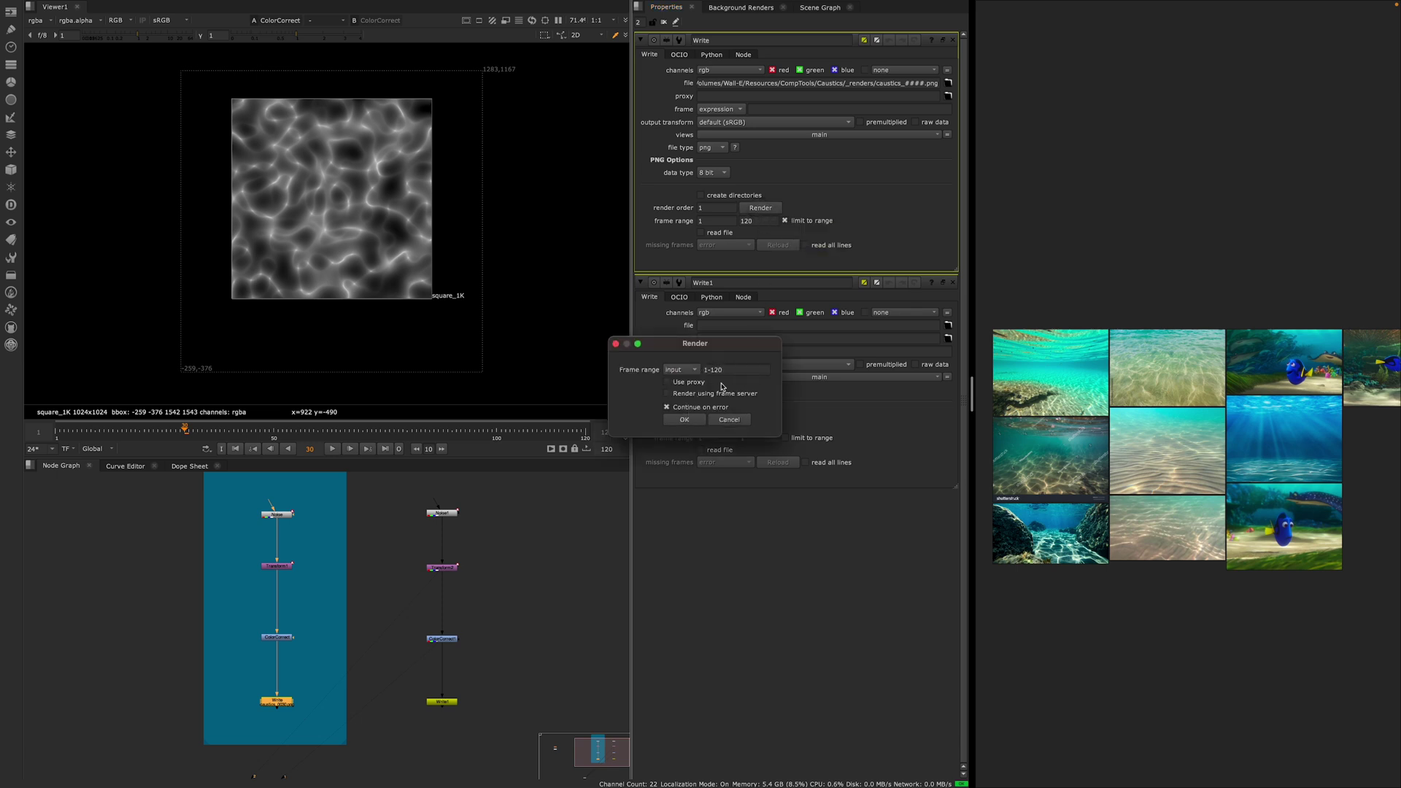
pyautogui.click(687, 423)
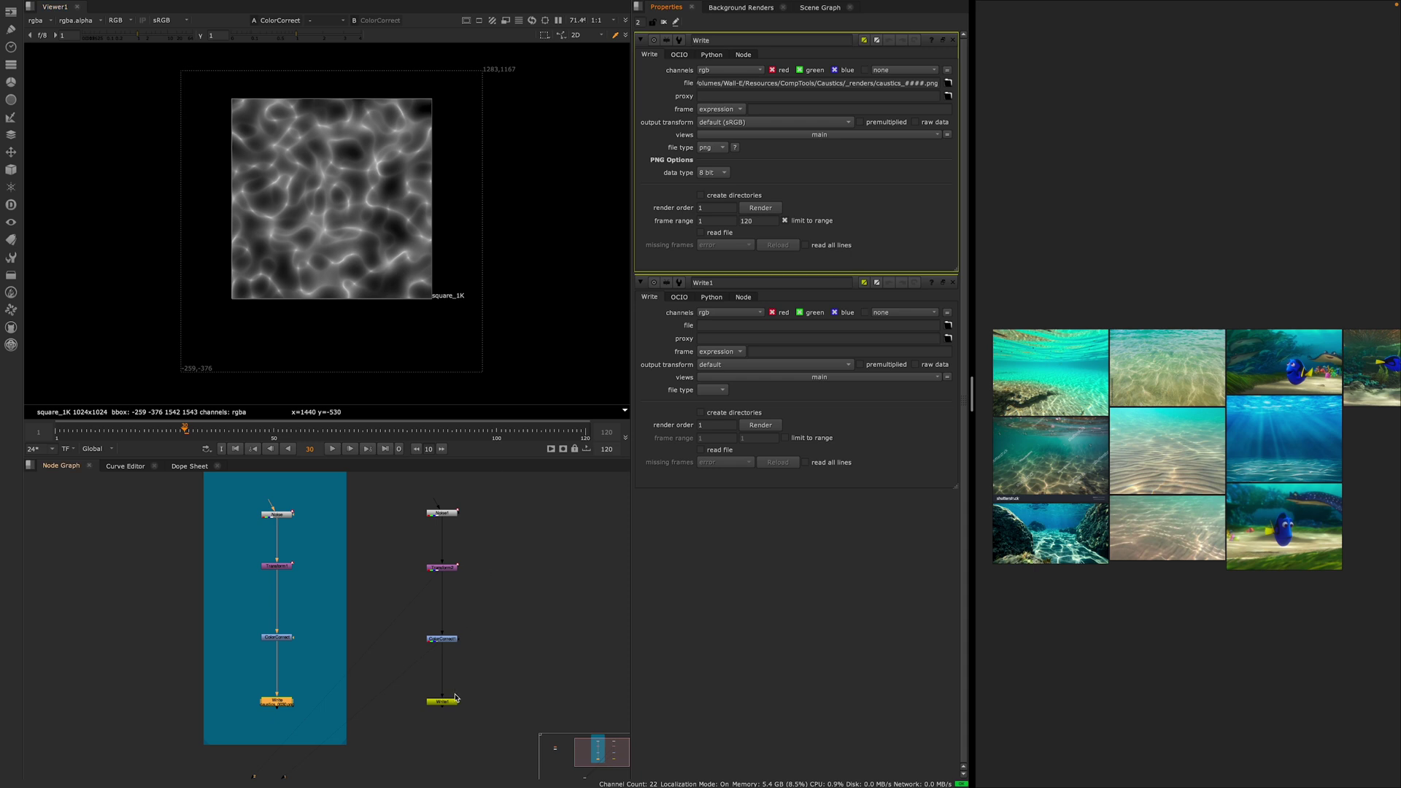
# - Show the new Write node's output in the viewer and play back the animated caustics
pyautogui.press('1')
pyautogui.click(333, 450)
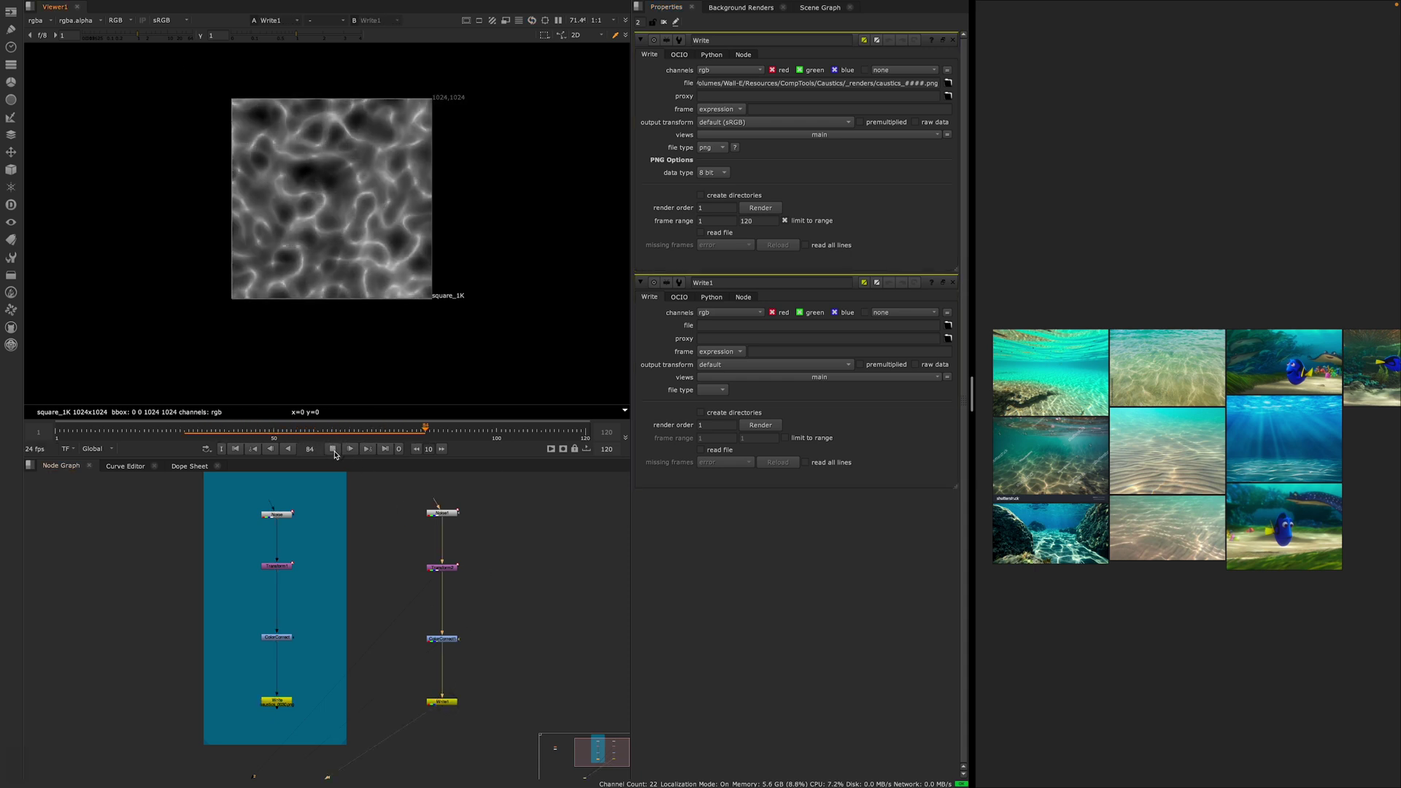
pyautogui.click(333, 449)
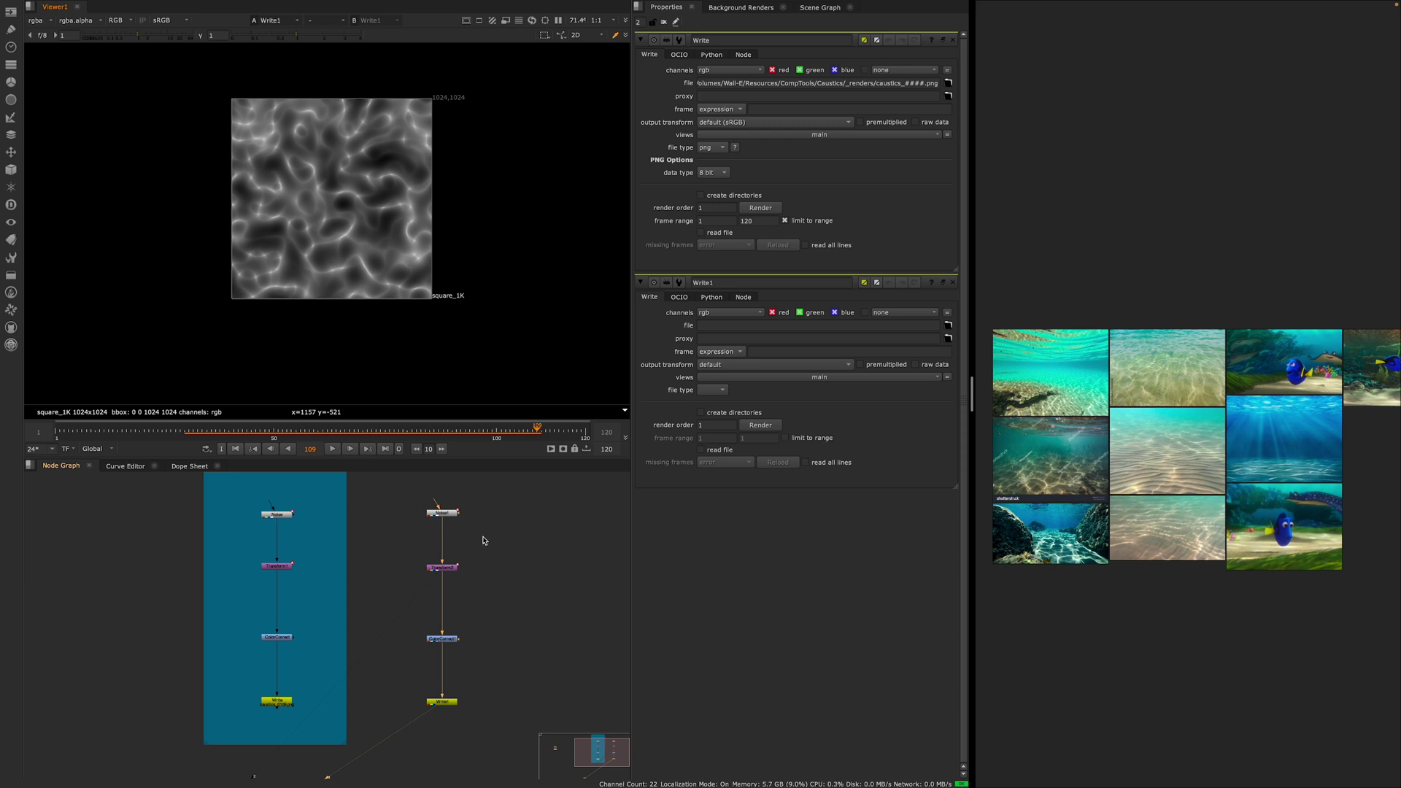
# - Examine the underwater reference photos and animated film stills for how caustics fall across the seabed
pyautogui.scroll(5, 1069, 479)
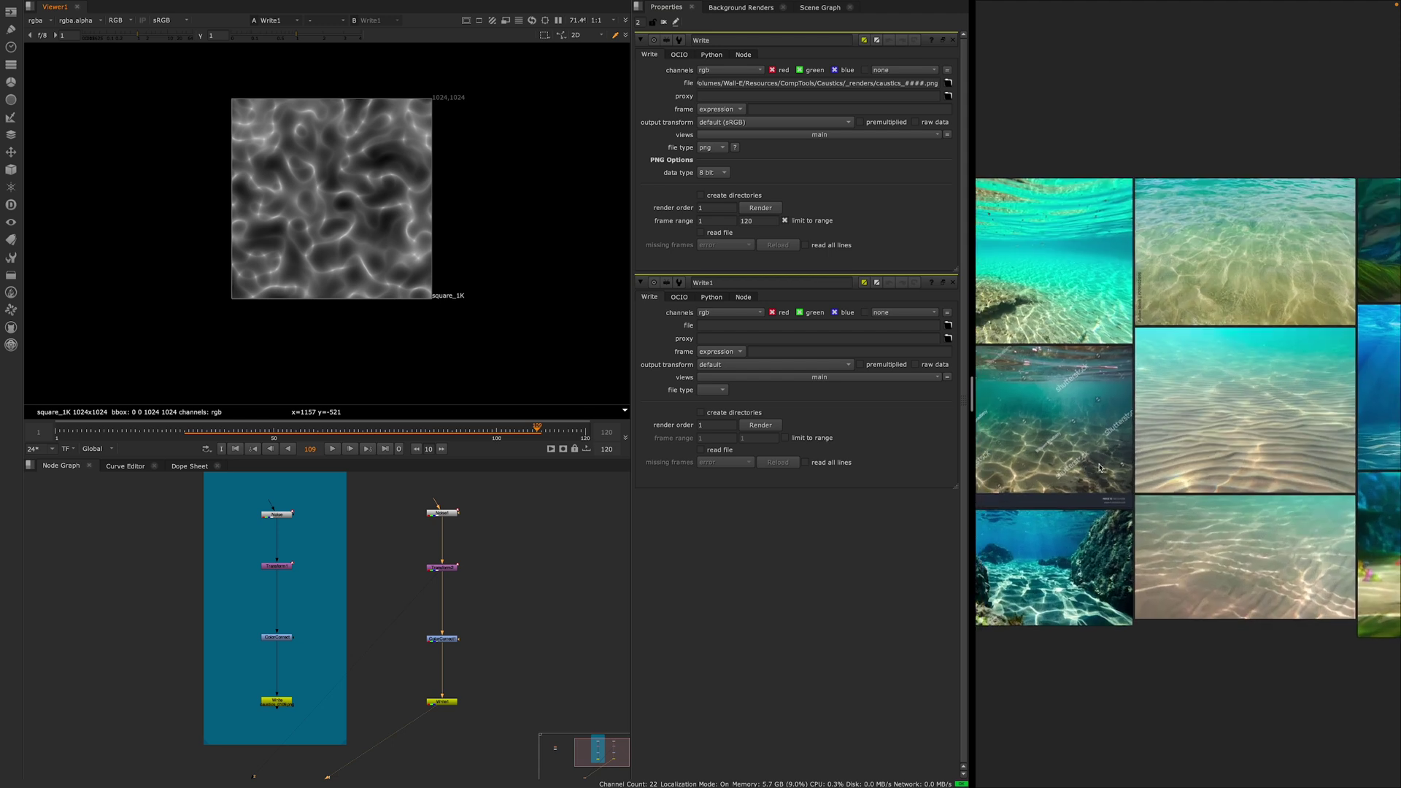
pyautogui.scroll(5, 1168, 511)
pyautogui.scroll(5, 1188, 380)
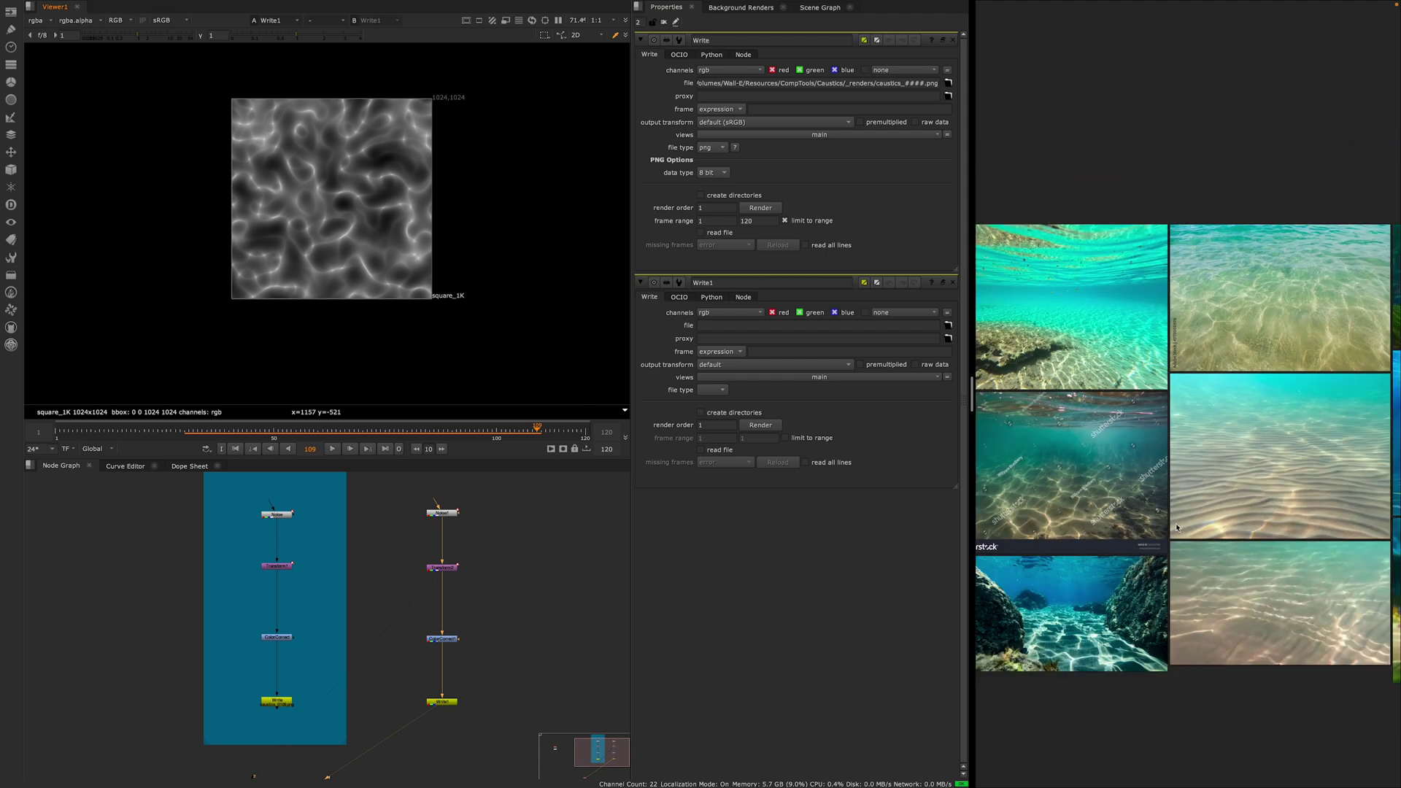
pyautogui.scroll(-5, 1159, 606)
pyautogui.scroll(-3, 1175, 523)
pyautogui.moveTo(1255, 490); pyautogui.dragTo(1157, 521, button='middle')
pyautogui.scroll(3, 1288, 511)
pyautogui.scroll(-5, 1290, 513)
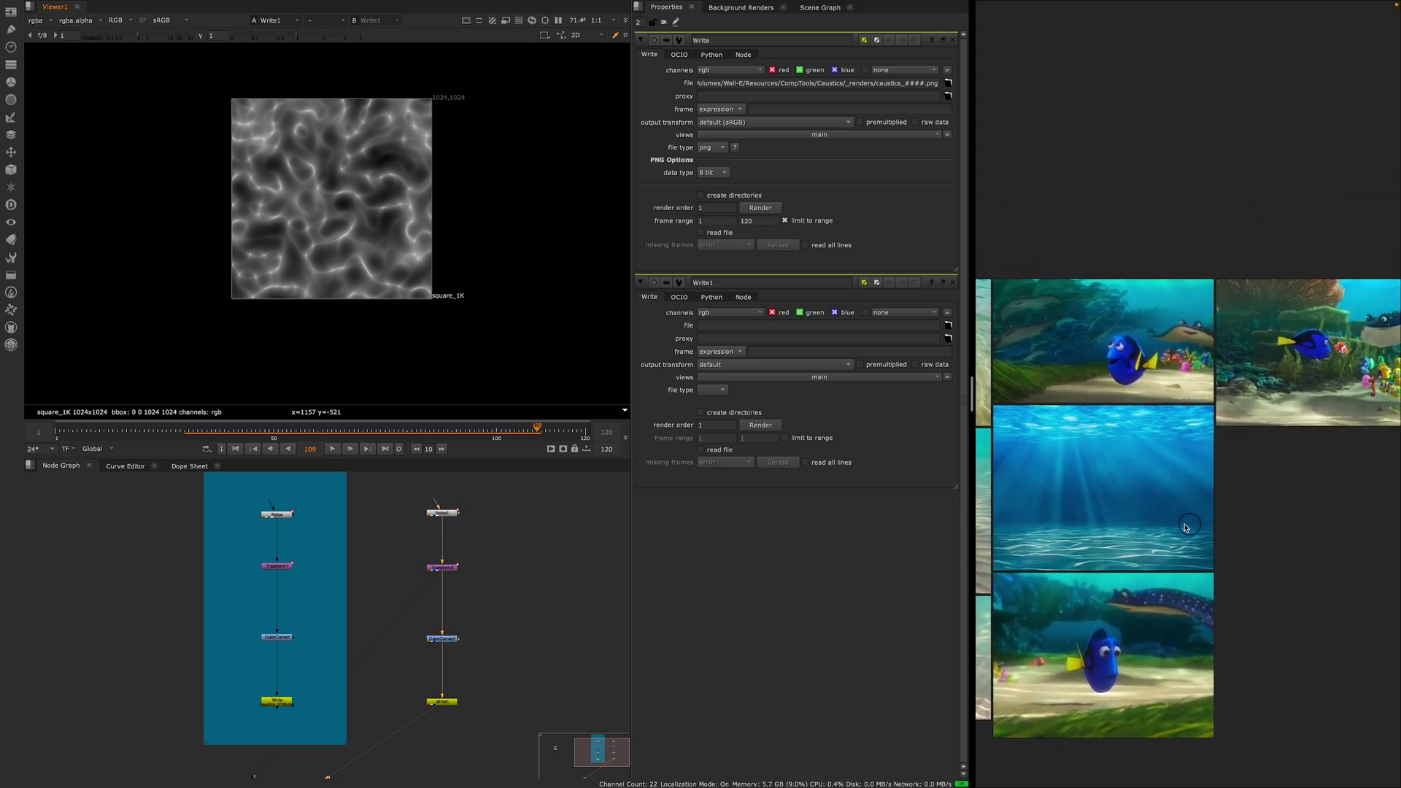
pyautogui.moveTo(1111, 503); pyautogui.dragTo(1195, 473, button='middle')
pyautogui.scroll(-2, 1190, 476)
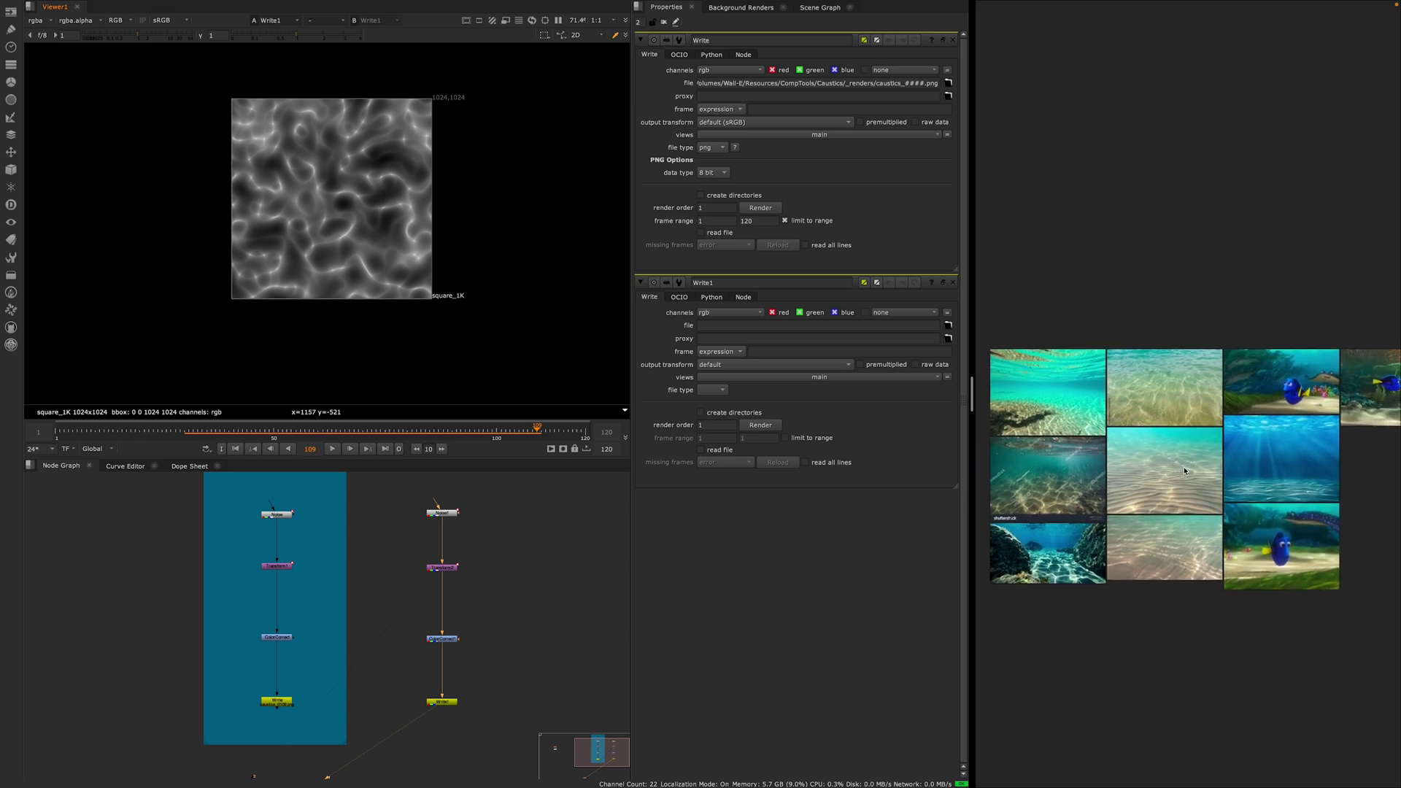
pyautogui.scroll(-2, 1182, 466)
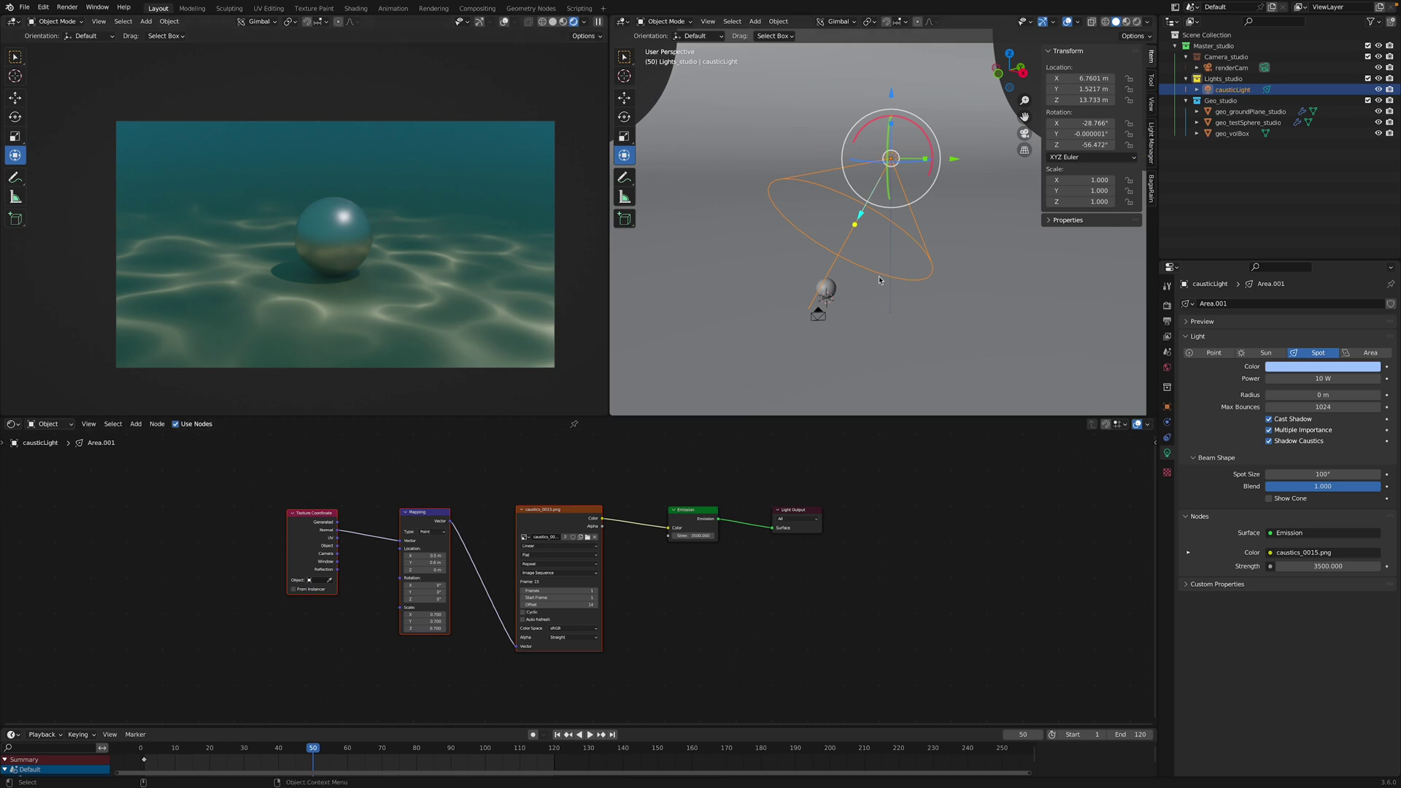
# - Switch to the Blender scene and inspect renderCam's camera settings, followed by the causticLight spot light and its shader nodes
pyautogui.click(1232, 68)
pyautogui.keyDown('shift'); pyautogui.moveTo(893, 328); pyautogui.dragTo(905, 317, button='middle'); pyautogui.keyUp('shift')
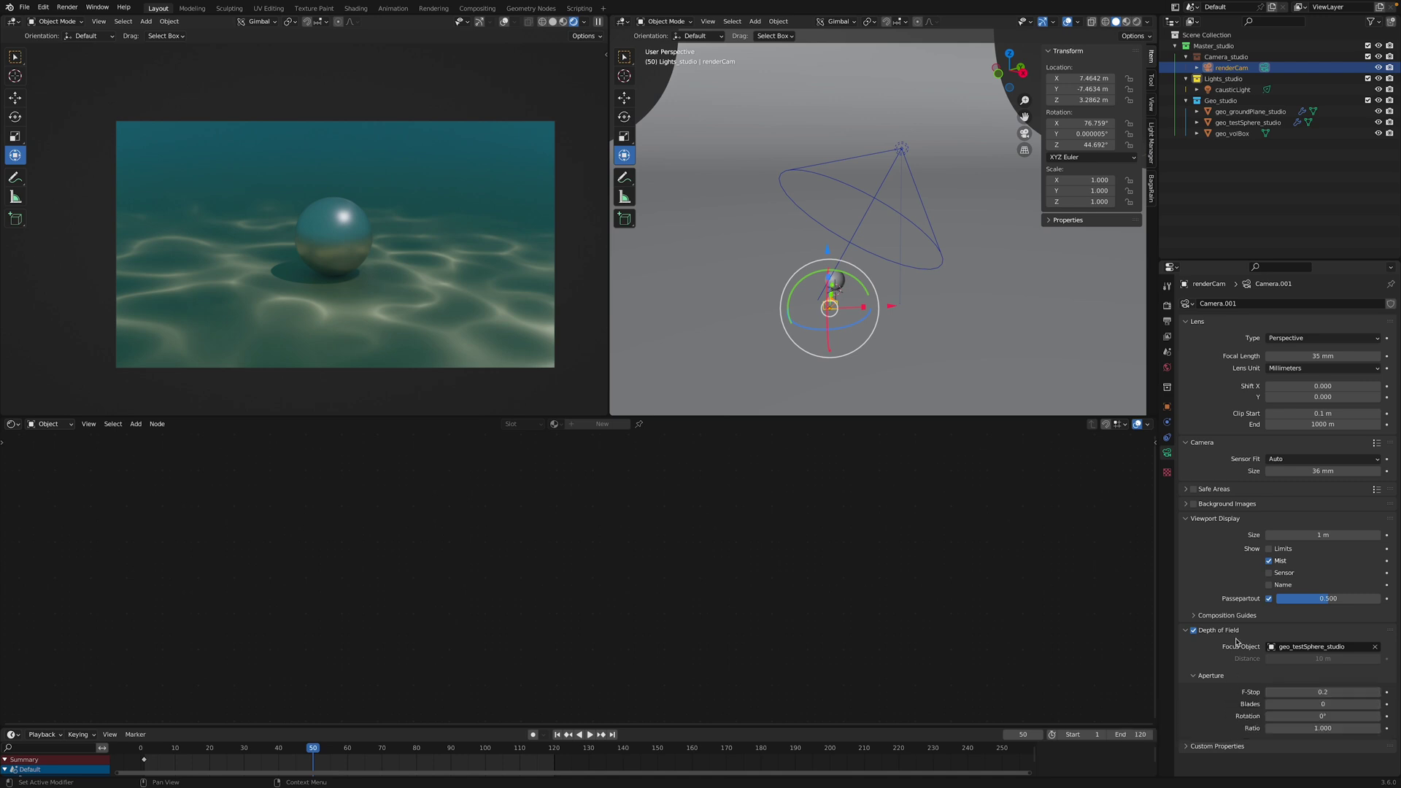
pyautogui.click(1232, 89)
pyautogui.moveTo(941, 235); pyautogui.dragTo(883, 277, button='middle')
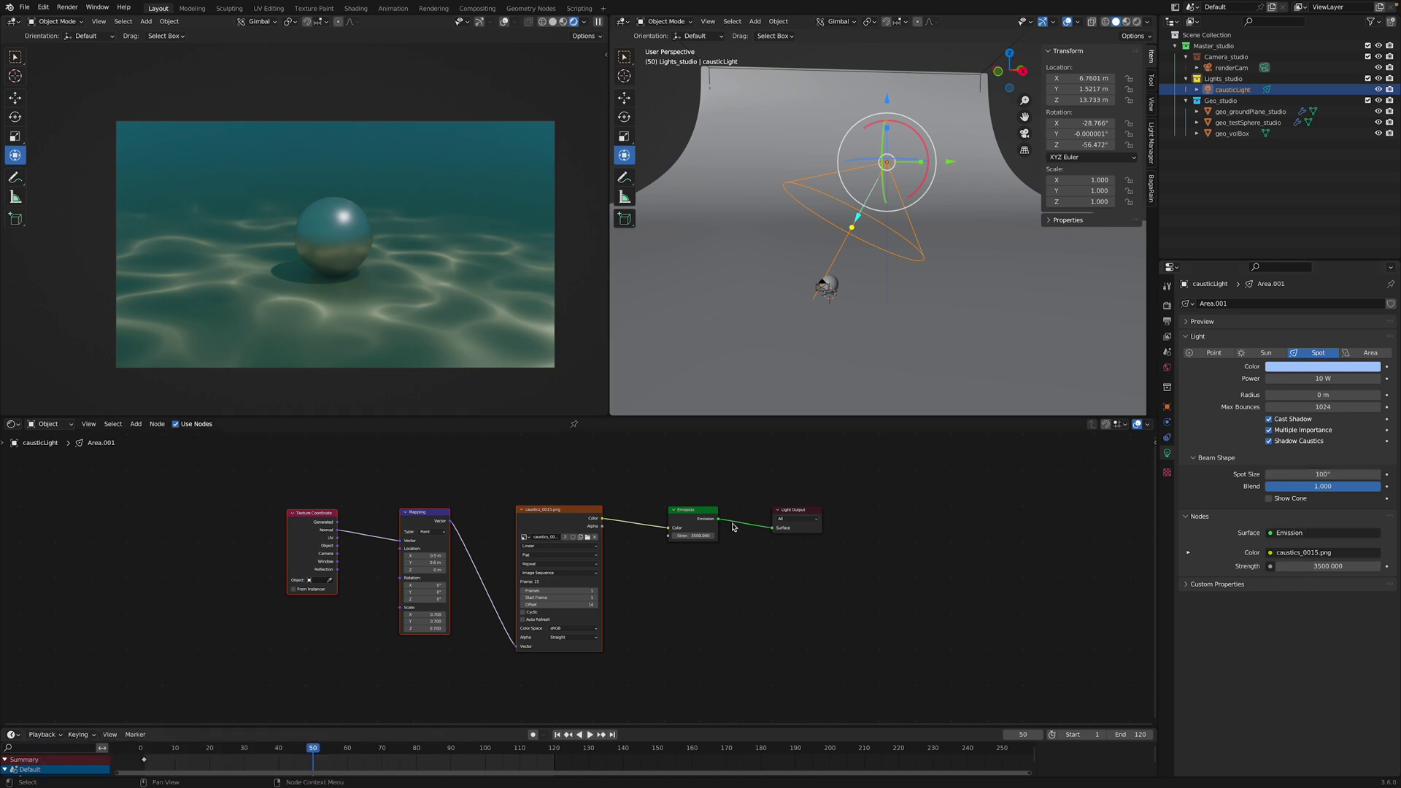
pyautogui.moveTo(641, 451); pyautogui.dragTo(219, 723)
pyautogui.click(717, 556)
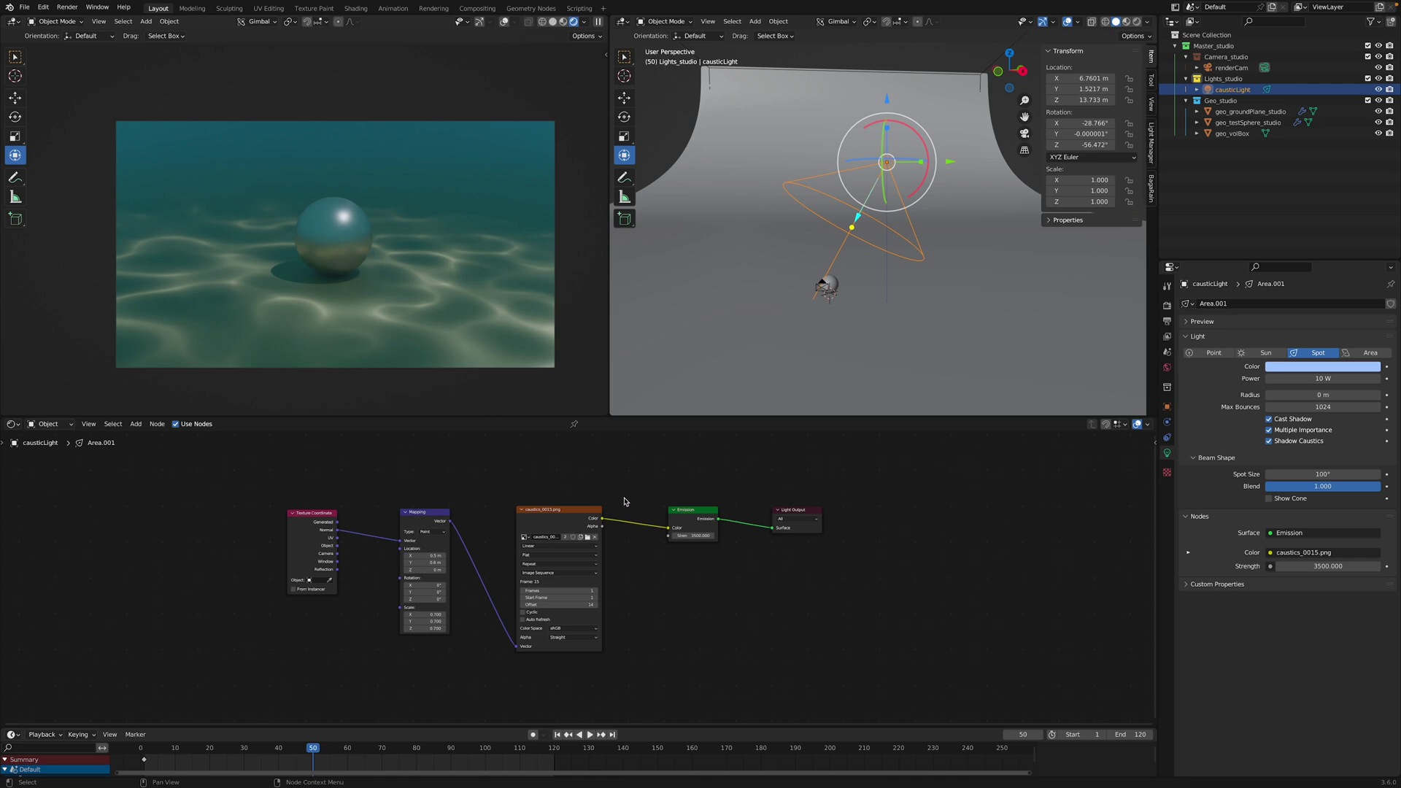
# - Select geo_groundPlane_studio and inspect its curved backdrop shape, mesh and Subdivision modifier
pyautogui.click(1245, 112)
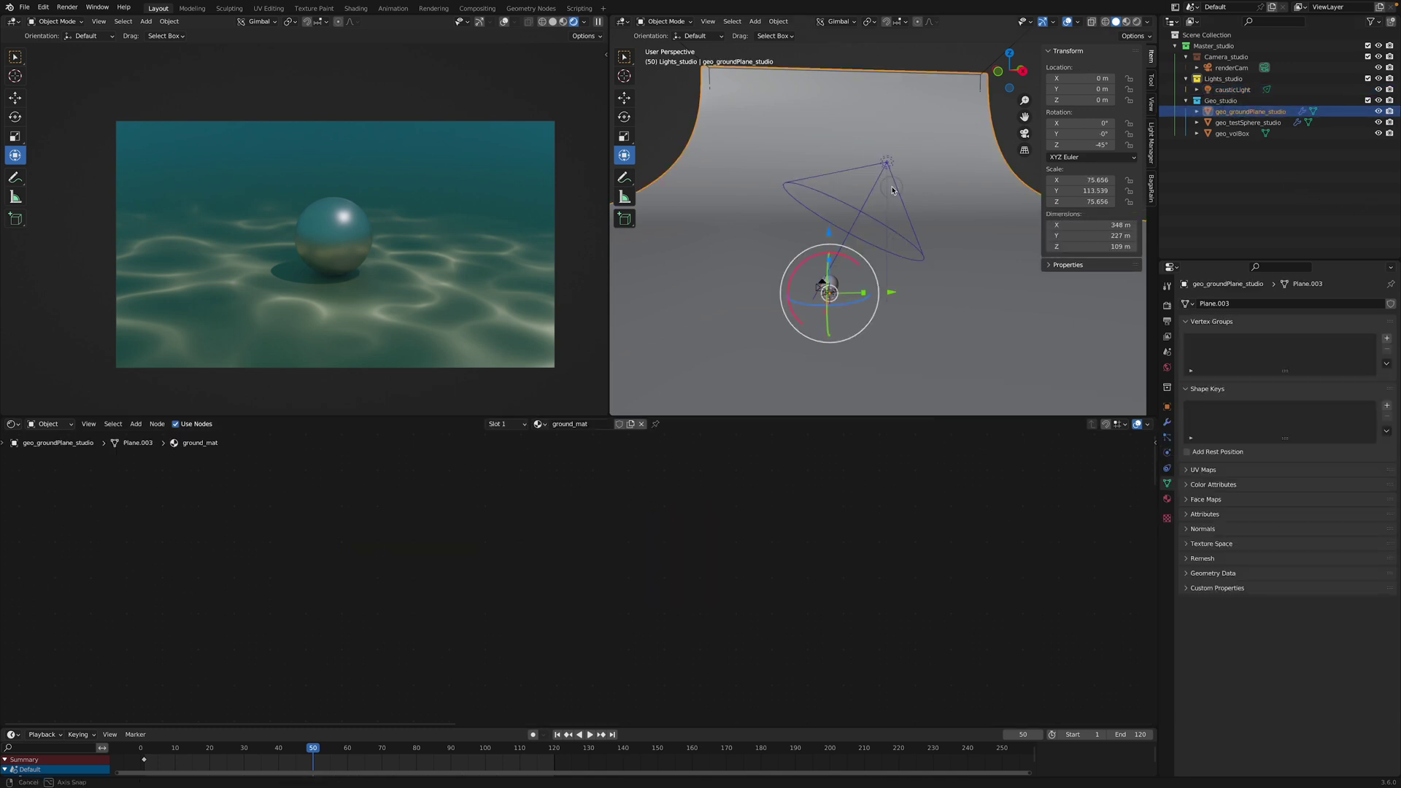
pyautogui.moveTo(892, 189); pyautogui.dragTo(912, 229, button='middle')
pyautogui.press('Tab')
pyautogui.press('Tab')
pyautogui.keyDown('alt'); pyautogui.moveTo(913, 227); pyautogui.dragTo(928, 234); pyautogui.keyUp('alt')
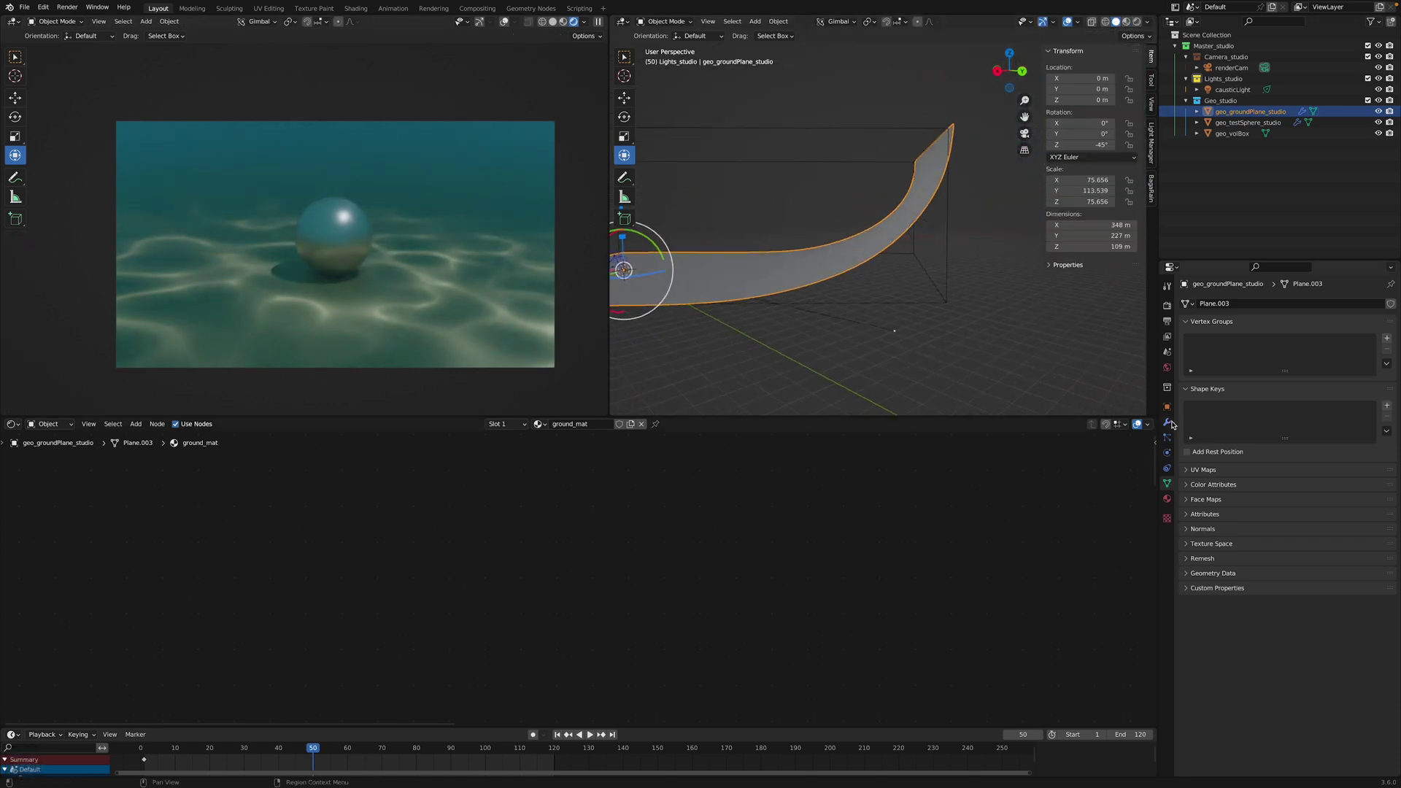
pyautogui.click(1170, 424)
pyautogui.moveTo(799, 239); pyautogui.dragTo(862, 246, button='middle')
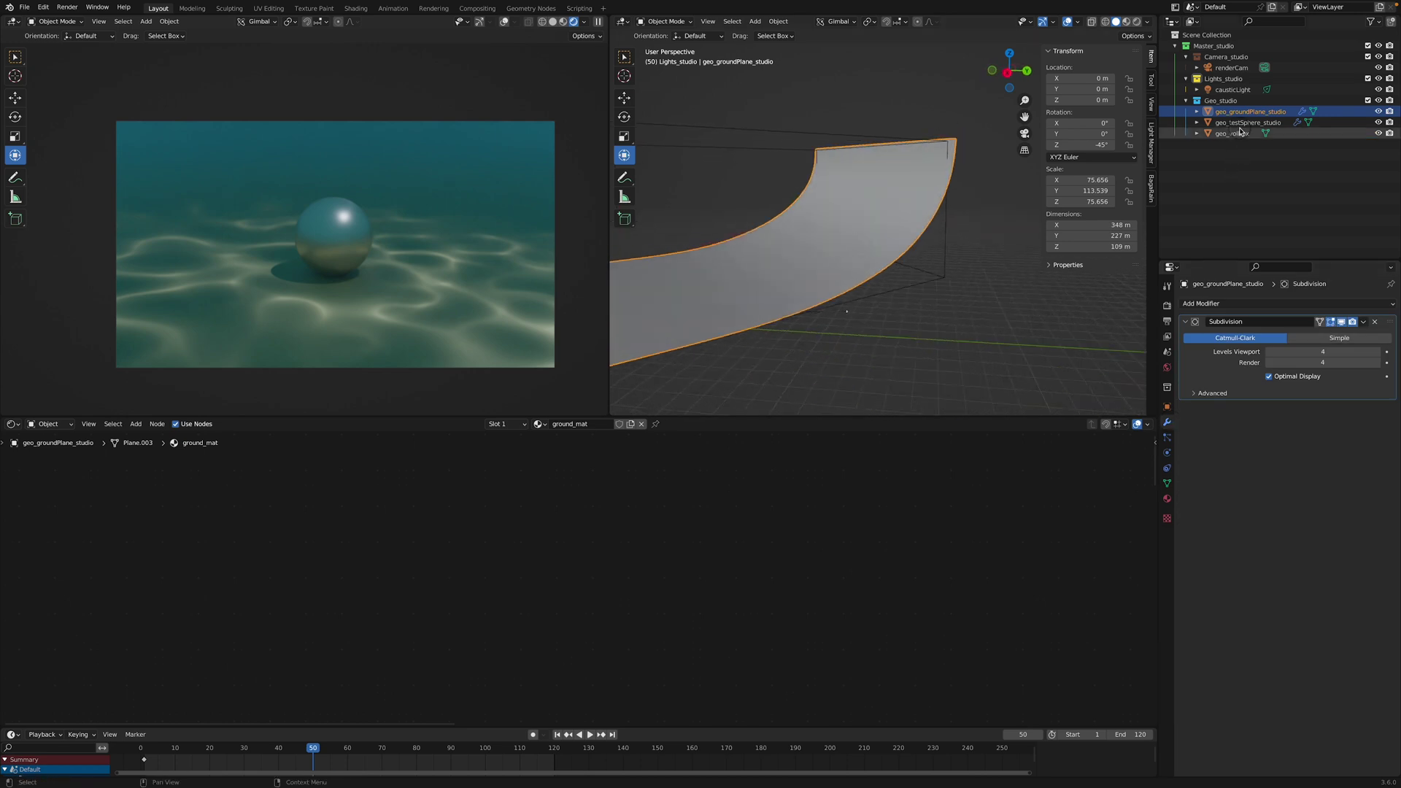
# - Select geo_testSphere_studio, turn on overlays in the camera viewport, and inspect the sphere and its Principled BSDF material
pyautogui.click(1240, 132)
pyautogui.click(1240, 122)
pyautogui.keyDown('shift'); pyautogui.moveTo(45, 247); pyautogui.dragTo(128, 258, button='middle'); pyautogui.keyUp('shift')
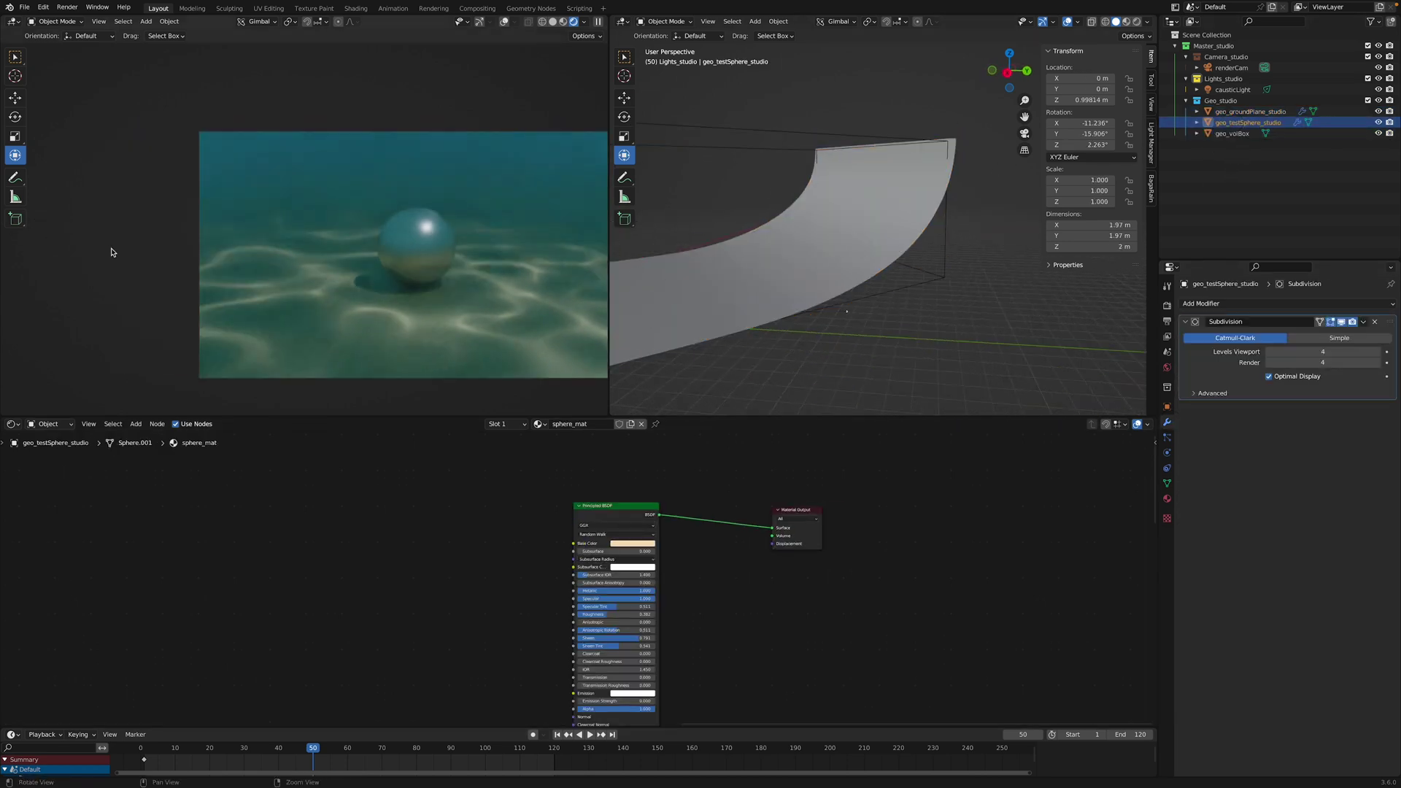
pyautogui.keyDown('shift'); pyautogui.moveTo(423, 238); pyautogui.dragTo(320, 224, button='middle'); pyautogui.keyUp('shift')
pyautogui.moveTo(773, 219); pyautogui.dragTo(852, 259, button='middle')
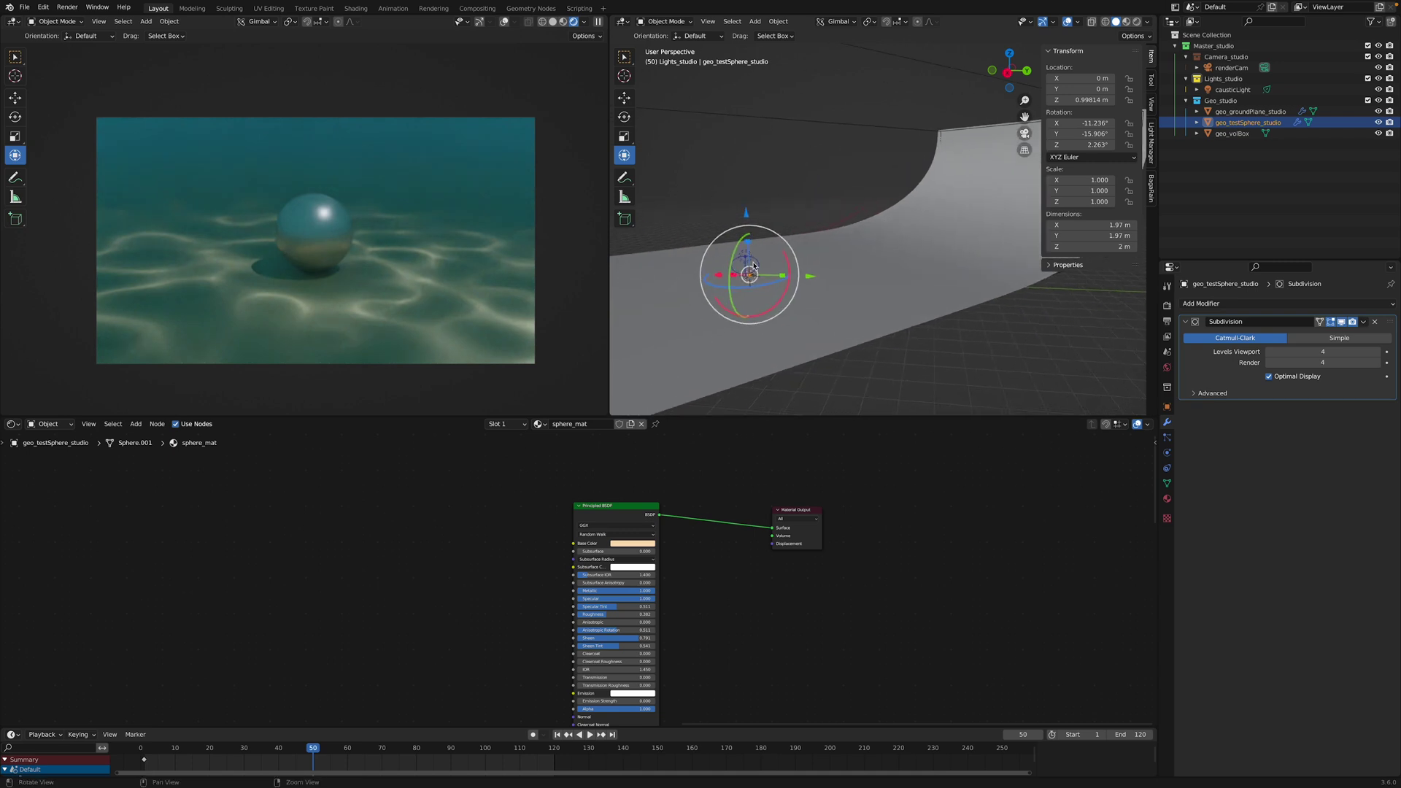
pyautogui.click(504, 22)
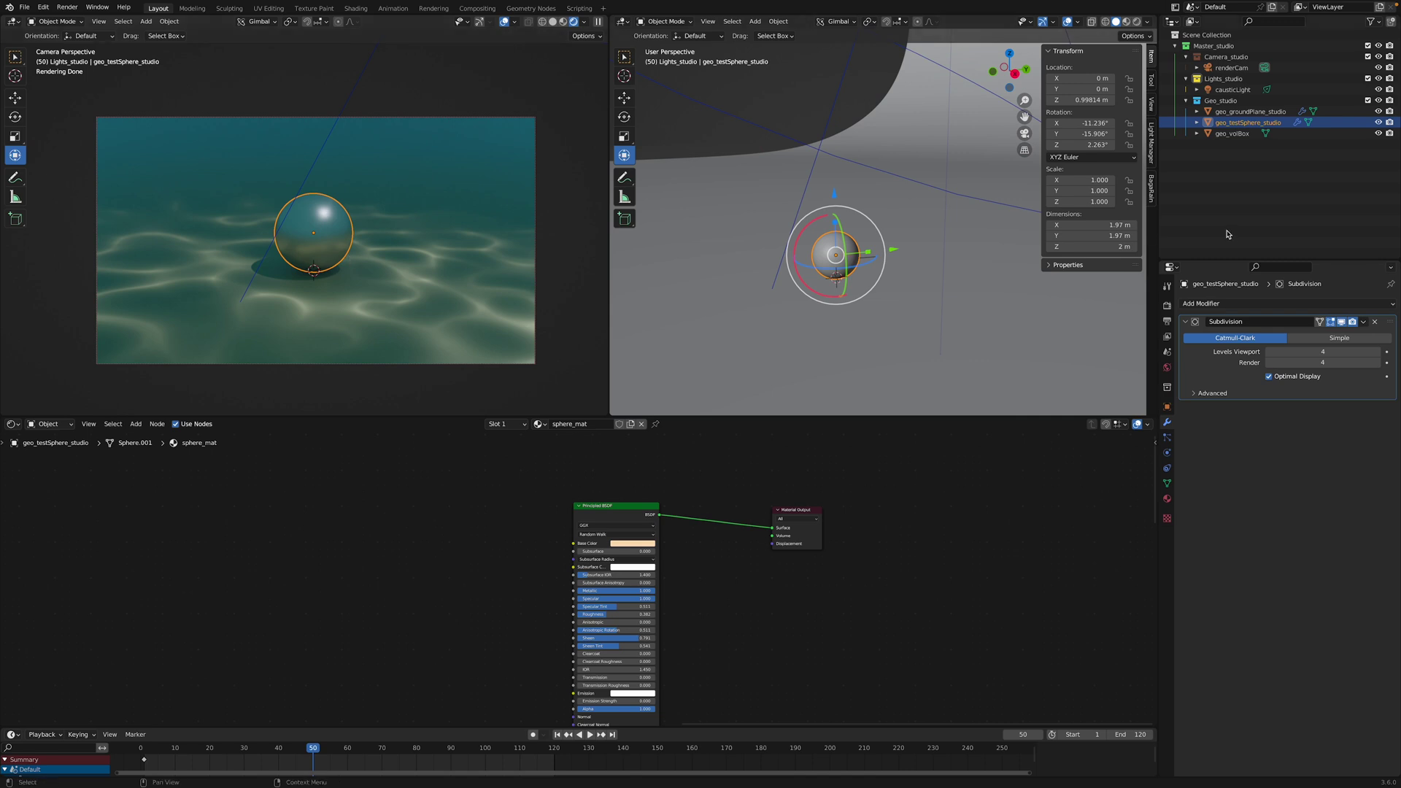
pyautogui.moveTo(894, 255); pyautogui.dragTo(876, 259, button='middle')
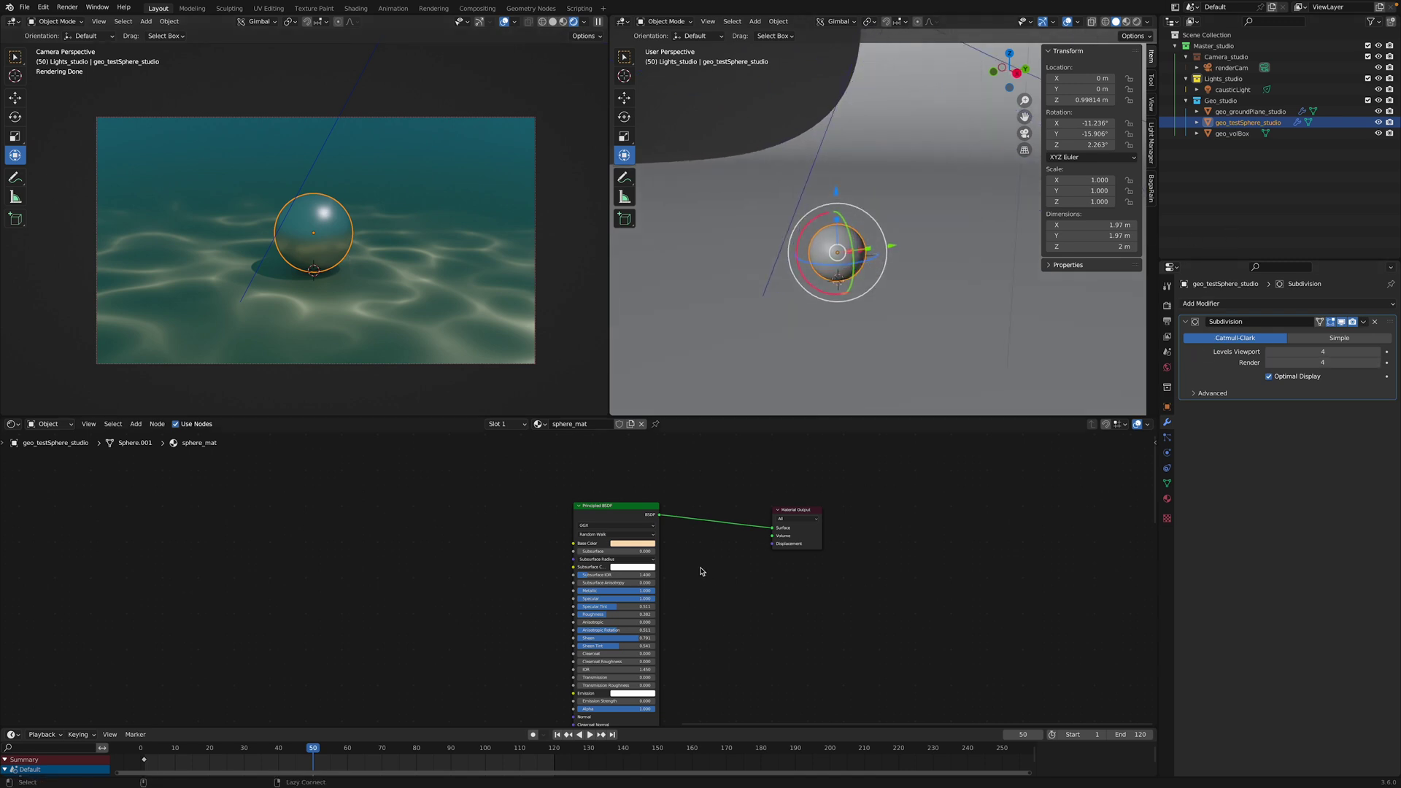
pyautogui.moveTo(706, 577); pyautogui.dragTo(673, 542, button='middle')
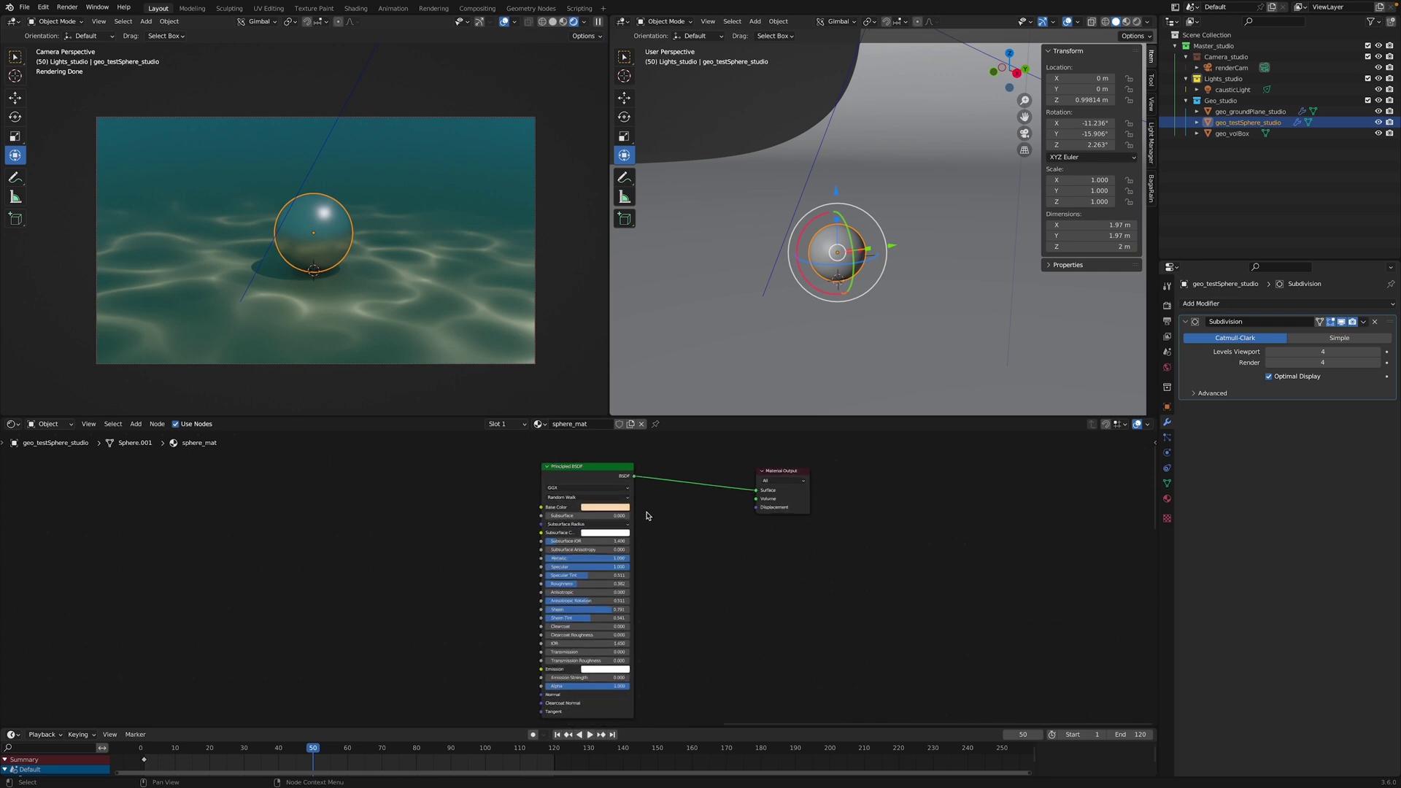
pyautogui.scroll(2, 621, 511)
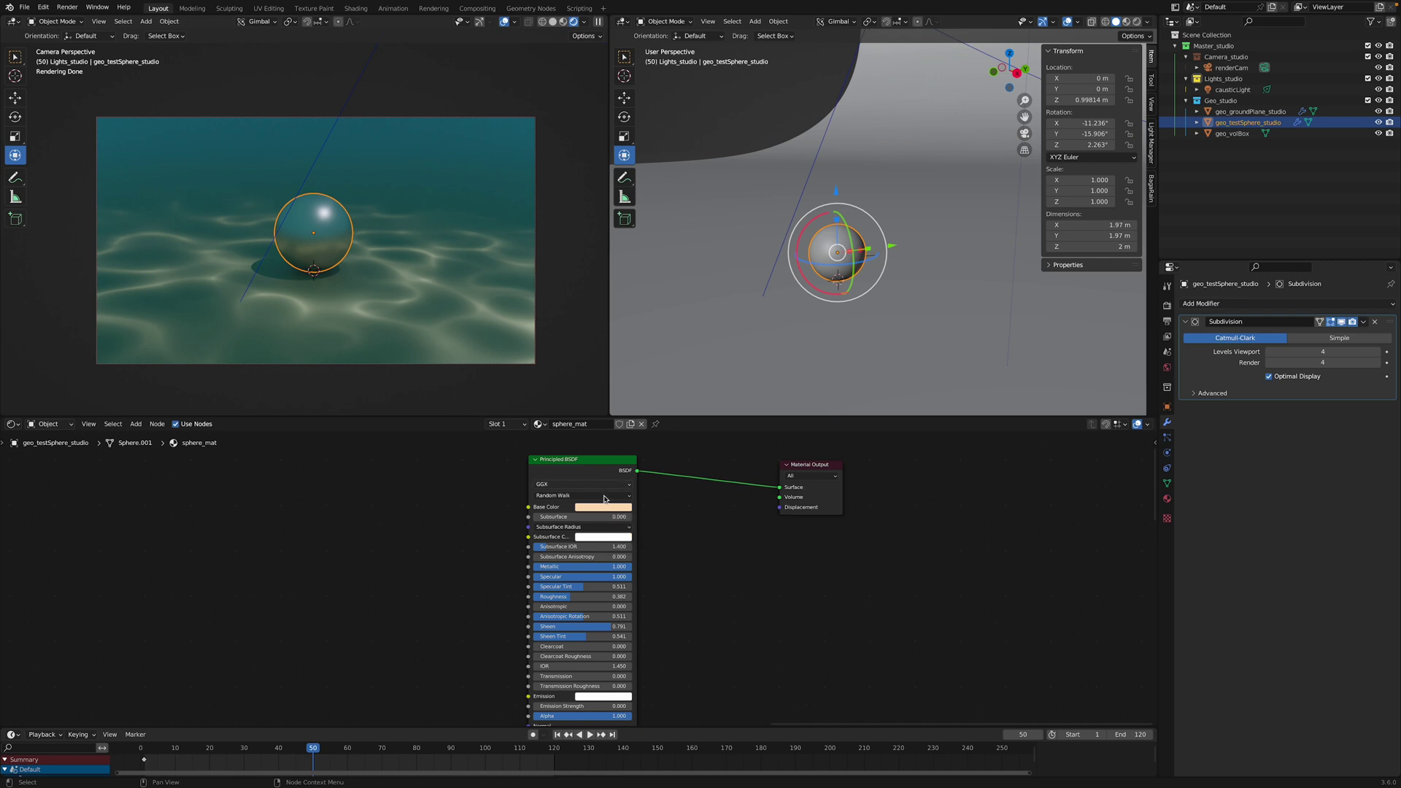
# - Try a different HSV base color on the test sphere's Principled BSDF material, and undo the color change
pyautogui.click(602, 509)
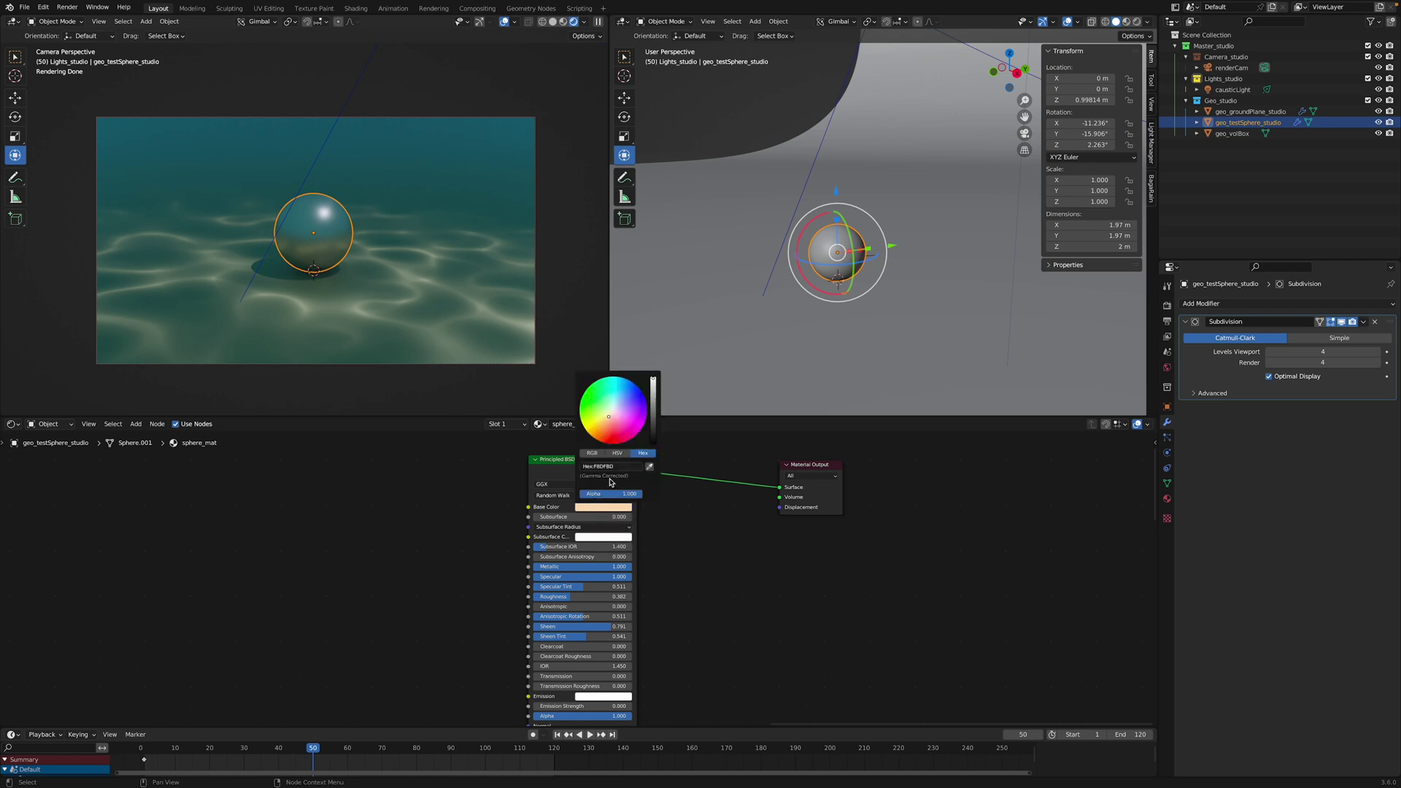
pyautogui.click(618, 453)
pyautogui.moveTo(626, 476); pyautogui.dragTo(534, 476)
pyautogui.press('super+z')
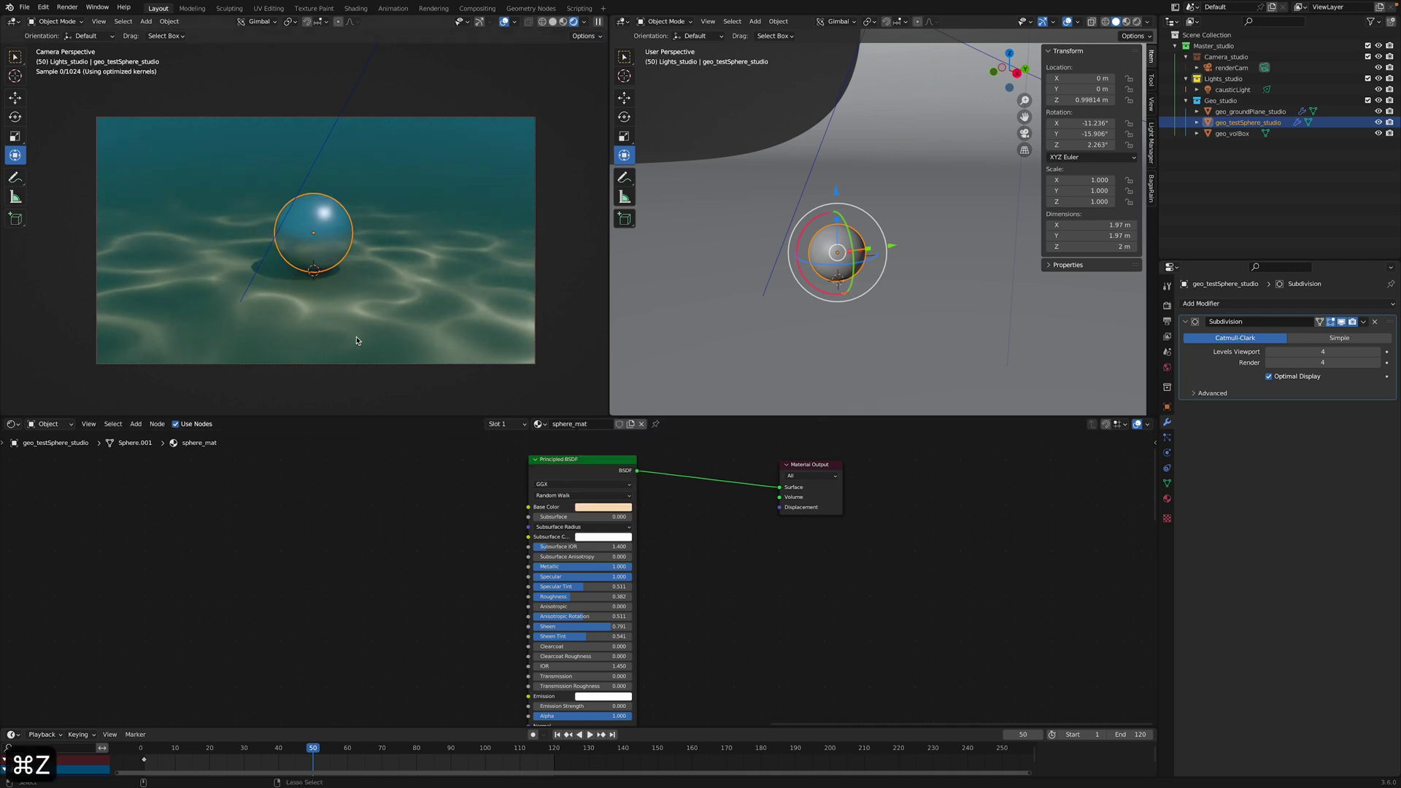
pyautogui.moveTo(680, 600); pyautogui.dragTo(667, 550, button='middle')
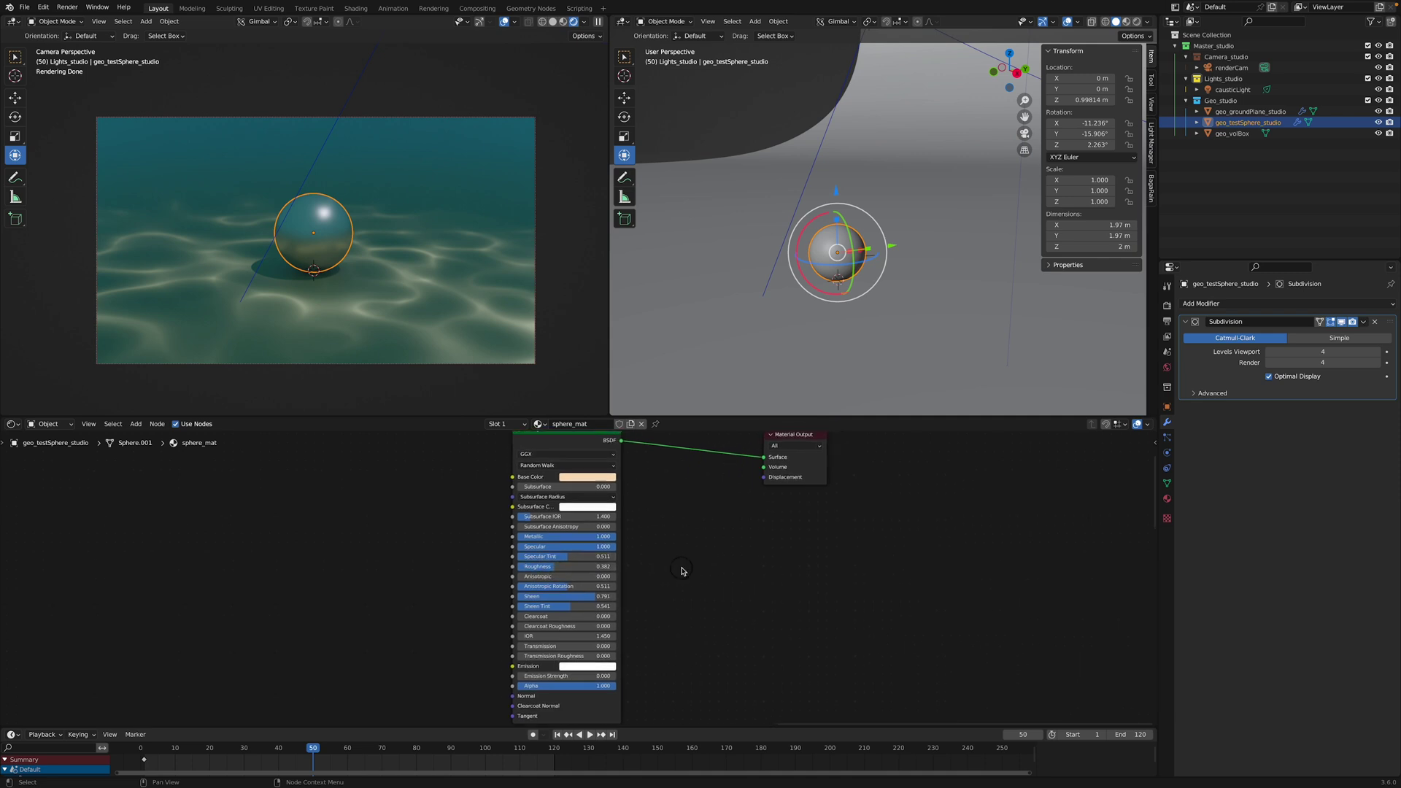
# - Select geo_volBox, frame it in the viewport to inspect its extent, and examine its Volume Scatter material nodes
pyautogui.click(1215, 136)
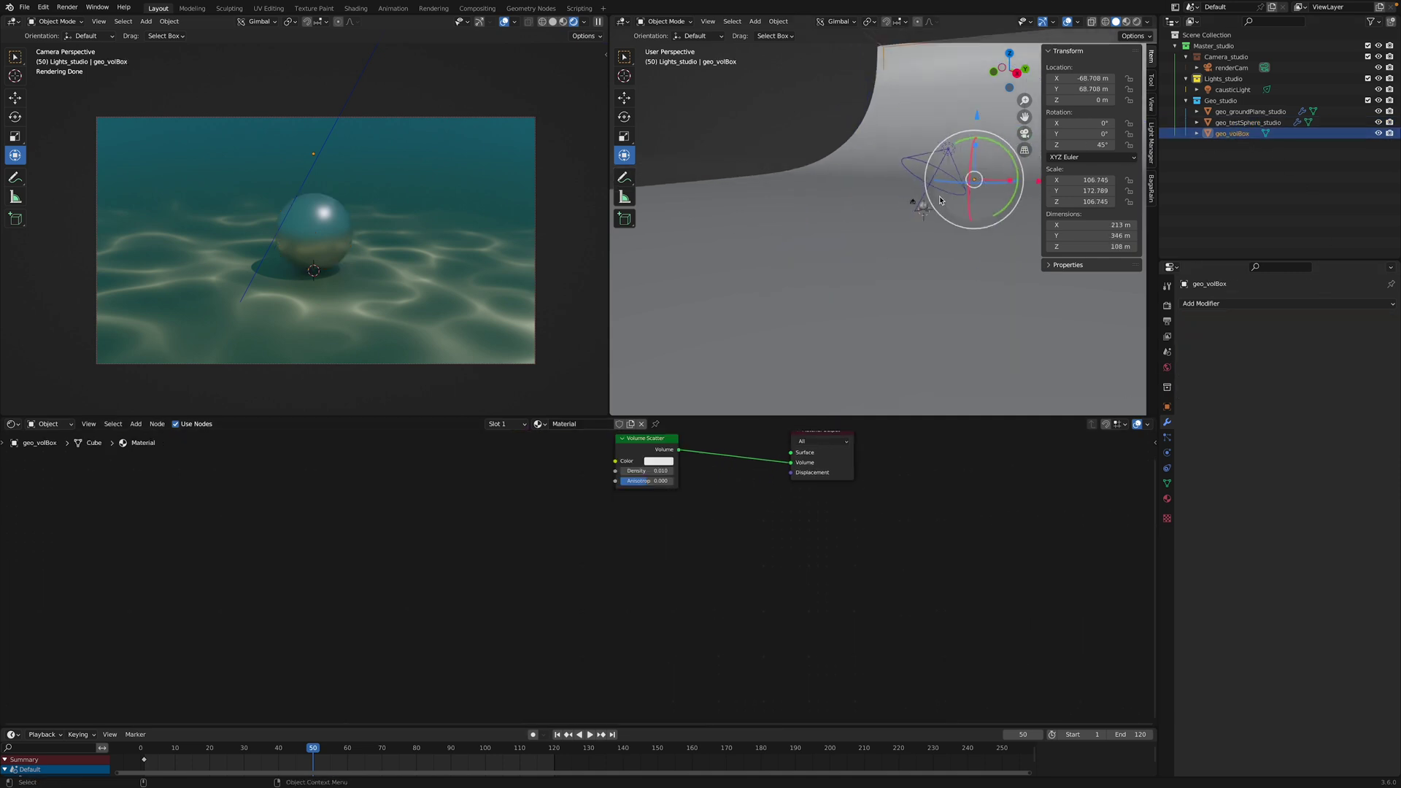
pyautogui.press('KP_Decimal')
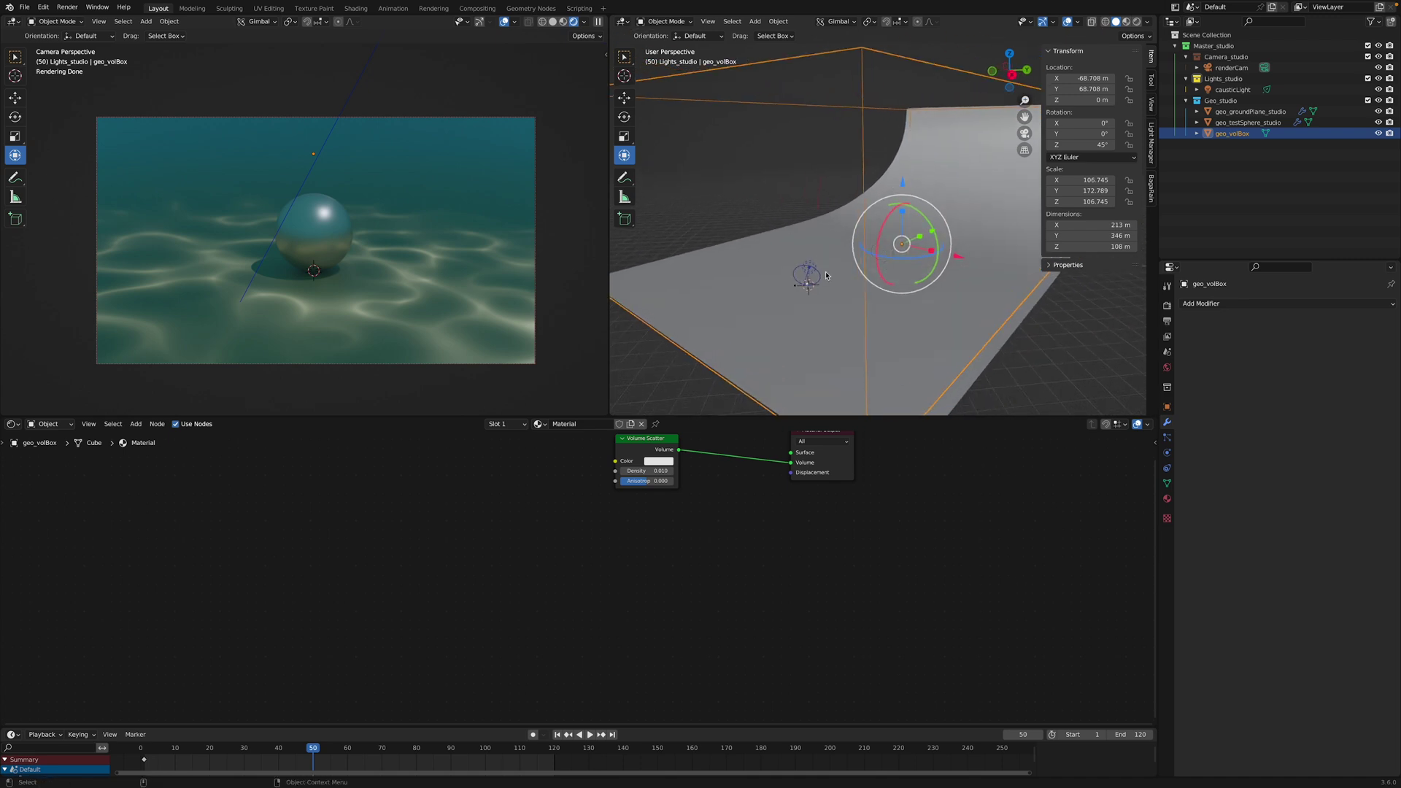
pyautogui.moveTo(883, 249); pyautogui.dragTo(842, 265, button='middle')
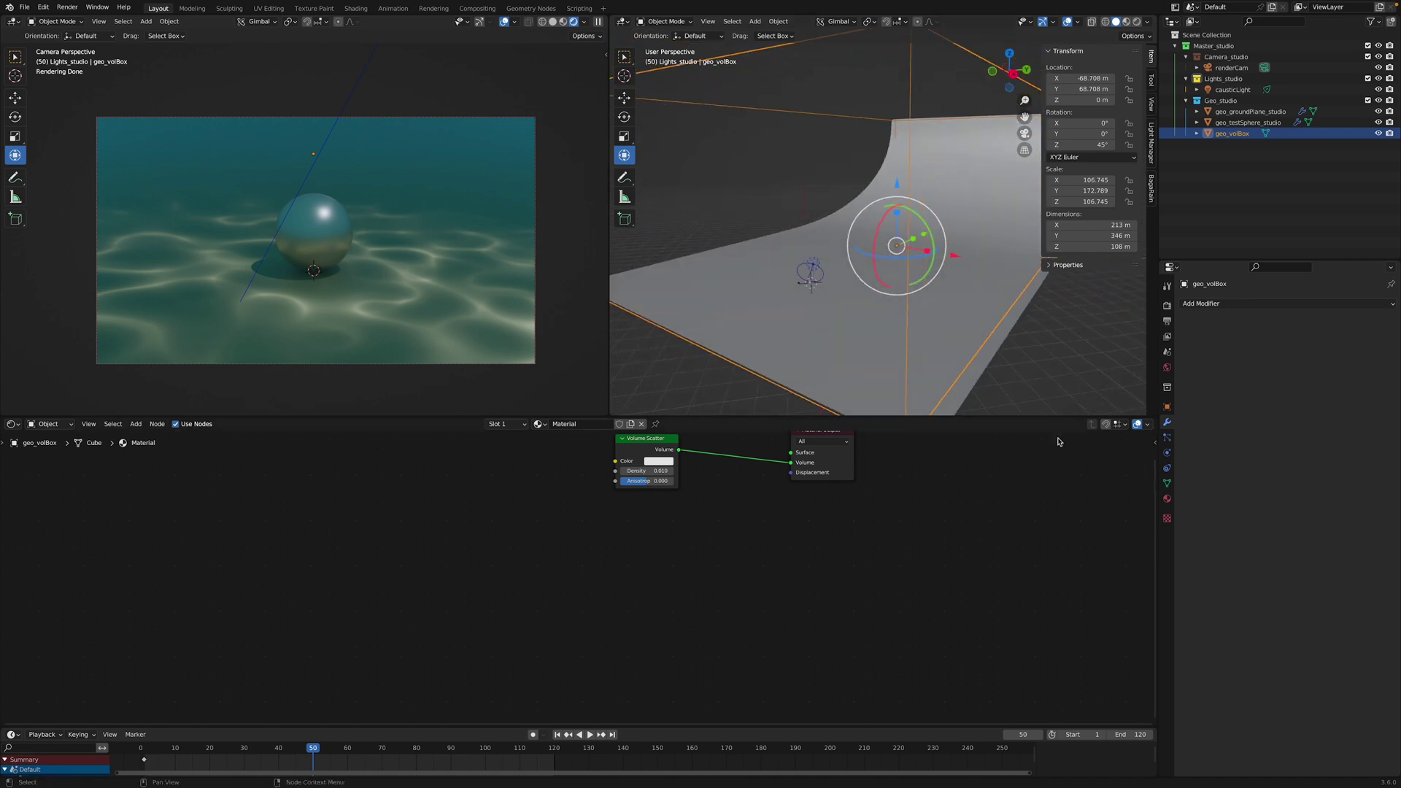
pyautogui.press('Home')
pyautogui.scroll(1, 590, 556)
pyautogui.moveTo(590, 548); pyautogui.dragTo(580, 553, button='middle')
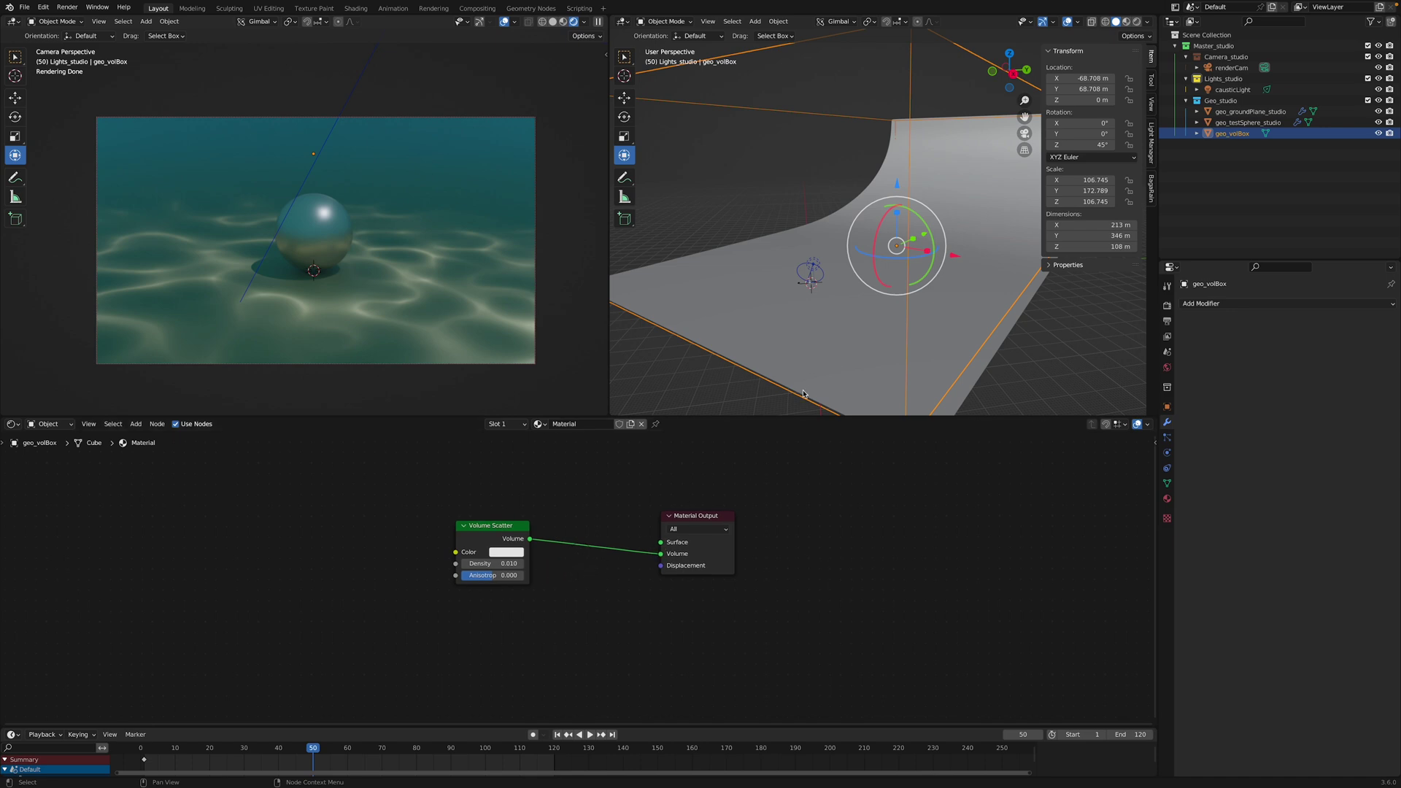
# - Select causticLight and examine its placement in the scene and its image-sequence emission nodes
pyautogui.click(1232, 89)
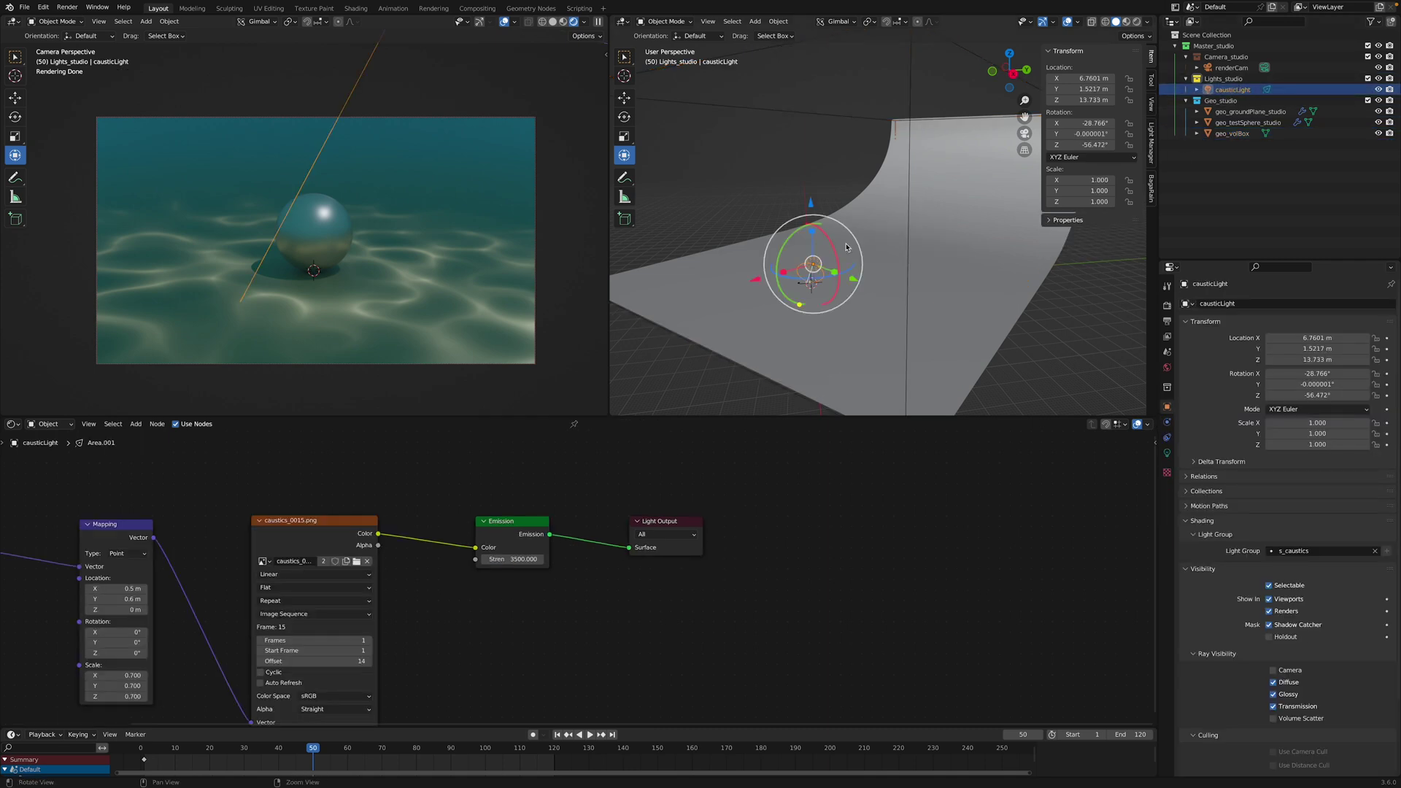
pyautogui.moveTo(847, 251); pyautogui.dragTo(876, 238, button='middle')
pyautogui.scroll(4, 840, 256)
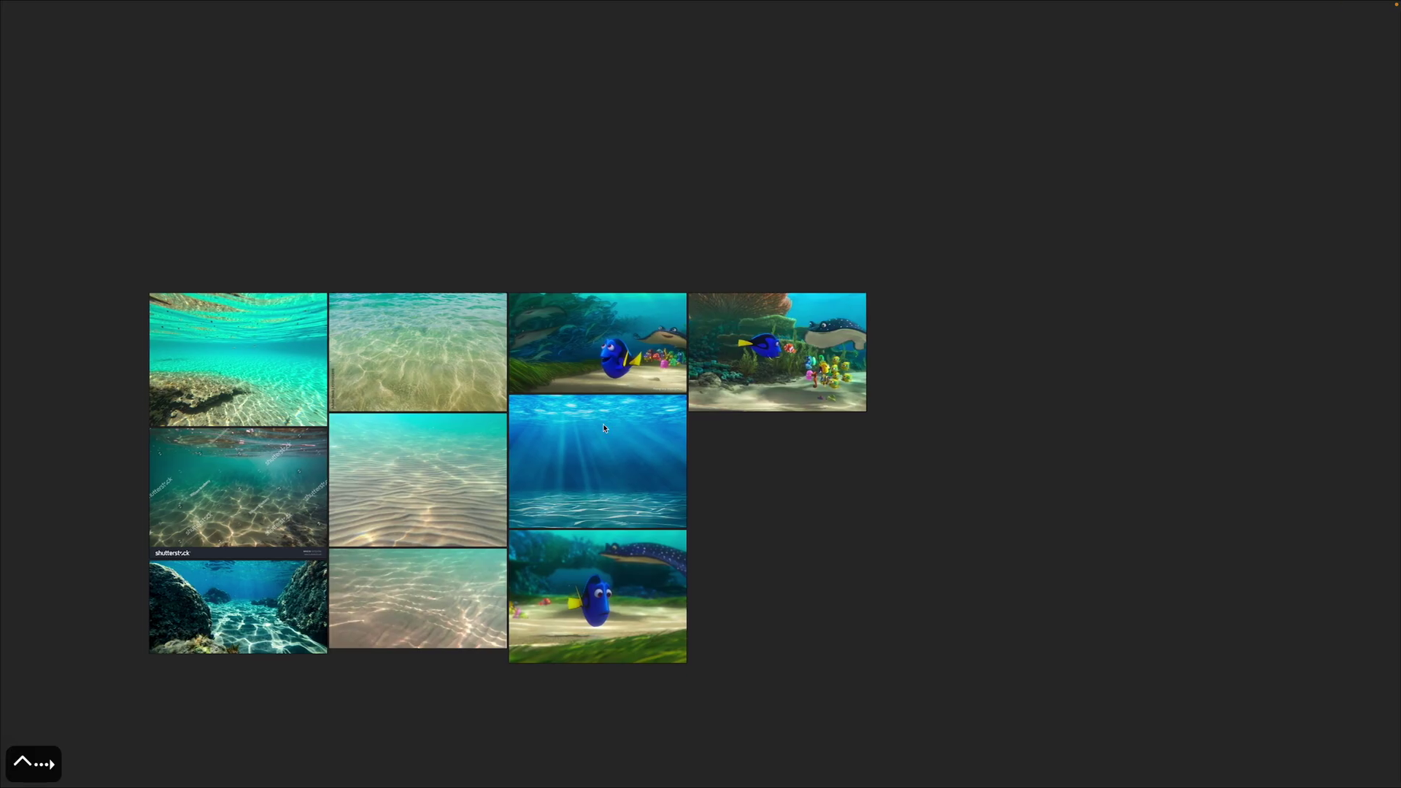
# - Examine the underwater reference images for caustic patterns, water colour and depth haze, and return to Blender
pyautogui.moveTo(598, 431); pyautogui.dragTo(710, 380, button='middle')
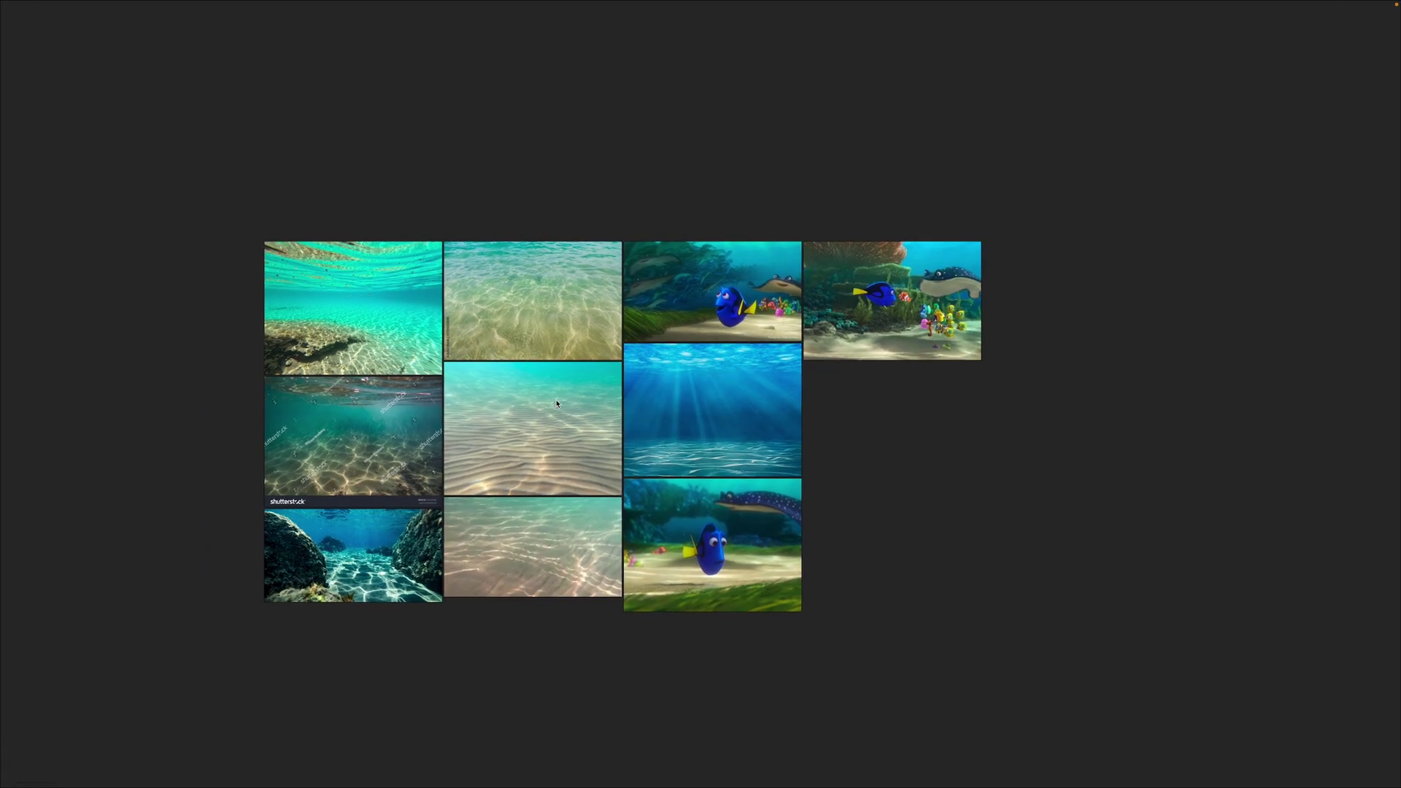
pyautogui.moveTo(565, 409); pyautogui.dragTo(635, 396, button='middle')
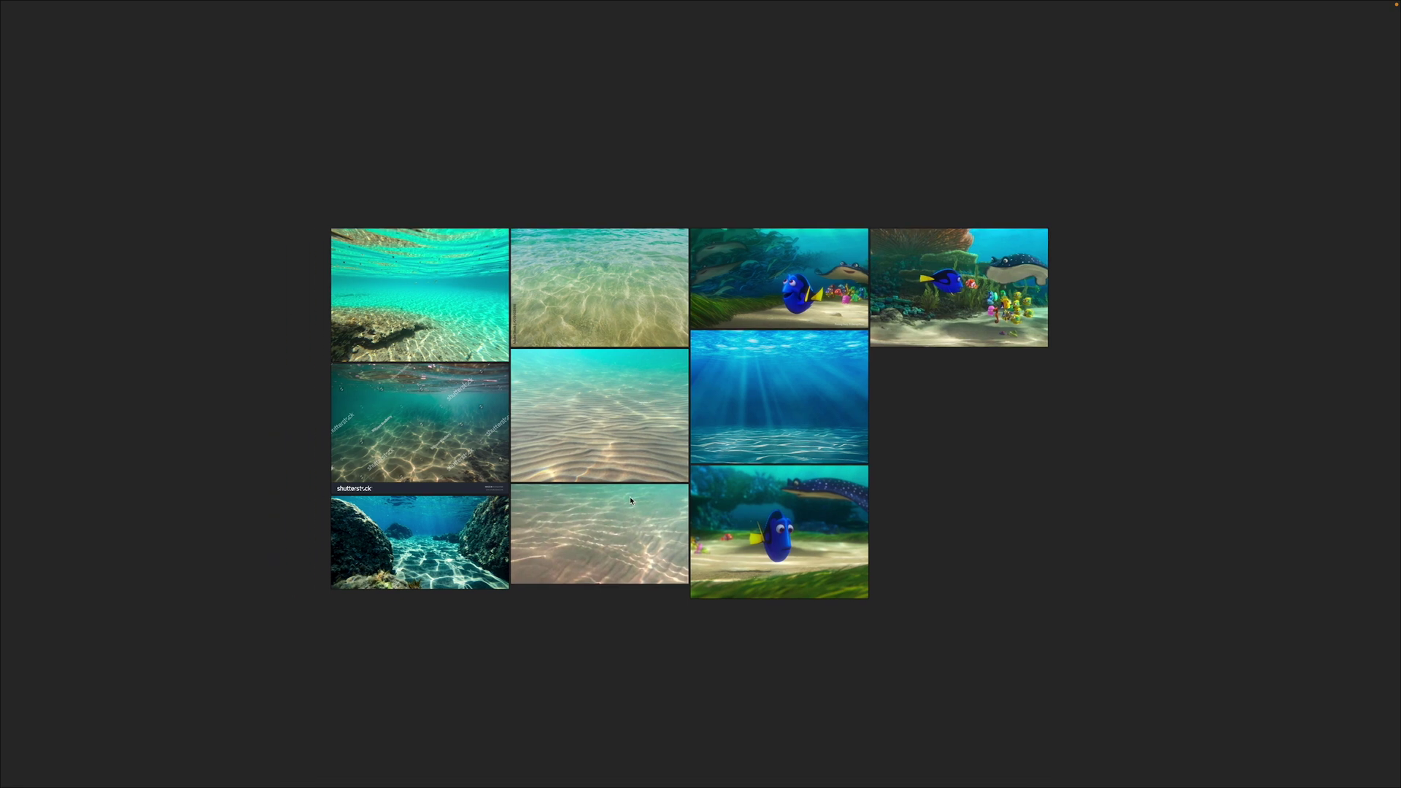
pyautogui.moveTo(582, 454); pyautogui.dragTo(602, 454, button='middle')
pyautogui.scroll(1, 641, 439)
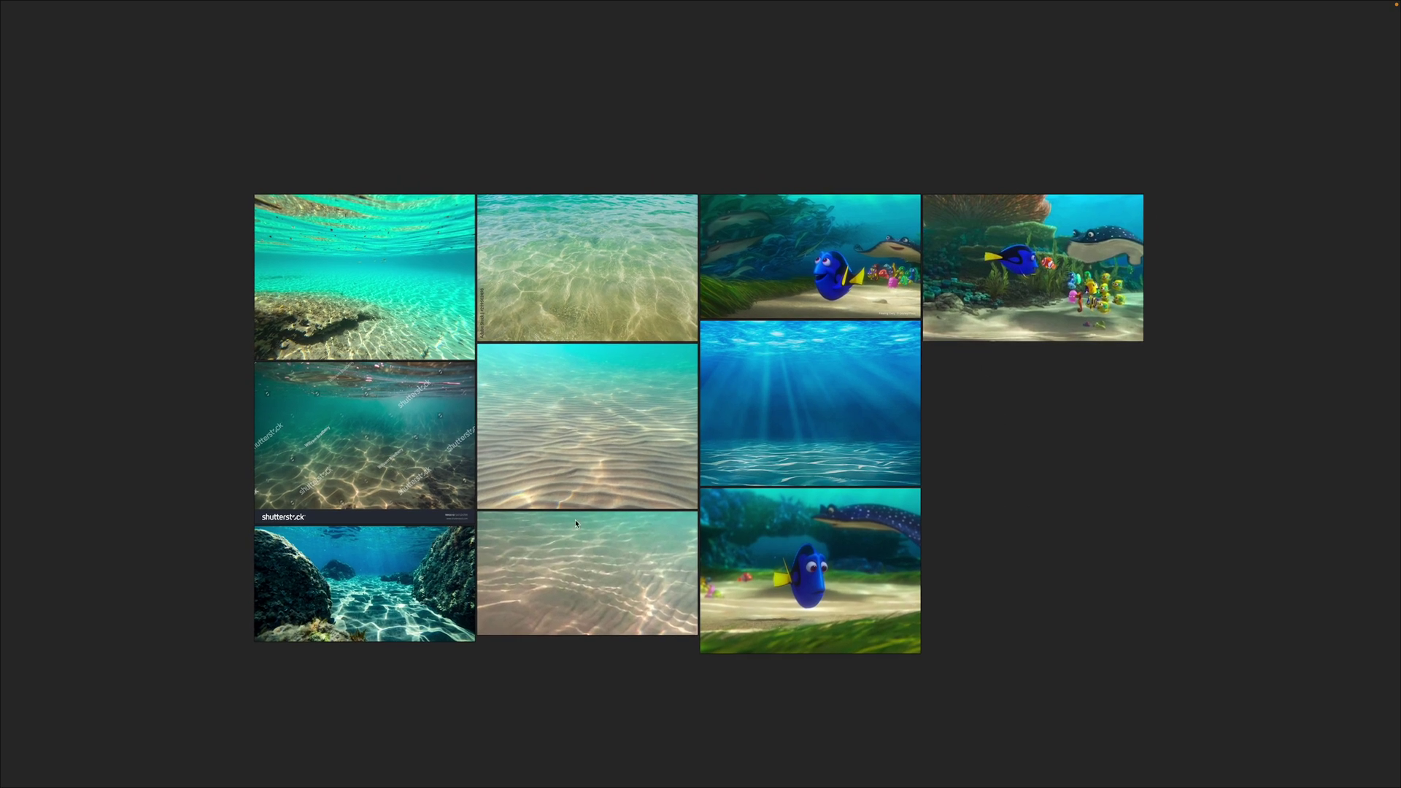
pyautogui.moveTo(601, 581); pyautogui.dragTo(555, 576, button='middle')
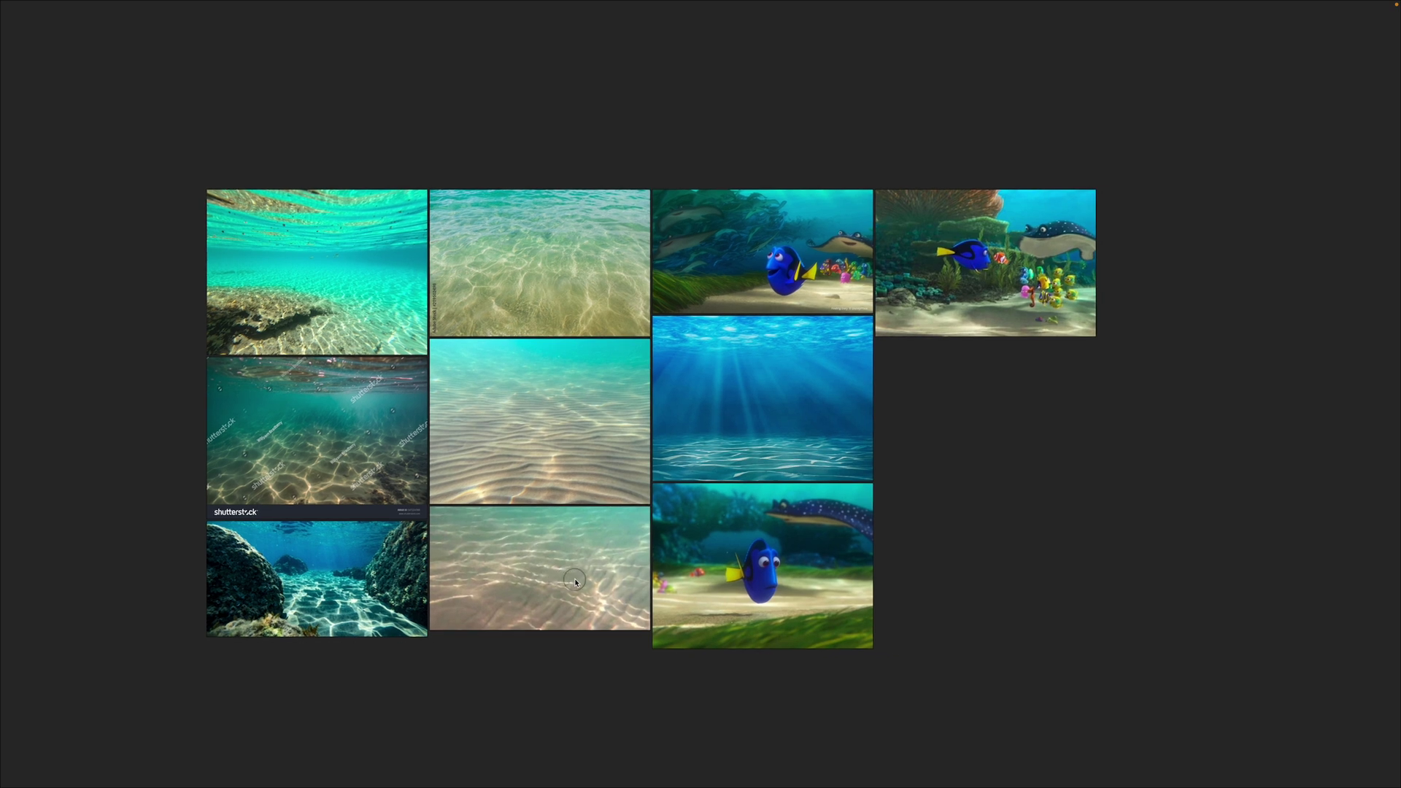
pyautogui.scroll(4, 610, 594)
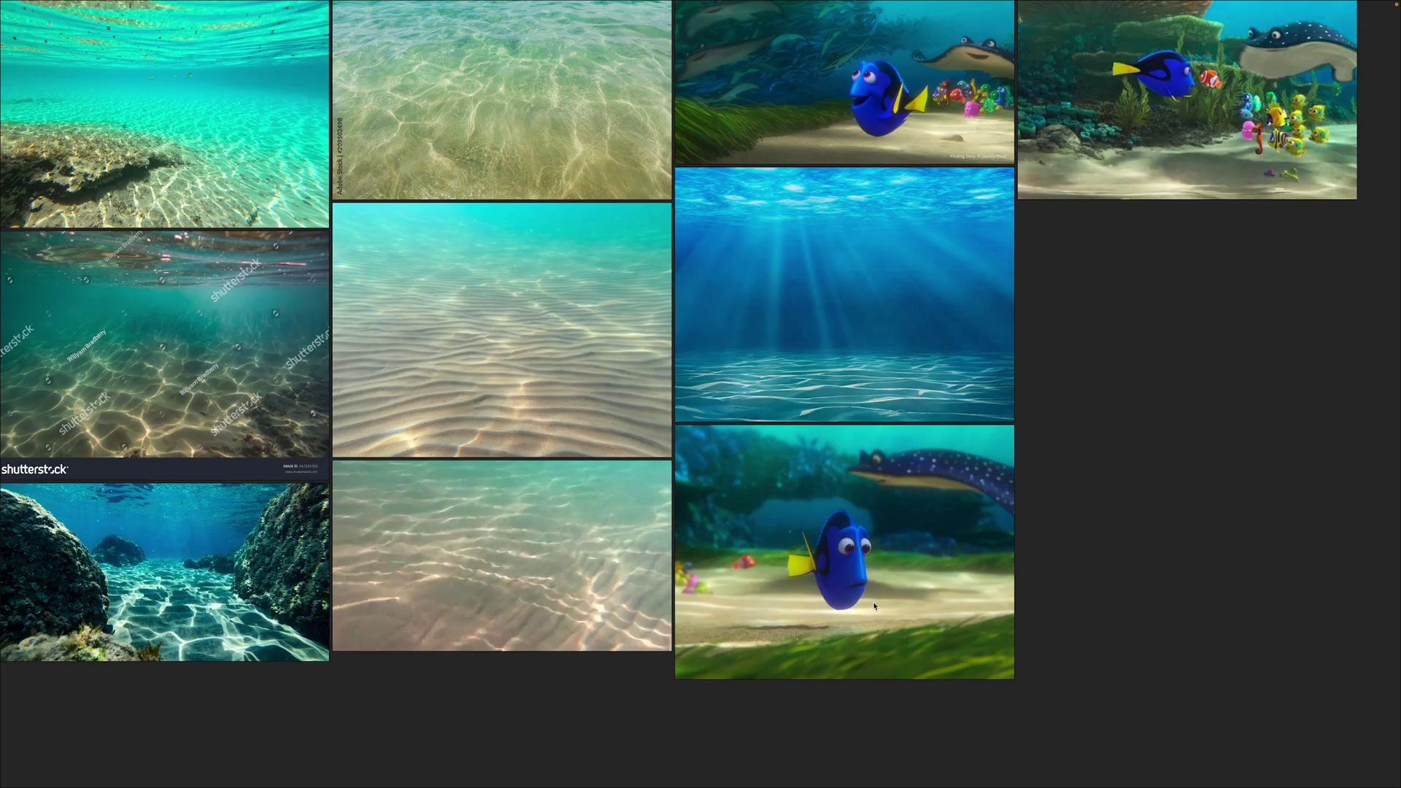
pyautogui.scroll(-4, 904, 450)
pyautogui.moveTo(738, 306); pyautogui.dragTo(777, 354, button='middle')
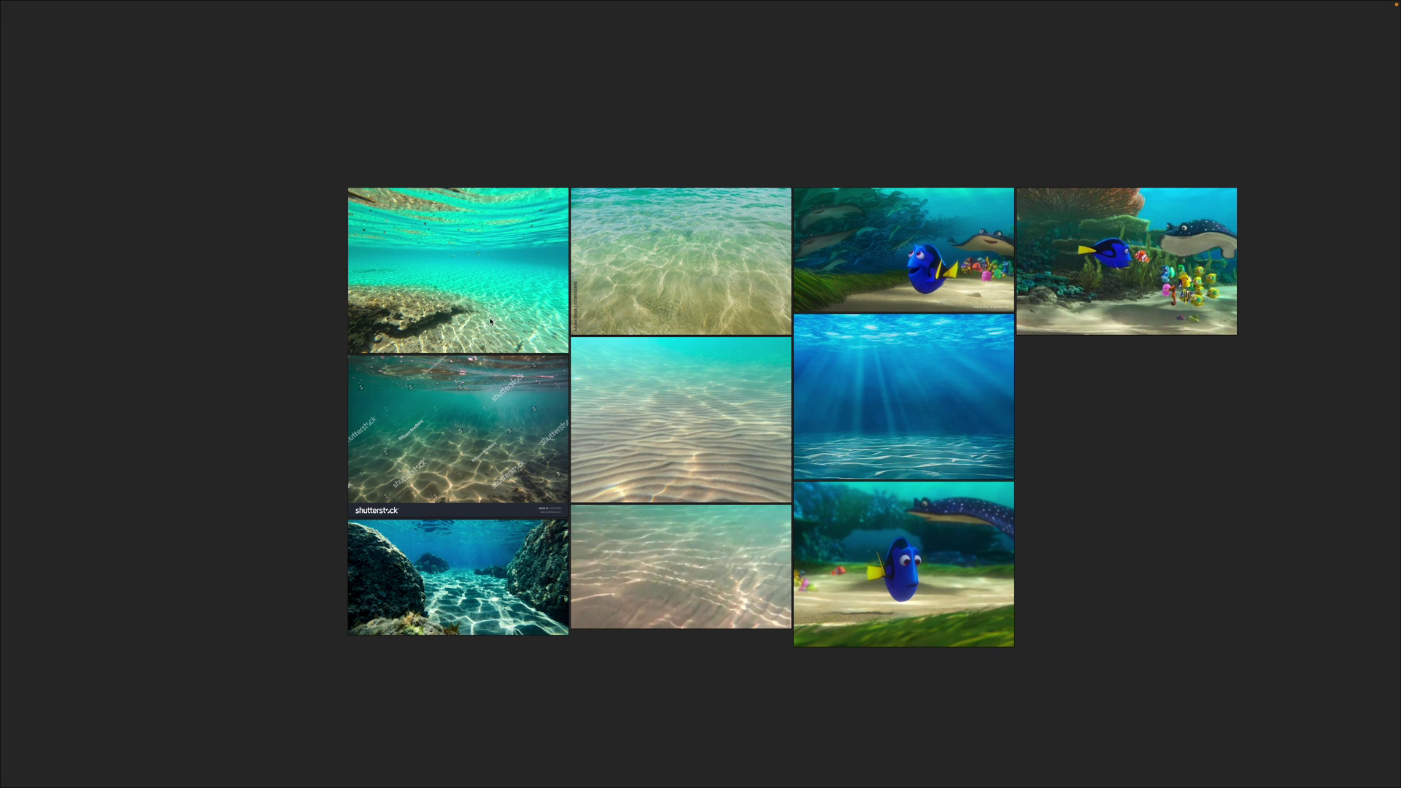
pyautogui.scroll(3, 451, 328)
pyautogui.scroll(-5, 729, 374)
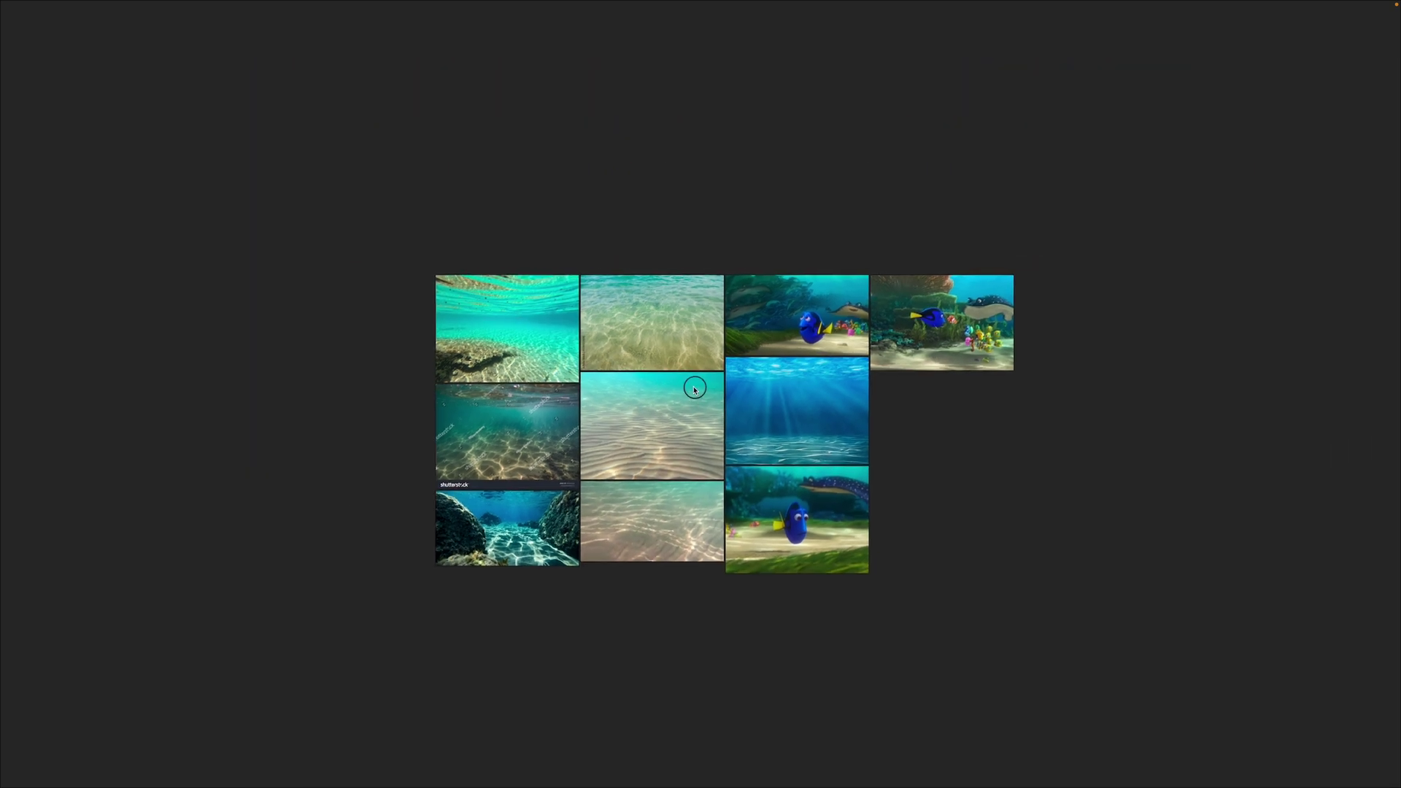
pyautogui.scroll(2, 686, 391)
pyautogui.moveTo(684, 387); pyautogui.dragTo(655, 386, button='middle')
pyautogui.hotkey('ctrl', 'Left')
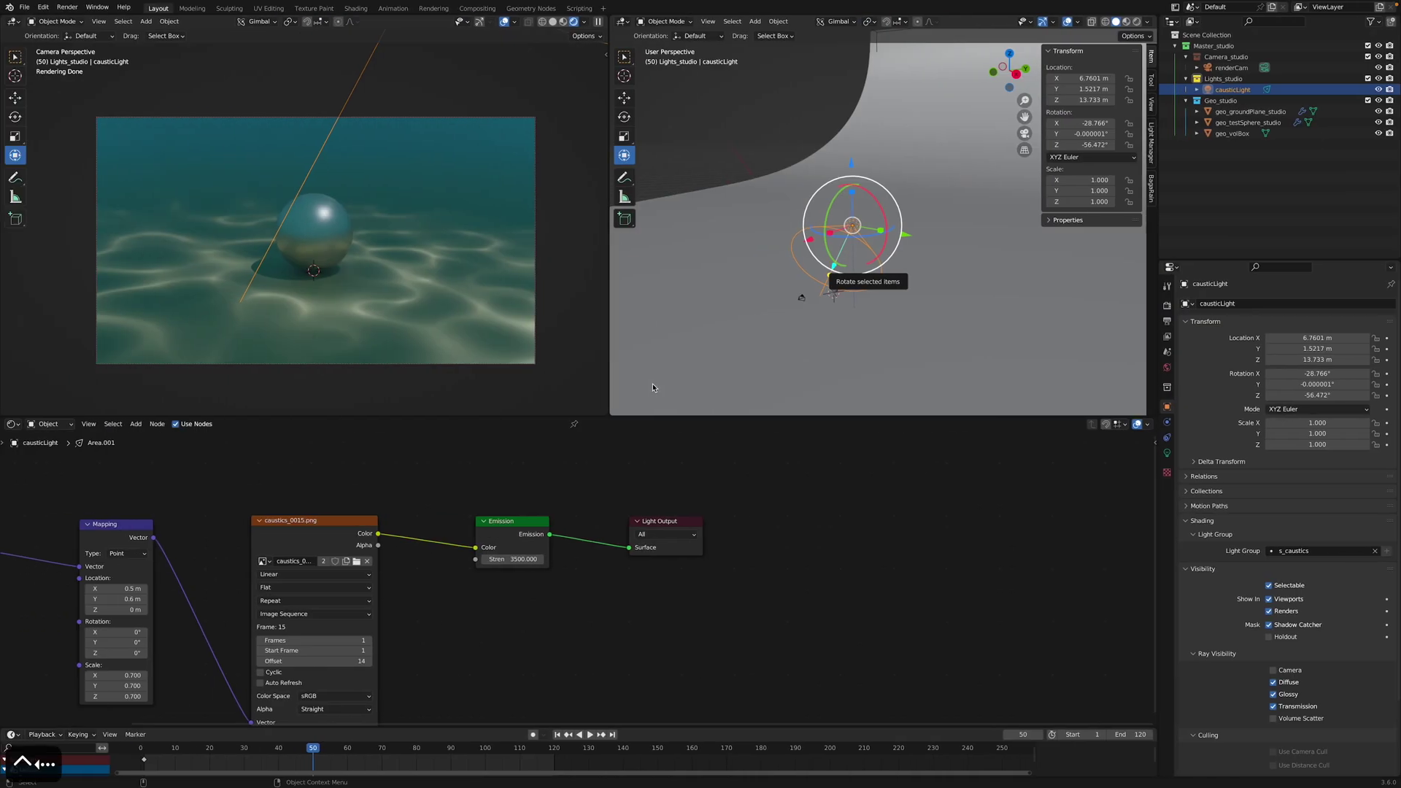
# - Hide causticLight in the viewport and add a spot light to the scene
pyautogui.keyDown('shift'); pyautogui.moveTo(843, 252); pyautogui.dragTo(653, 232, button='middle'); pyautogui.keyUp('shift')
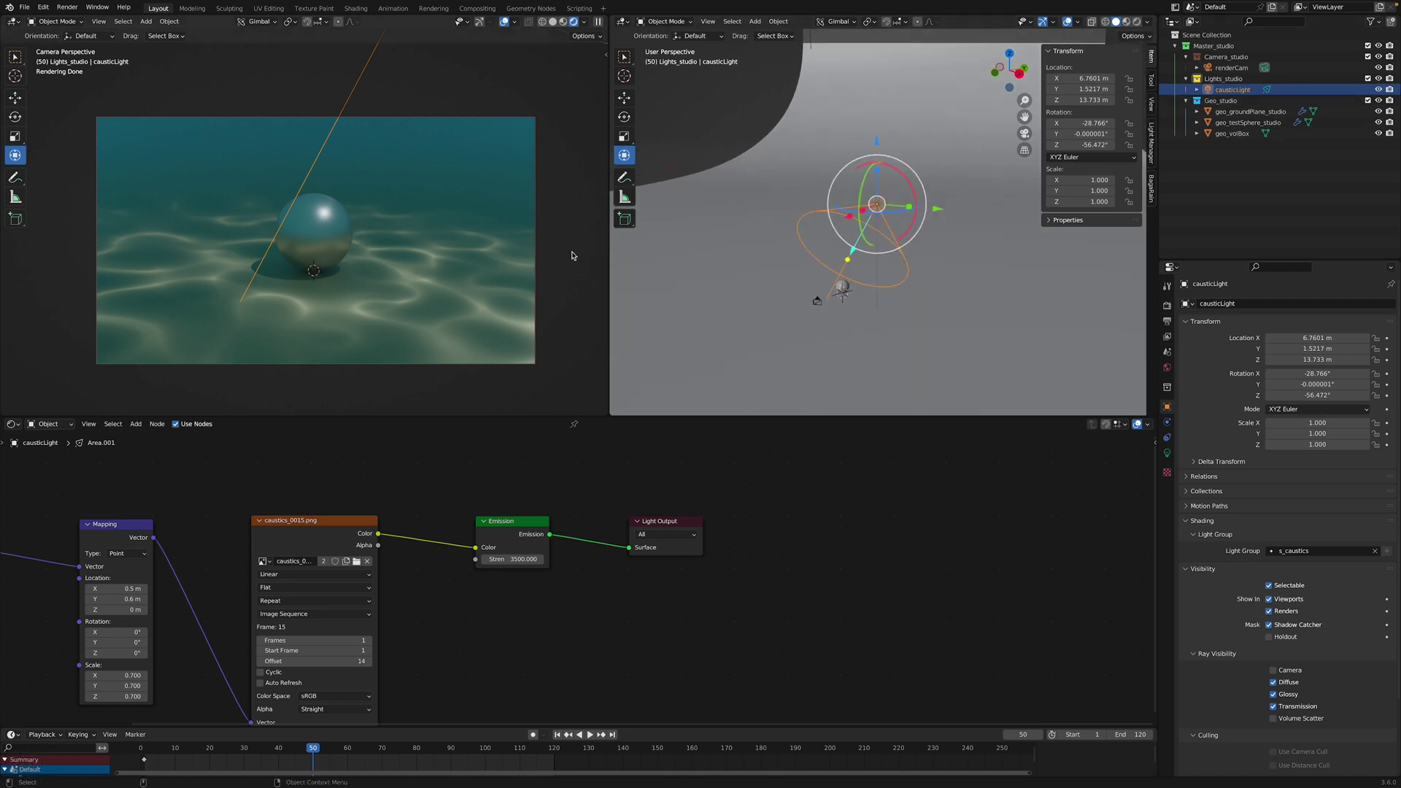
pyautogui.click(1379, 90)
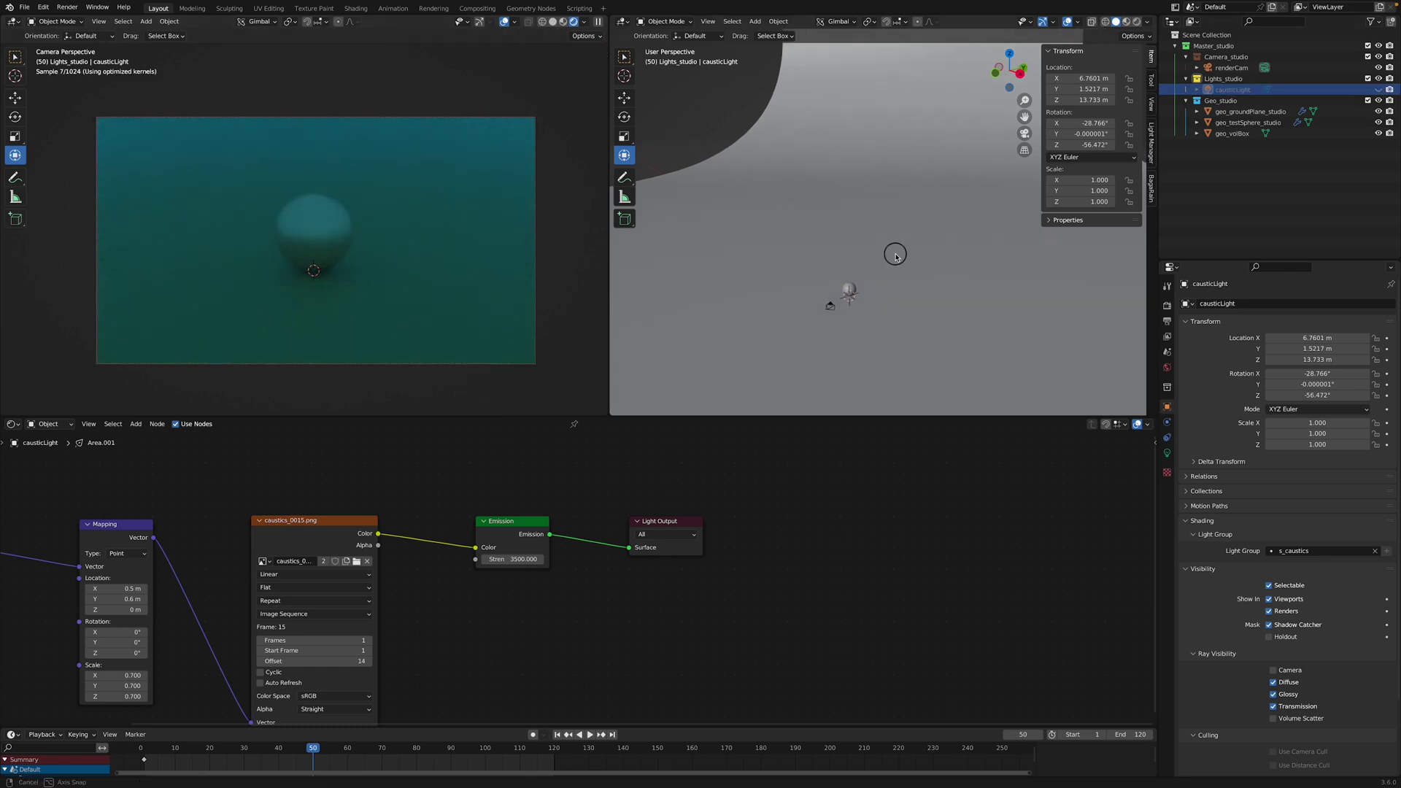
pyautogui.hotkey('shift', 'a')
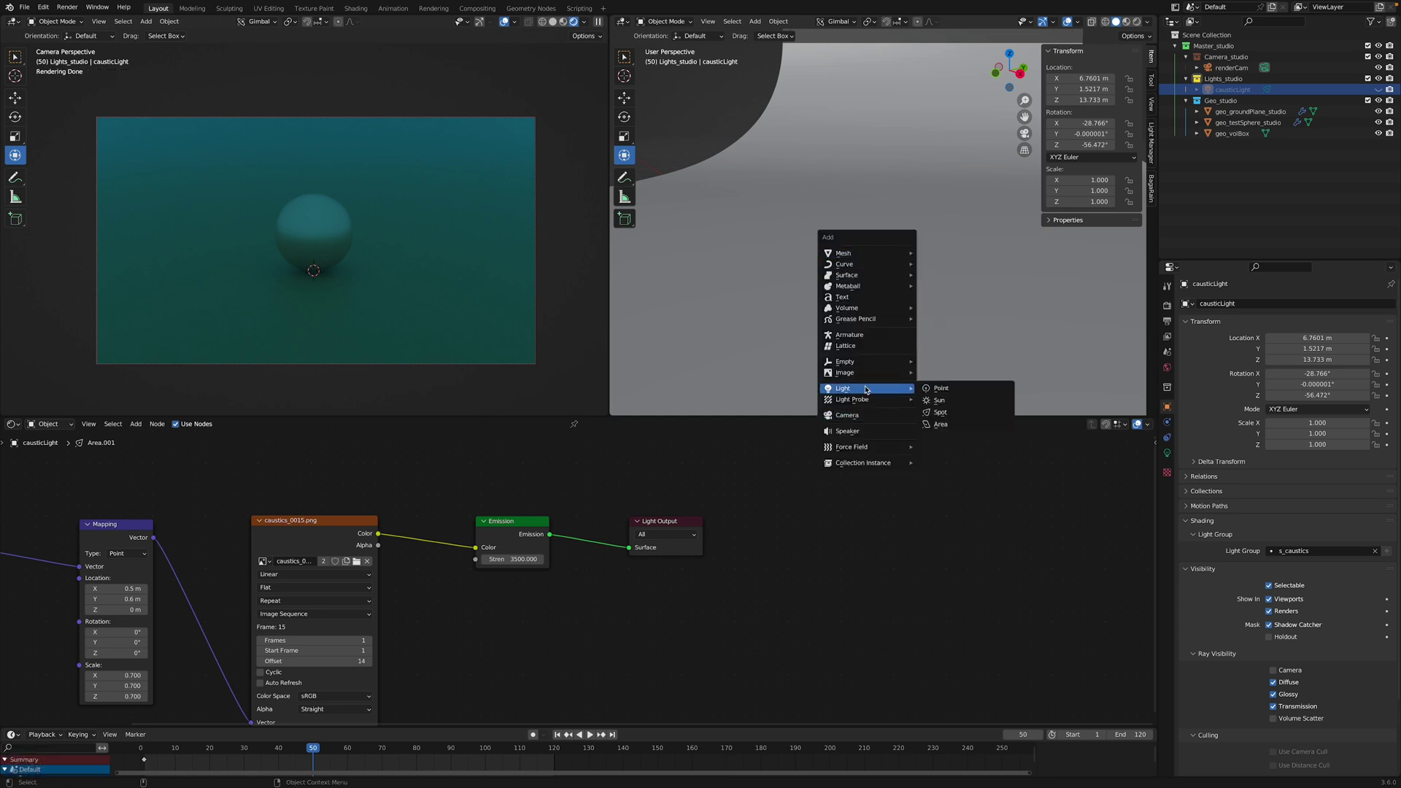
pyautogui.click(939, 413)
# - Move the spot light above and beside the test sphere, to about X 6.54 m, Y 4.74 m, Z 10.12 m
pyautogui.keyDown('alt'); pyautogui.moveTo(864, 208); pyautogui.dragTo(881, 190); pyautogui.keyUp('alt')
pyautogui.keyDown('alt'); pyautogui.moveTo(880, 190); pyautogui.dragTo(889, 205, button='right'); pyautogui.keyUp('alt')
pyautogui.keyDown('alt'); pyautogui.moveTo(898, 239); pyautogui.dragTo(917, 168); pyautogui.keyUp('alt')
pyautogui.moveTo(907, 211); pyautogui.dragTo(917, 222, button='middle')
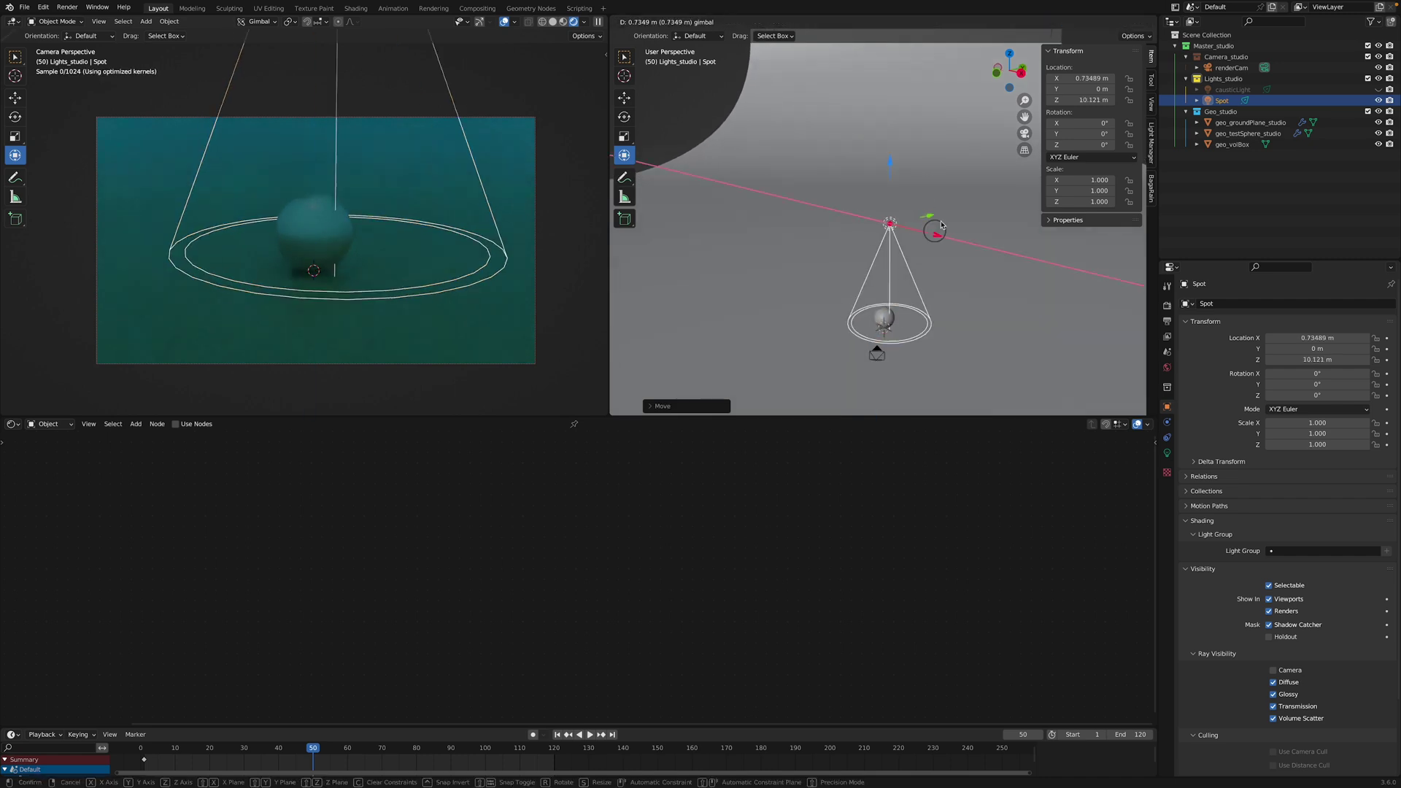
pyautogui.moveTo(928, 235); pyautogui.dragTo(1029, 241)
pyautogui.moveTo(1029, 241); pyautogui.dragTo(865, 213, button='middle')
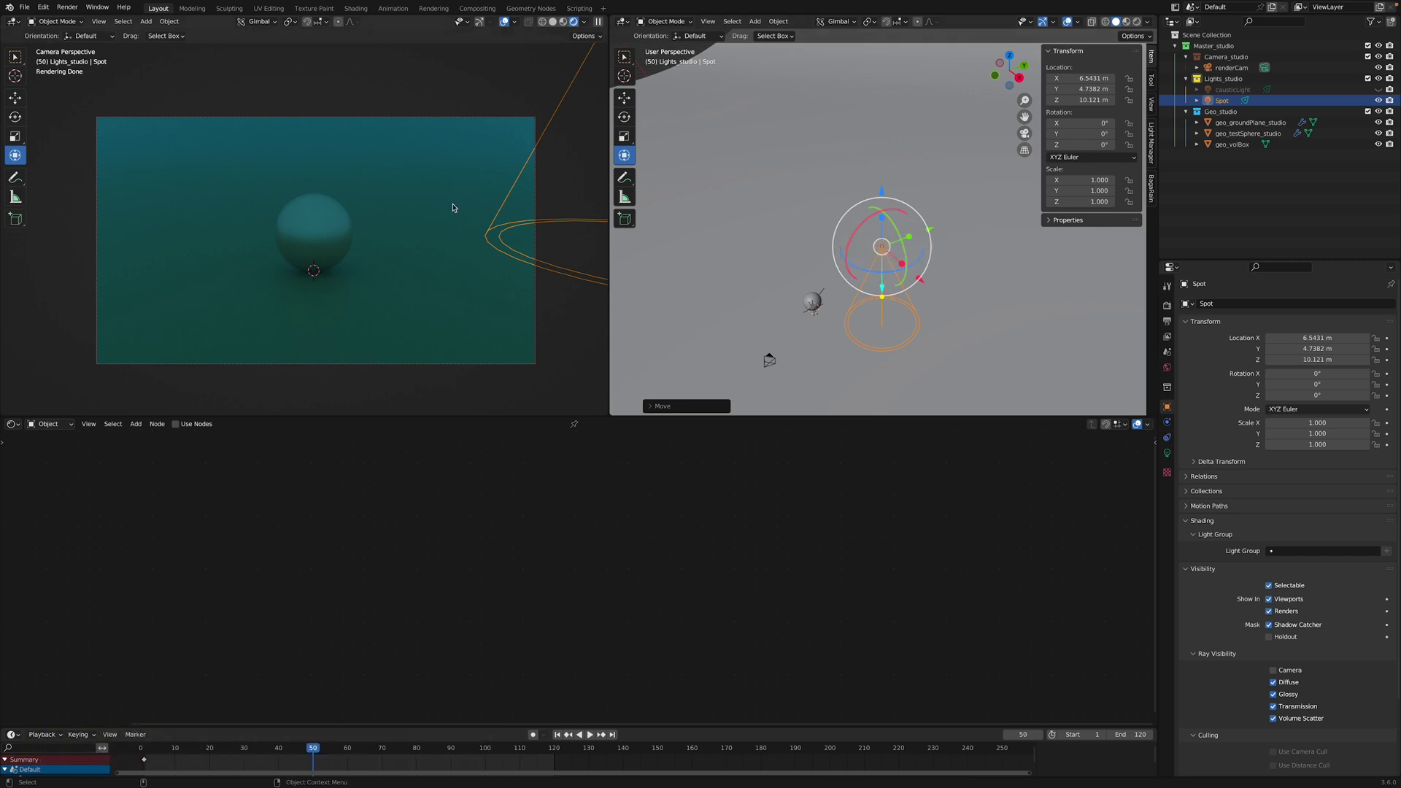
# - Shift the spot light along the Y axis to a Y location of about 3.28 m
pyautogui.keyDown('shift'); pyautogui.moveTo(903, 229); pyautogui.dragTo(901, 218, button='middle'); pyautogui.keyUp('shift')
pyautogui.press('g')
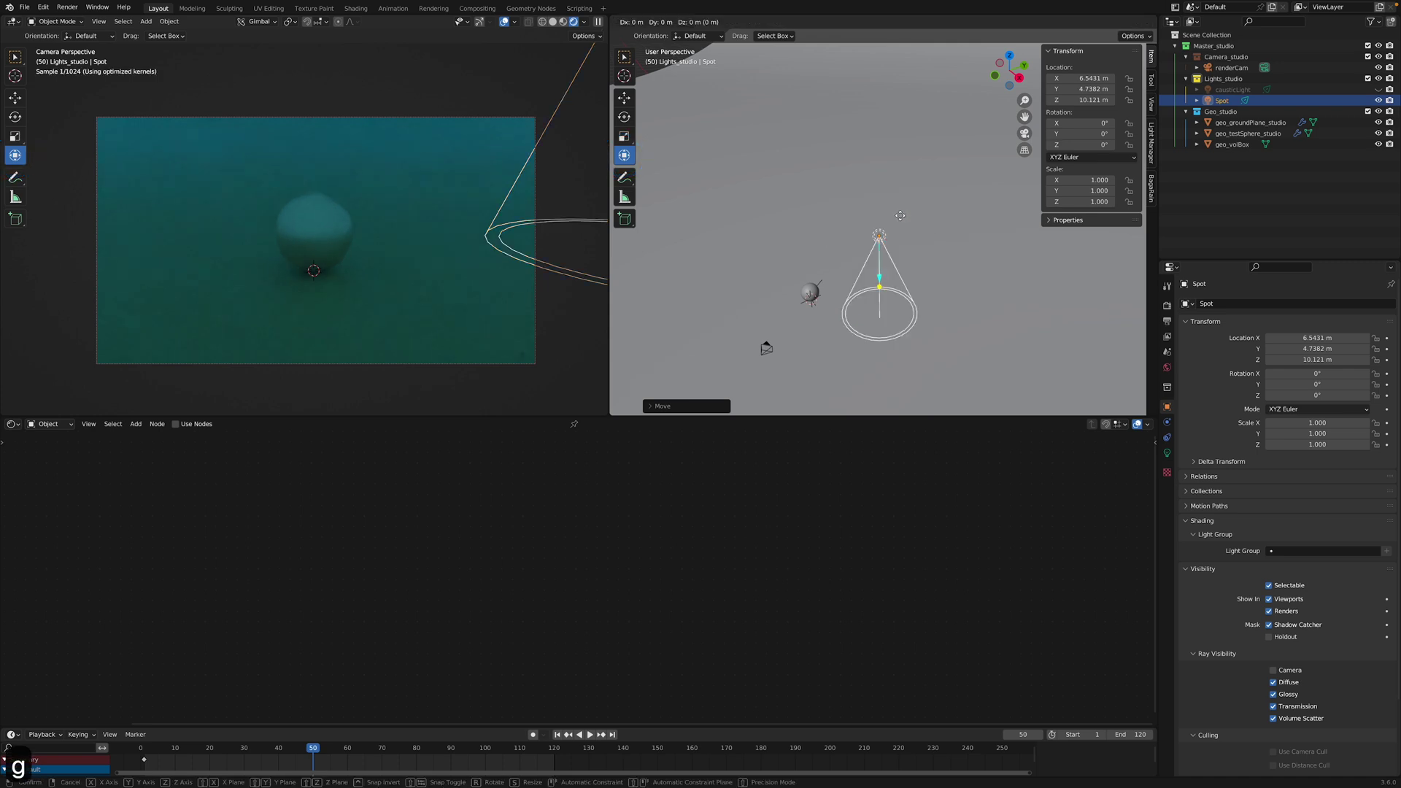
pyautogui.press('z')
pyautogui.press('x')
pyautogui.press('y')
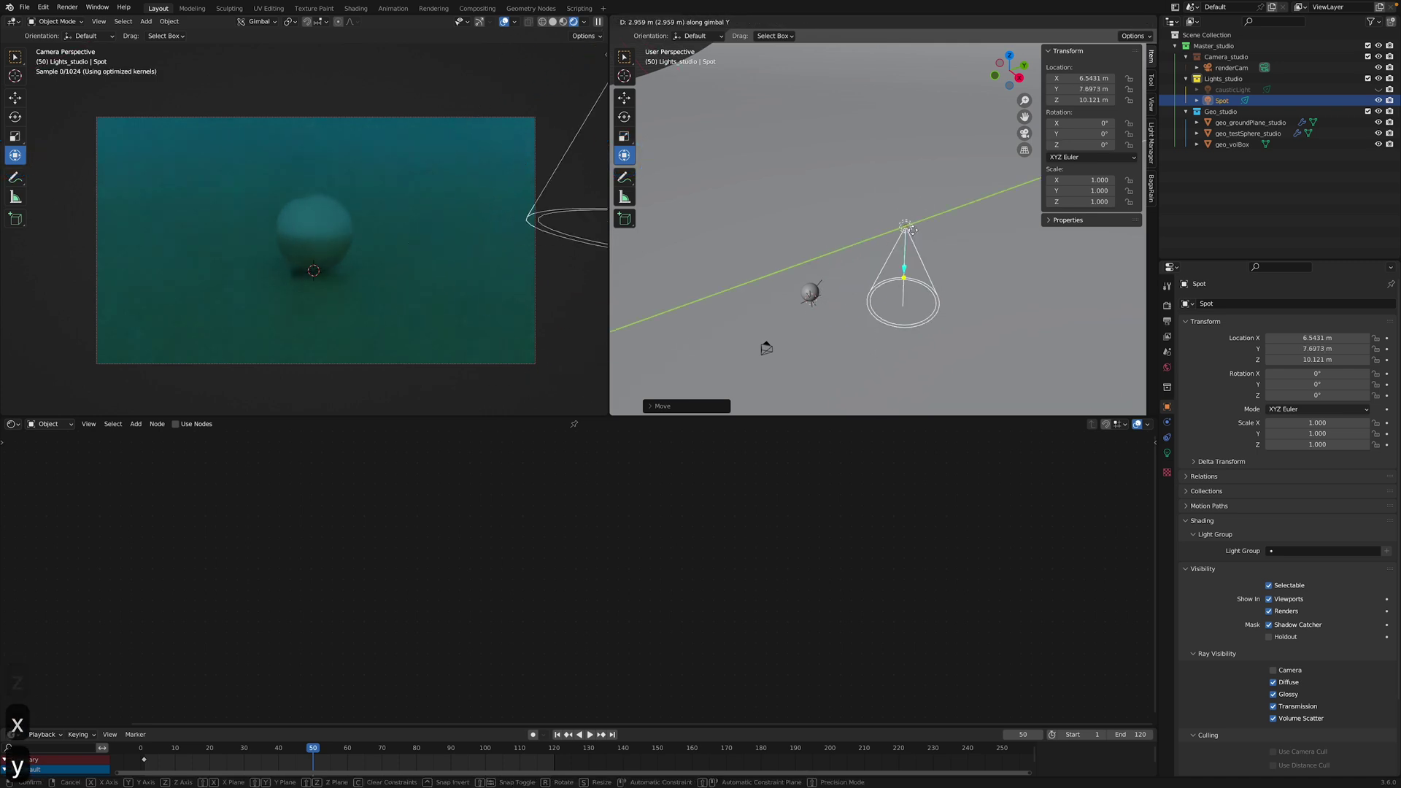
pyautogui.click(892, 272)
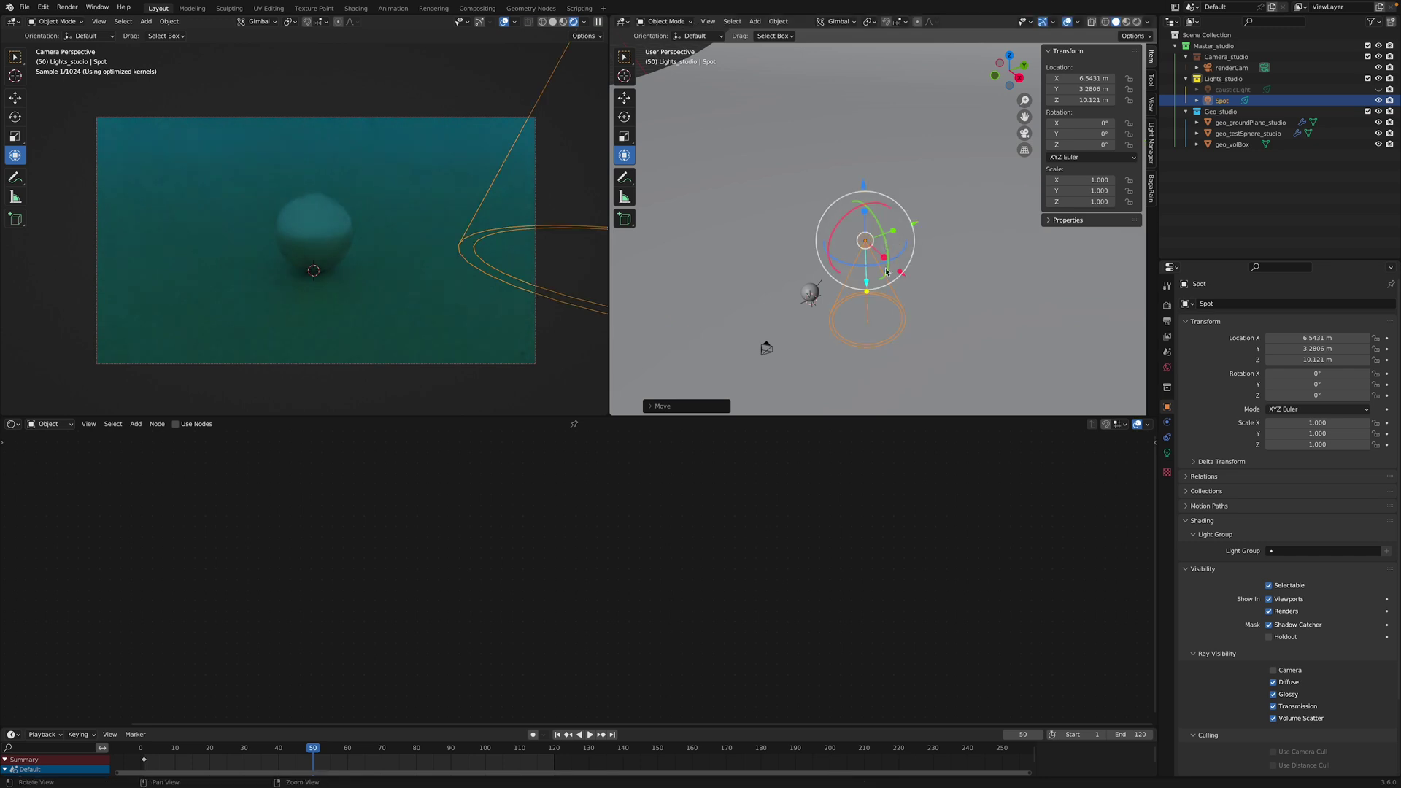
# - Try to rotate the spot light around its Y axis to aim it at the sphere, and undo the rotation
pyautogui.moveTo(891, 272); pyautogui.dragTo(896, 260, button='middle')
pyautogui.press('space')
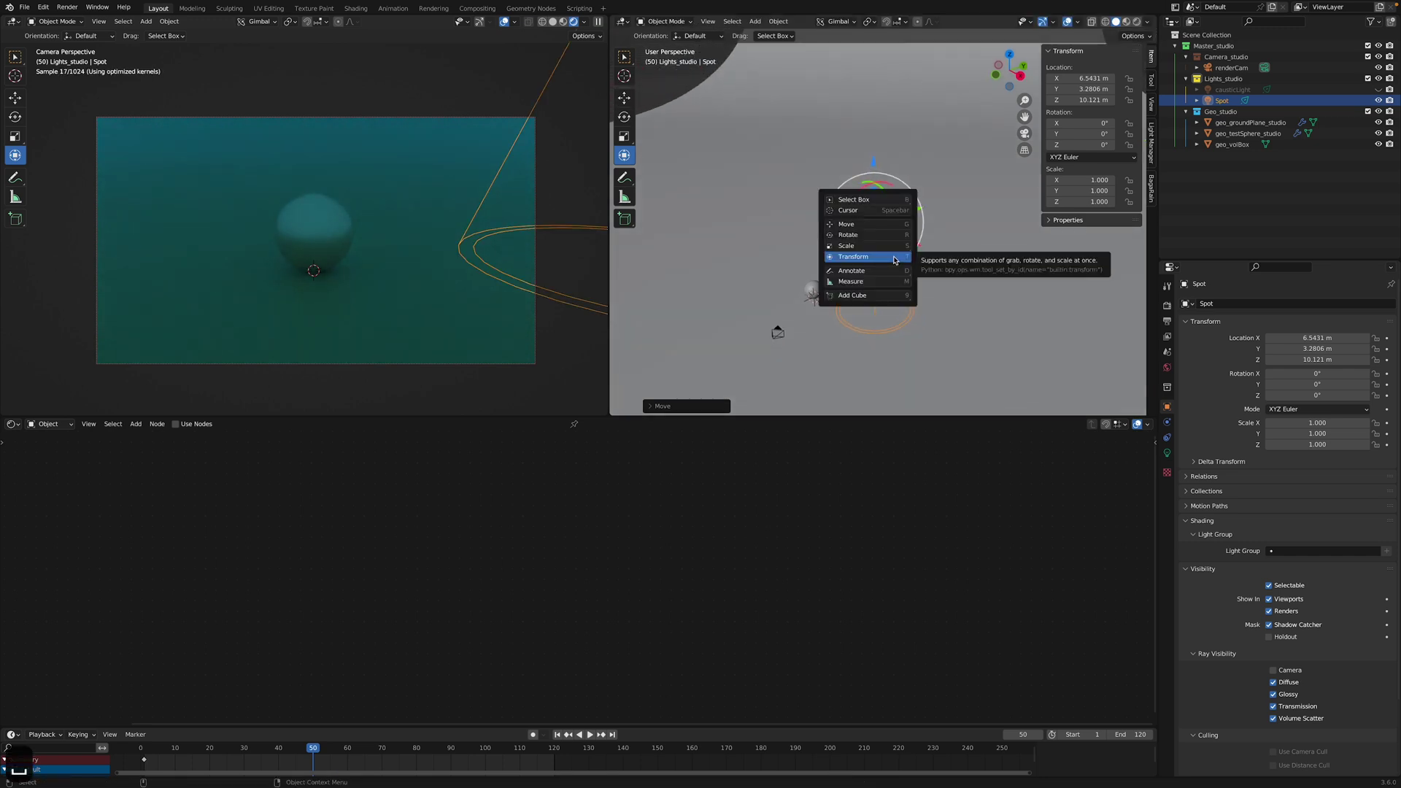
pyautogui.press('space')
pyautogui.hotkey('shift', 'space')
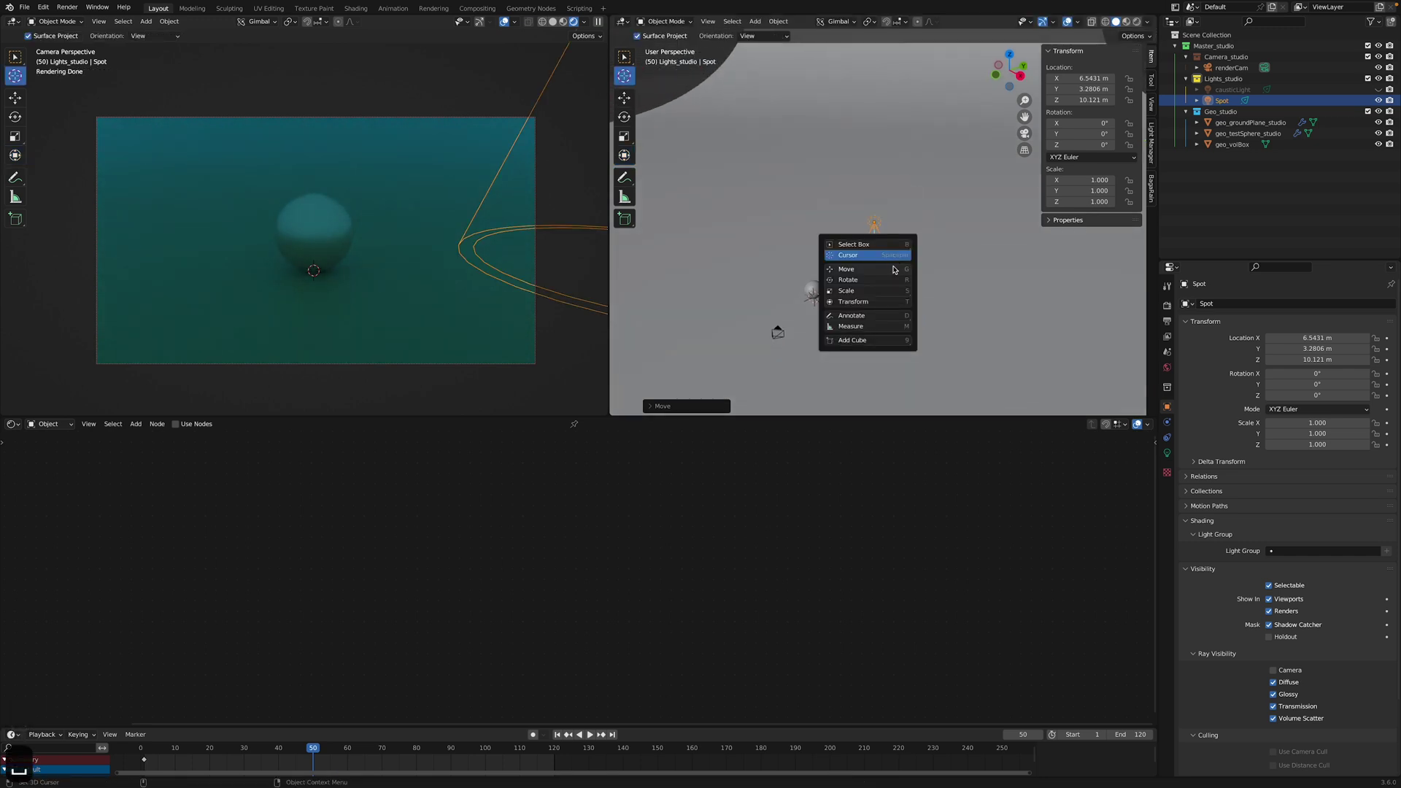
pyautogui.press('r')
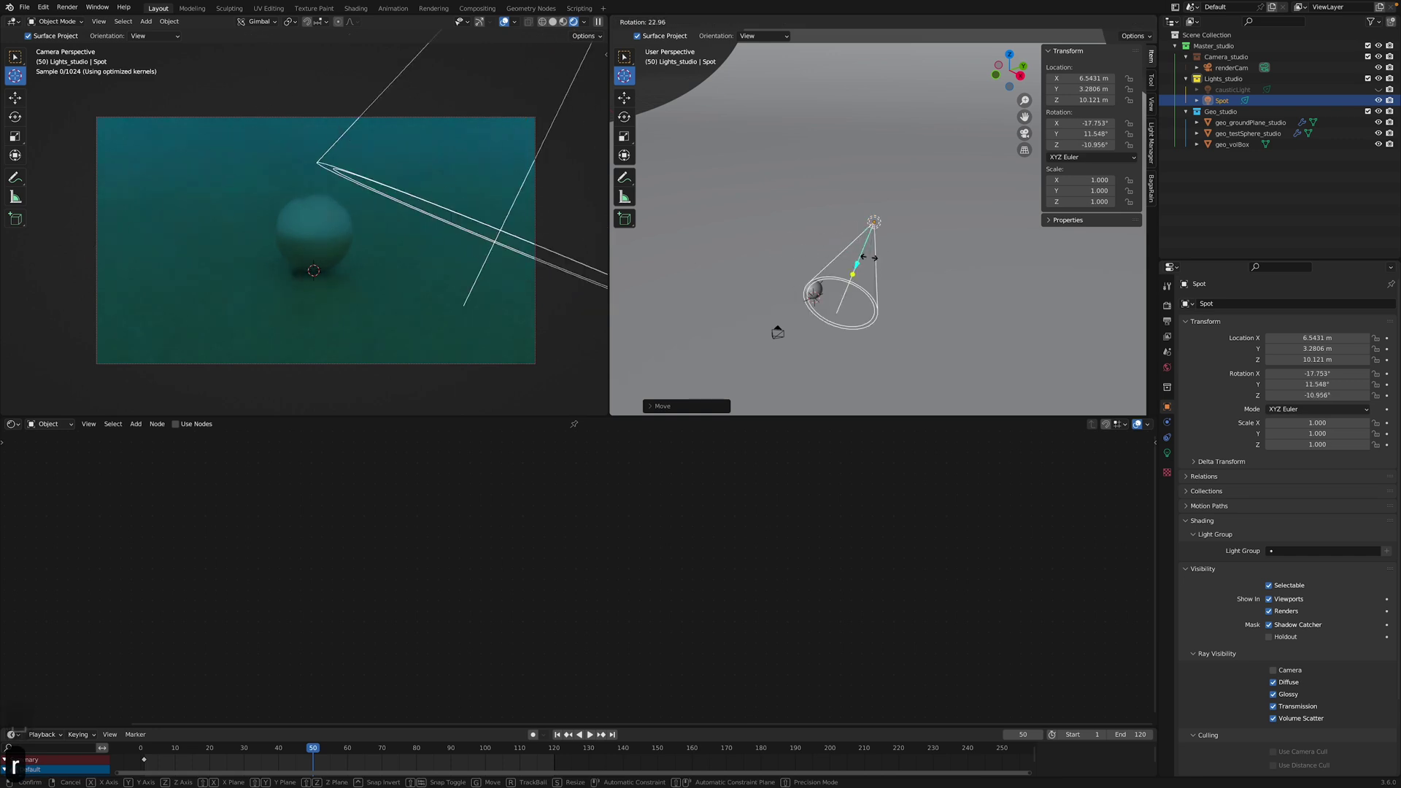
pyautogui.press('z')
pyautogui.press('x')
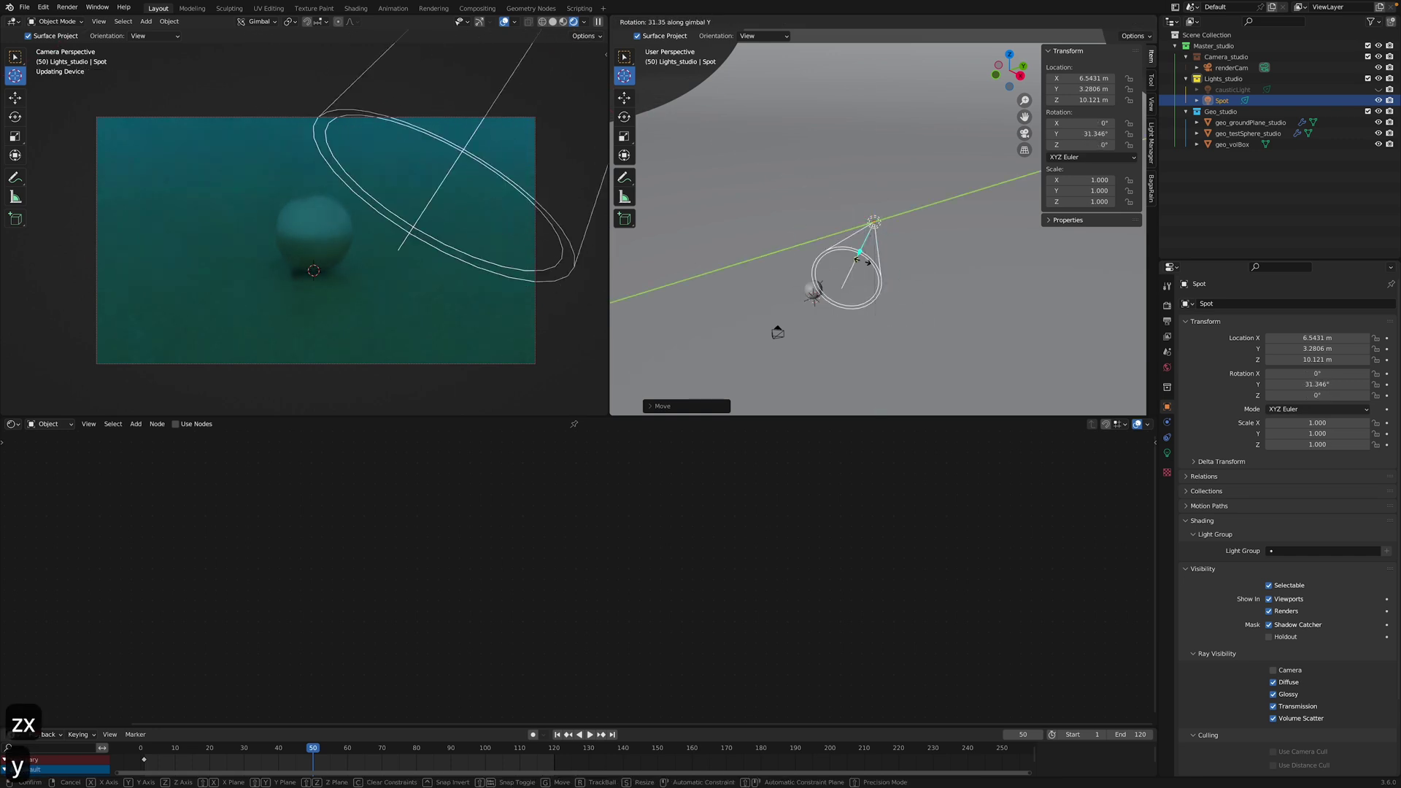
pyautogui.click(879, 263)
pyautogui.press('super+z')
pyautogui.moveTo(883, 266)
pyautogui.mouseDown(button='middle')
pyautogui.moveTo(885, 278)
pyautogui.moveTo(866, 267)
pyautogui.mouseUp(button='middle')
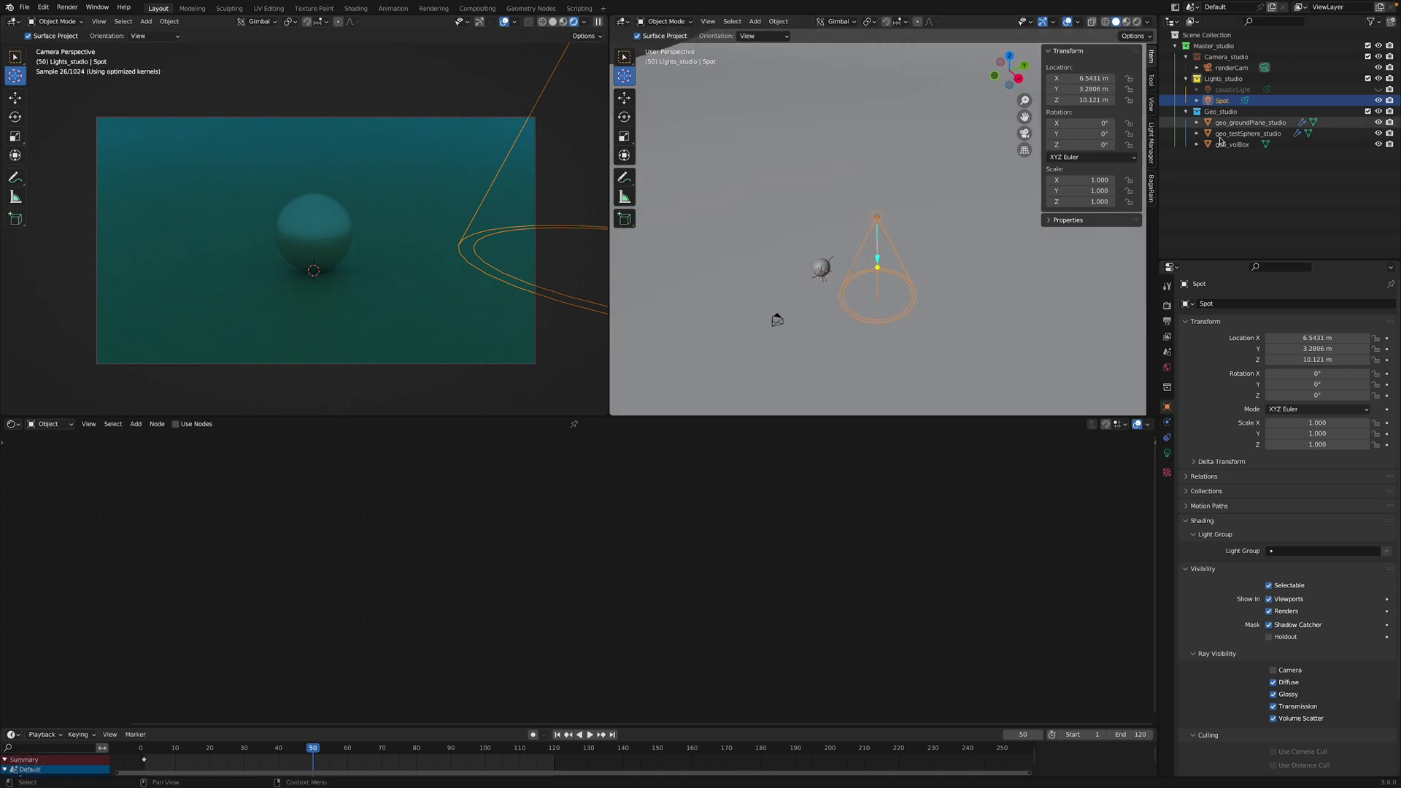
# - Copy causticLight's X location of 6.7601 m to the spot light
pyautogui.click(1233, 89)
pyautogui.click(1102, 78)
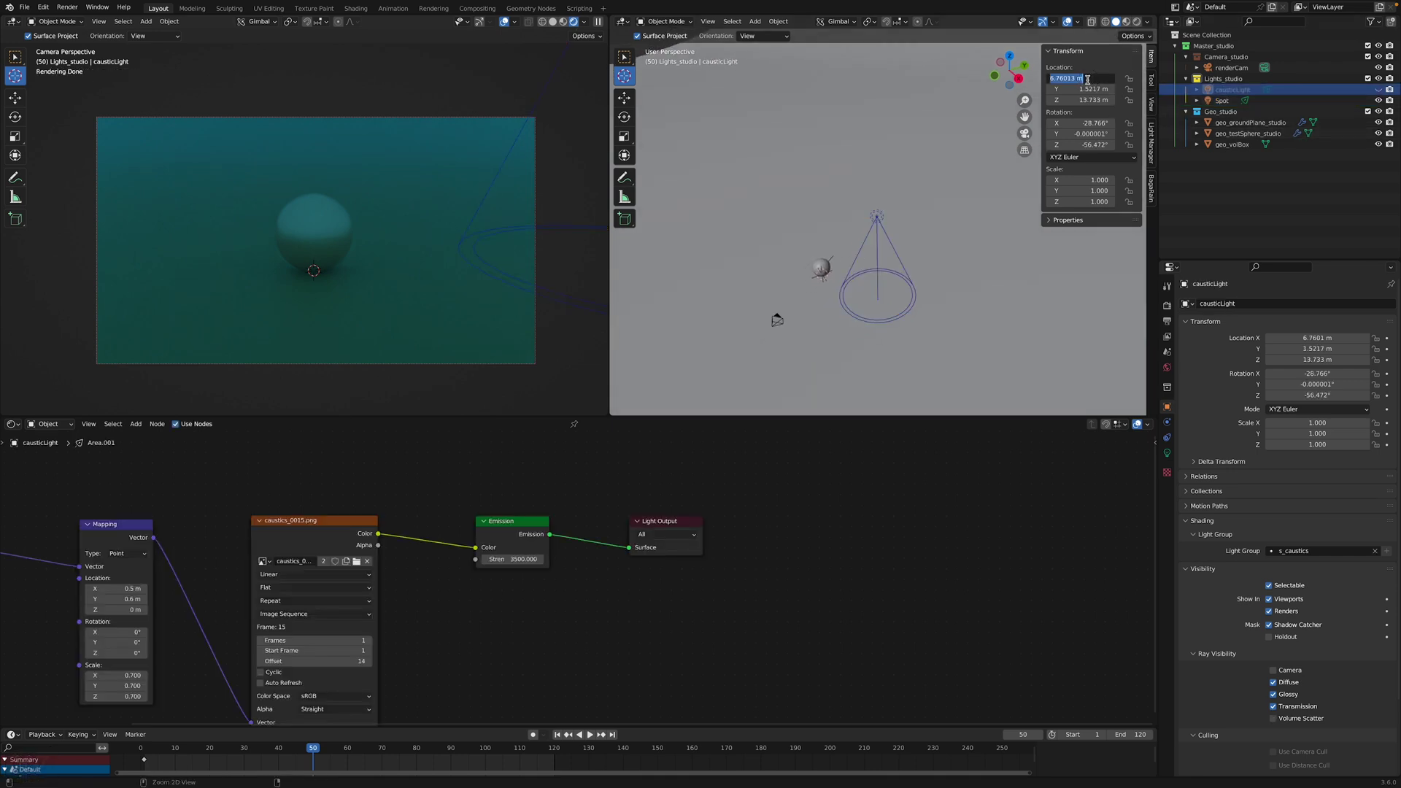
pyautogui.press('super+c')
pyautogui.click(1225, 102)
pyautogui.click(1224, 103)
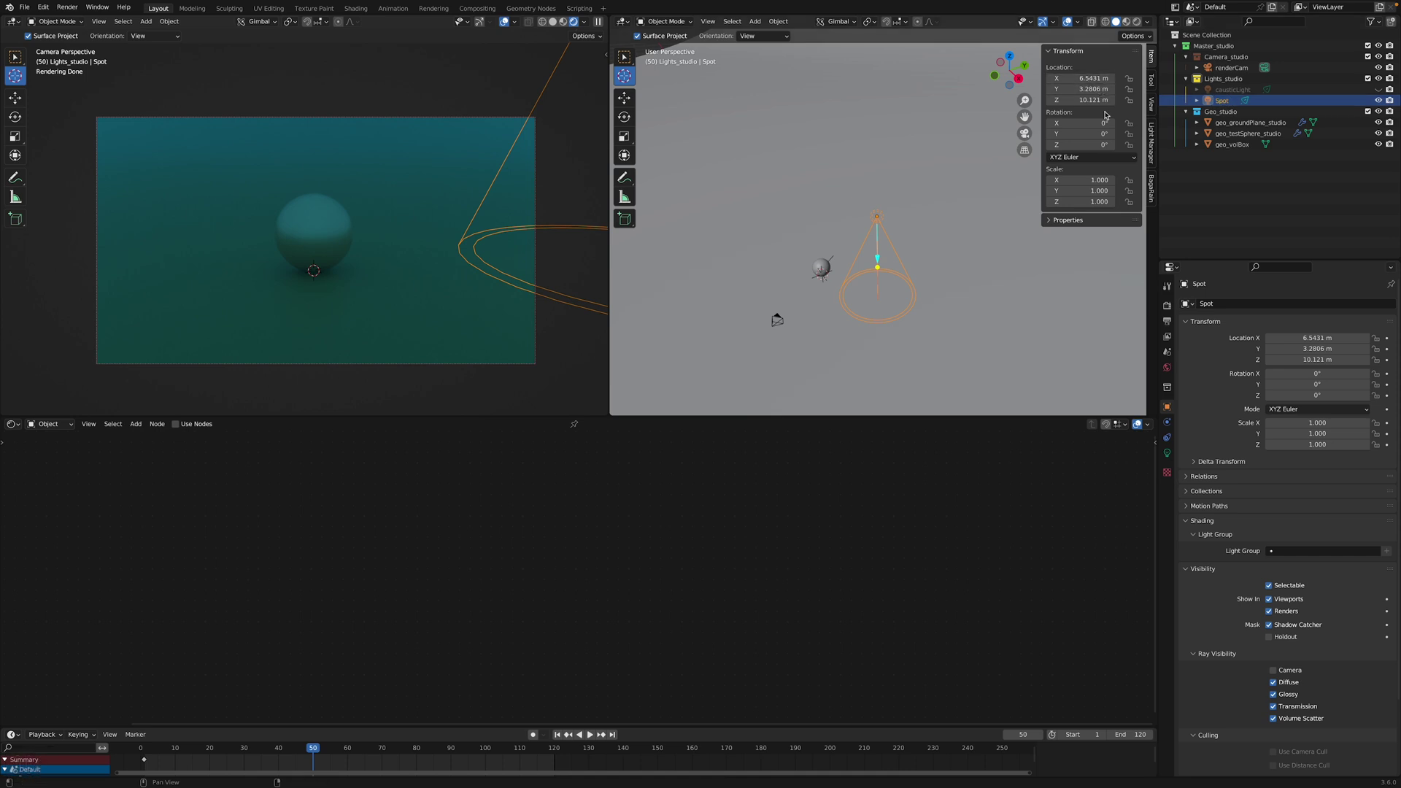
pyautogui.click(1088, 78)
pyautogui.press('super+v')
pyautogui.press('Return')
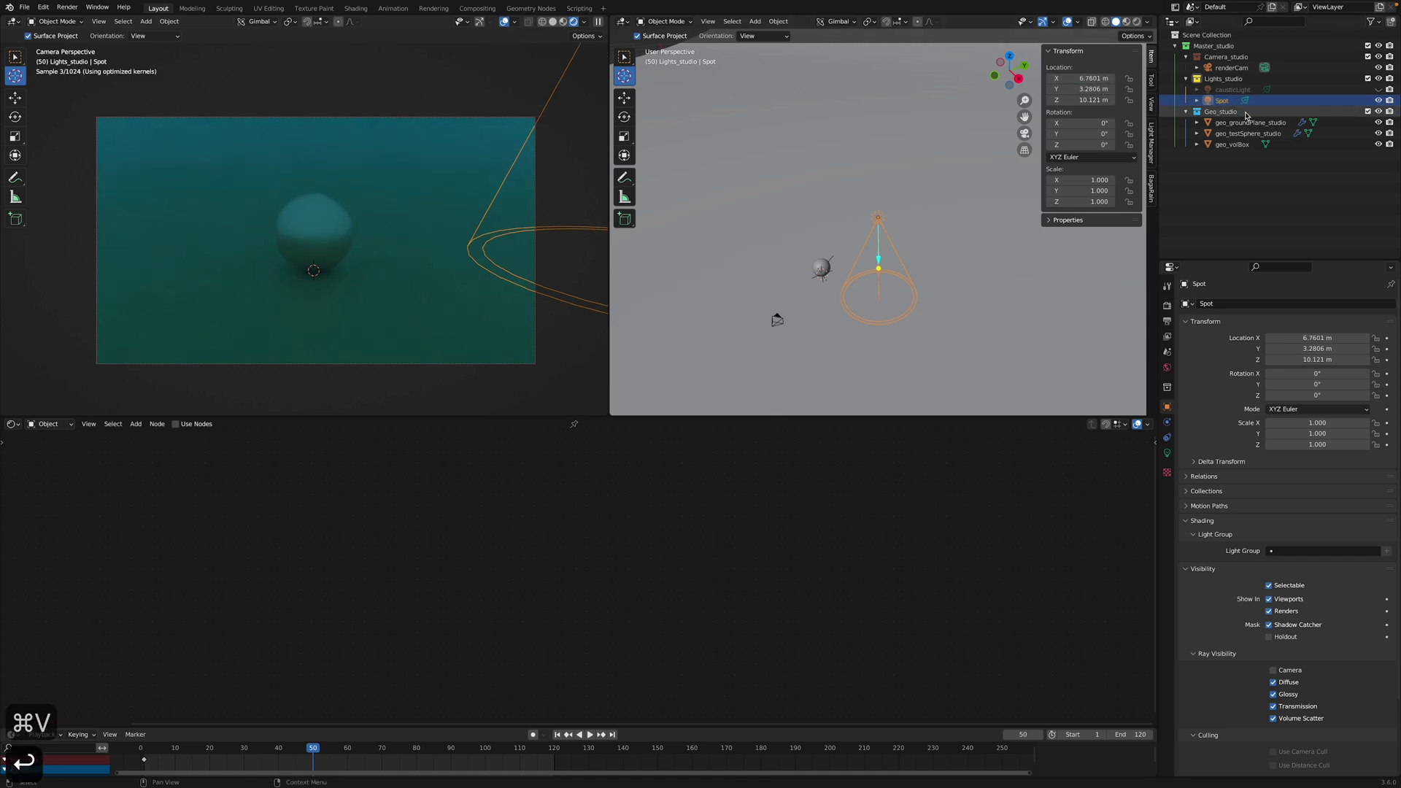
# - Copy causticLight's Y location of 1.5217 m to the spot light
pyautogui.click(1232, 89)
pyautogui.click(1087, 88)
pyautogui.press('super+c')
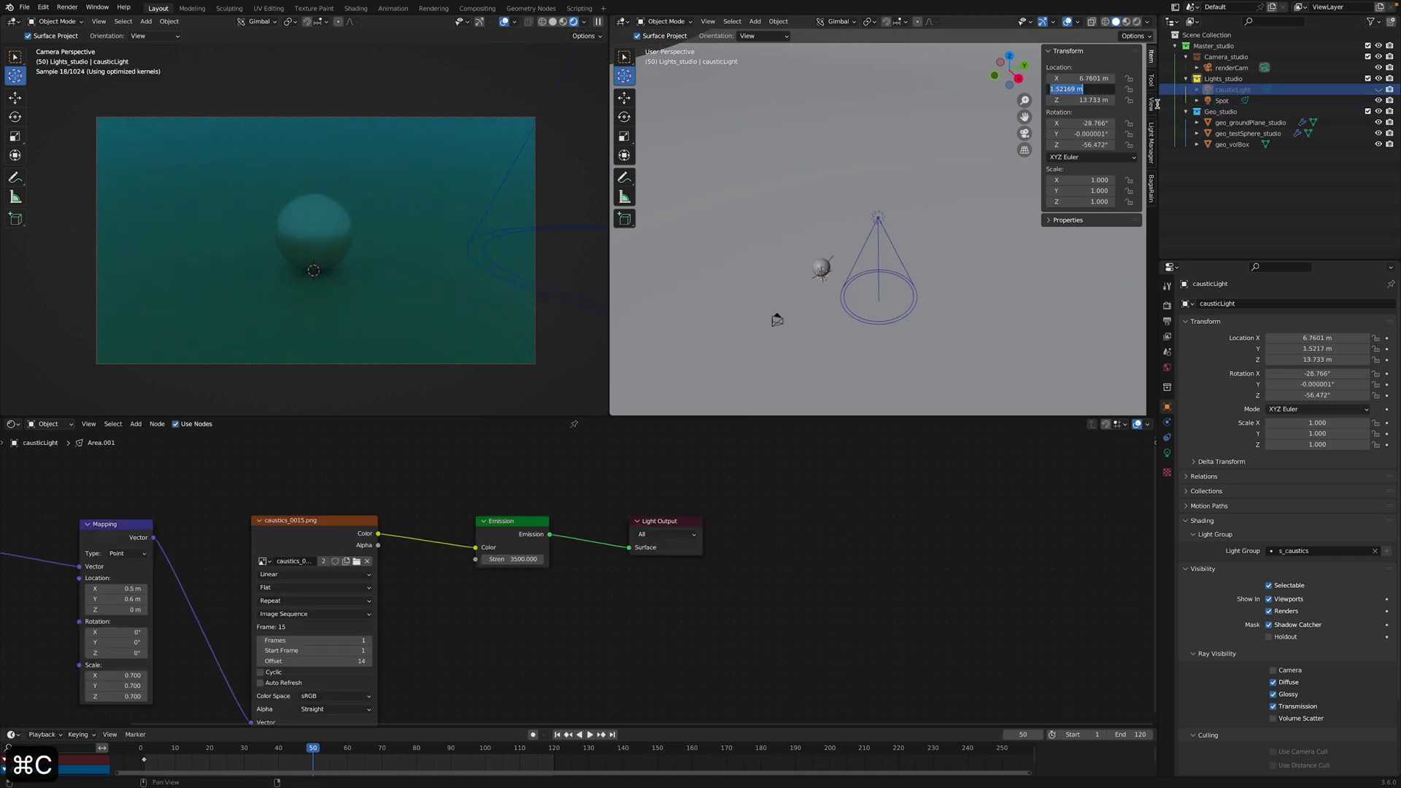
pyautogui.click(1222, 100)
pyautogui.click(1087, 88)
pyautogui.press('super+v')
pyautogui.press('Return')
# - Copy causticLight's Z location of 13.733 m to the spot light
pyautogui.click(1232, 89)
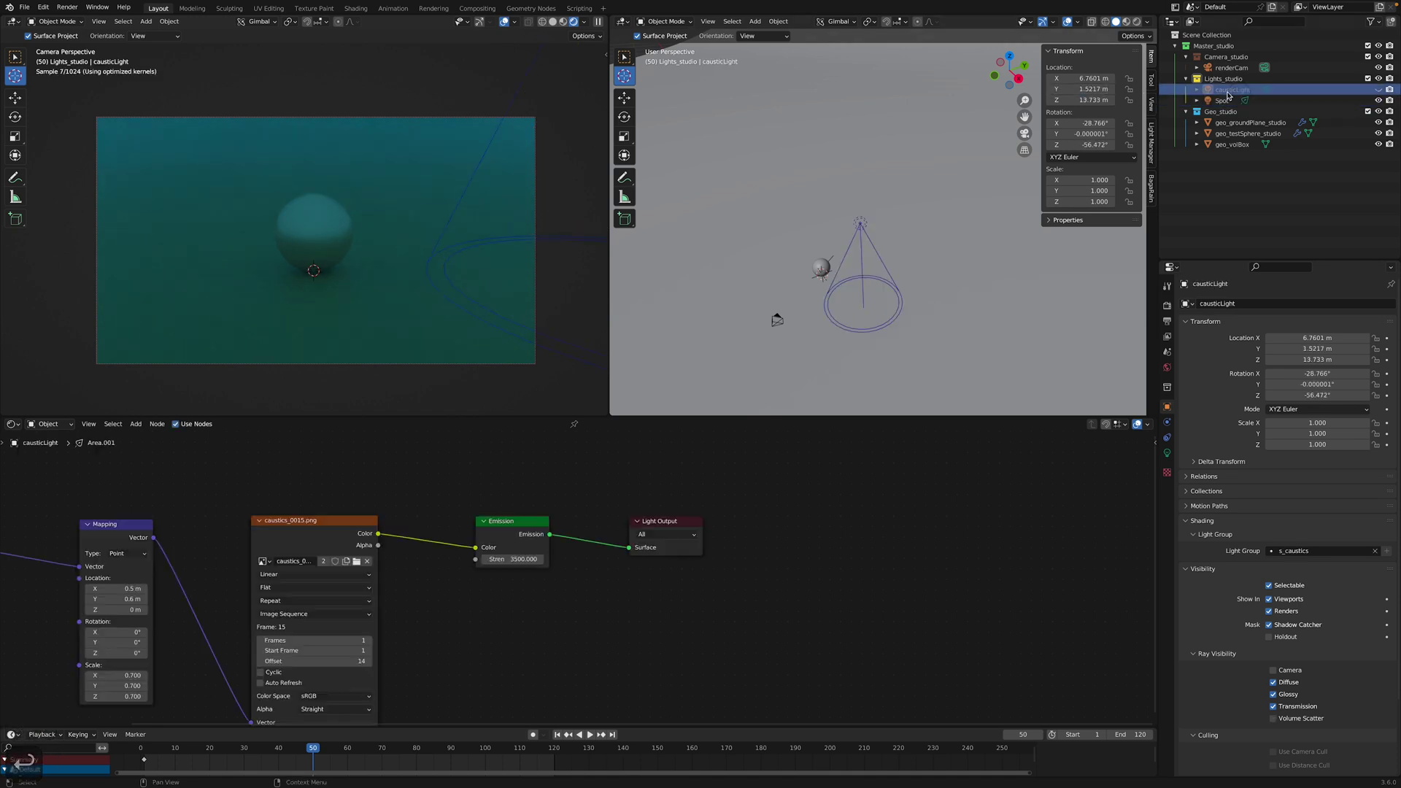
pyautogui.click(1084, 98)
pyautogui.press('super+c')
pyautogui.click(1189, 104)
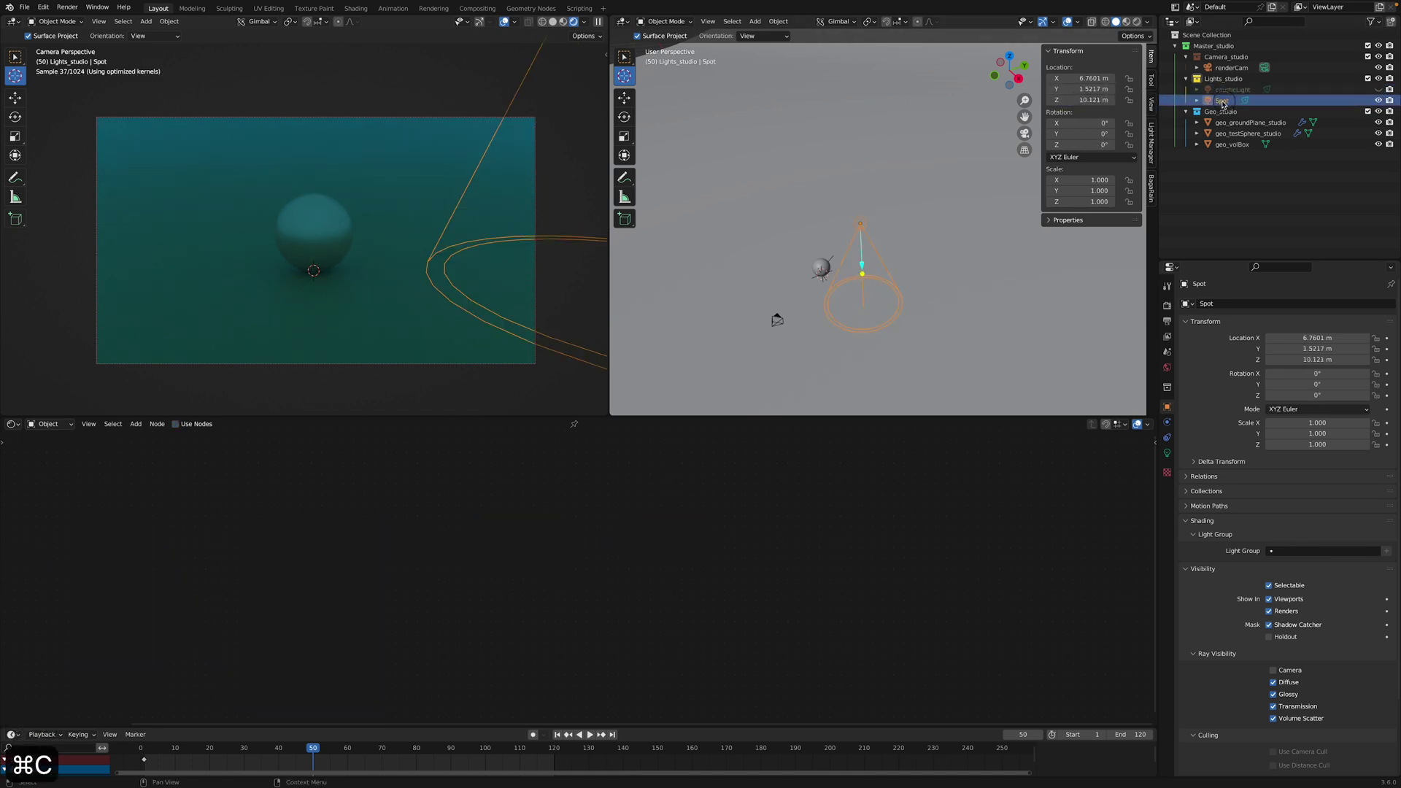
pyautogui.click(1081, 100)
pyautogui.press('super+v')
pyautogui.press('Return')
# - Copy causticLight's X rotation of -28.766° to the spot light
pyautogui.click(1233, 89)
pyautogui.click(1106, 124)
pyautogui.press('super+c')
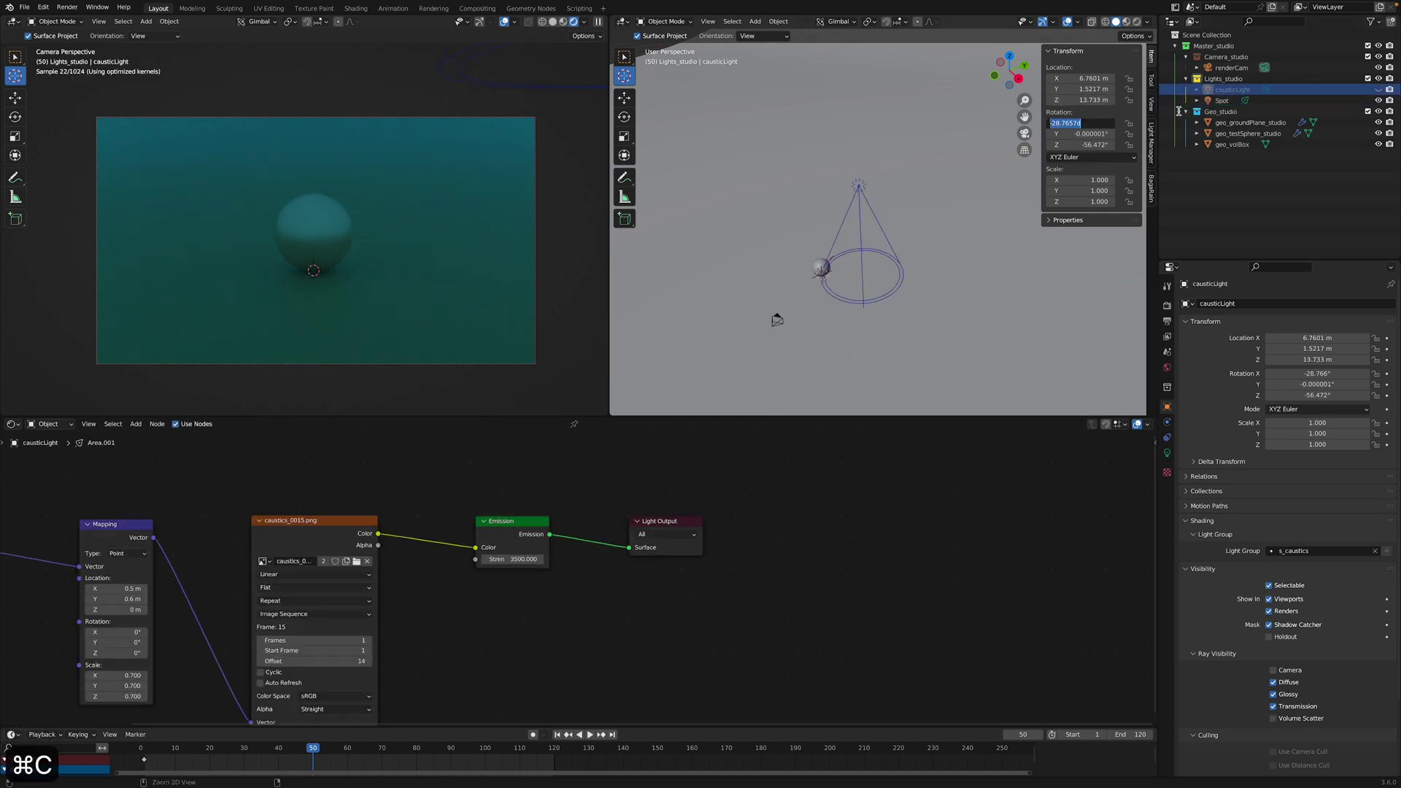
pyautogui.click(1222, 101)
pyautogui.click(1094, 123)
pyautogui.press('super+v')
pyautogui.press('Return')
# - Copy causticLight's Z rotation of -56.472° to the spot light
pyautogui.click(1232, 89)
pyautogui.click(1085, 146)
pyautogui.press('super+c')
pyautogui.click(1221, 101)
pyautogui.click(1104, 144)
pyautogui.press('super+v')
pyautogui.press('Return')
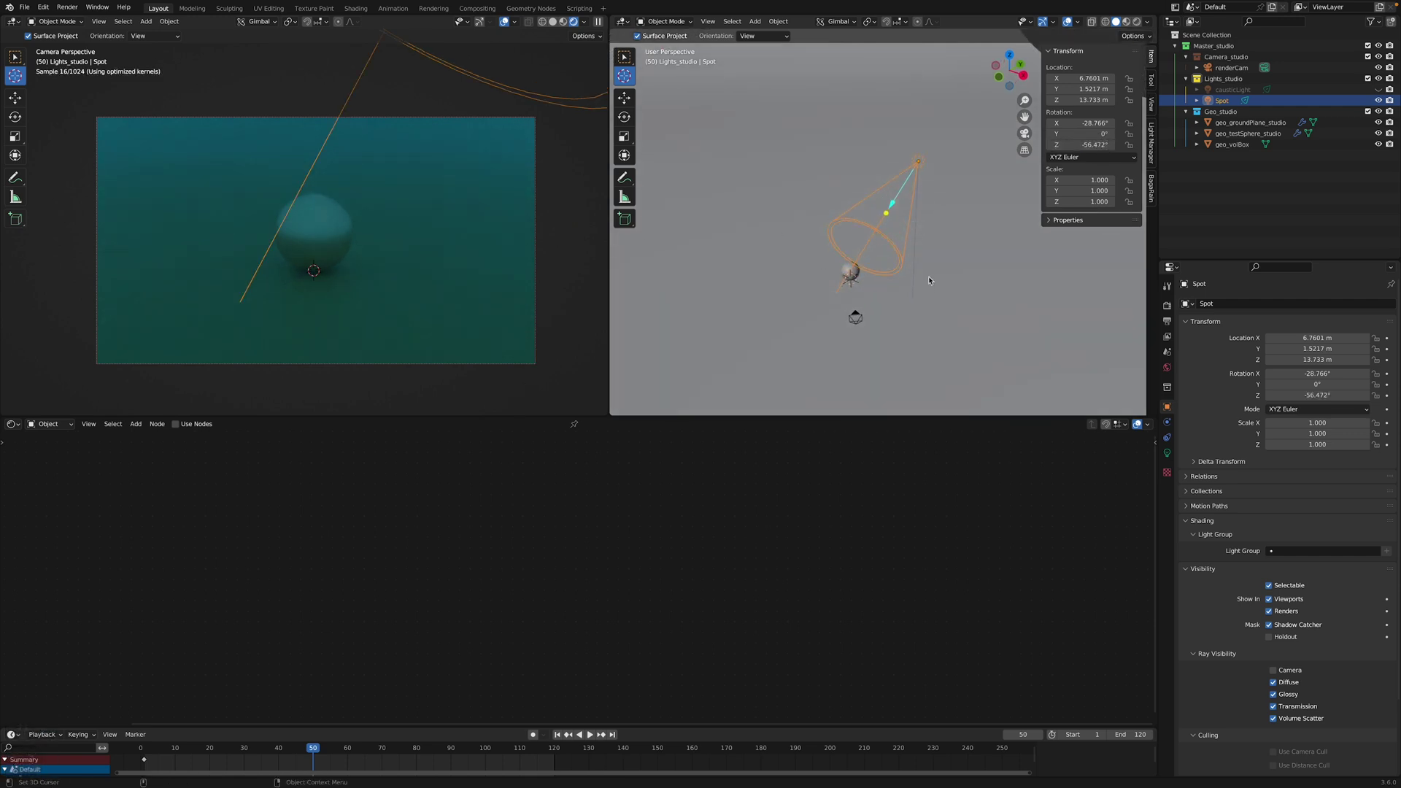
# - Enable shader nodes on the spot light and set its emission strength to 3500
pyautogui.scroll(3, 868, 284)
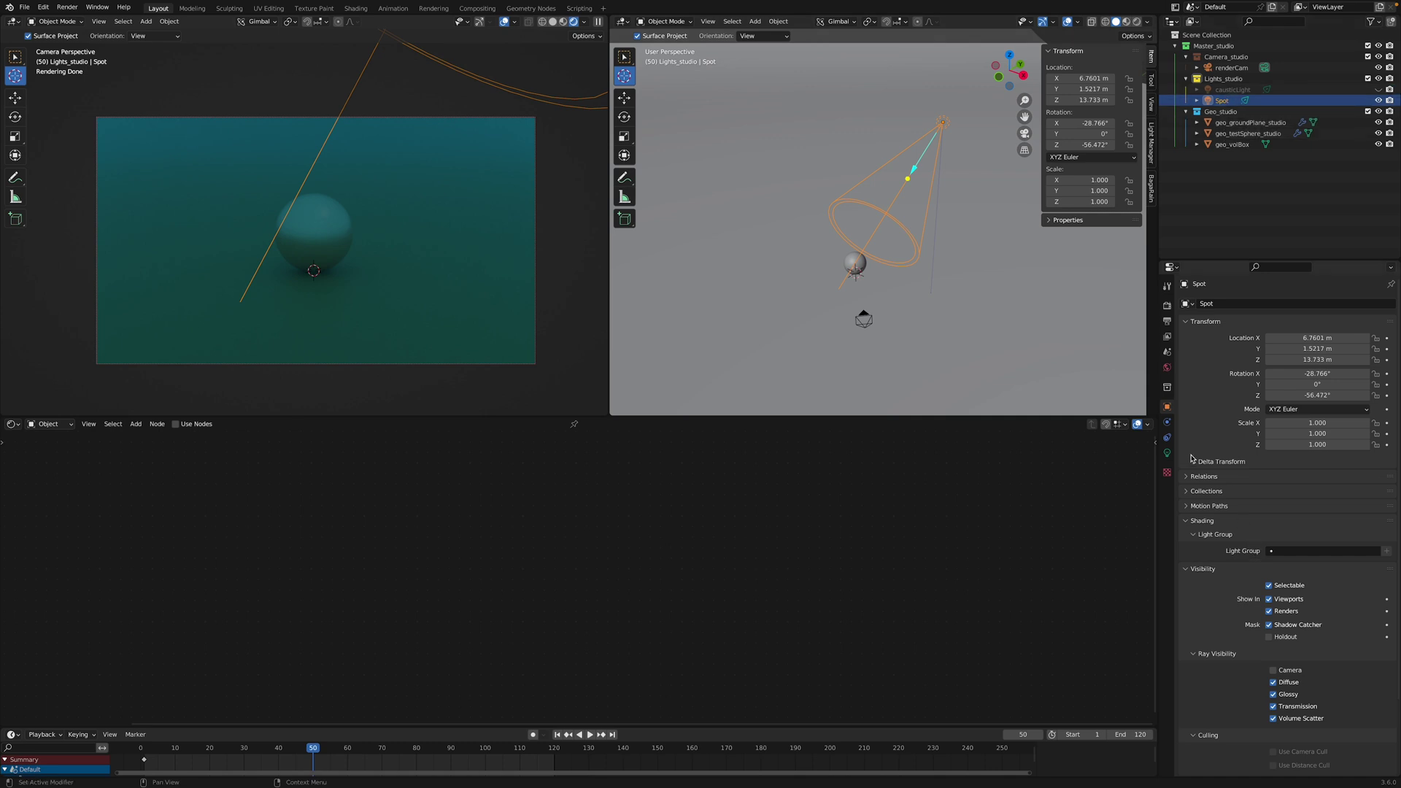
pyautogui.click(1168, 453)
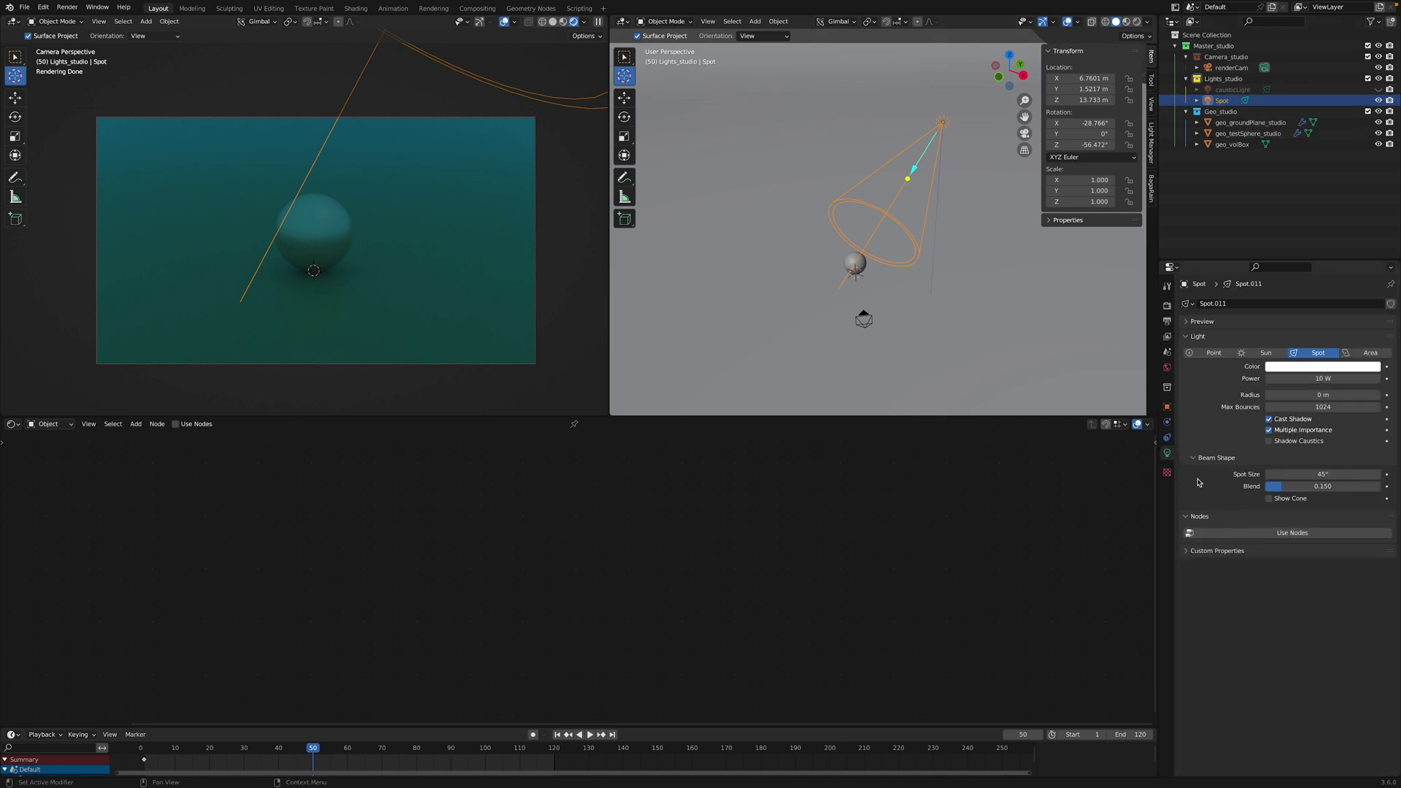
pyautogui.click(1293, 533)
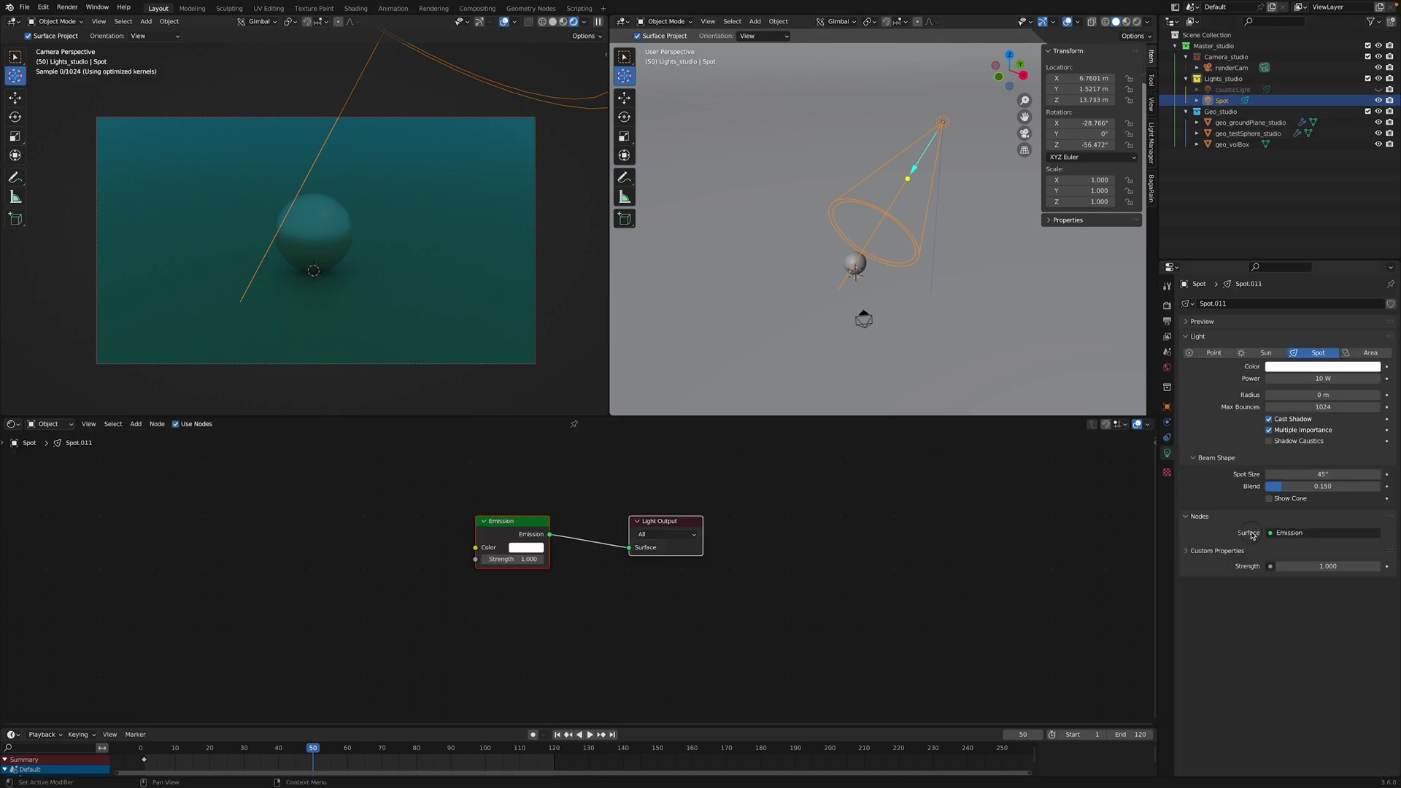
pyautogui.click(1316, 566)
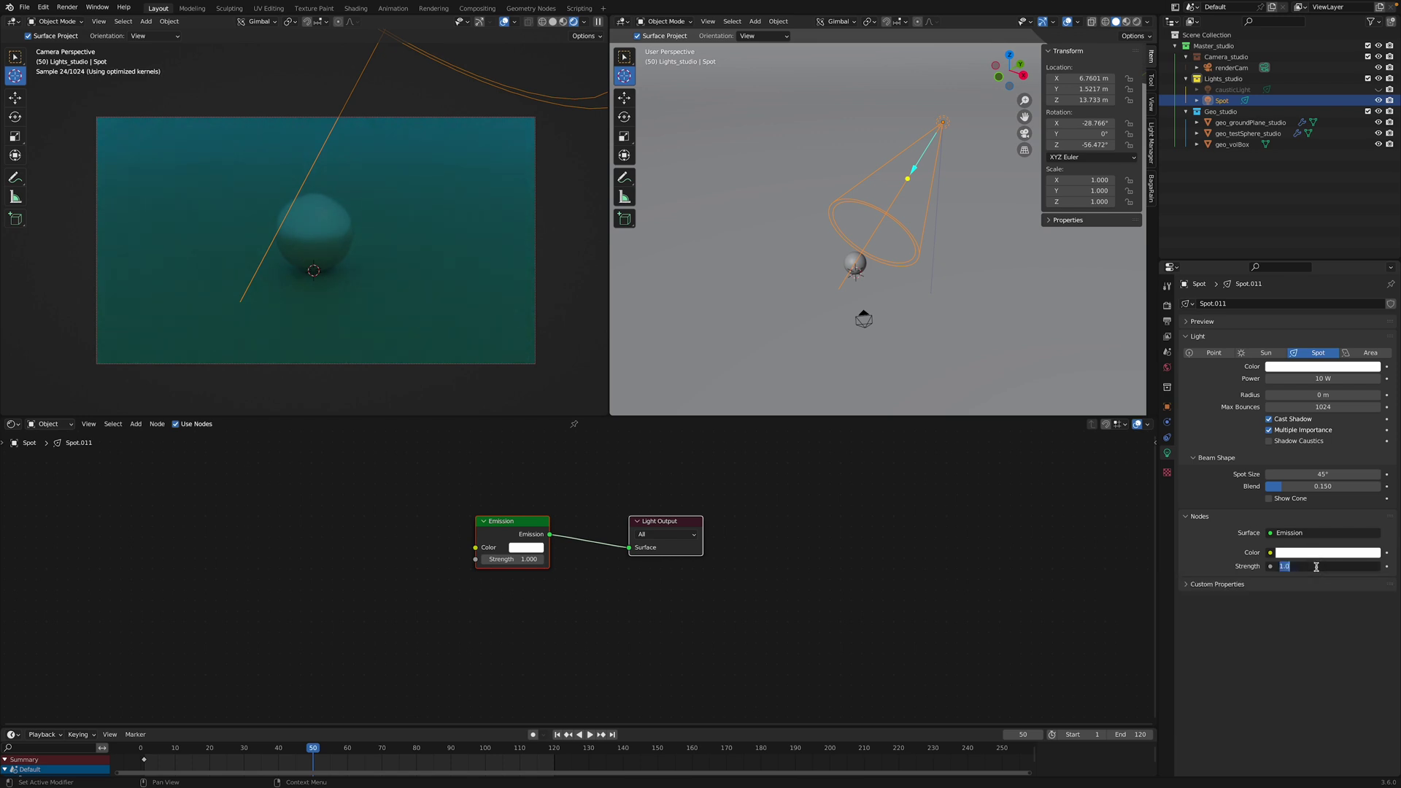
pyautogui.write('3500')
pyautogui.press('Return')
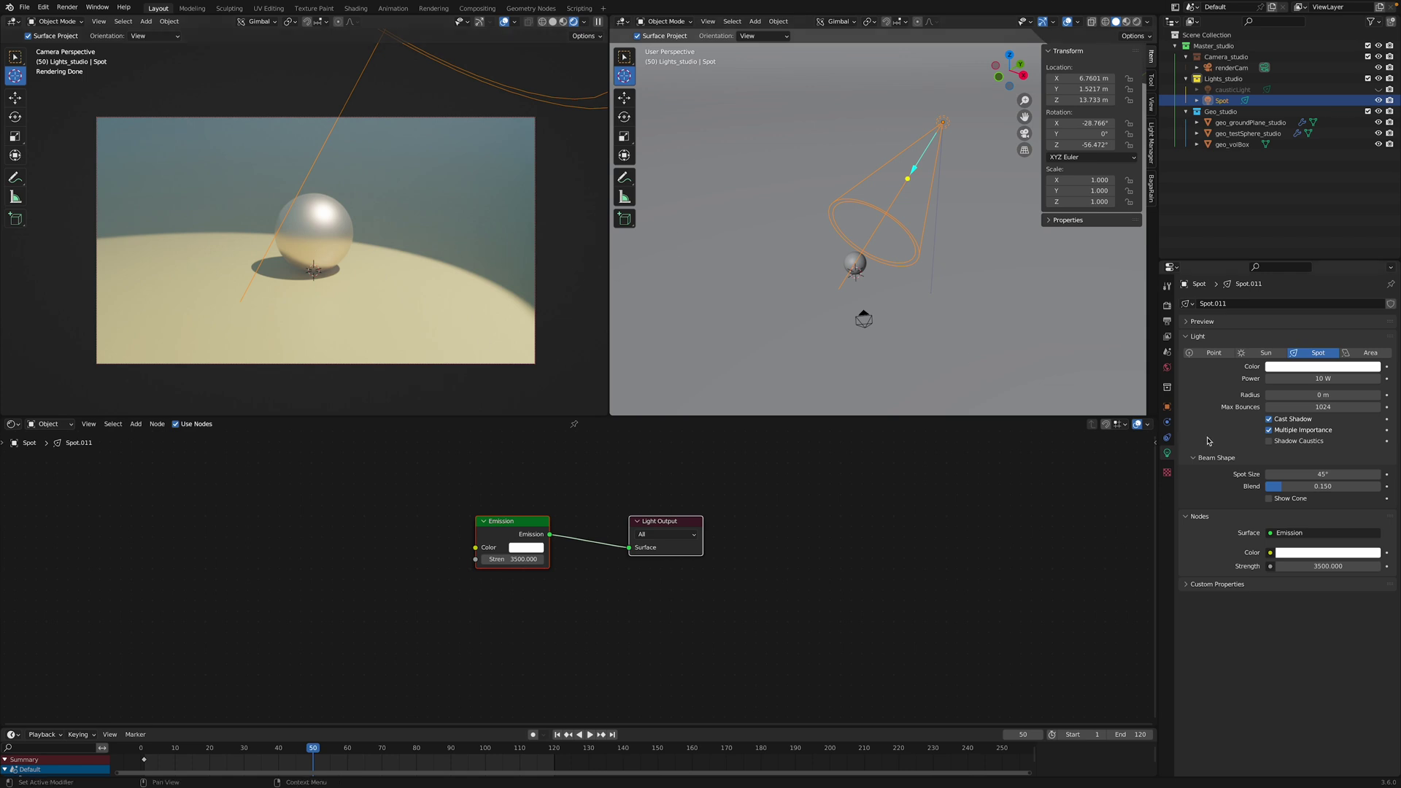
# - Match the spot light's beam shape to causticLight with a spot size of 100° and a blend of 1
pyautogui.click(1231, 91)
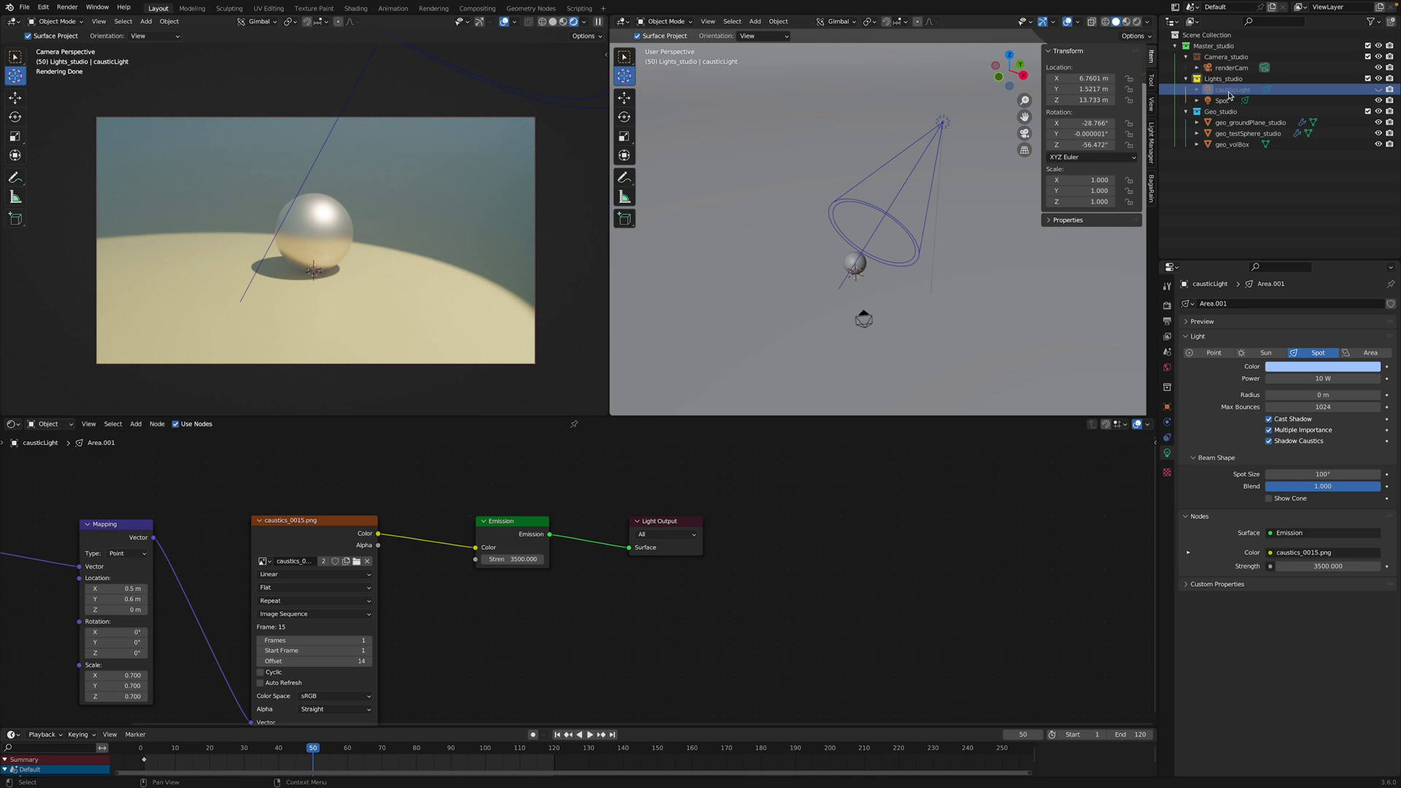
pyautogui.click(1229, 100)
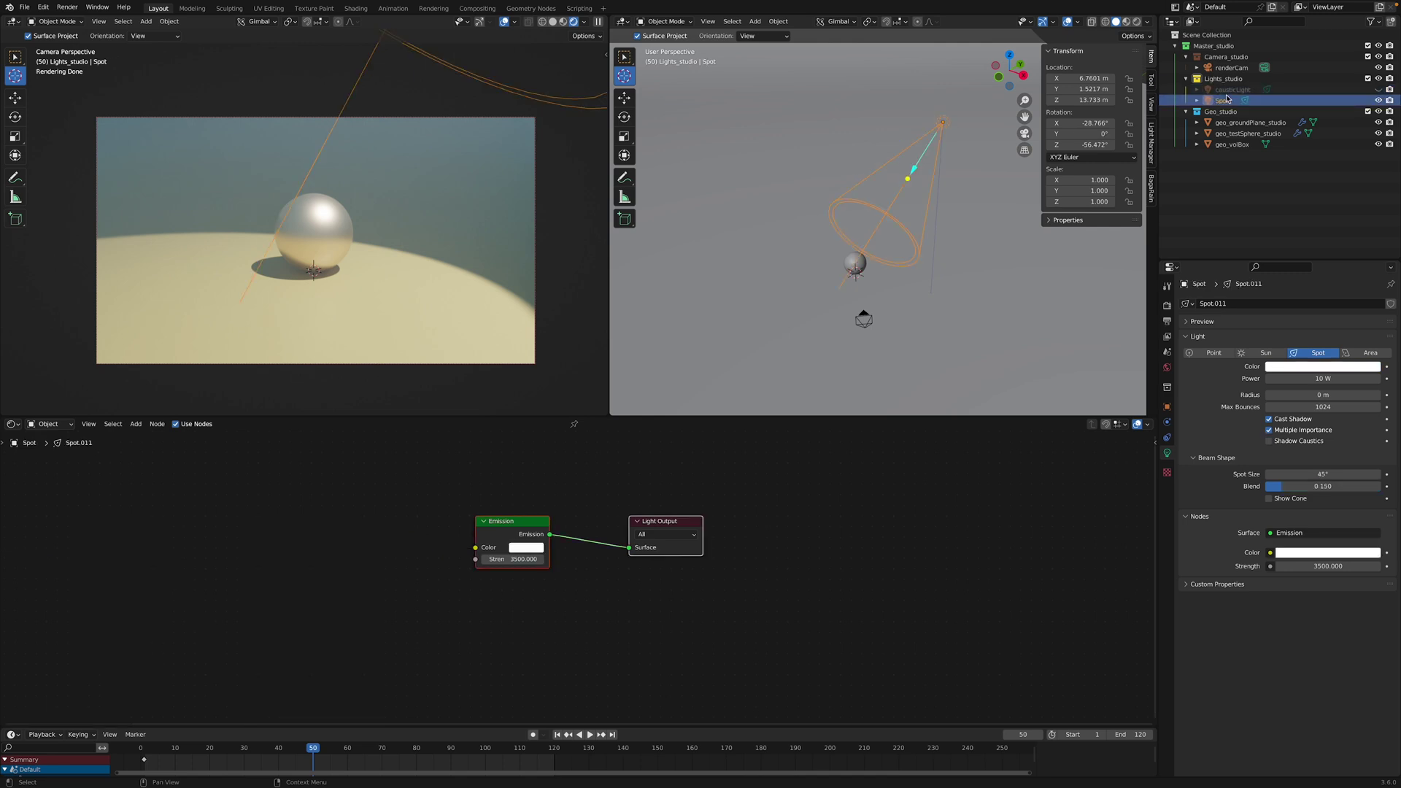
pyautogui.click(1327, 473)
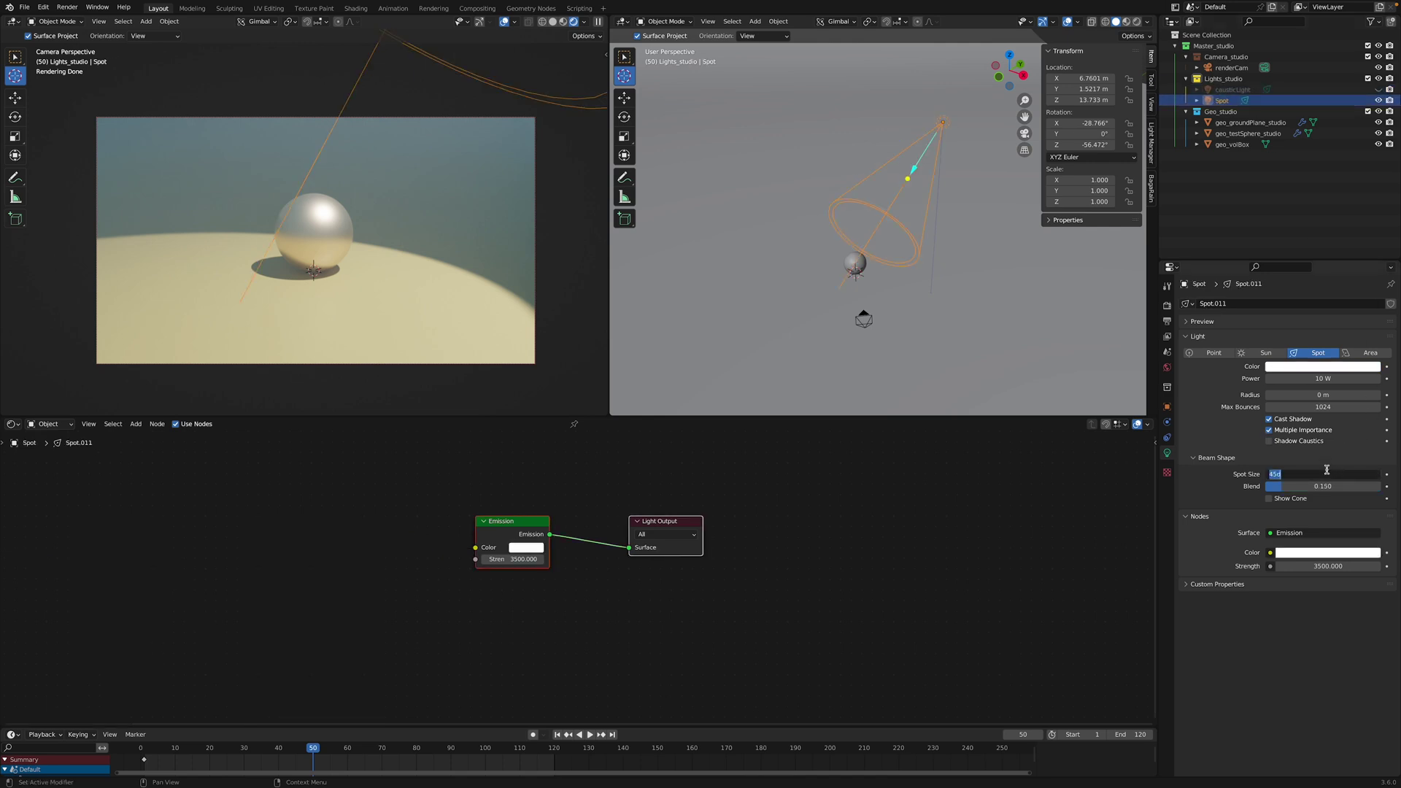
pyautogui.write('100')
pyautogui.press('Return')
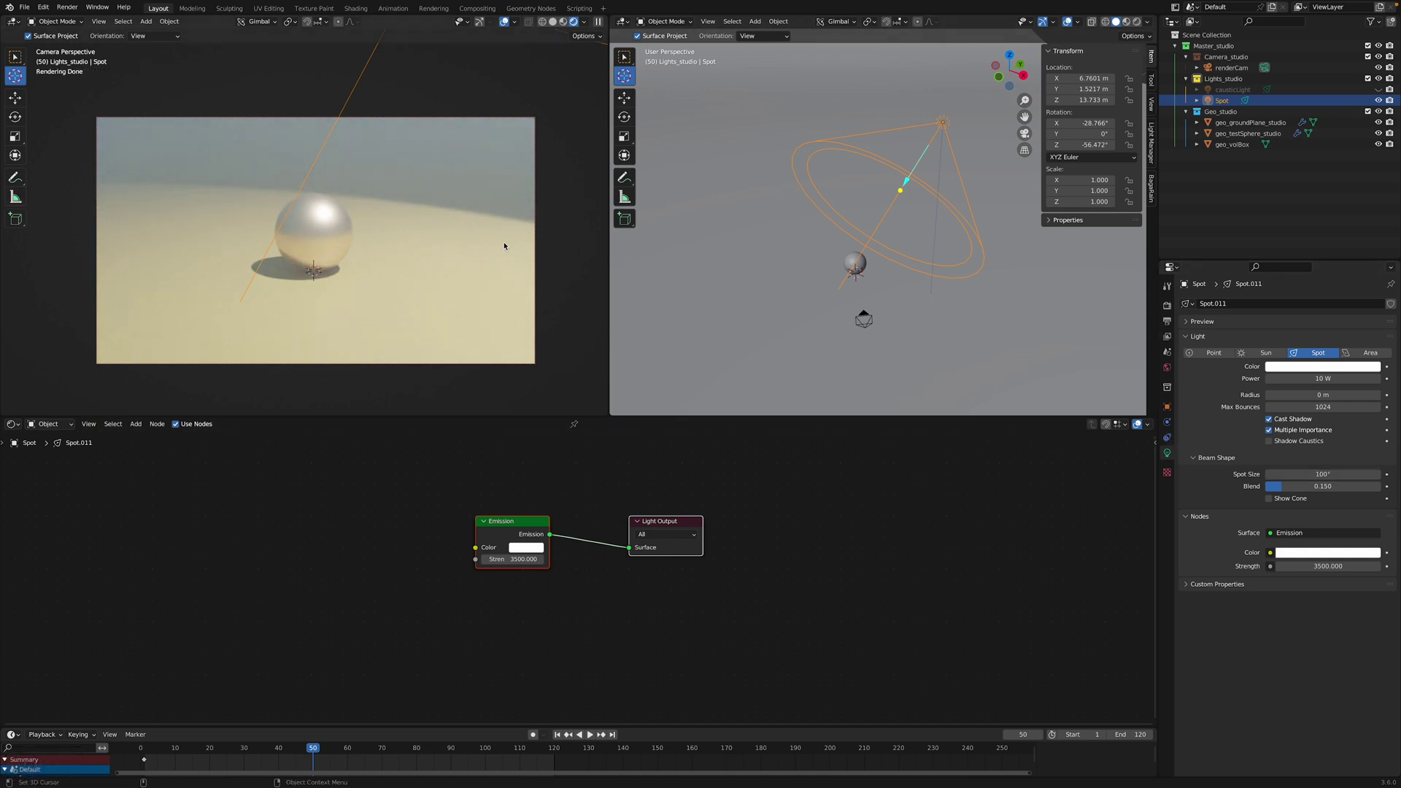
pyautogui.click(1327, 489)
pyautogui.write('1')
pyautogui.press('Return')
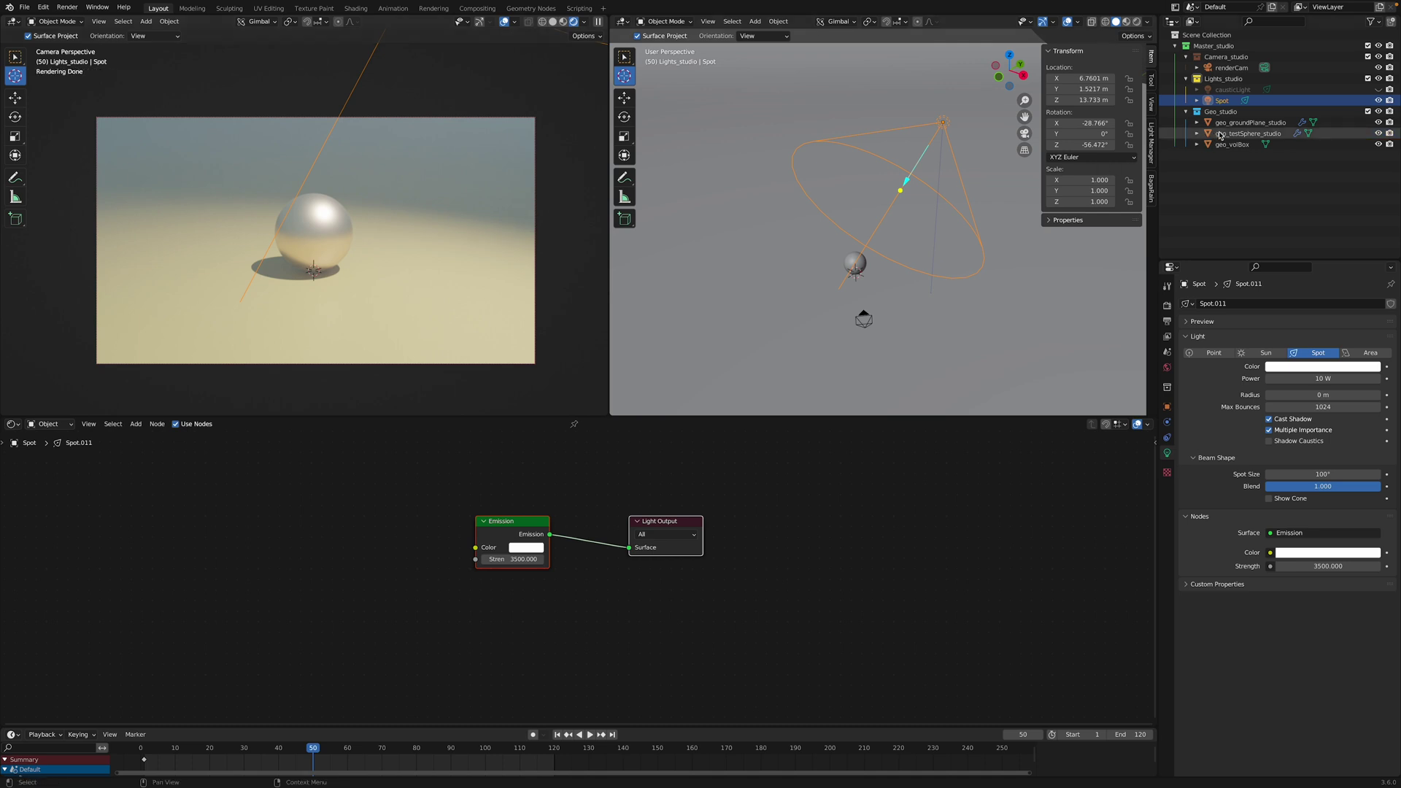
# - Copy causticLight's light color, hex ADCAFF, to the spot light
pyautogui.moveTo(620, 587); pyautogui.dragTo(693, 615, button='middle')
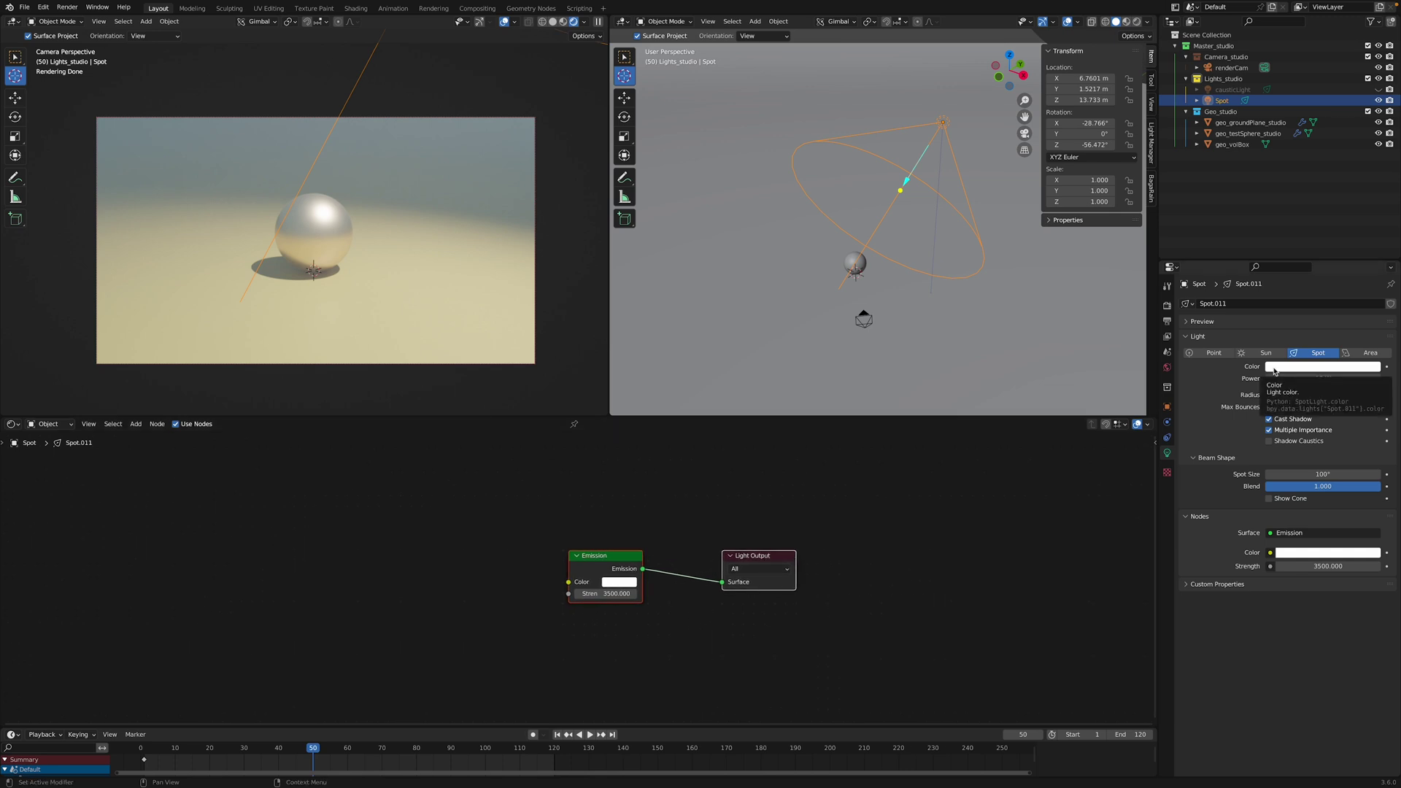
pyautogui.click(1233, 89)
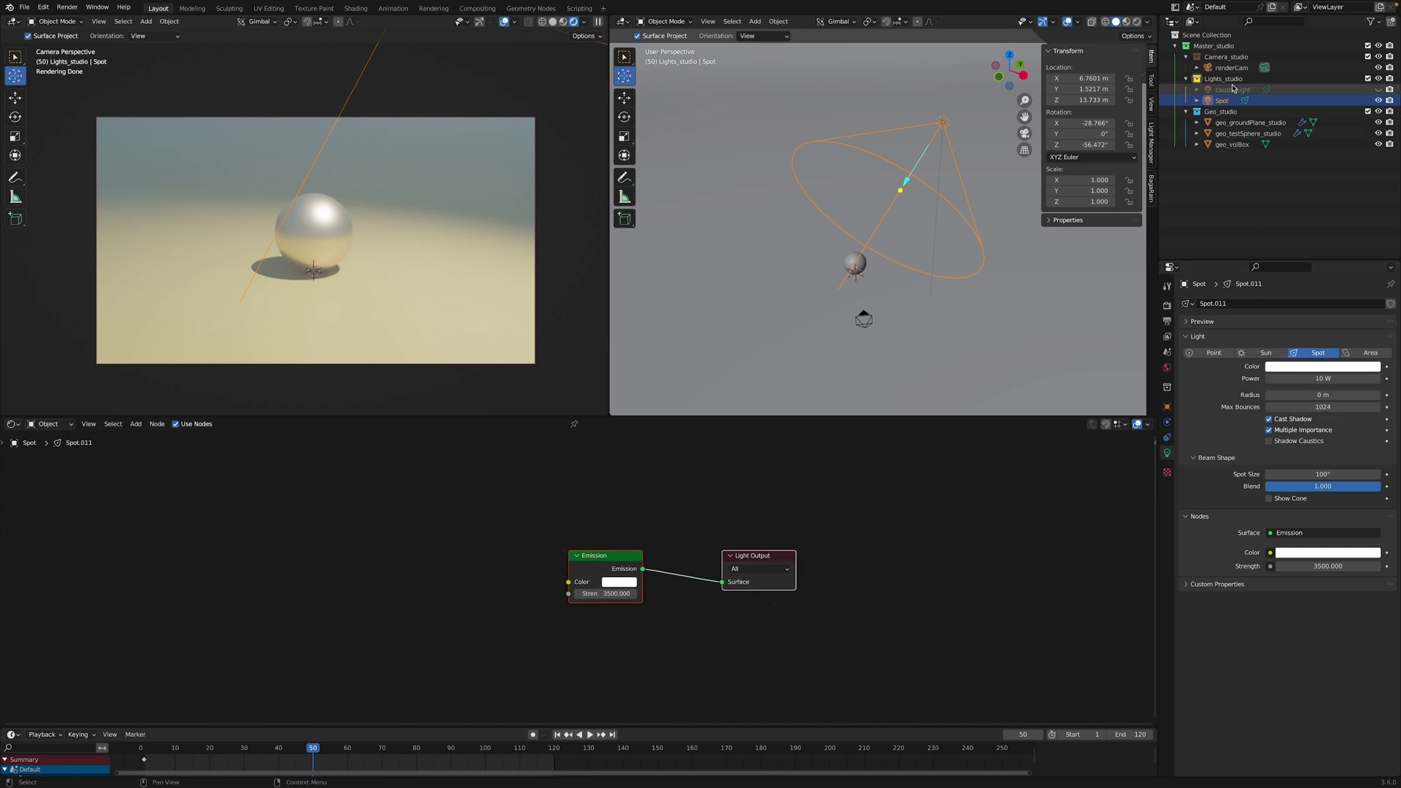
pyautogui.click(1308, 371)
pyautogui.click(1362, 312)
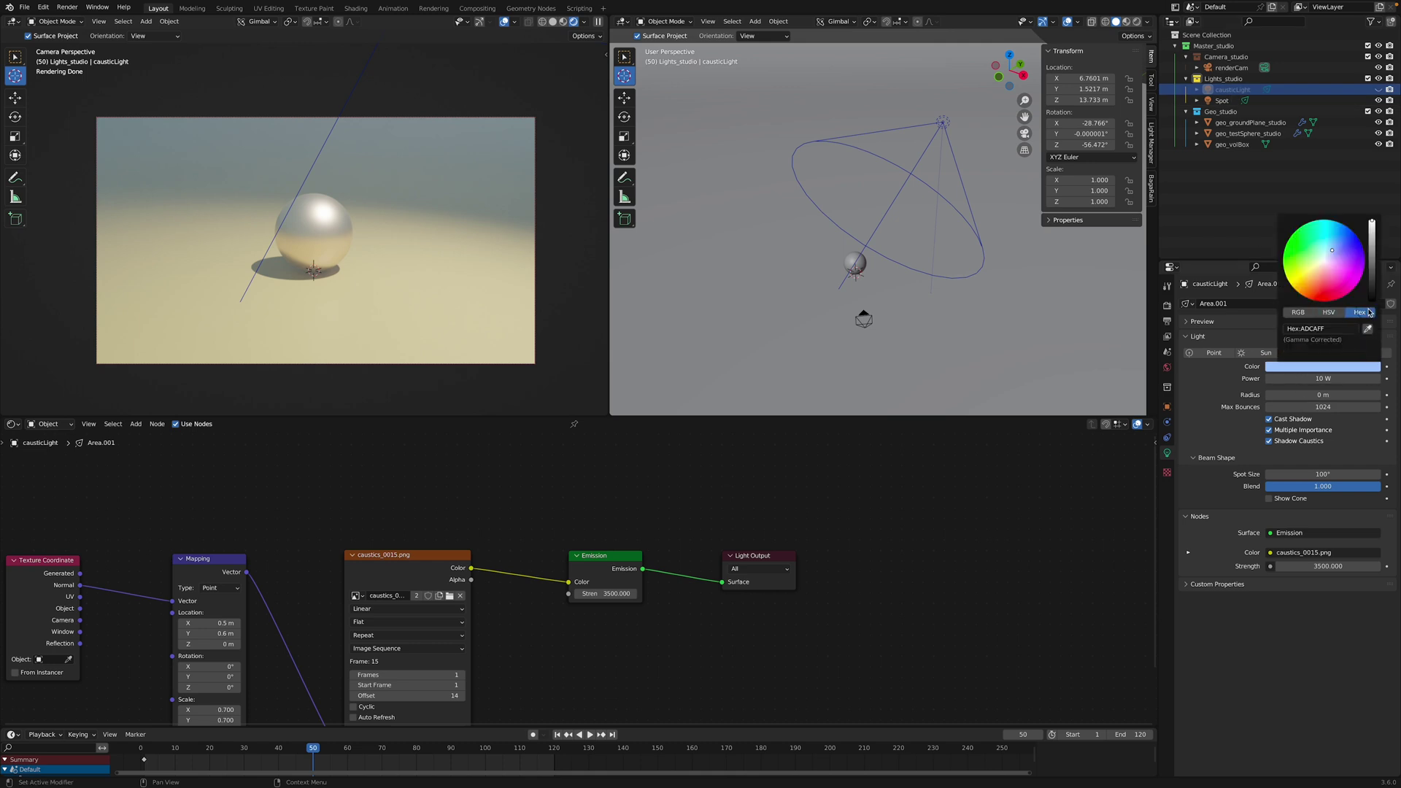
pyautogui.press('super+c')
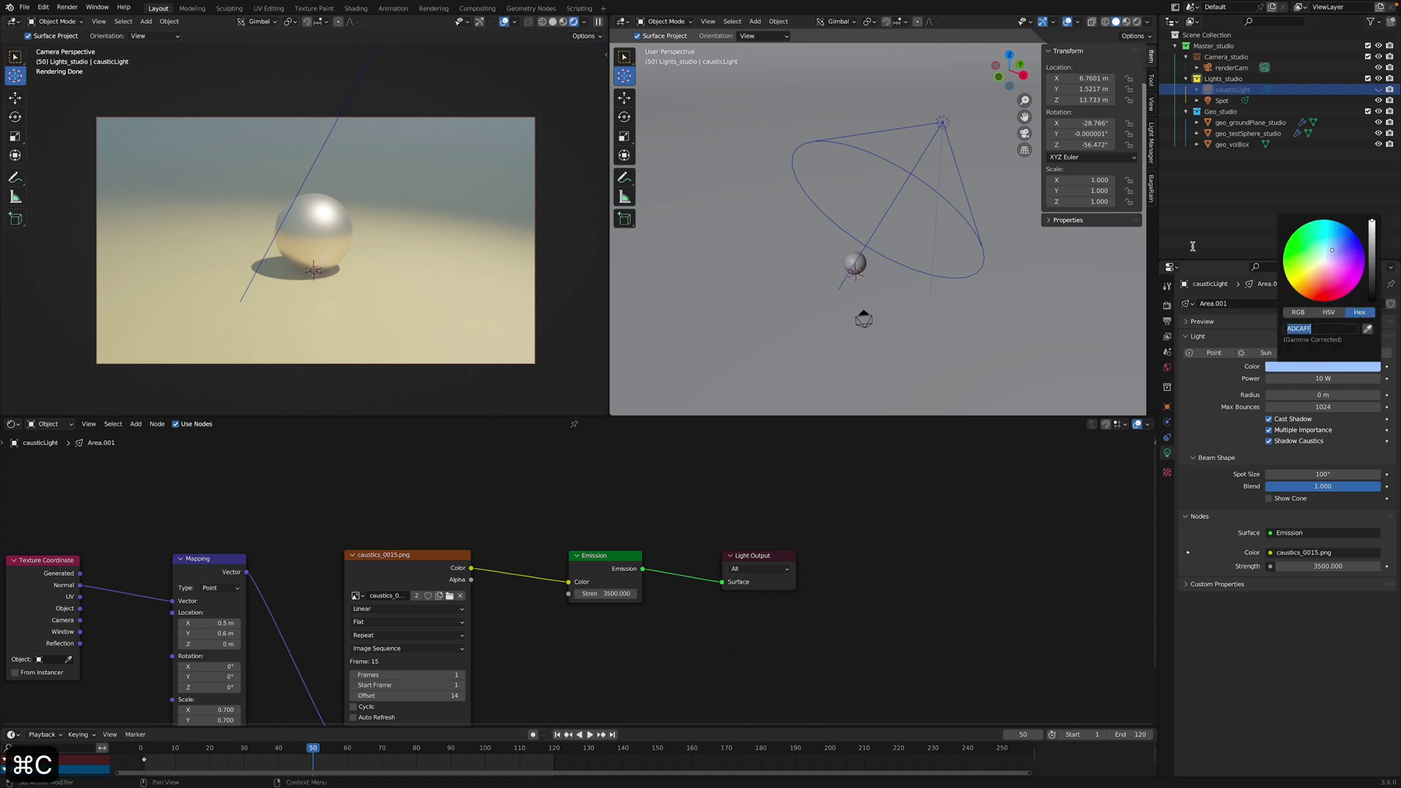
pyautogui.click(1222, 100)
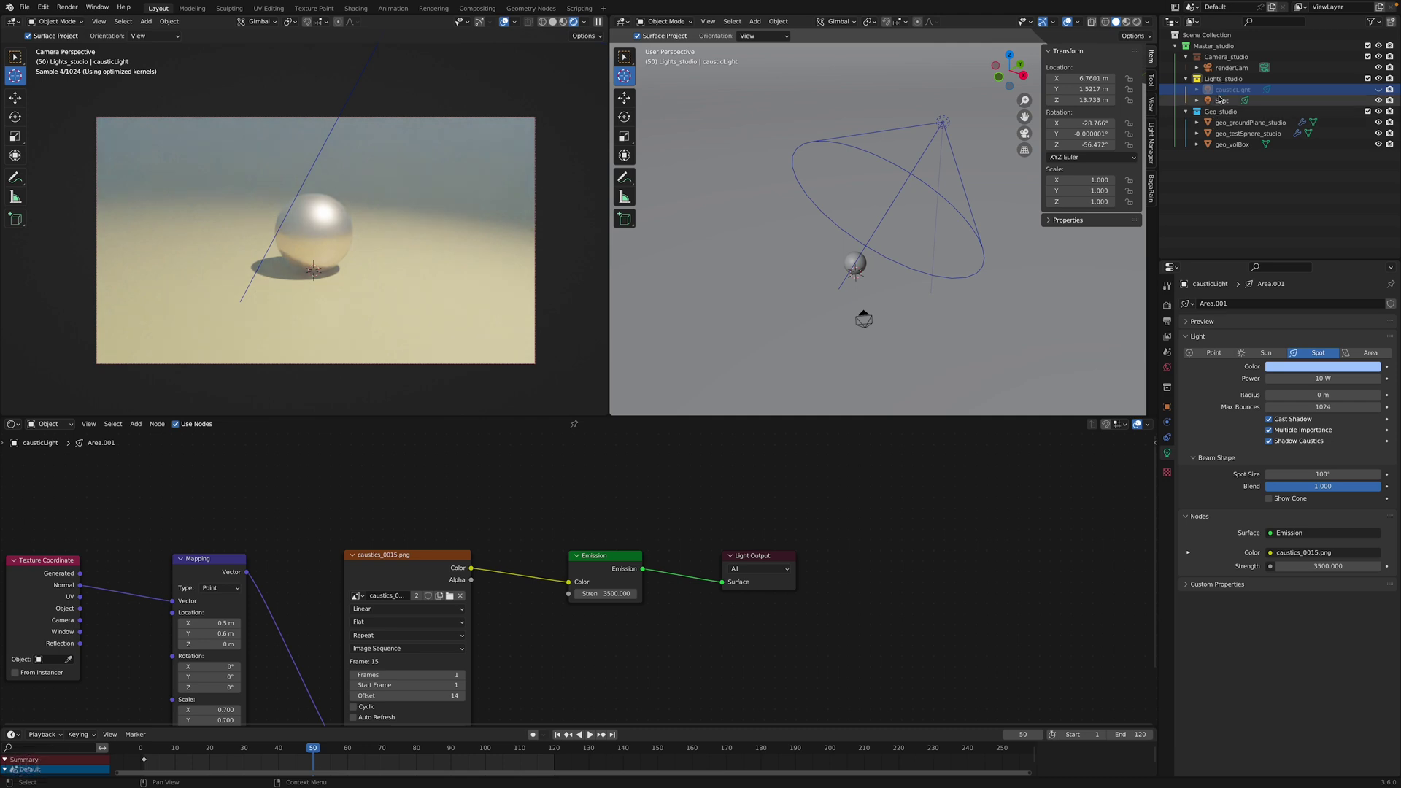
pyautogui.click(1287, 369)
pyautogui.press('super+v')
pyautogui.press('Return')
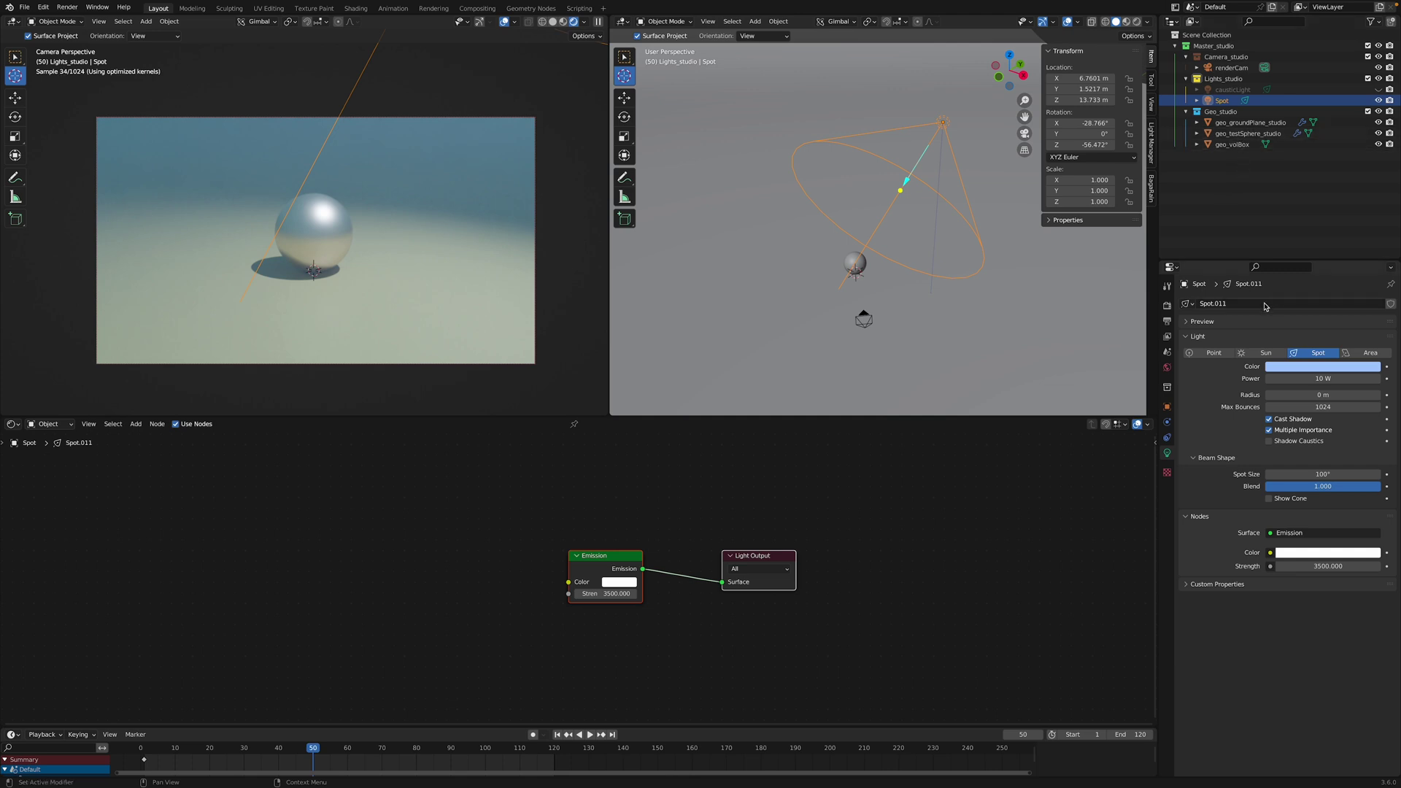
pyautogui.moveTo(715, 587); pyautogui.dragTo(718, 576, button='middle')
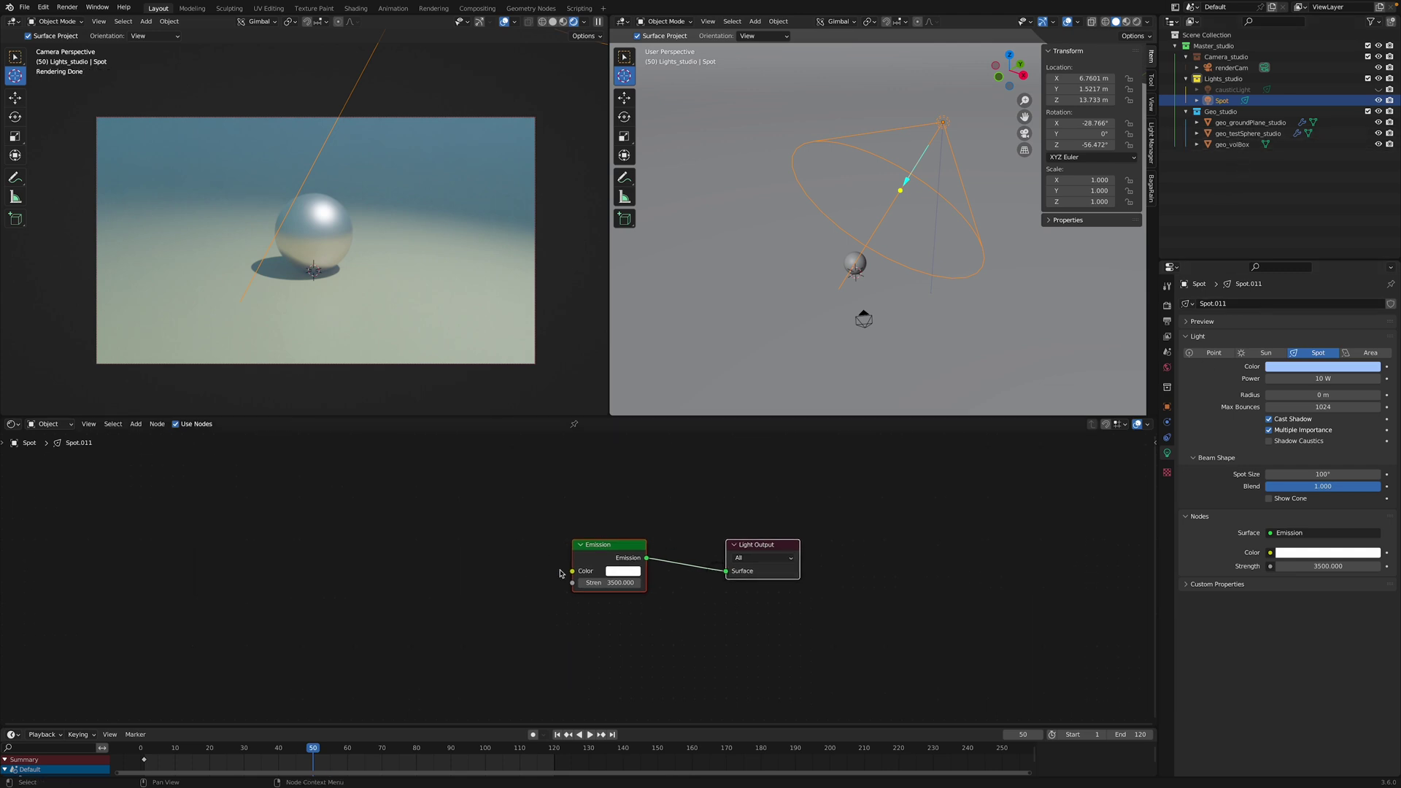
pyautogui.click(569, 543)
pyautogui.moveTo(491, 550); pyautogui.dragTo(494, 543, button='middle')
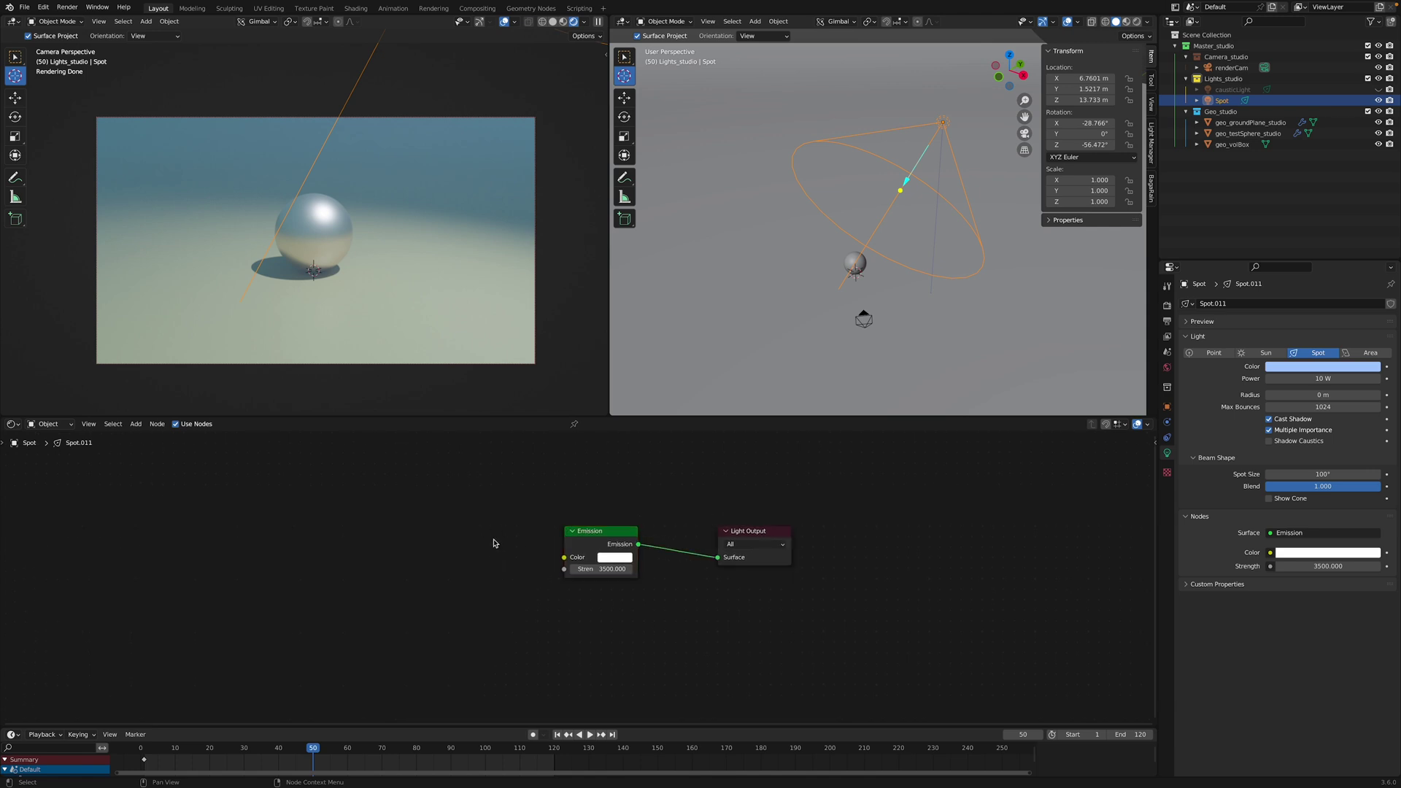
pyautogui.hotkey('shift', 'a')
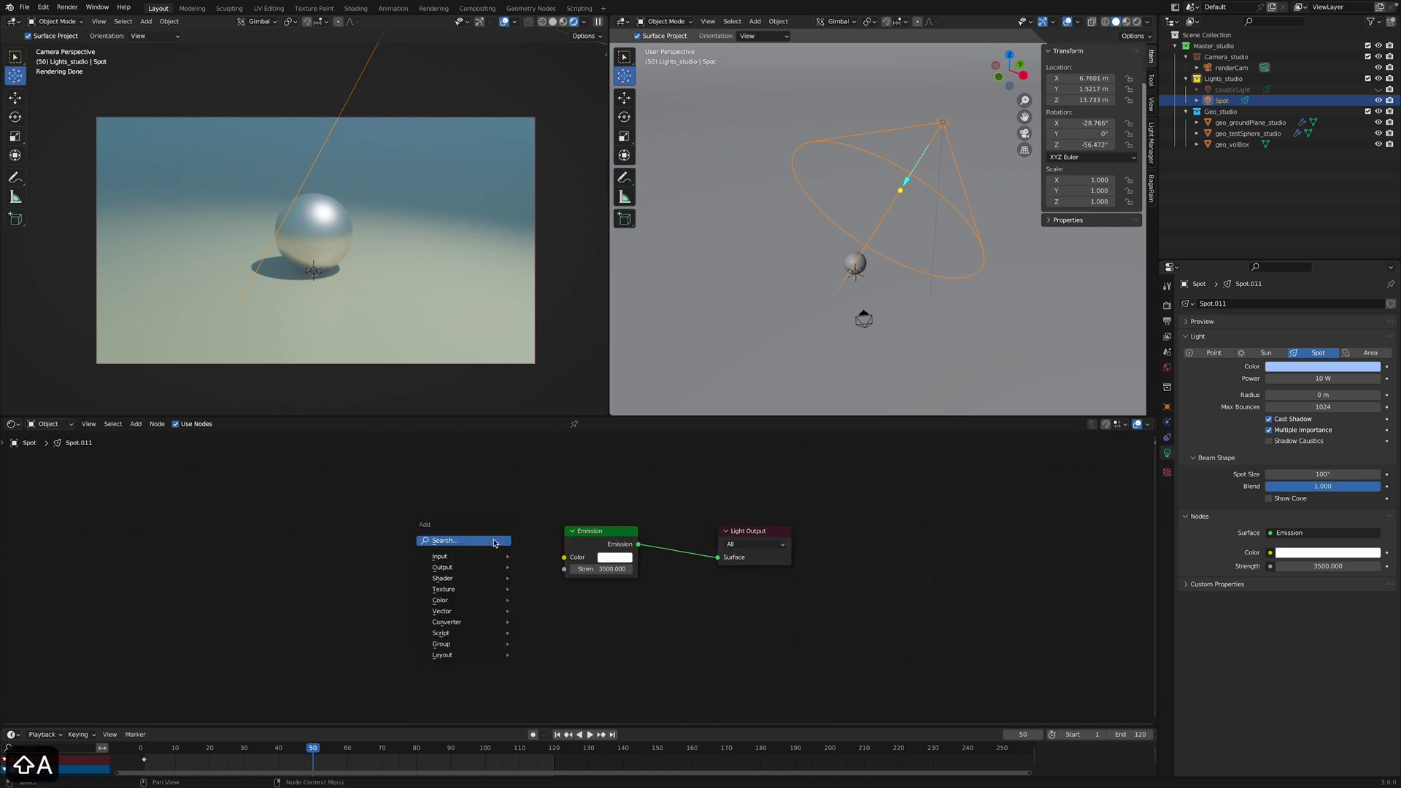
pyautogui.write('image')
pyautogui.press('Return')
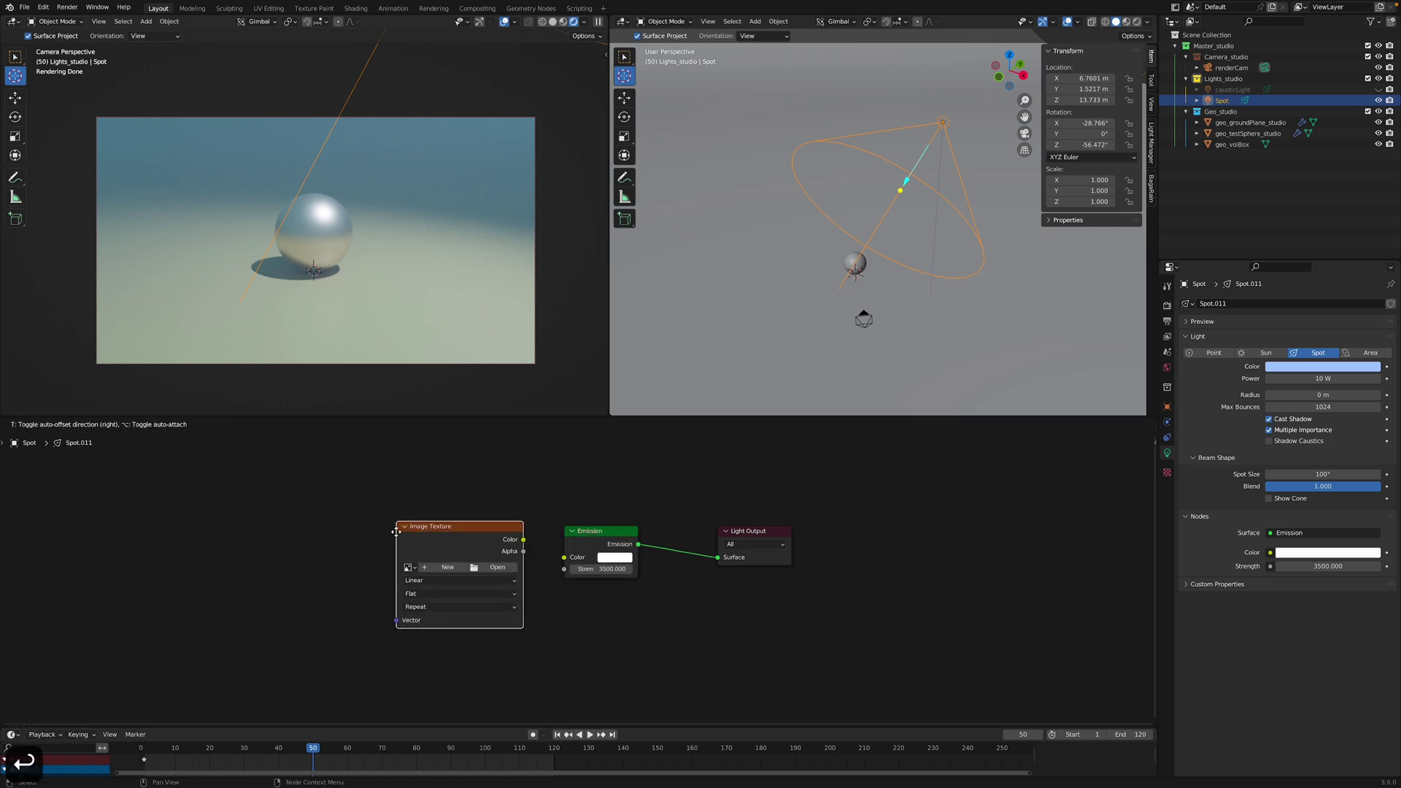
pyautogui.click(396, 532)
pyautogui.click(495, 570)
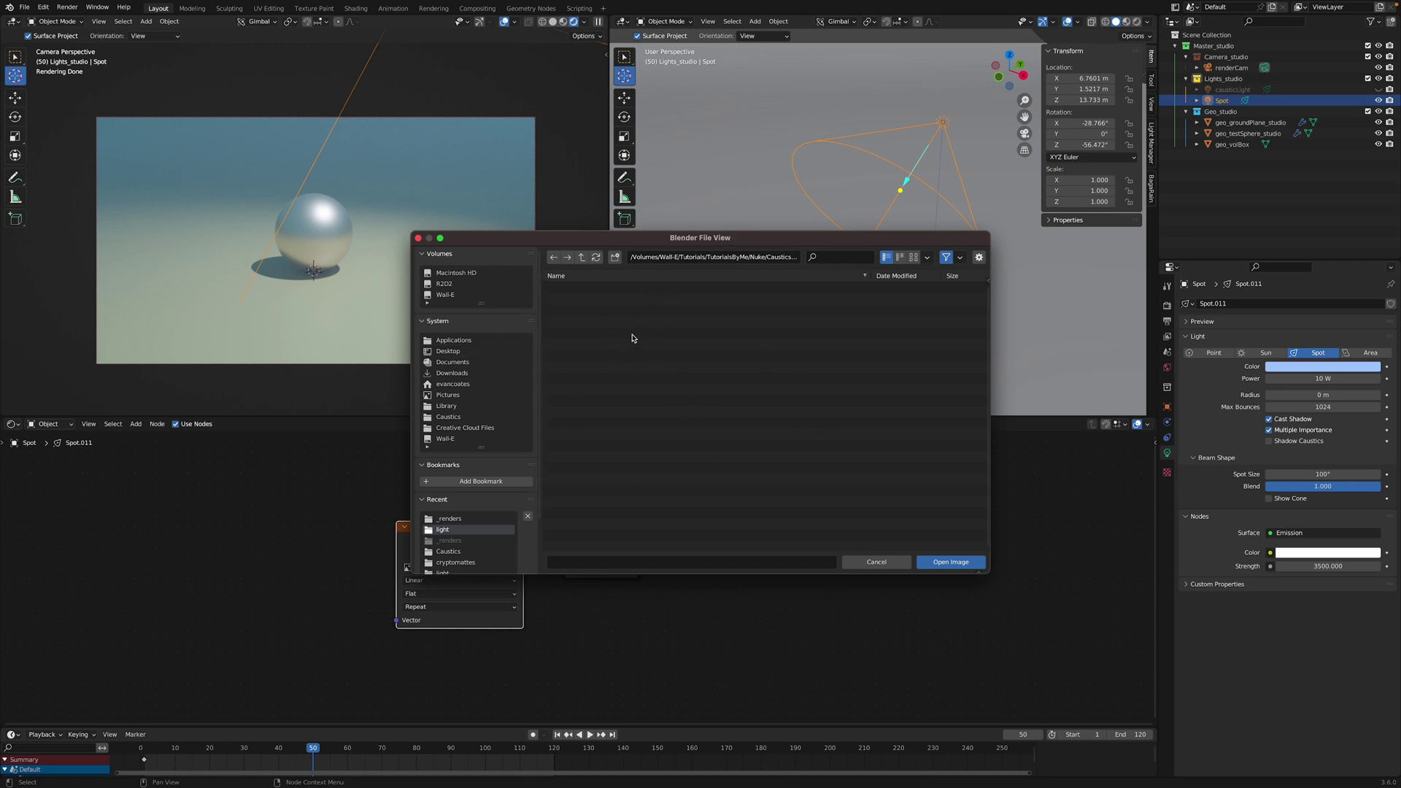
pyautogui.click(905, 566)
pyautogui.moveTo(589, 609); pyautogui.dragTo(605, 613, button='middle')
pyautogui.press('x')
pyautogui.scroll(-2, 475, 546)
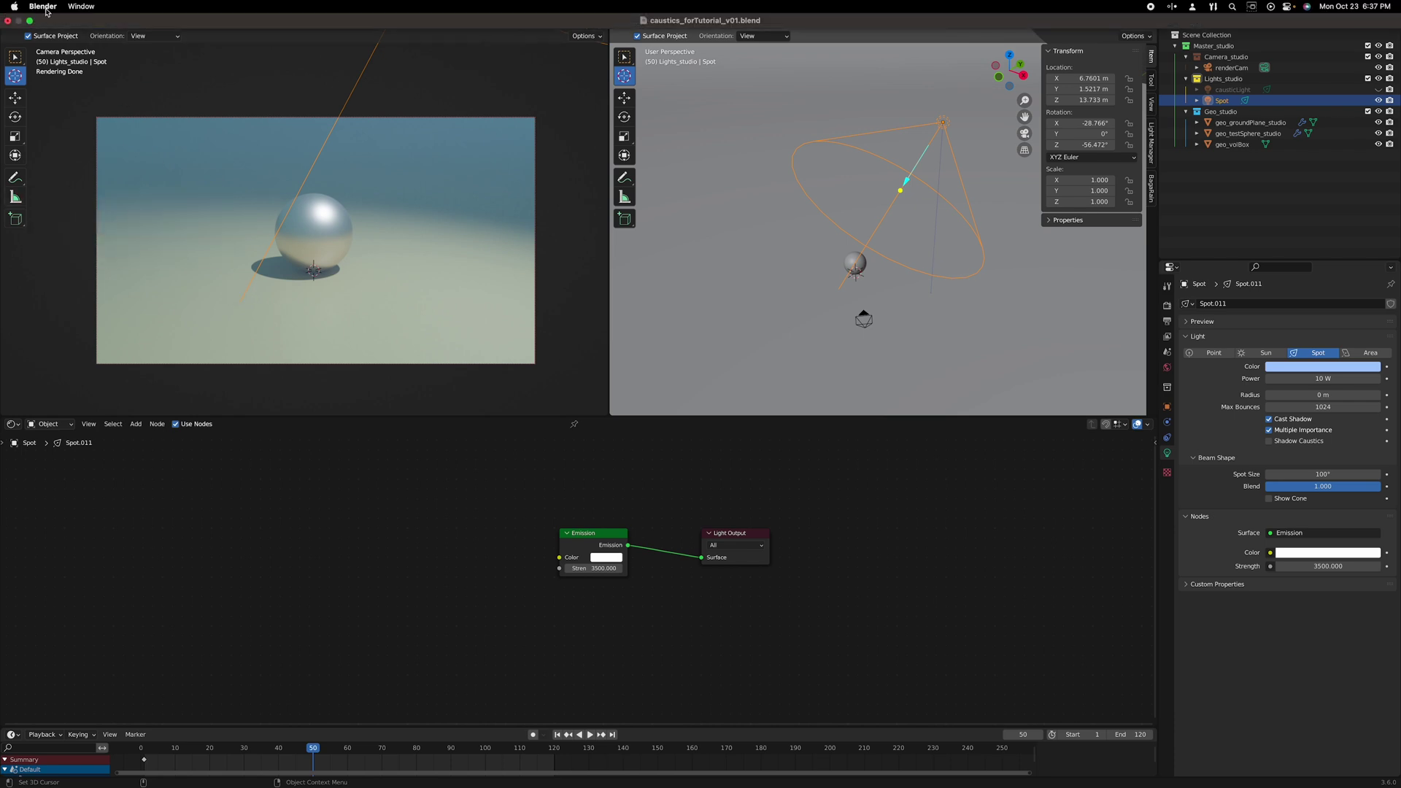
# - Bring caustics_0001.png from the _renders folder in Finder into the spot light's node tree, placing its image texture node before the Emission node
pyautogui.click(30, 21)
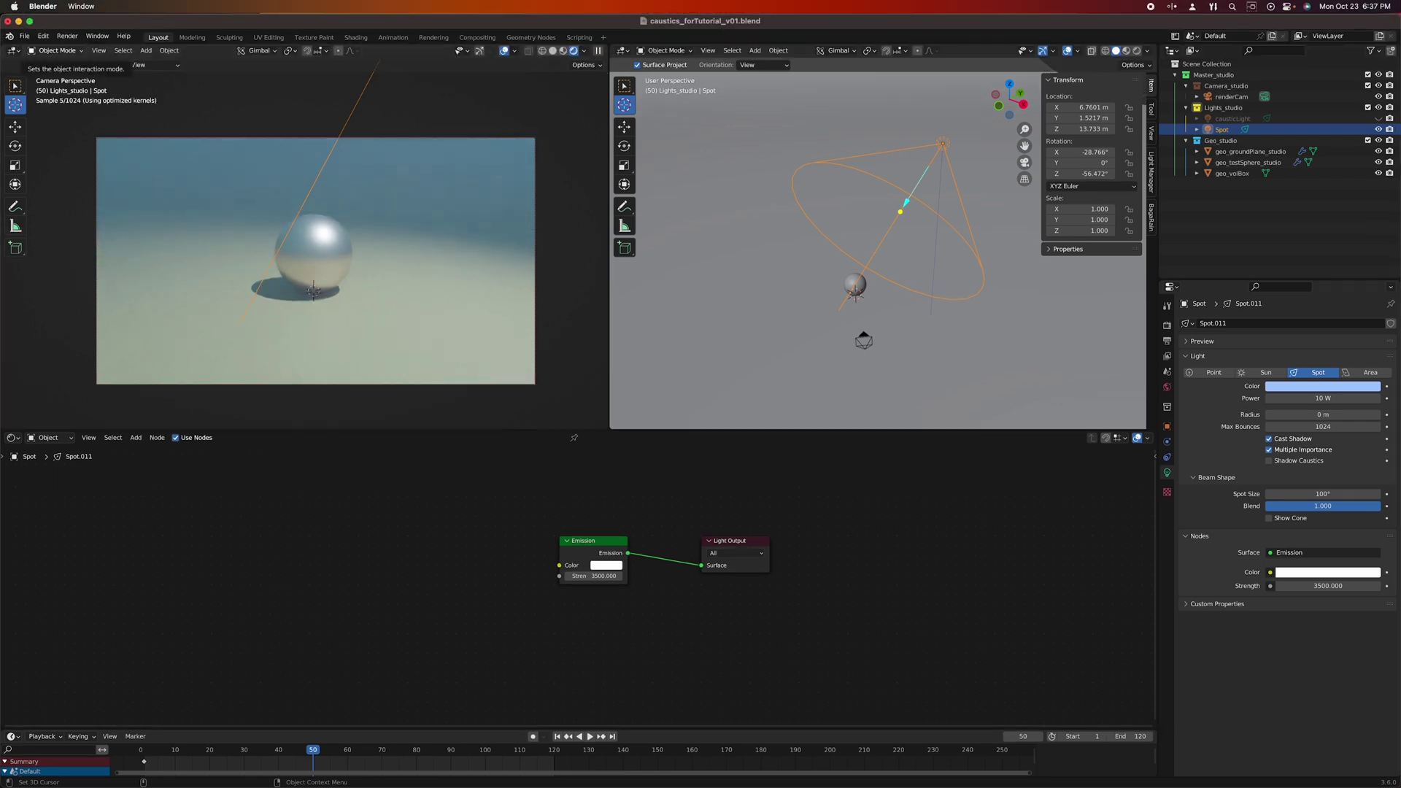
pyautogui.moveTo(0, 340); pyautogui.dragTo(465, 276)
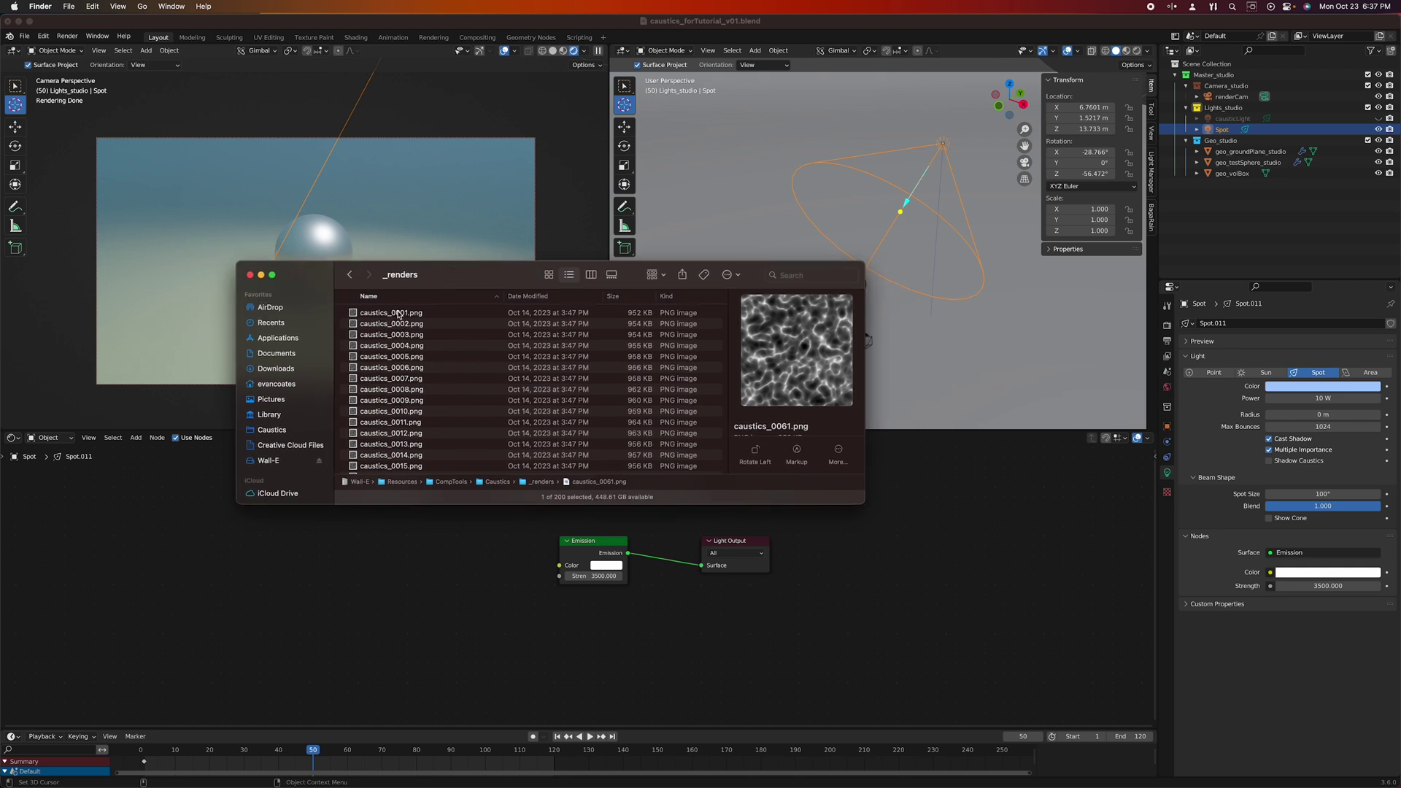
pyautogui.moveTo(398, 315); pyautogui.dragTo(478, 568)
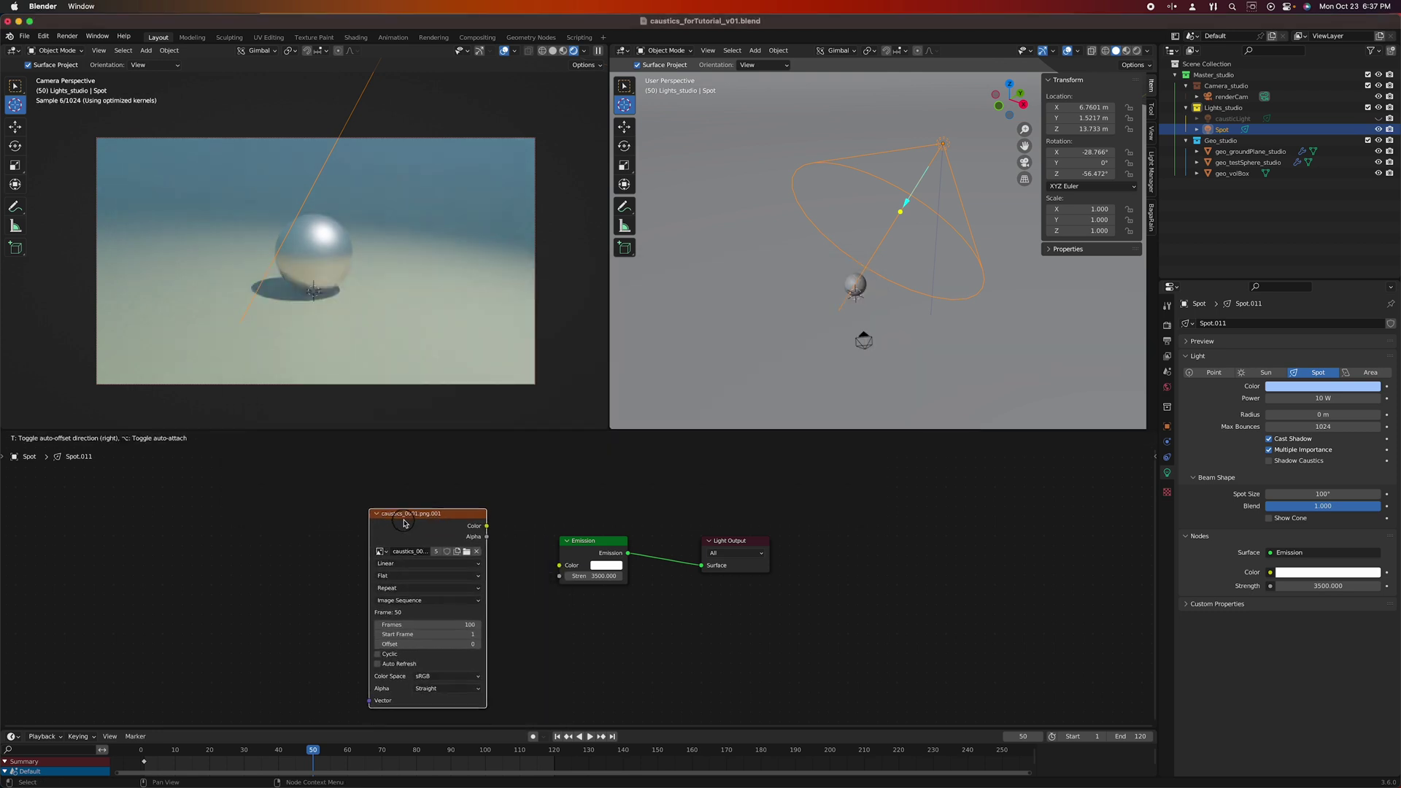
pyautogui.click(398, 522)
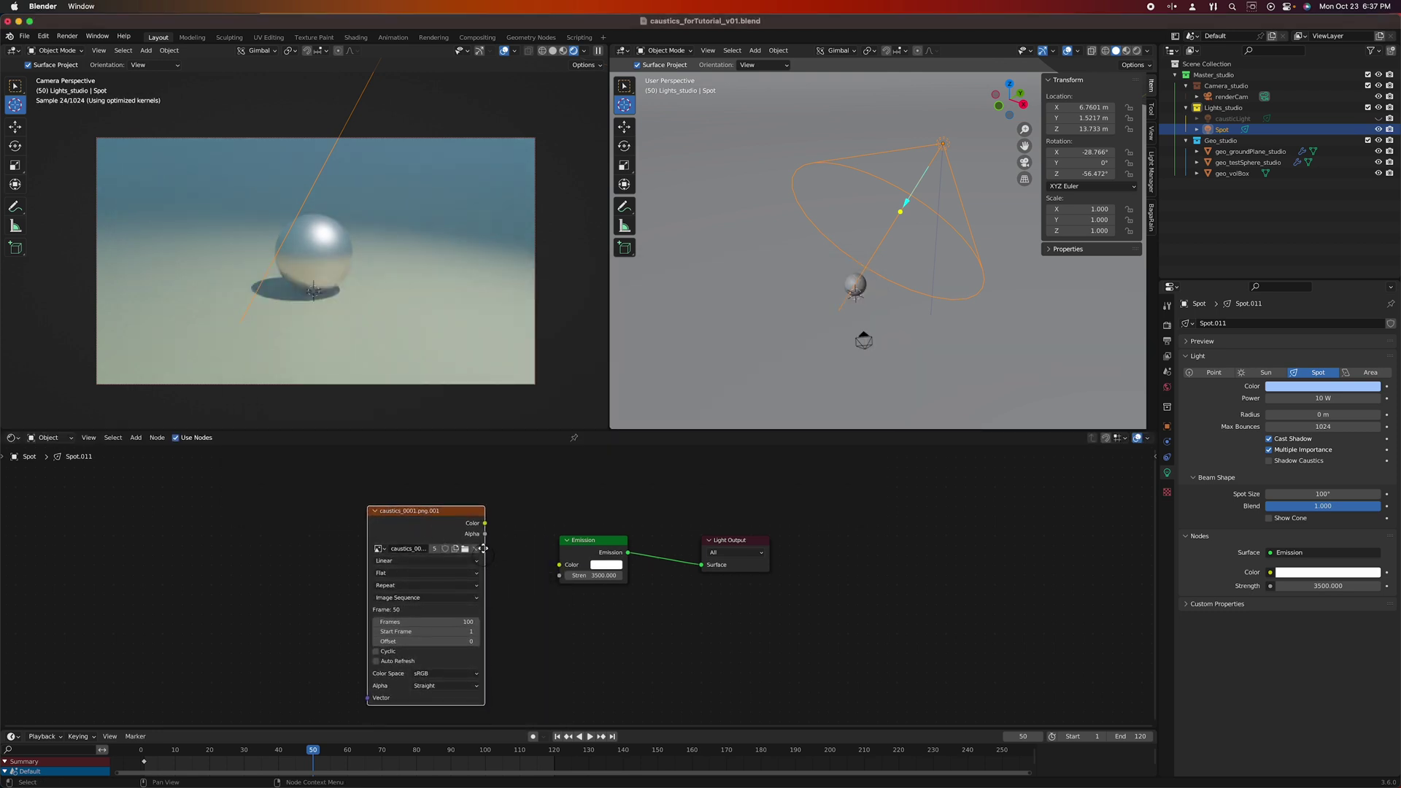
pyautogui.scroll(-2, 400, 571)
pyautogui.moveTo(444, 505); pyautogui.dragTo(448, 500)
pyautogui.moveTo(513, 541); pyautogui.dragTo(523, 541, button='middle')
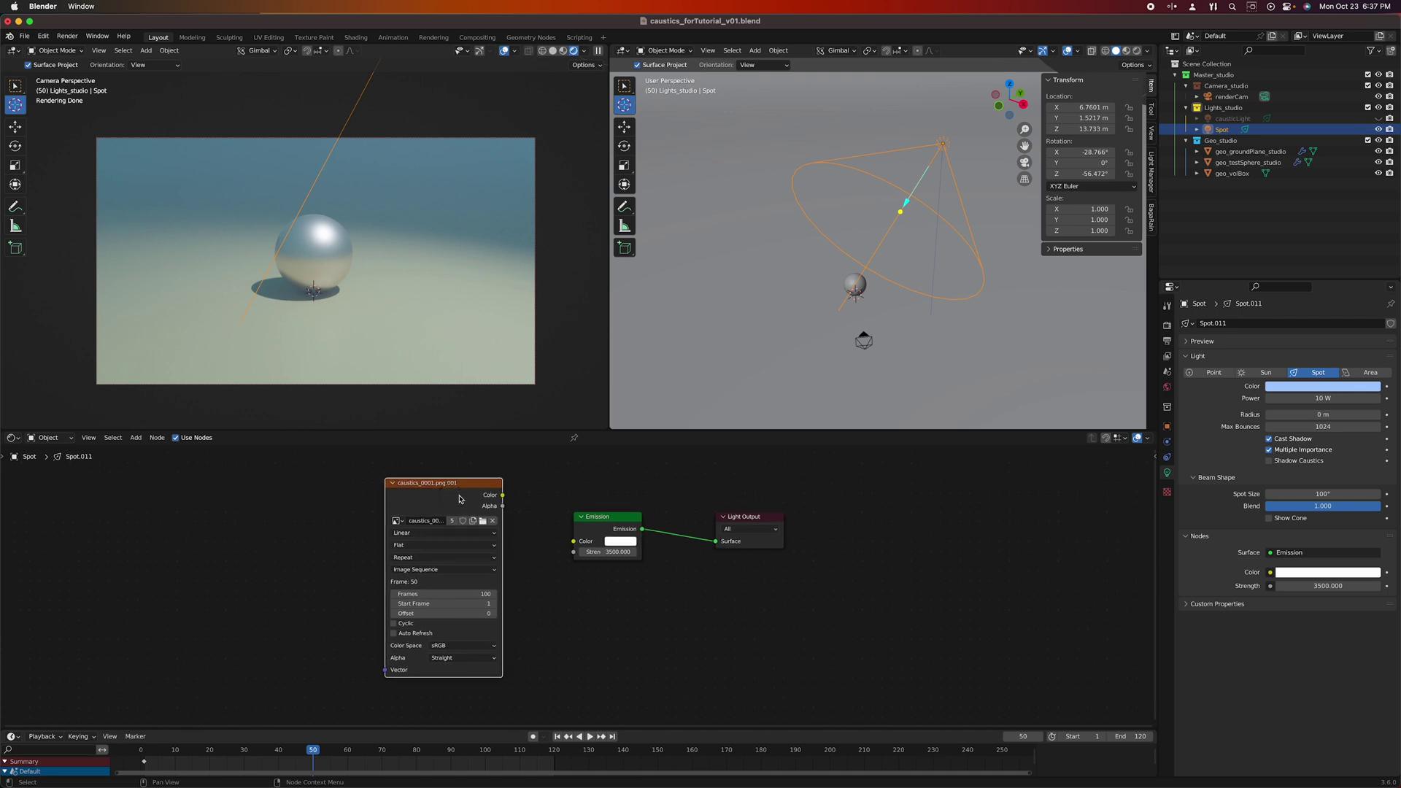
# - Load caustics_0001.png through caustics_0018.png as the image sequence of the caustics texture node
pyautogui.scroll(1, 511, 570)
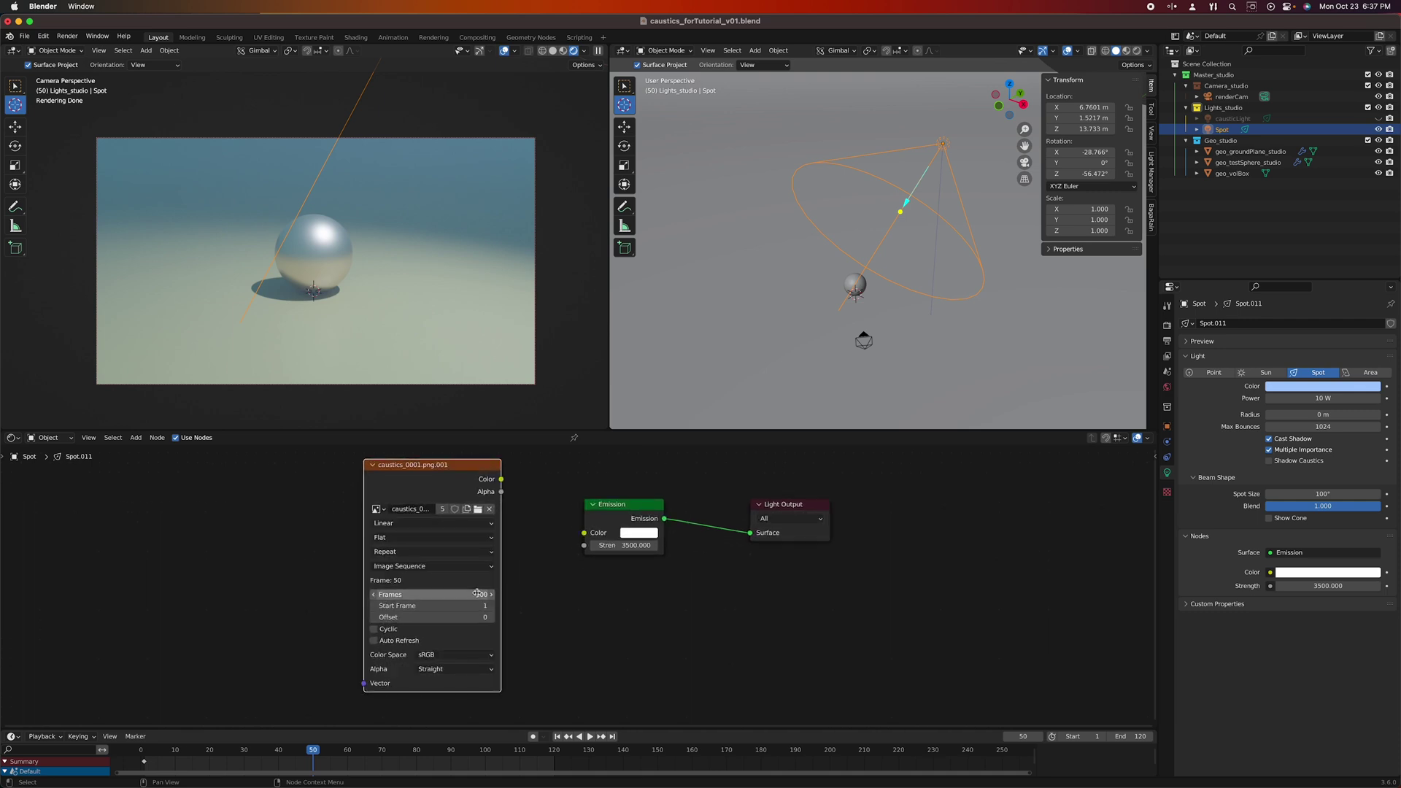
pyautogui.click(480, 515)
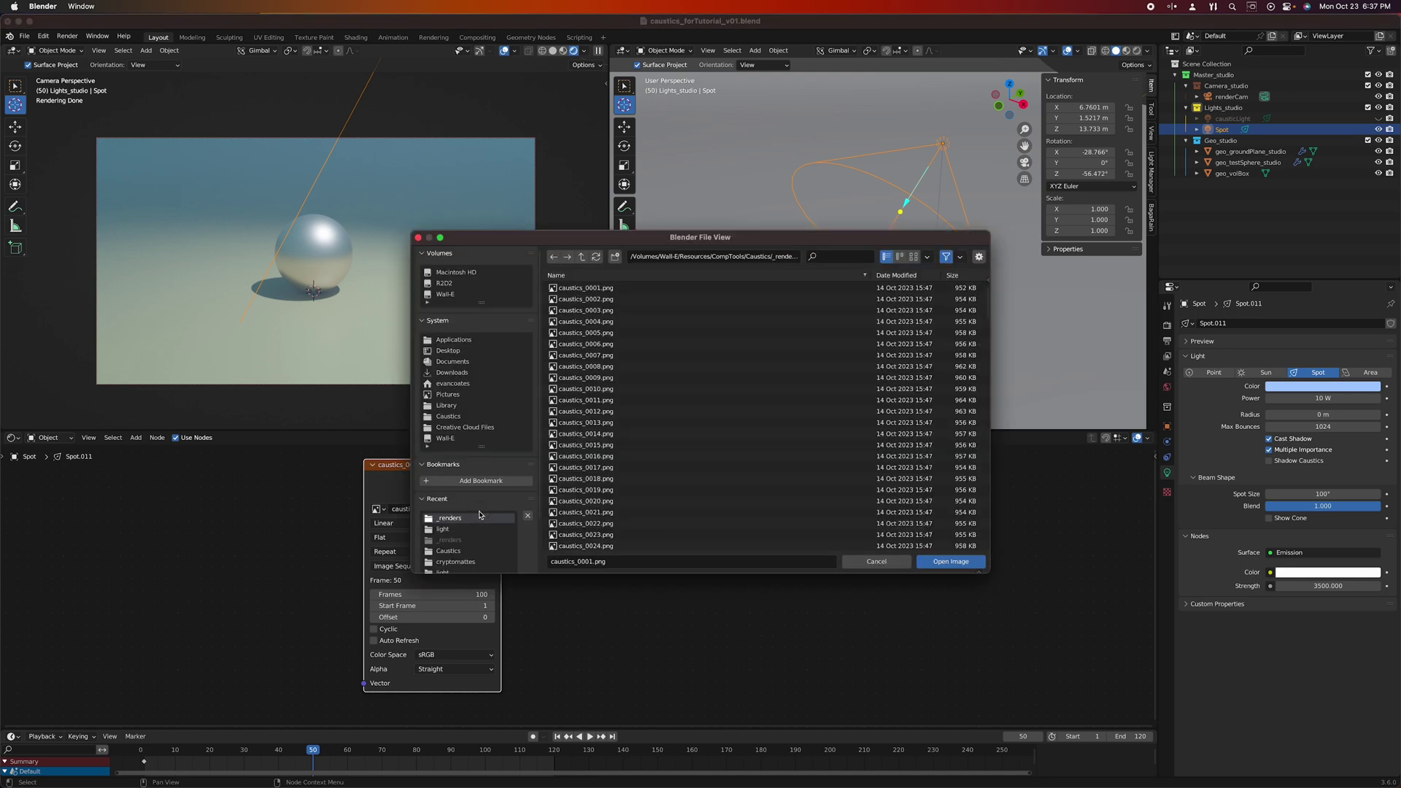
pyautogui.scroll(-5, 798, 385)
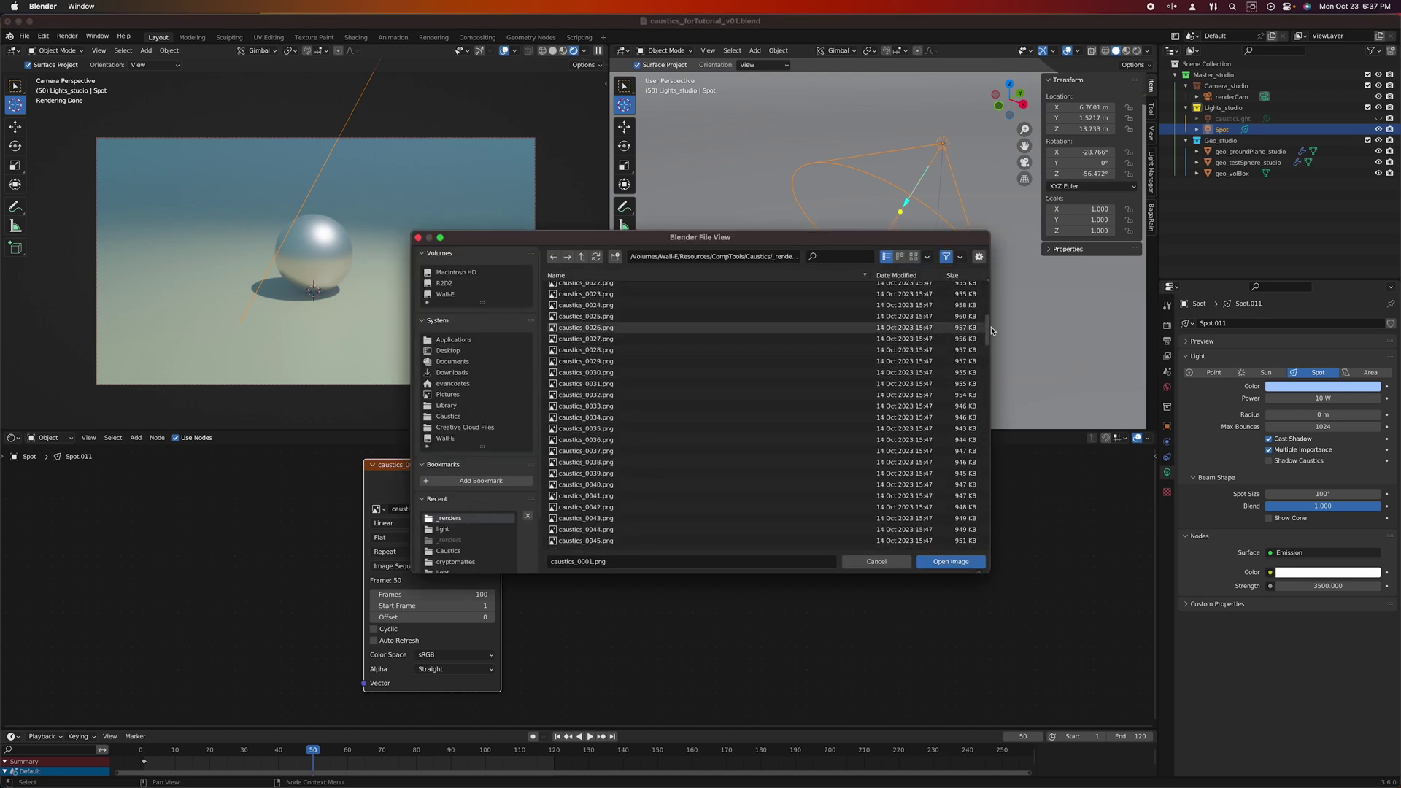
pyautogui.moveTo(993, 332); pyautogui.dragTo(991, 283)
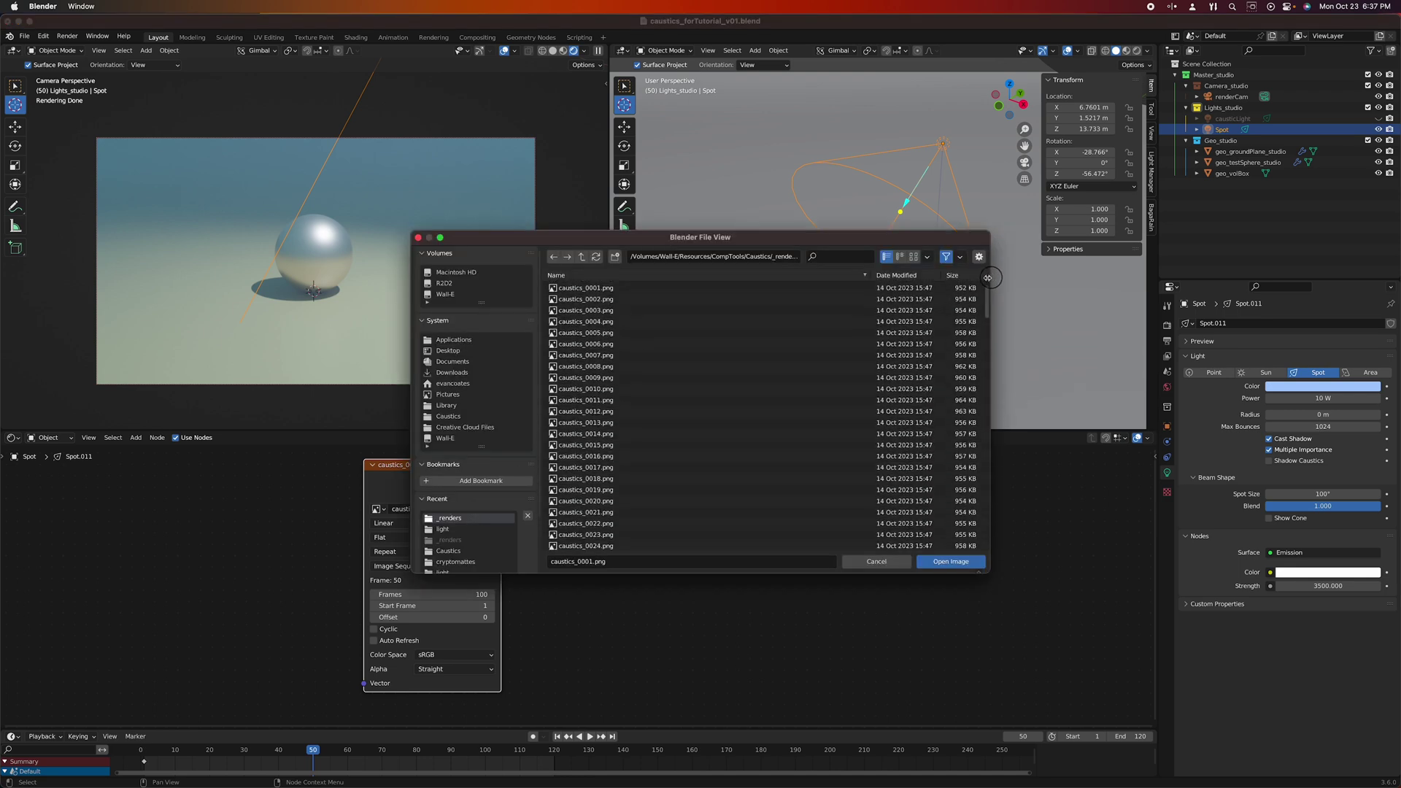
pyautogui.click(640, 288)
pyautogui.keyDown('shift'); pyautogui.click(622, 479); pyautogui.keyUp('shift')
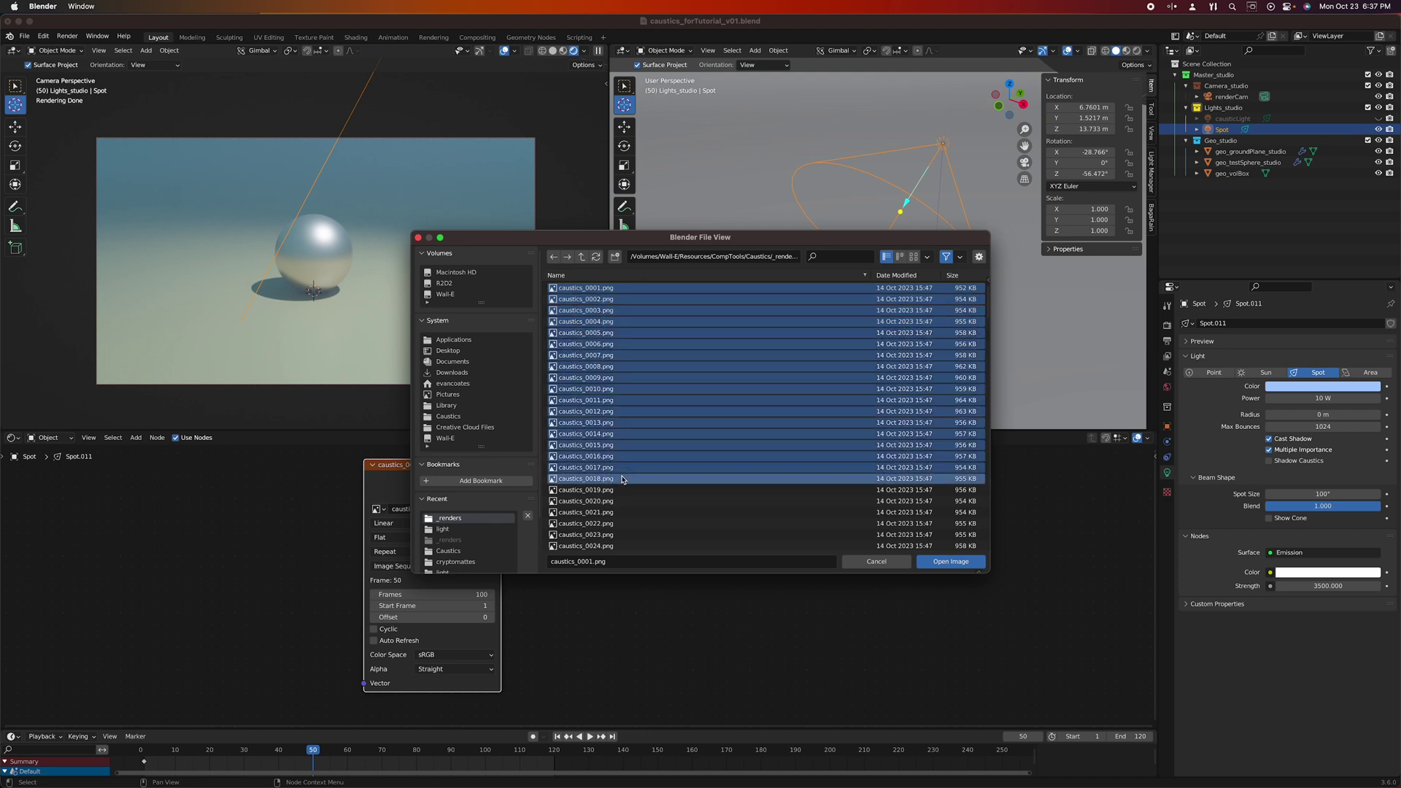
pyautogui.click(951, 561)
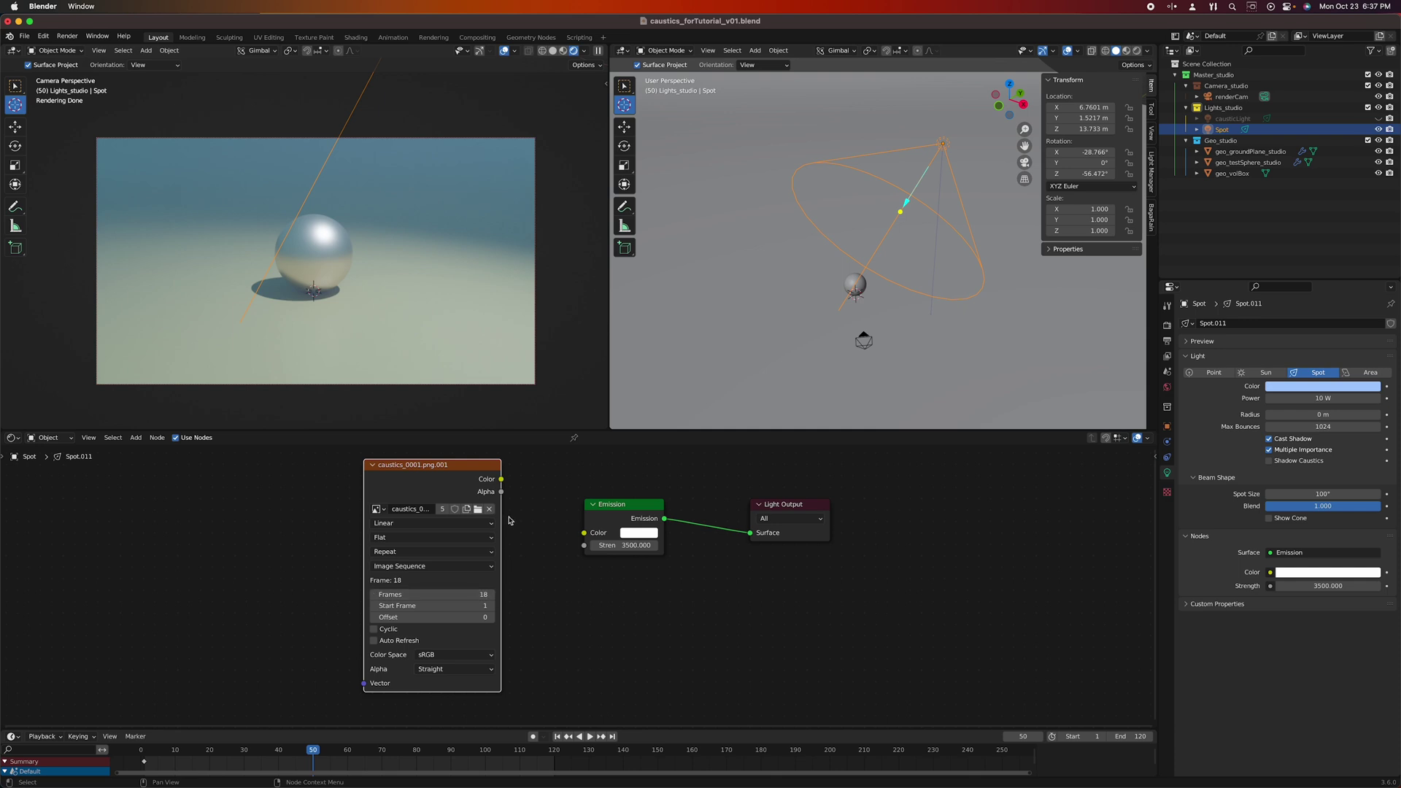
# - Load caustics_0001.png through caustics_0200.png as the image sequence of the caustics texture node
pyautogui.click(478, 509)
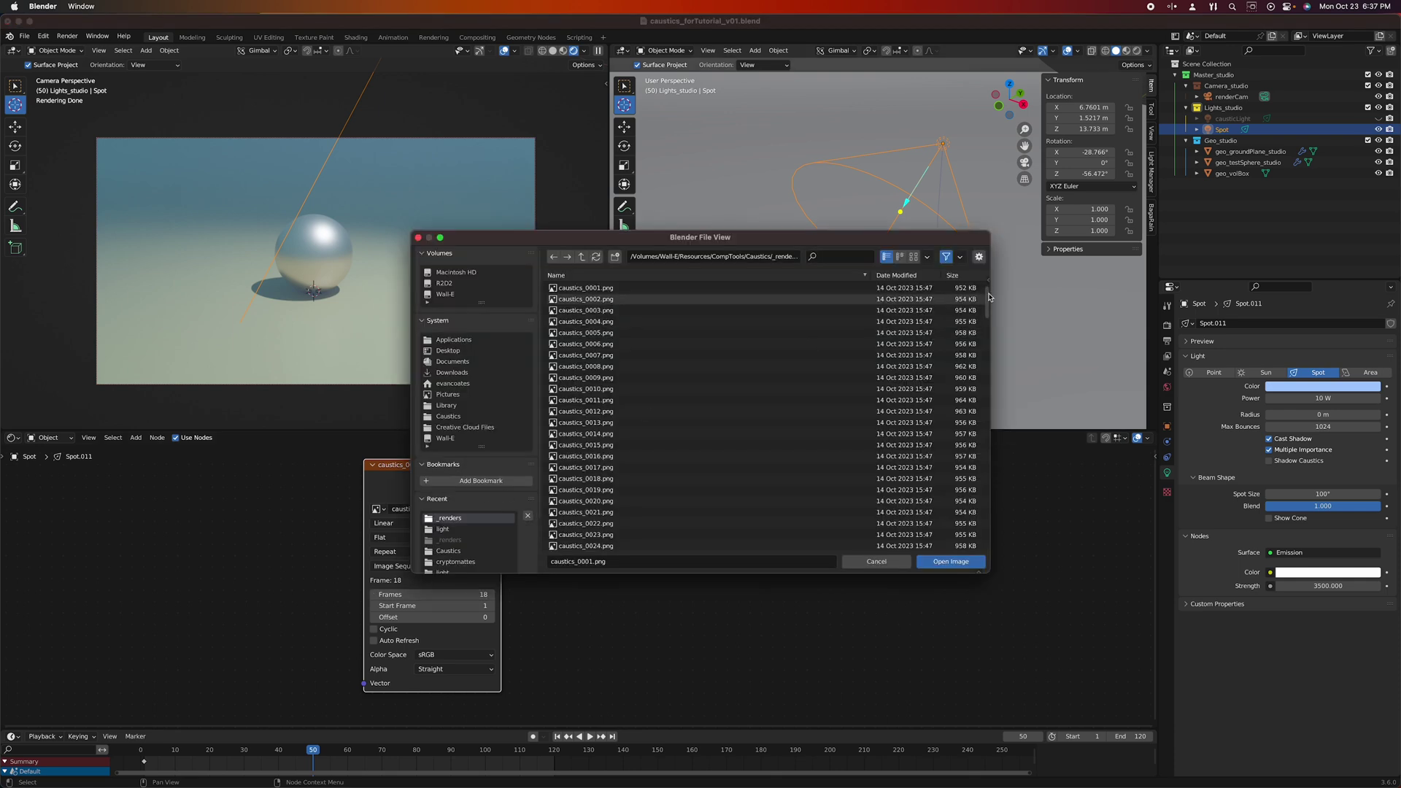
pyautogui.click(607, 289)
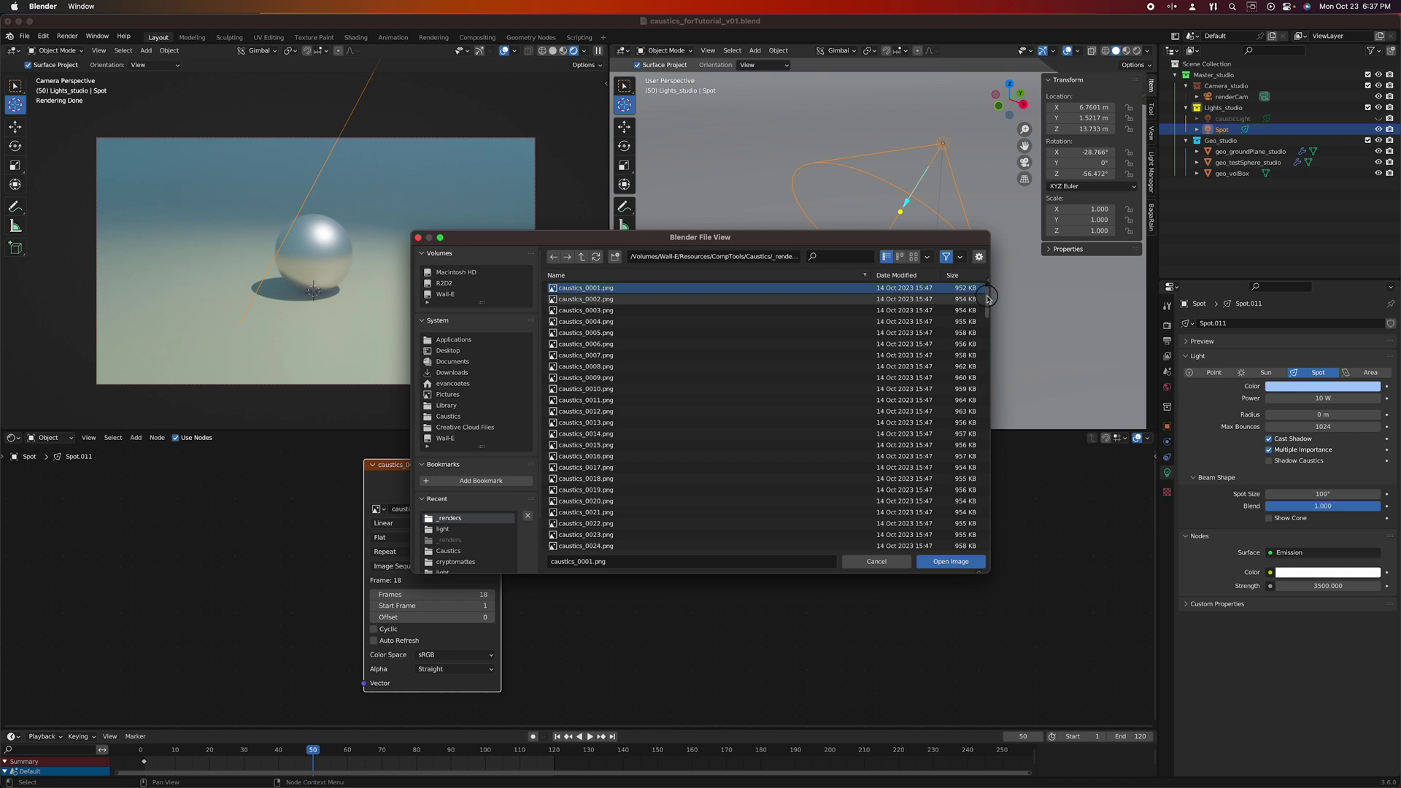
pyautogui.moveTo(989, 298); pyautogui.dragTo(988, 562)
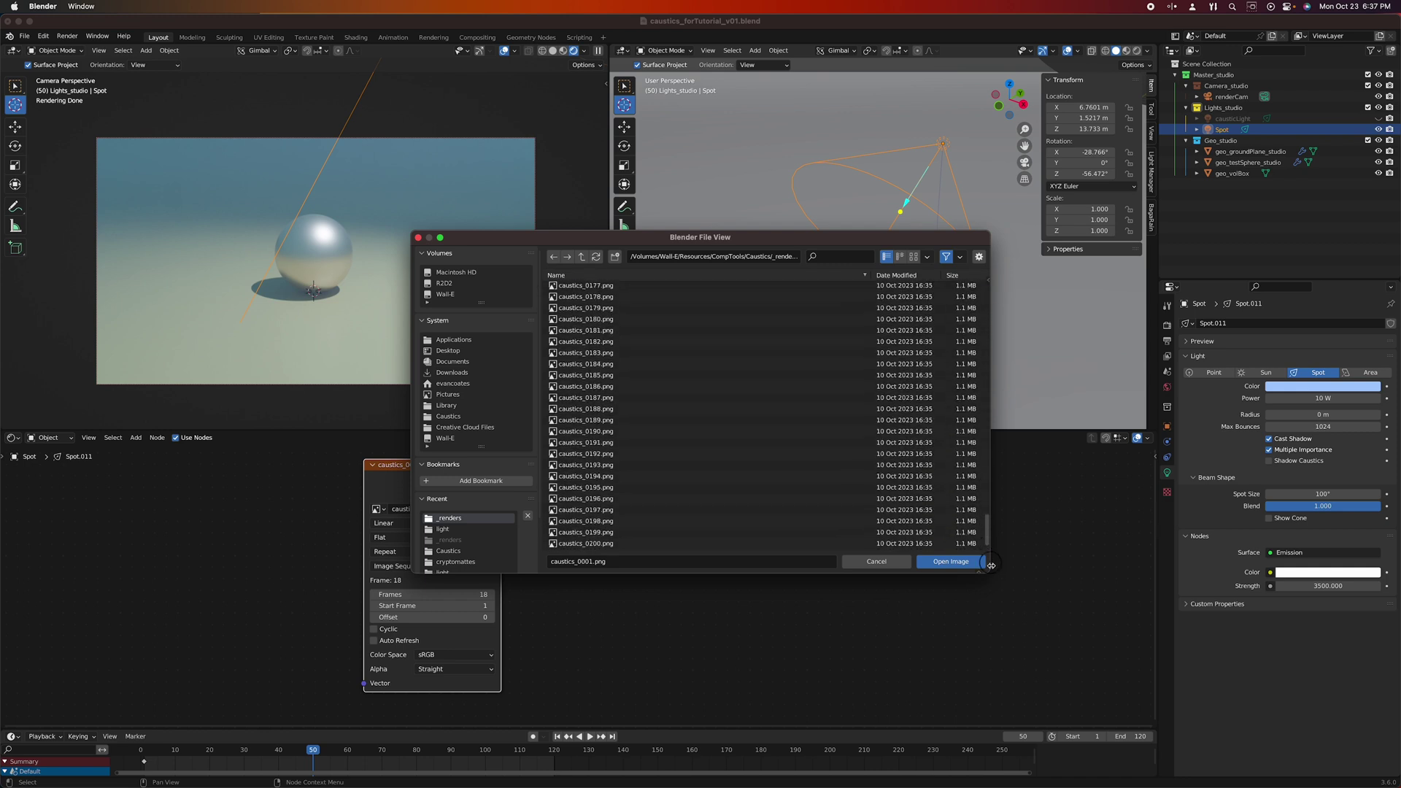
pyautogui.keyDown('shift'); pyautogui.click(604, 544); pyautogui.keyUp('shift')
pyautogui.click(951, 561)
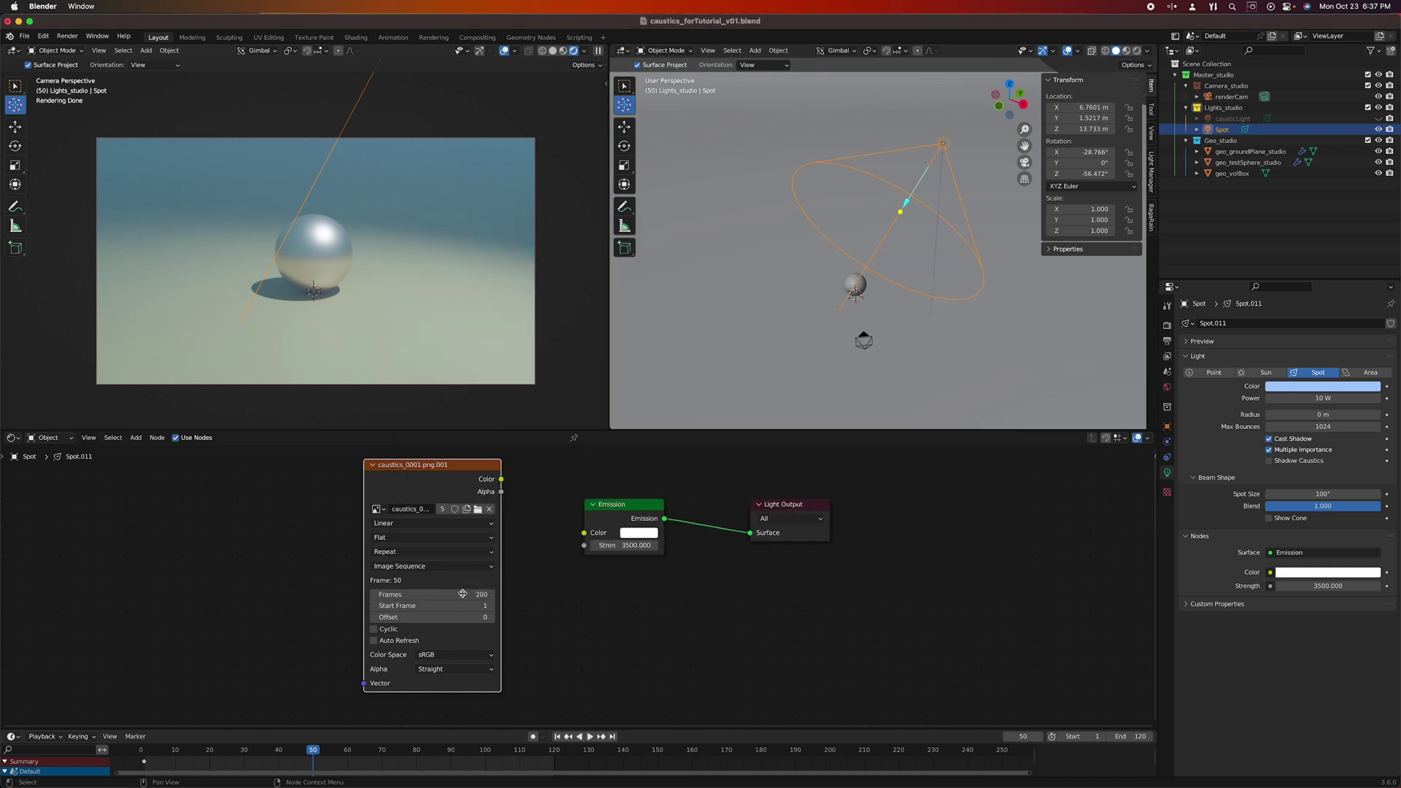
# - Try a length of 50 frames for the caustics image sequence and set it back to 200
pyautogui.click(465, 594)
pyautogui.write('50')
pyautogui.press('Return')
pyautogui.click(465, 594)
pyautogui.write('200')
pyautogui.press('Return')
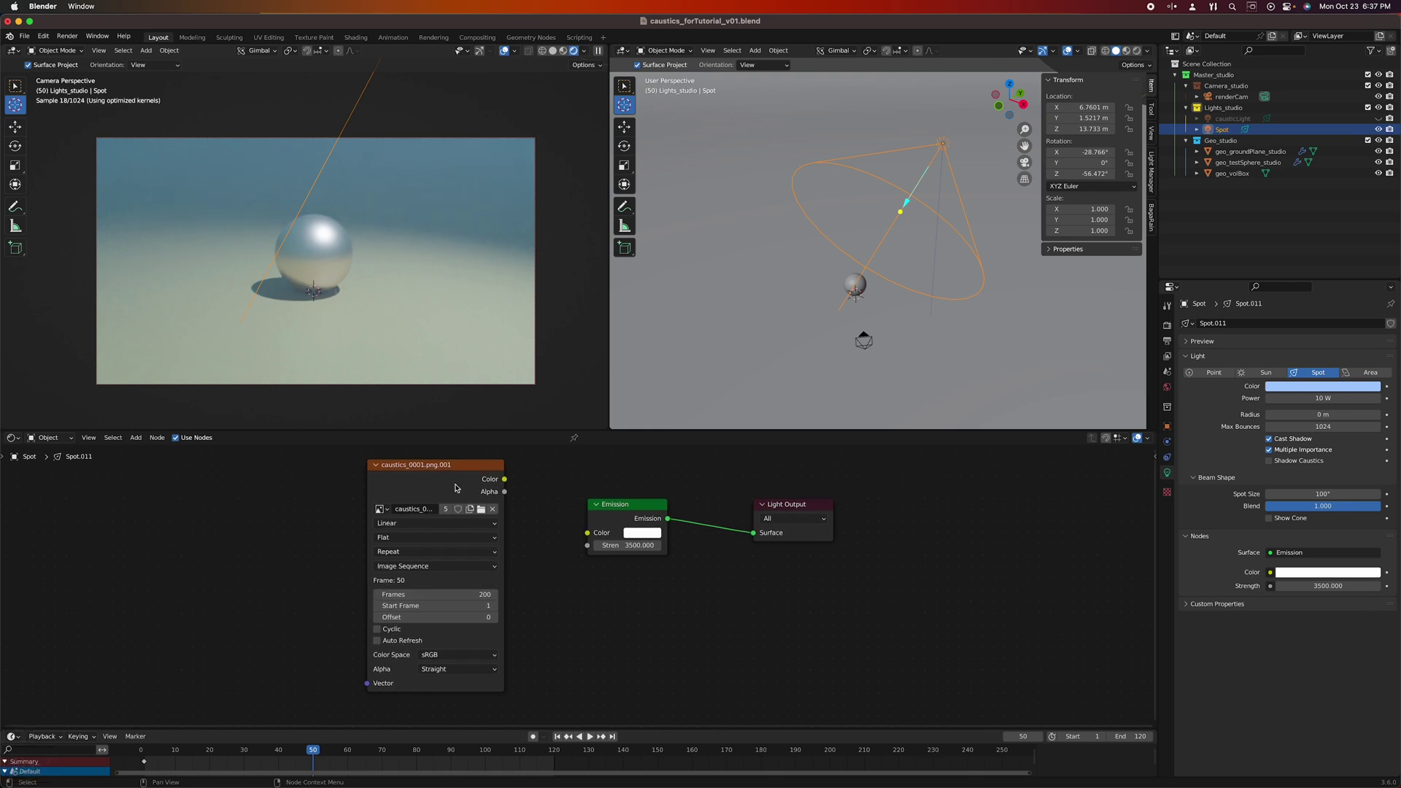
# - Connect the caustics texture's Color output to the Color input of the Emission node
pyautogui.moveTo(497, 468); pyautogui.dragTo(586, 533)
pyautogui.moveTo(497, 548); pyautogui.dragTo(541, 534, button='middle')
pyautogui.moveTo(443, 509); pyautogui.dragTo(456, 508)
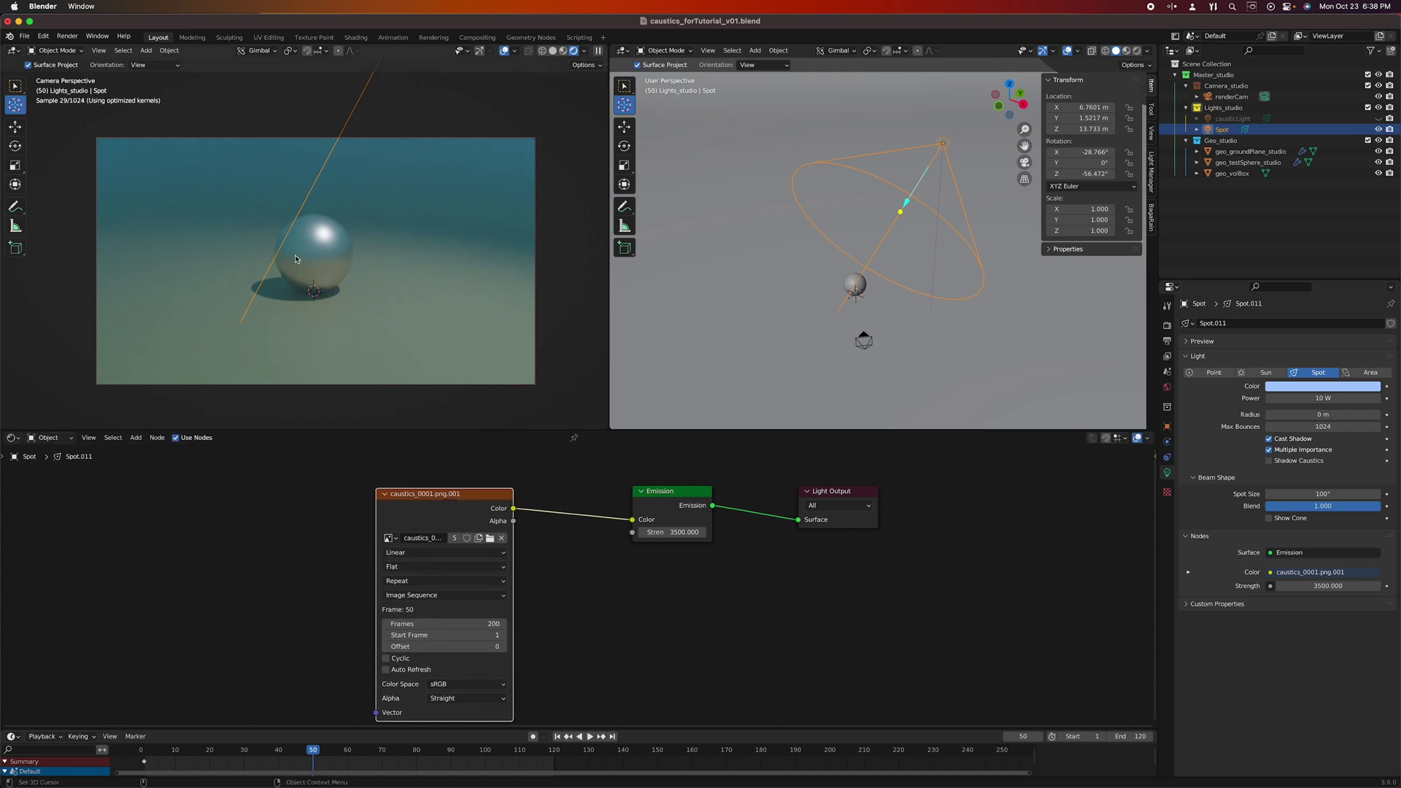
# - Copy causticLight's Texture Coordinate and Mapping nodes into the spot light's node tree, placing them unconnected below the caustics texture as a reference
pyautogui.moveTo(370, 600); pyautogui.dragTo(432, 594, button='middle')
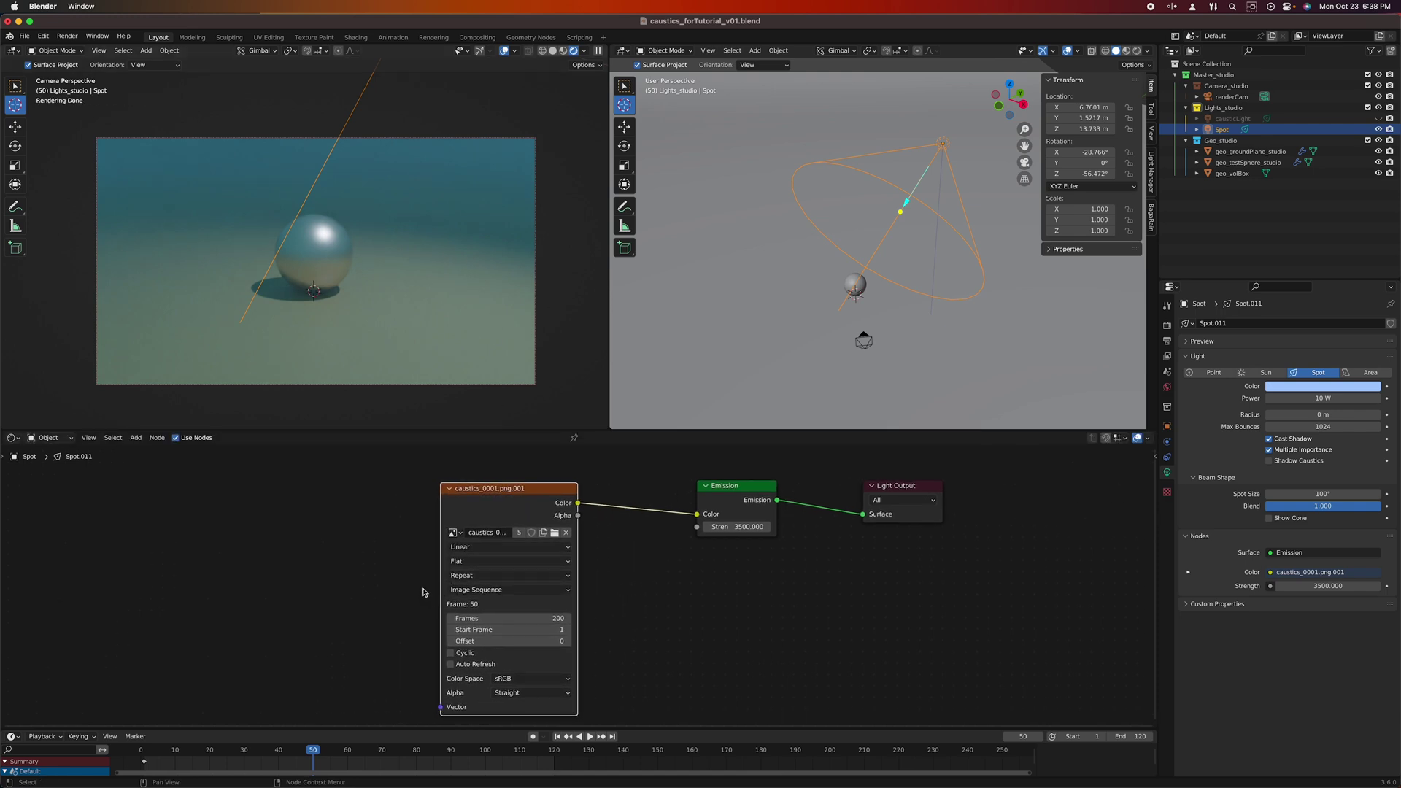
pyautogui.scroll(-1, 425, 592)
pyautogui.hscroll(-3, 443, 585)
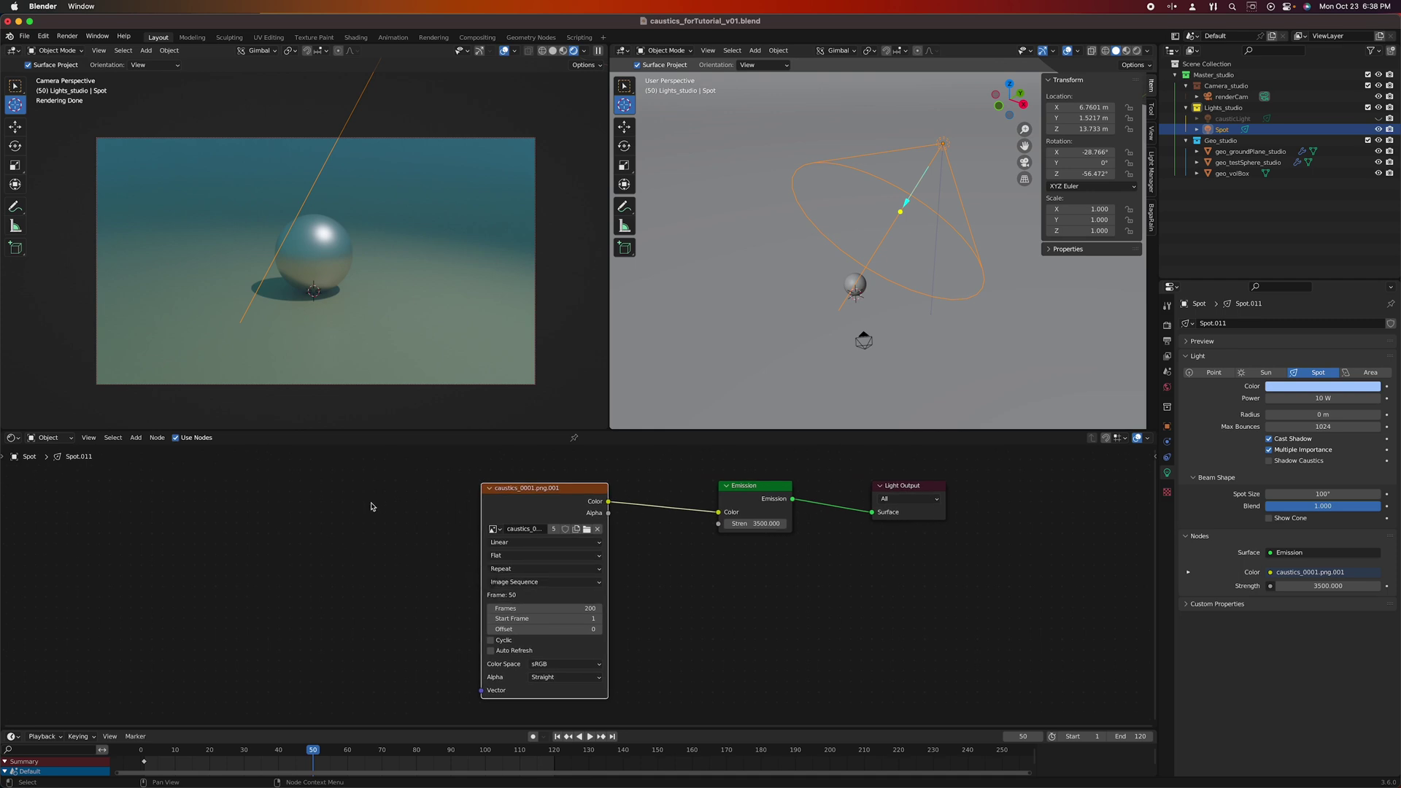
pyautogui.click(1233, 119)
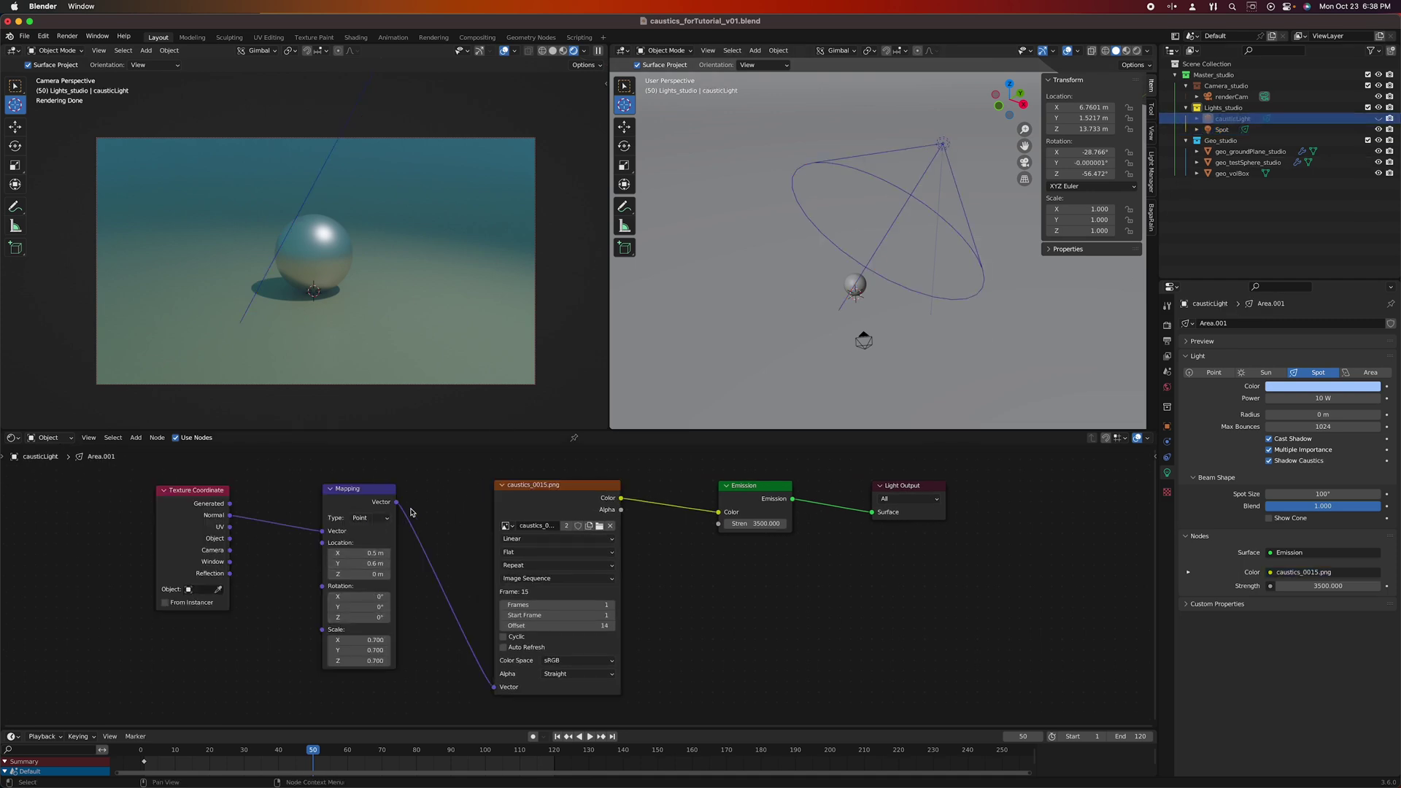
pyautogui.moveTo(465, 469); pyautogui.dragTo(136, 702)
pyautogui.press('super+c')
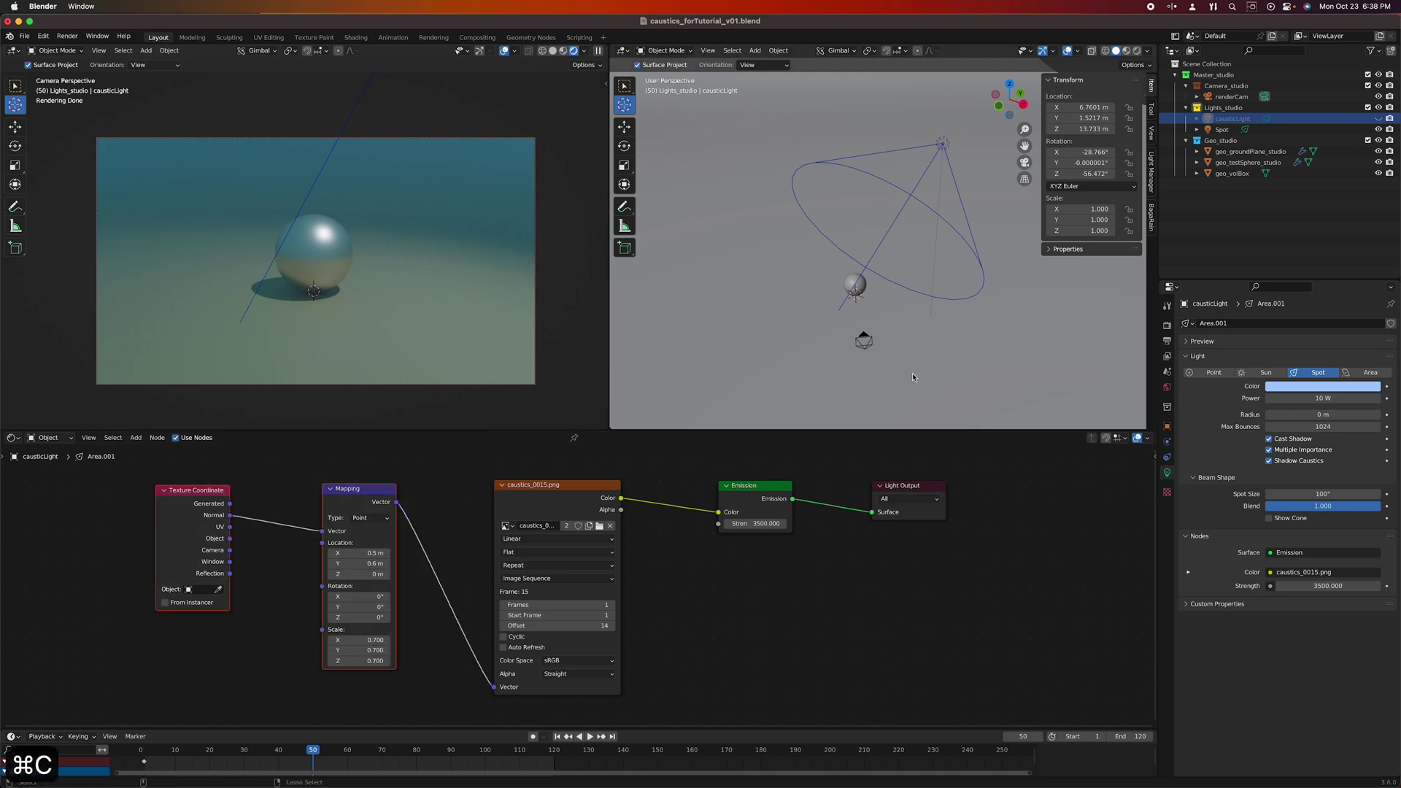
pyautogui.click(1230, 130)
pyautogui.scroll(-5, 431, 604)
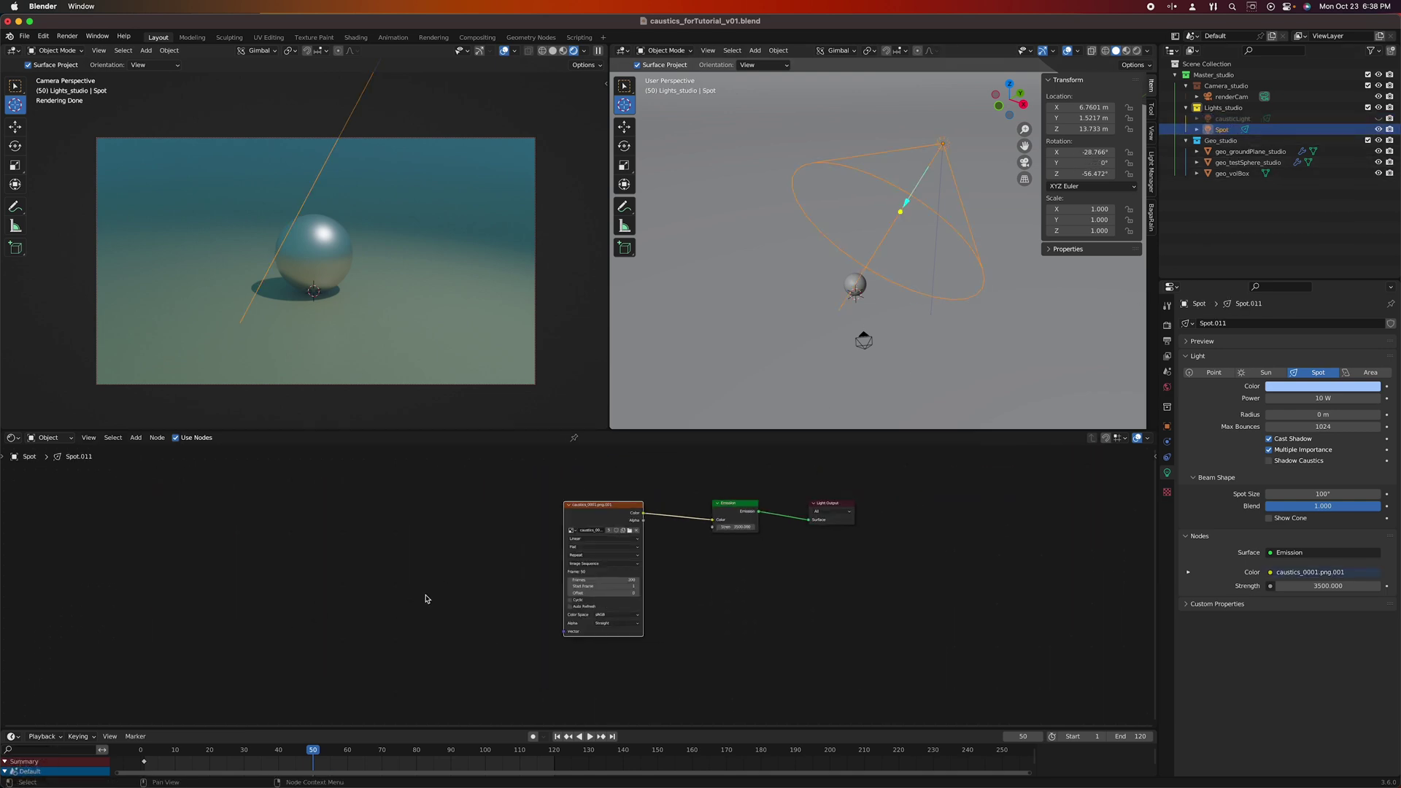
pyautogui.press('super+v')
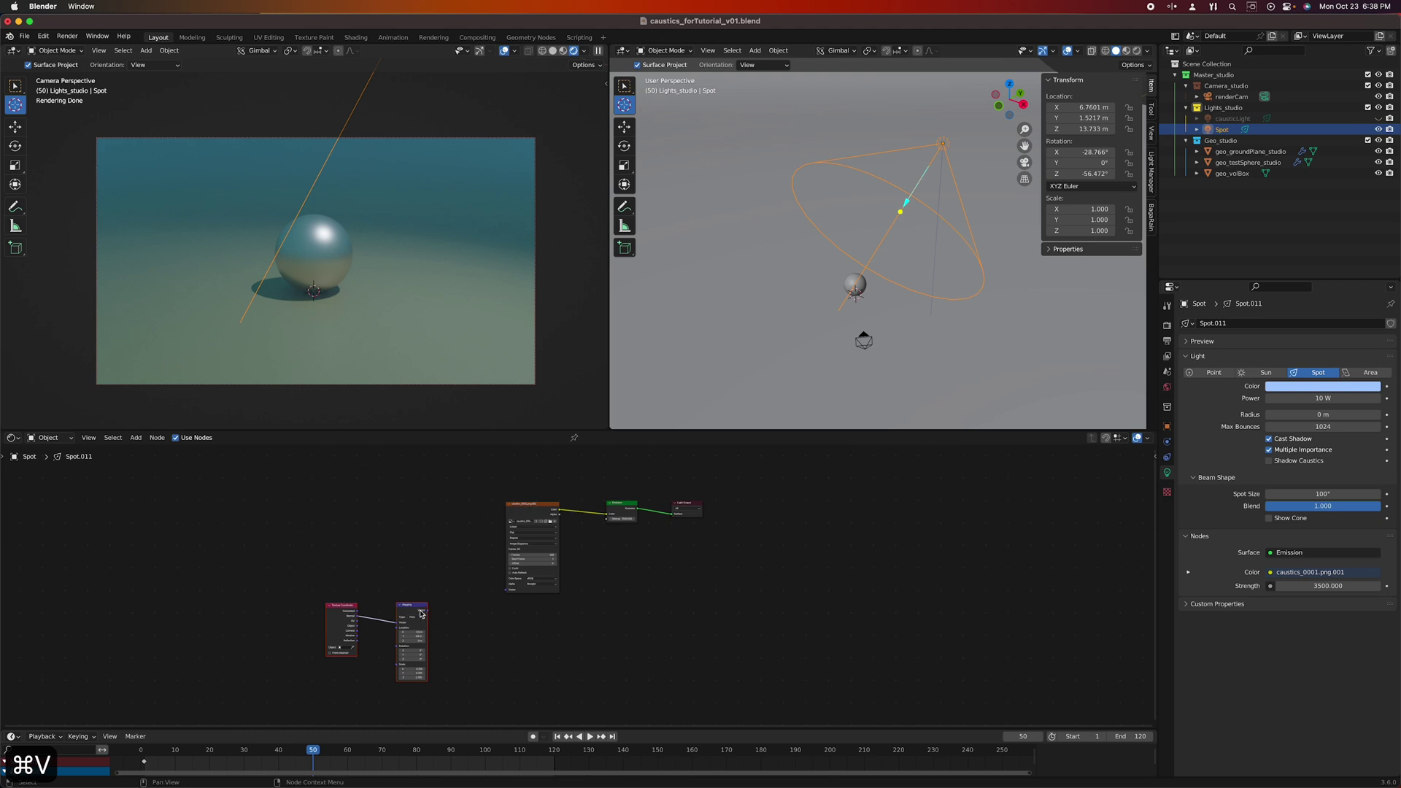
pyautogui.moveTo(415, 608); pyautogui.dragTo(332, 636)
pyautogui.scroll(2, 430, 591)
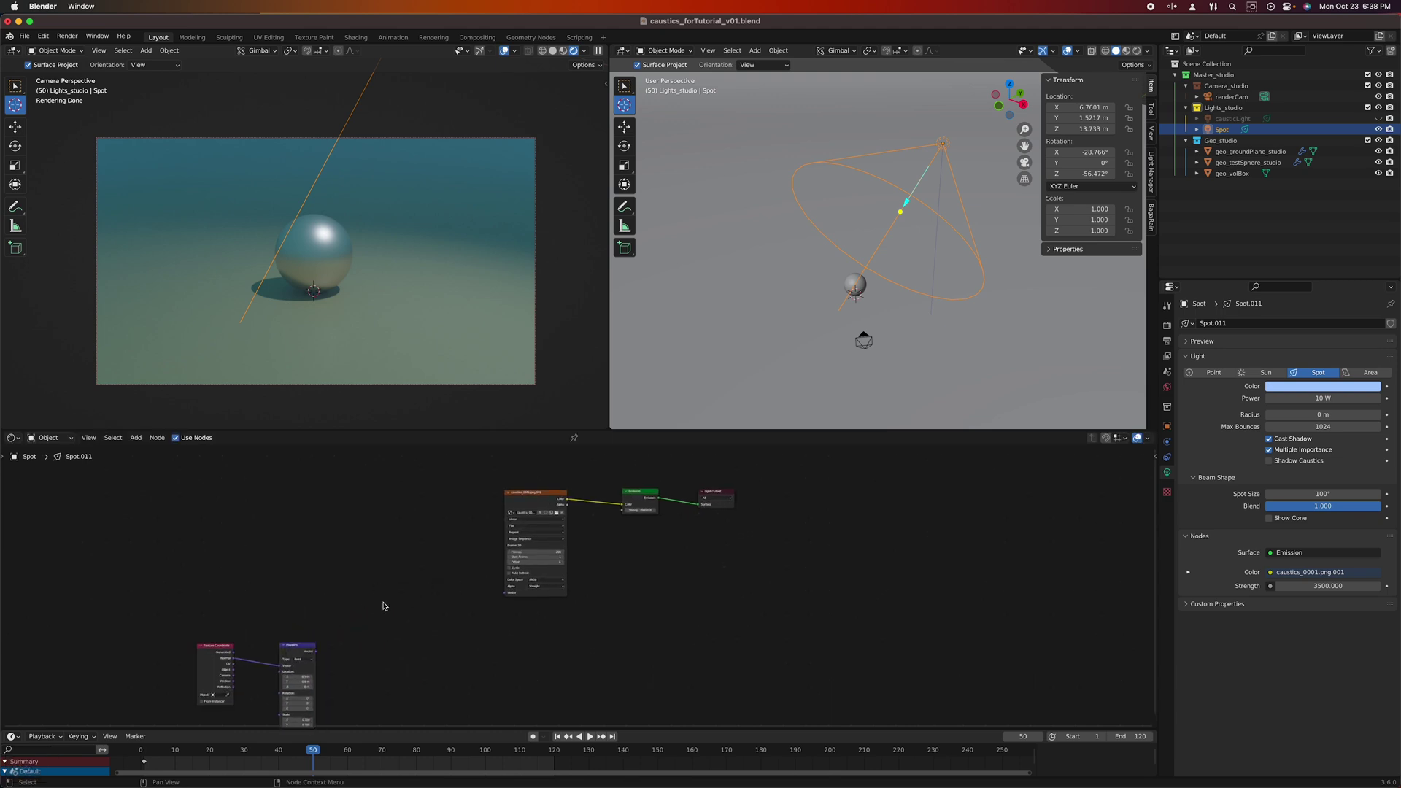
pyautogui.moveTo(425, 601); pyautogui.dragTo(398, 601, button='middle')
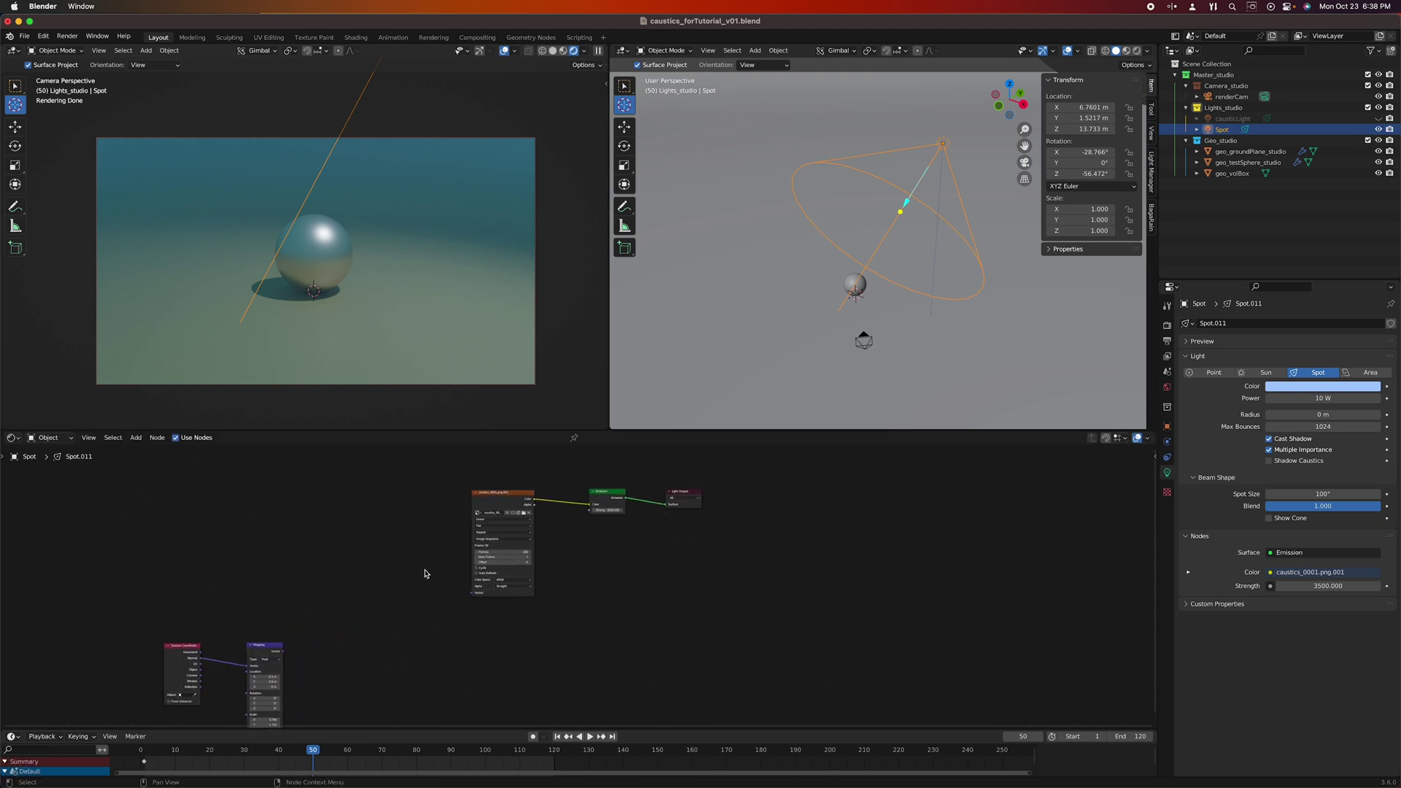
# - Check in the add-on preferences whether Node Wrangler is enabled
pyautogui.hotkey('shift', 'a')
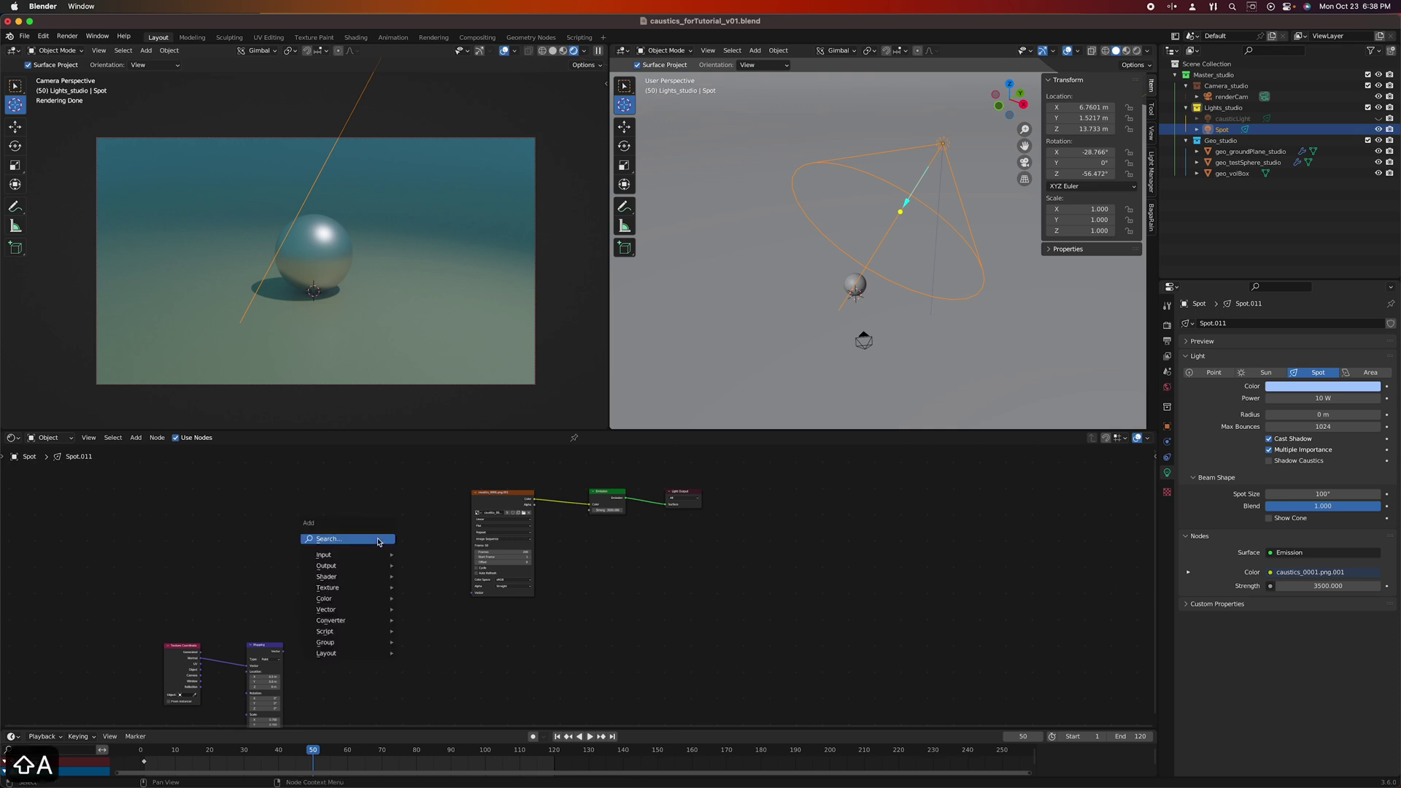
pyautogui.press('Escape')
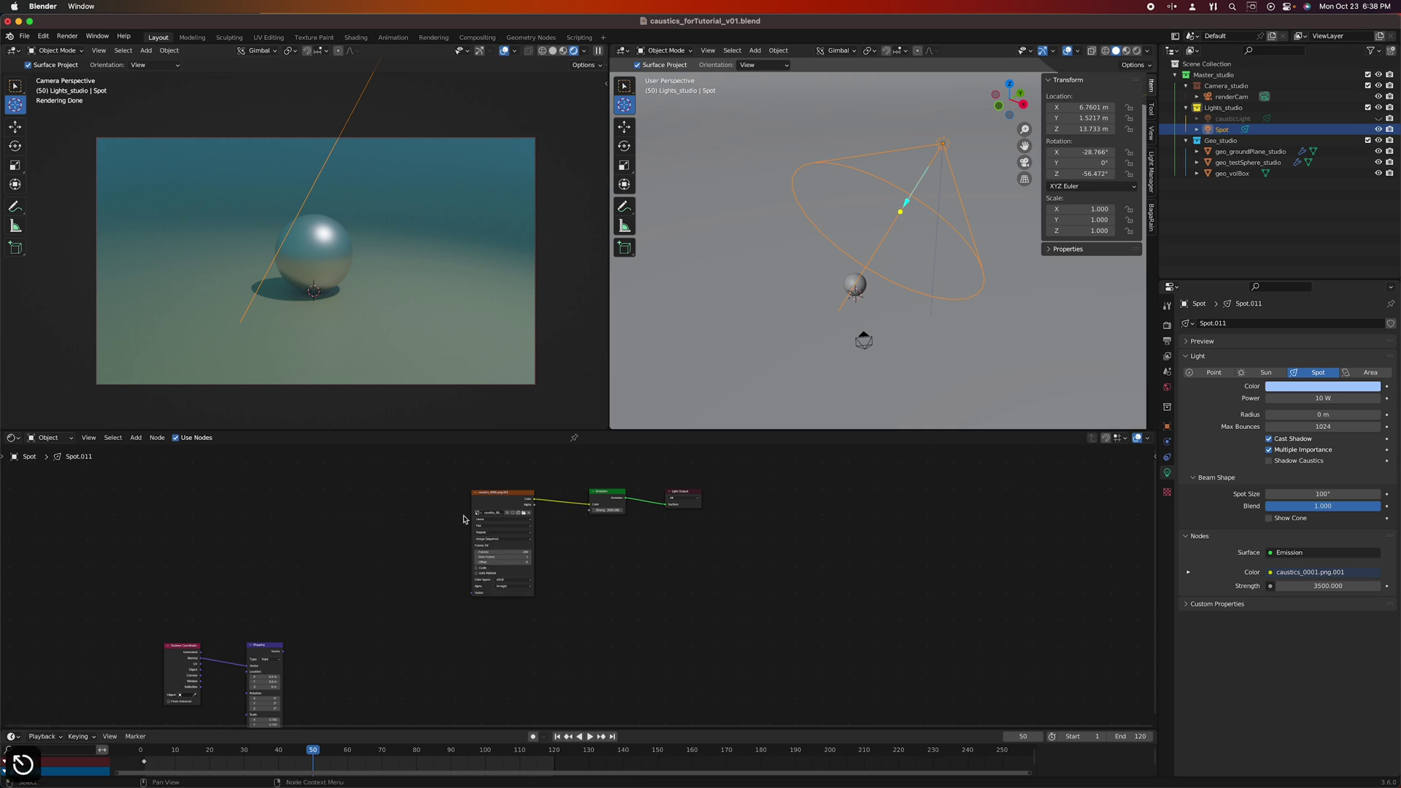
pyautogui.moveTo(462, 520); pyautogui.dragTo(442, 506, button='middle')
pyautogui.click(44, 37)
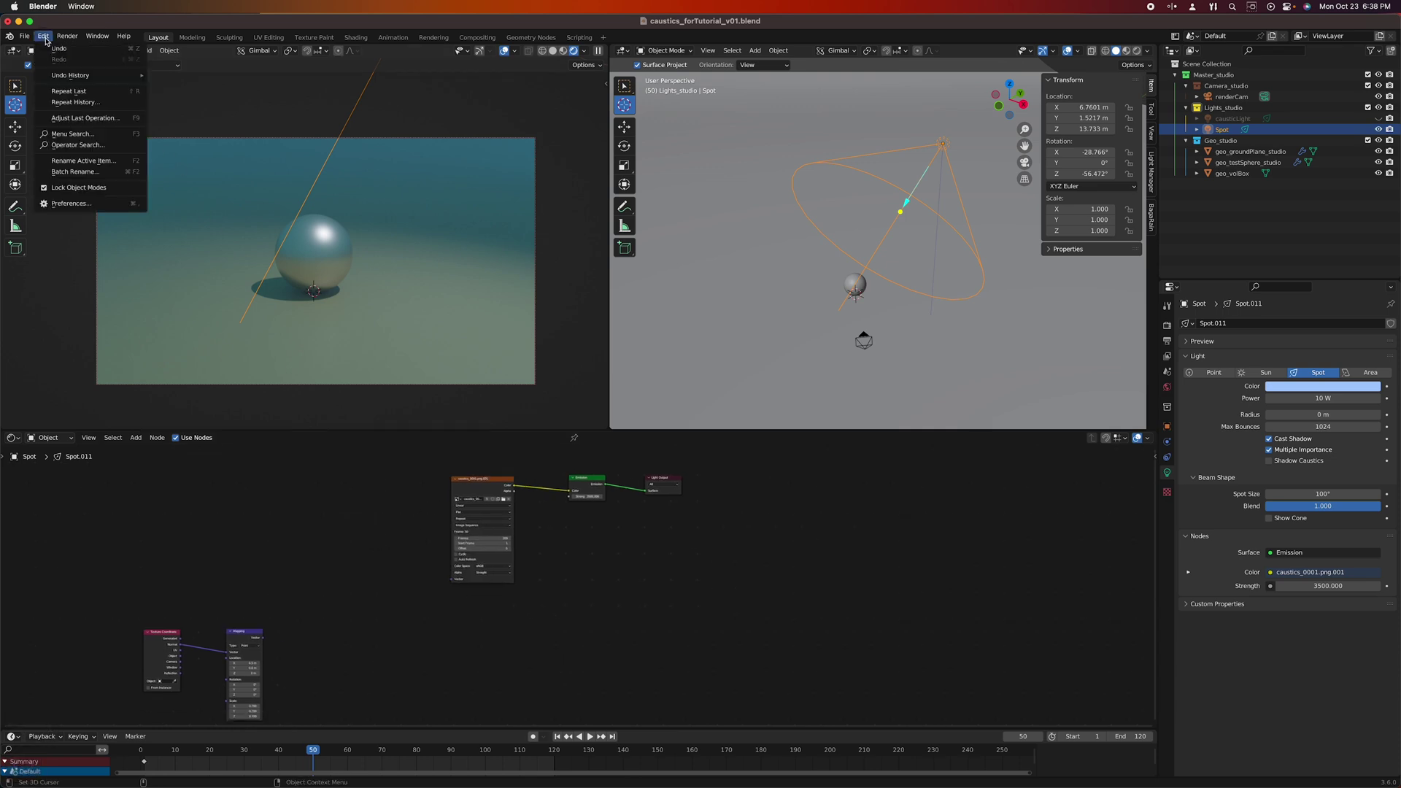
pyautogui.click(85, 211)
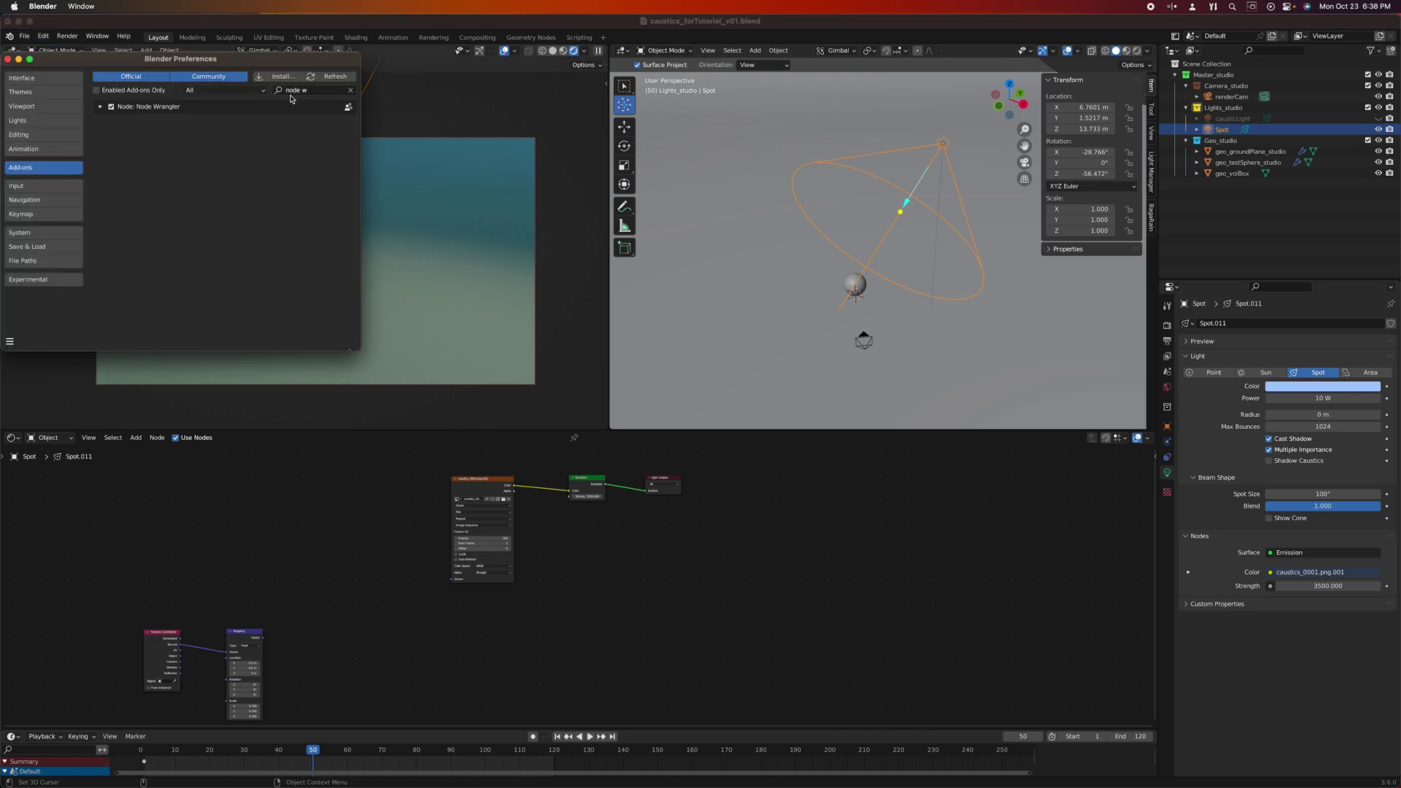
pyautogui.click(319, 91)
pyautogui.click(9, 58)
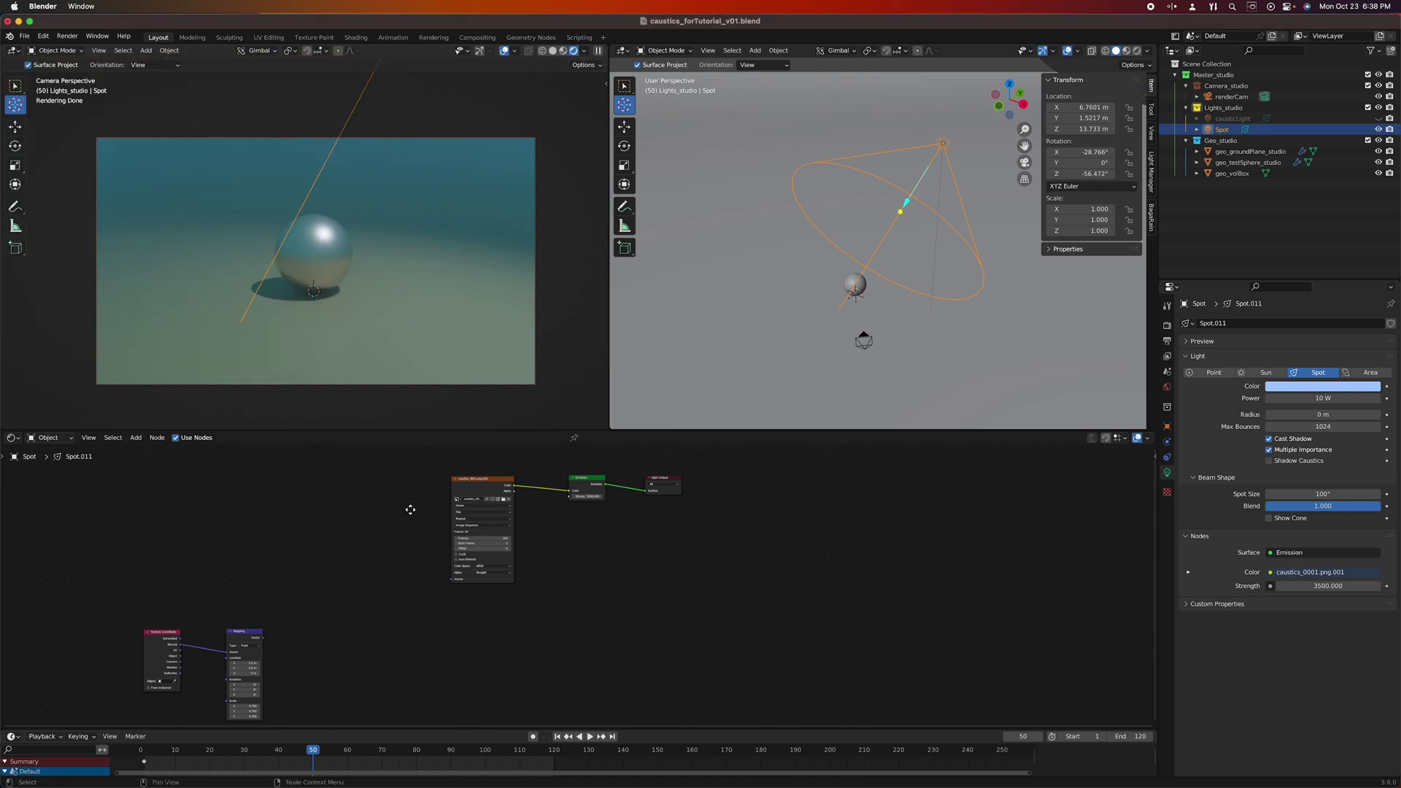
# - Add connected Texture Coordinate and Mapping nodes to the caustics texture with Node Wrangler, and move the pair away from the texture node
pyautogui.scroll(2, 437, 496)
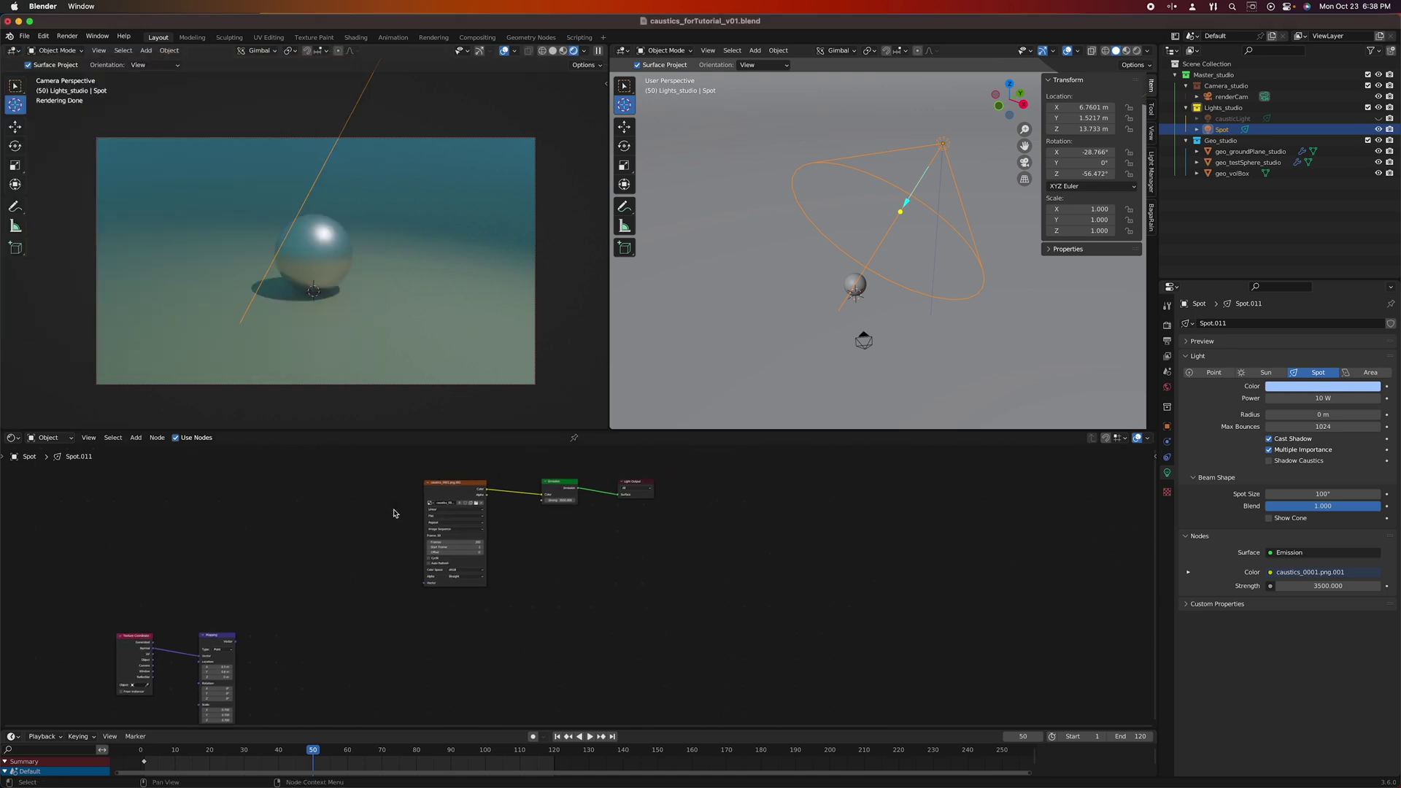
pyautogui.click(466, 483)
pyautogui.moveTo(471, 482); pyautogui.dragTo(448, 501, button='middle')
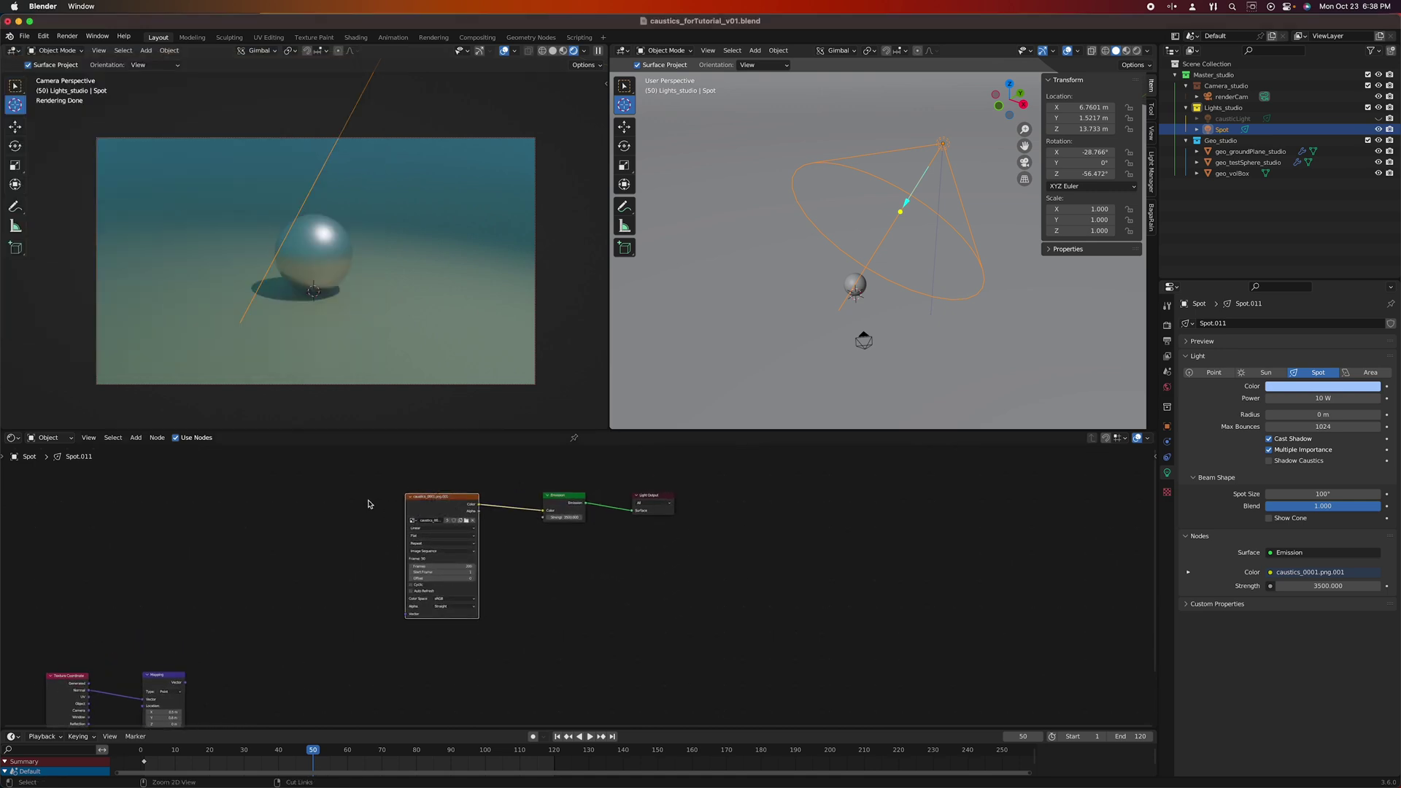
pyautogui.hotkey('ctrl', 't')
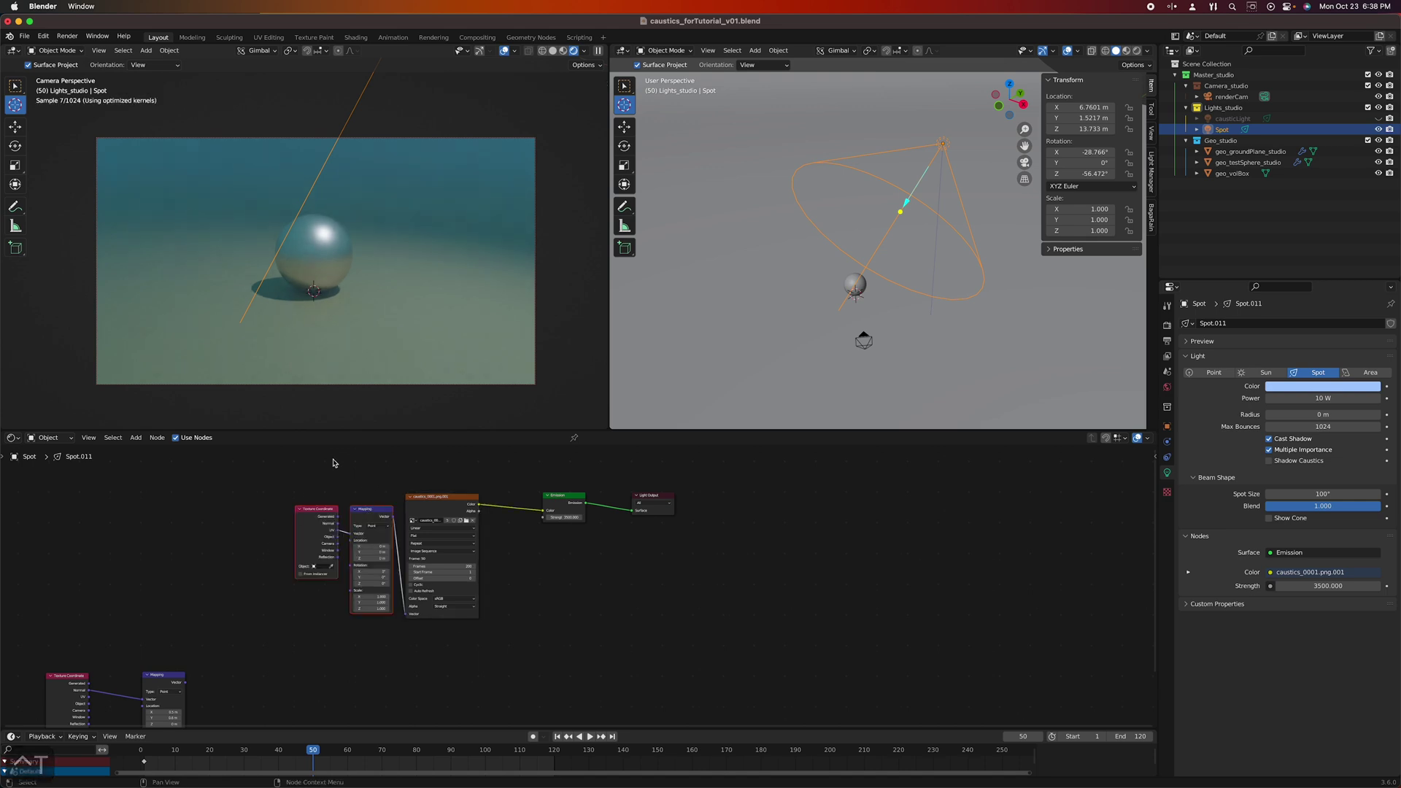
pyautogui.moveTo(325, 509); pyautogui.dragTo(269, 507)
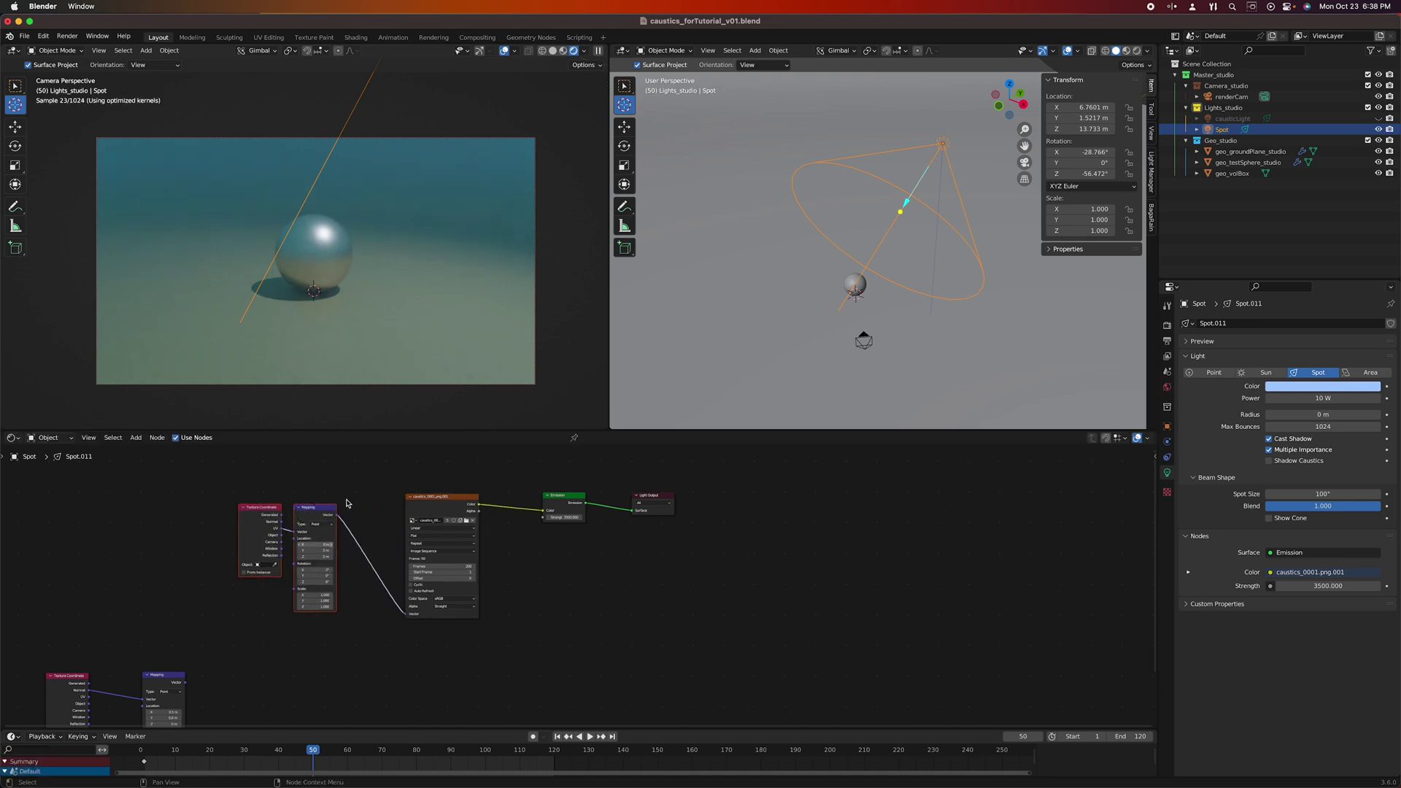
# - Connect the new Texture Coordinate node's Normal output to the Mapping node's Vector input, spacing the two nodes apart
pyautogui.moveTo(218, 586); pyautogui.dragTo(233, 559, button='middle')
pyautogui.scroll(1, 265, 635)
pyautogui.moveTo(259, 637); pyautogui.dragTo(263, 605, button='middle')
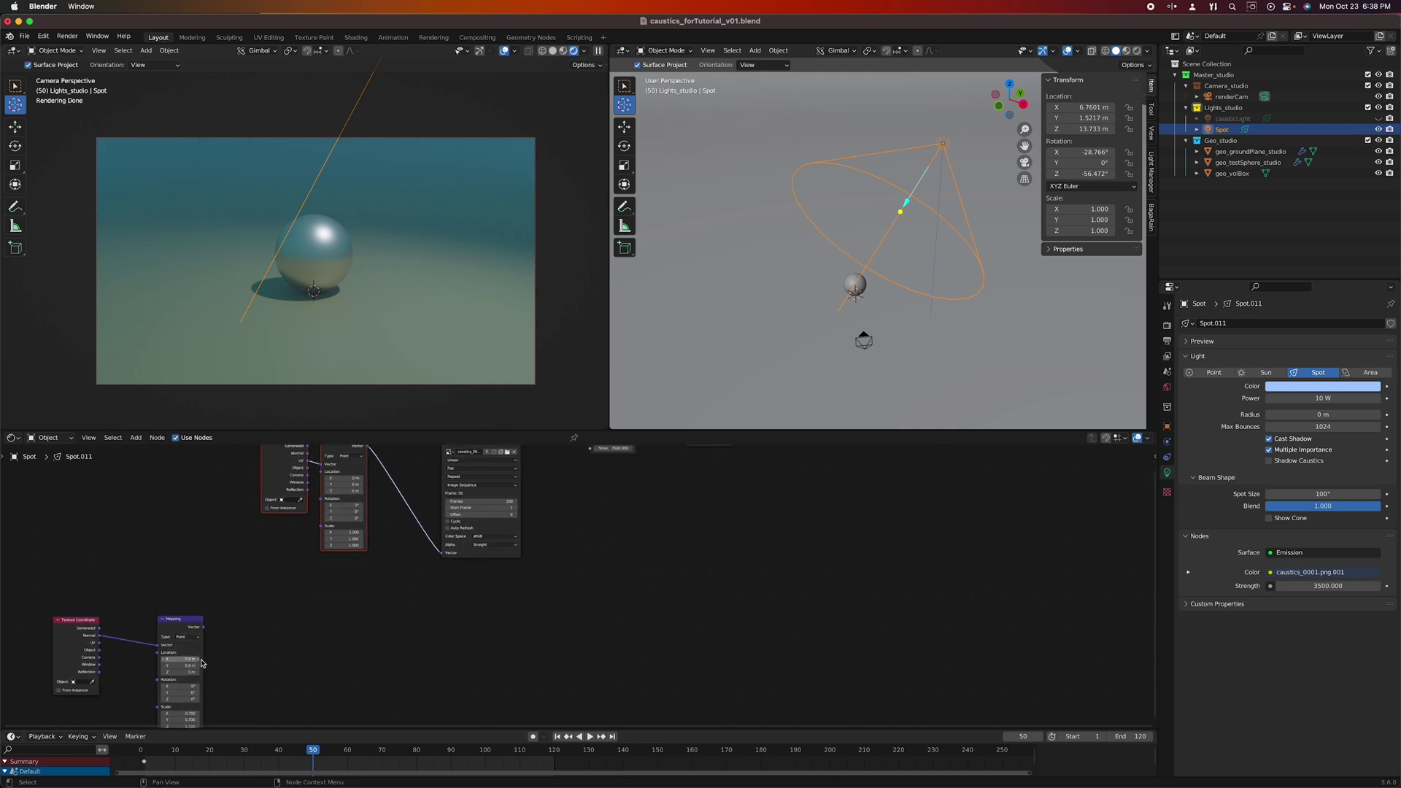
pyautogui.moveTo(309, 513); pyautogui.dragTo(314, 527, button='middle')
pyautogui.moveTo(433, 479); pyautogui.dragTo(378, 501, button='middle')
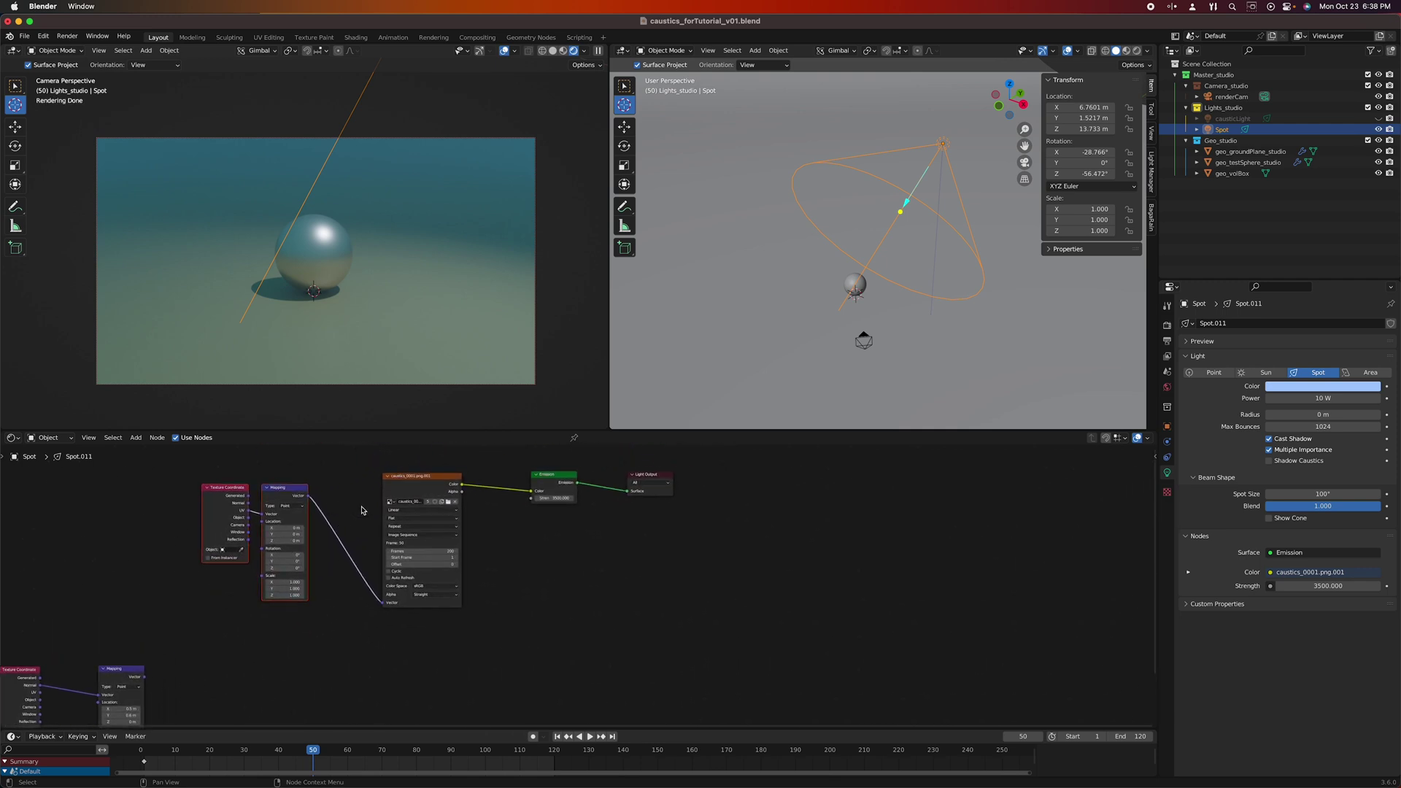
pyautogui.moveTo(290, 497); pyautogui.dragTo(277, 509, button='middle')
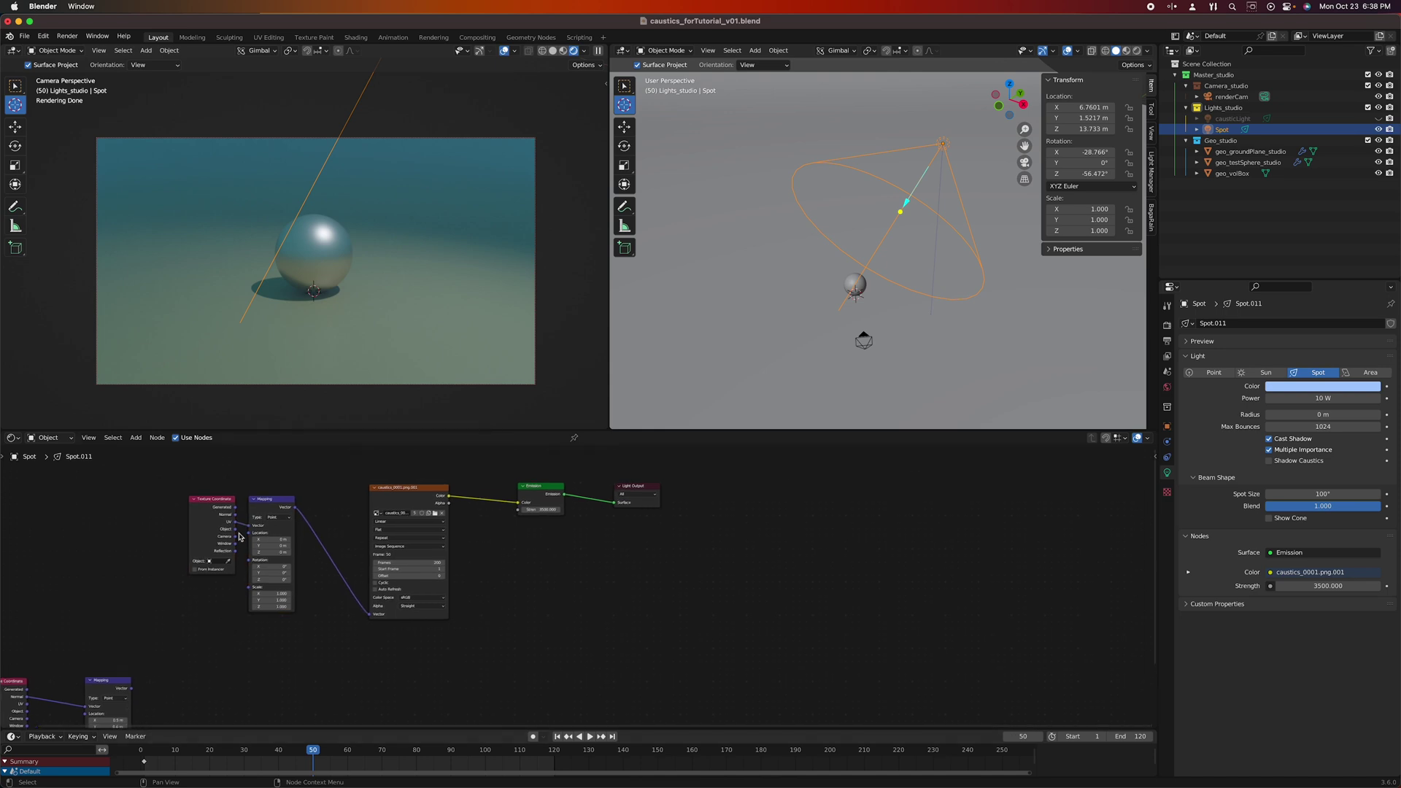
pyautogui.moveTo(277, 509)
pyautogui.mouseDown()
pyautogui.moveTo(310, 506)
pyautogui.moveTo(242, 517)
pyautogui.moveTo(281, 523)
pyautogui.mouseUp()
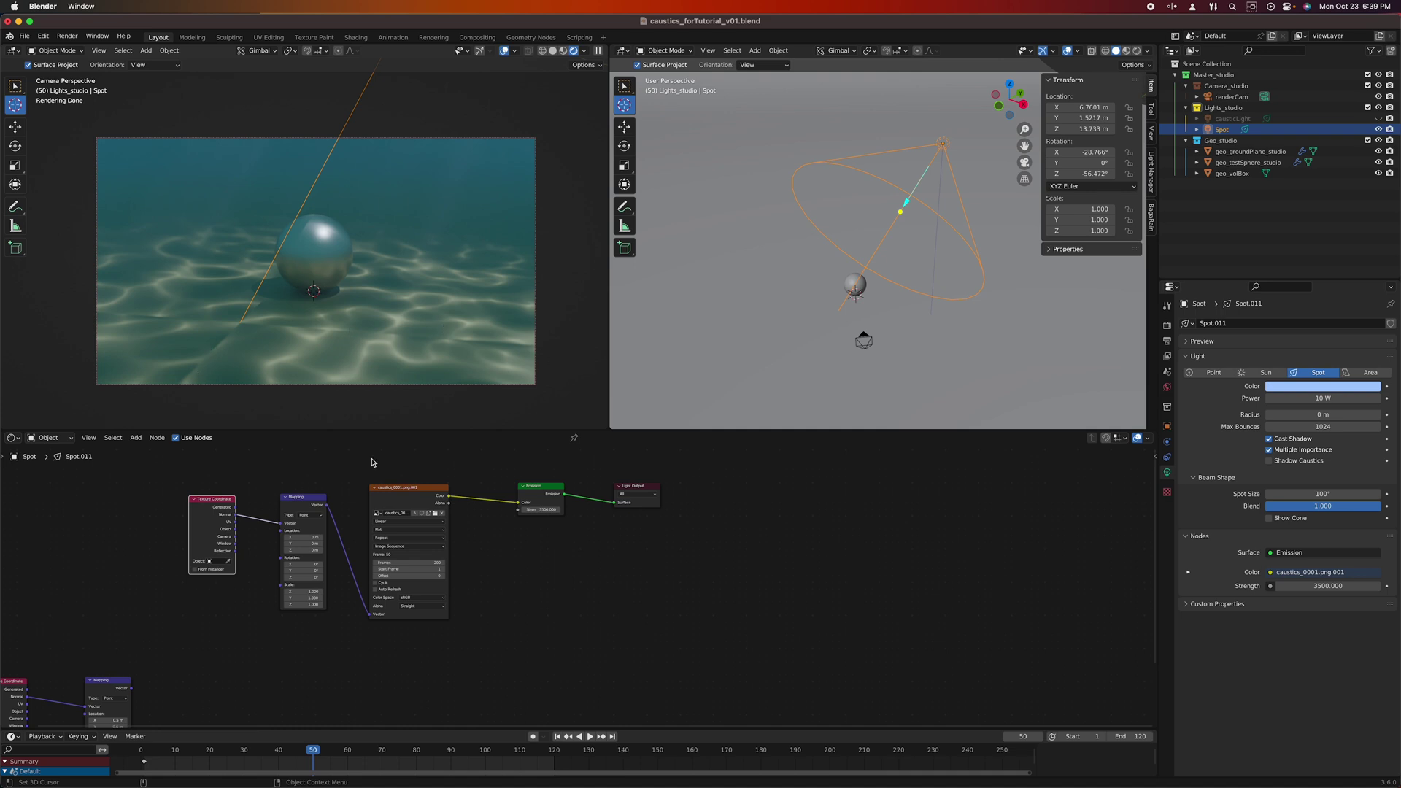
# - Set the X location of the connected Mapping node to 0.5 m, as in the reference Mapping node
pyautogui.moveTo(342, 576); pyautogui.dragTo(386, 529, button='middle')
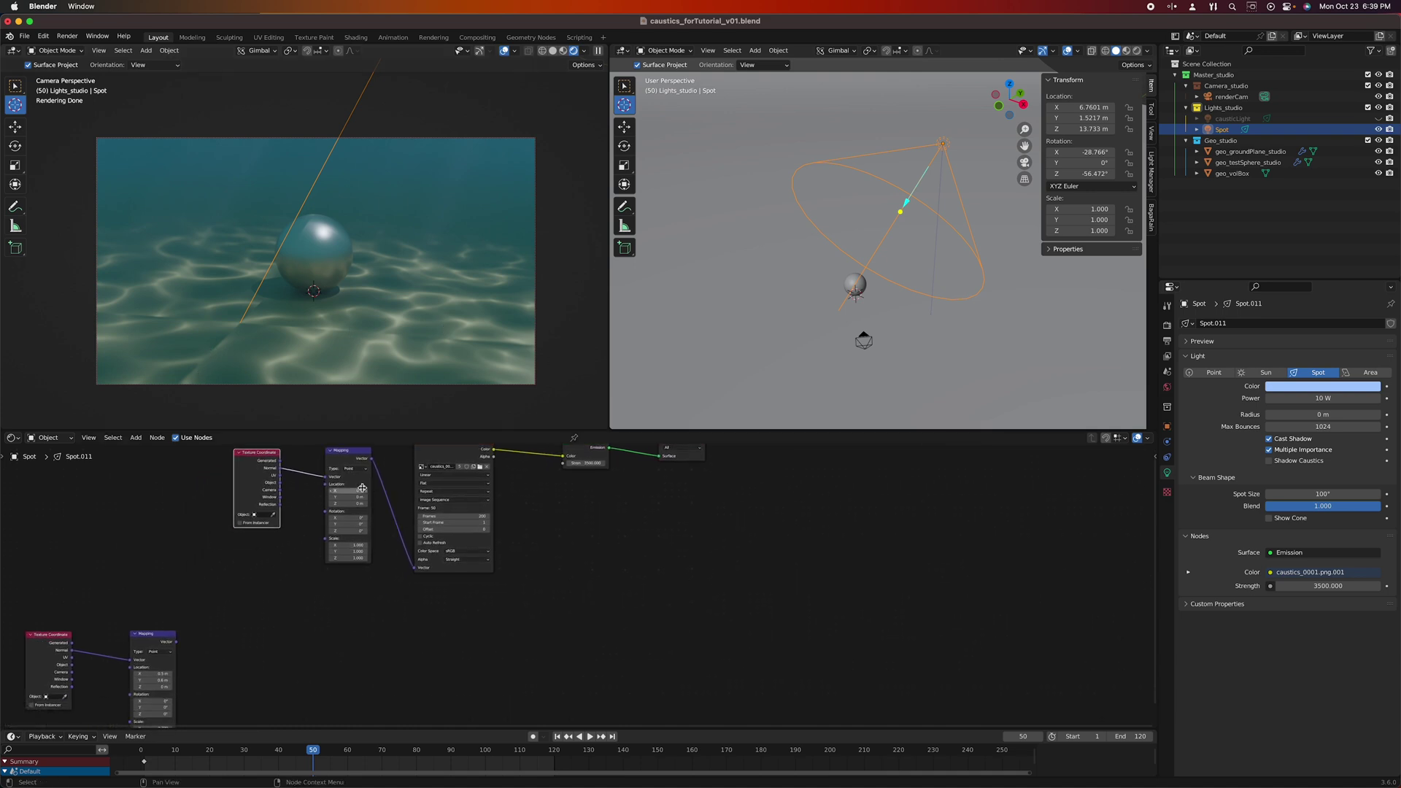
pyautogui.scroll(-5, 197, 600)
pyautogui.hscroll(-2, 197, 600)
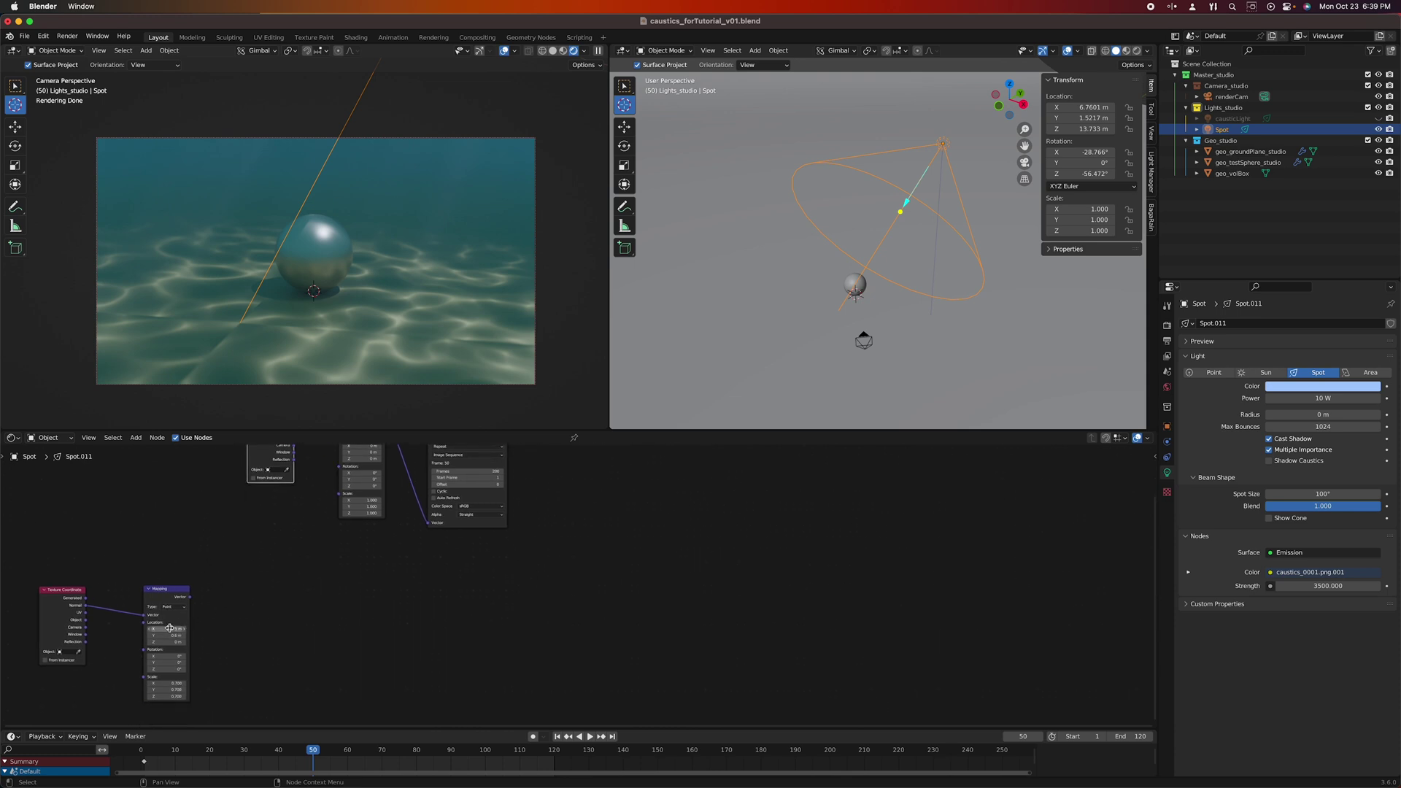
pyautogui.scroll(3, 226, 654)
pyautogui.hscroll(2, 225, 654)
pyautogui.scroll(3, 219, 604)
pyautogui.hscroll(4, 219, 604)
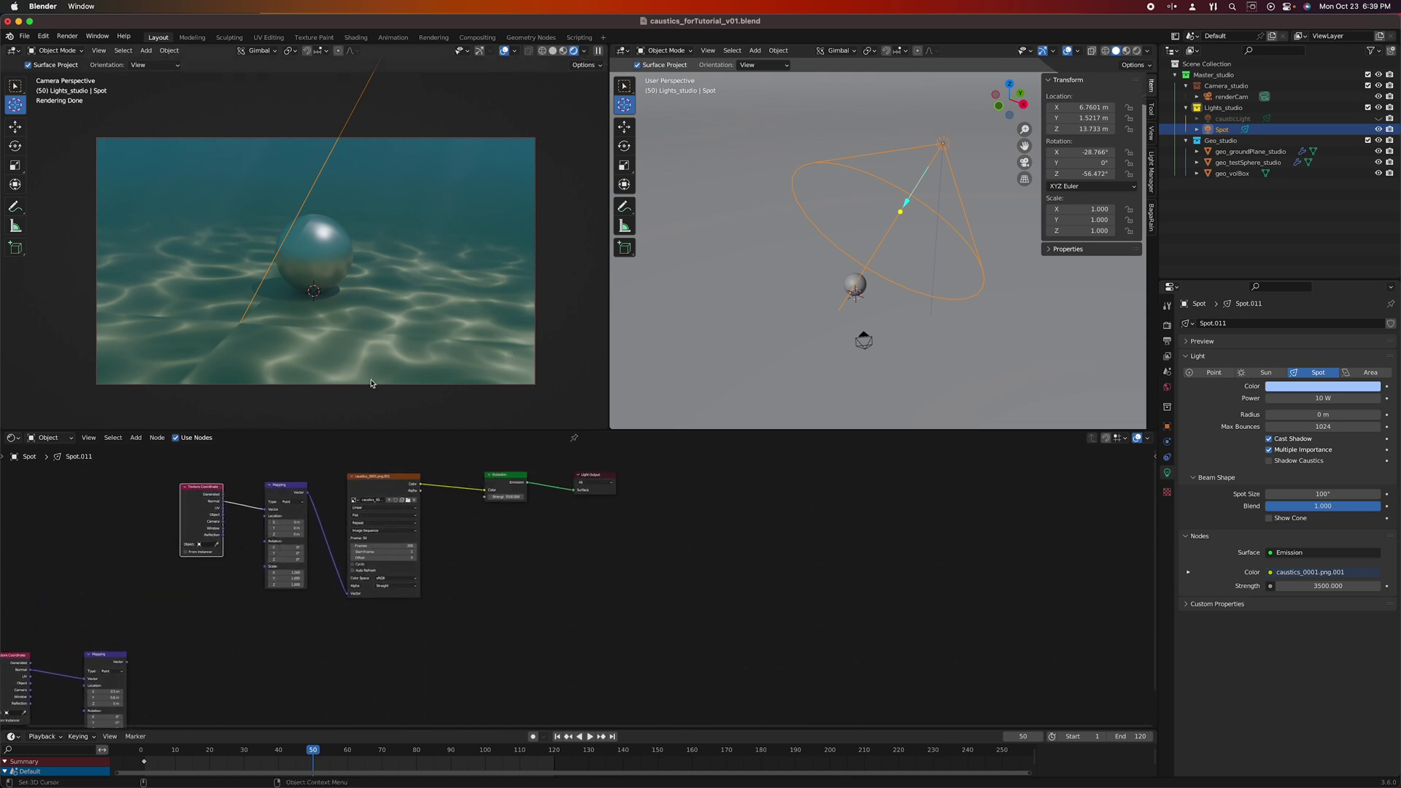
pyautogui.click(295, 522)
pyautogui.write(',5')
pyautogui.press('Return')
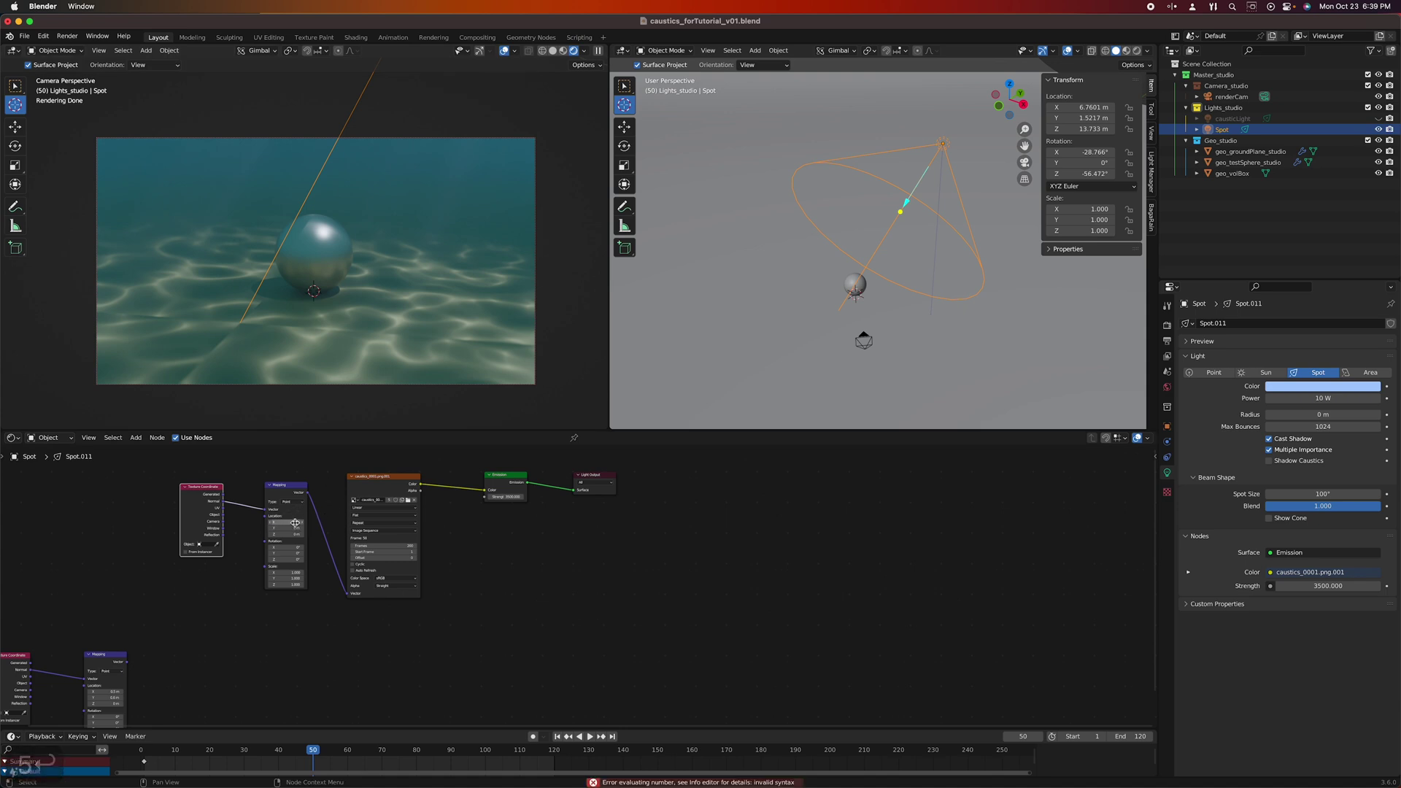
pyautogui.click(295, 523)
pyautogui.write('.6')
pyautogui.press('BackSpace')
pyautogui.write('5')
pyautogui.press('Return')
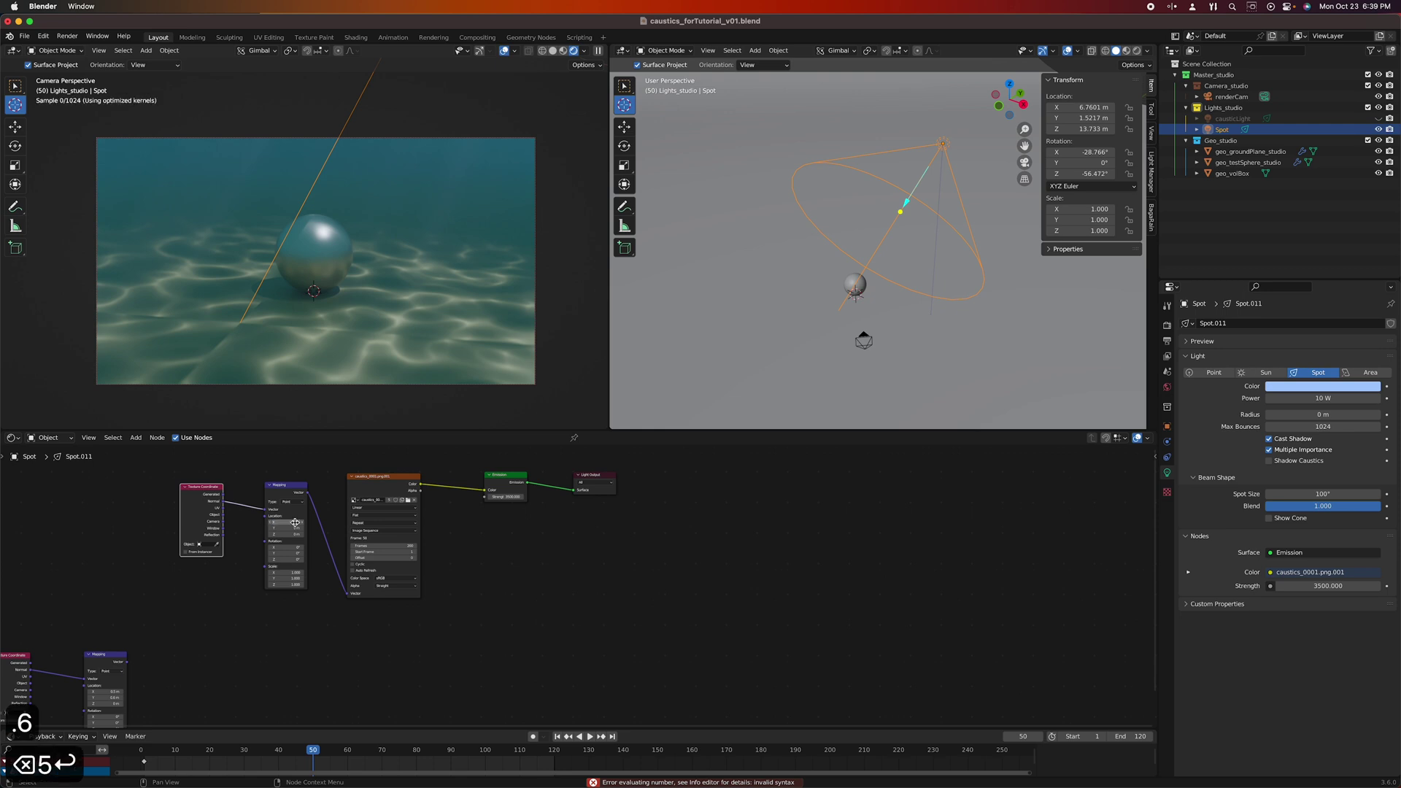
# - Set the Y location of the connected Mapping node to 0.6 m
pyautogui.click(295, 527)
pyautogui.write('.5')
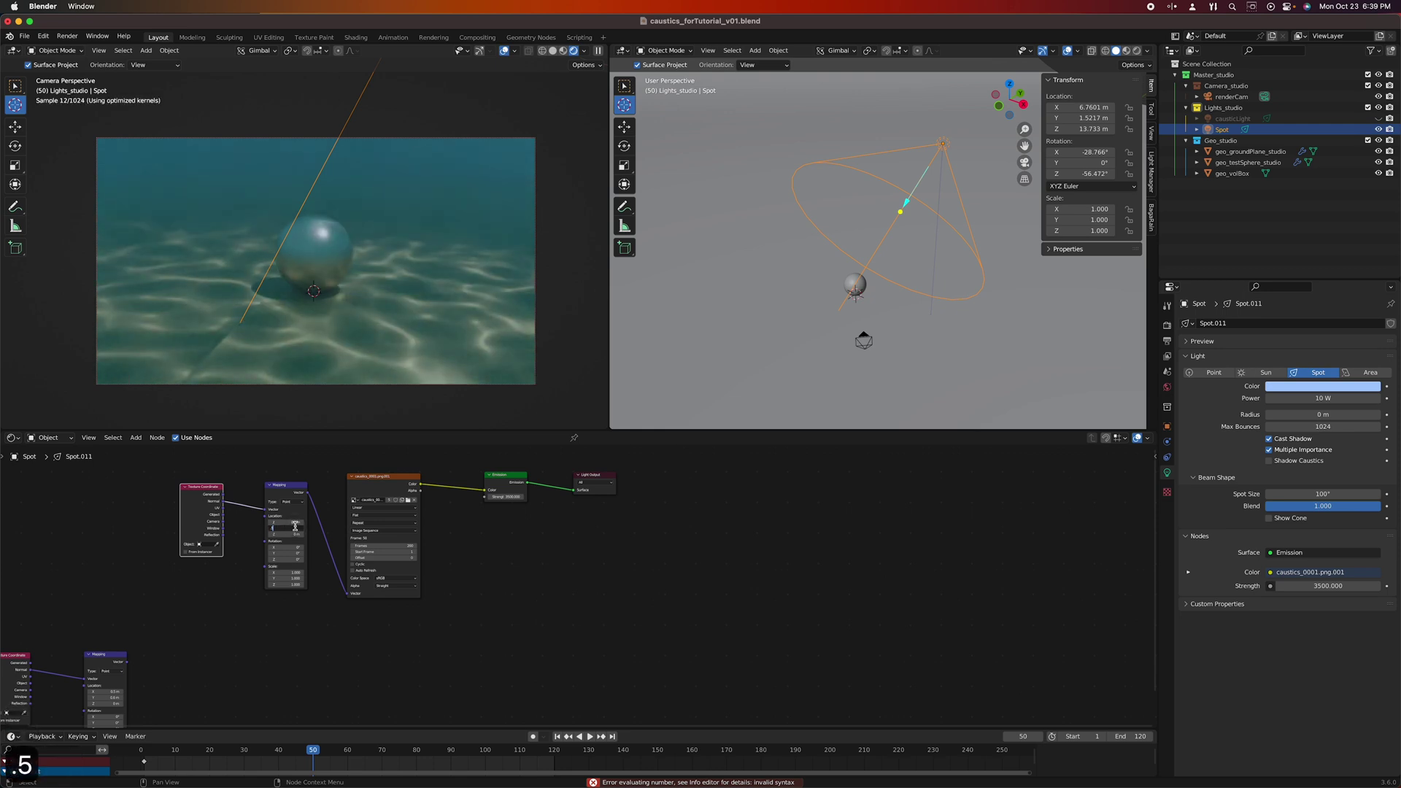
pyautogui.press('Return')
pyautogui.click(294, 525)
pyautogui.write('.6')
pyautogui.press('Return')
# - Set the connected Mapping node's X, Y and Z scale to 0.7
pyautogui.moveTo(335, 570)
pyautogui.mouseDown(button='middle')
pyautogui.moveTo(319, 595)
pyautogui.moveTo(338, 566)
pyautogui.mouseUp(button='middle')
pyautogui.moveTo(311, 533); pyautogui.dragTo(312, 542)
pyautogui.click(313, 533)
pyautogui.write('.7')
pyautogui.press('Return')
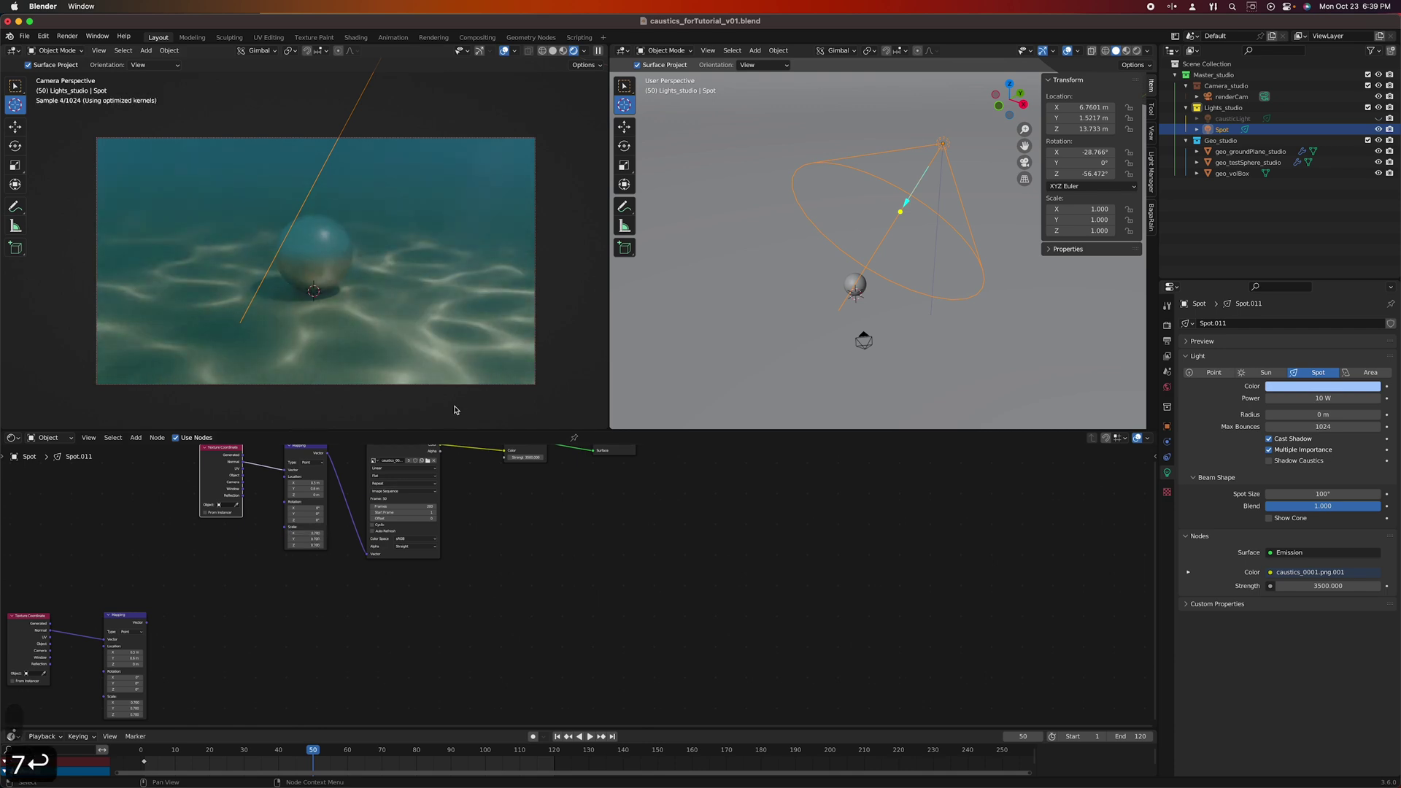
pyautogui.scroll(5, 323, 580)
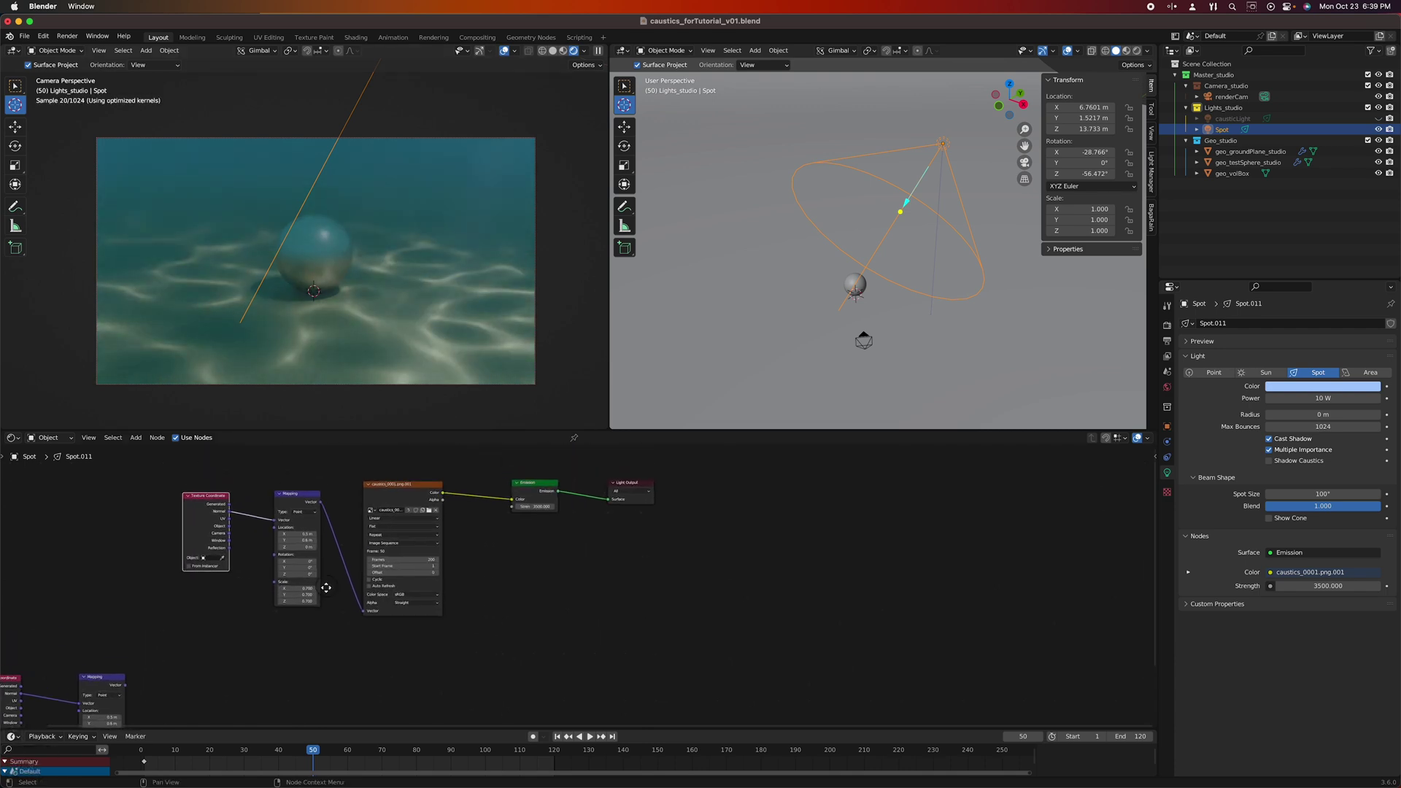
# - Compare the effect of causticLight and Spot in the camera view by toggling their visibility, leaving only Spot visible
pyautogui.scroll(2, 323, 580)
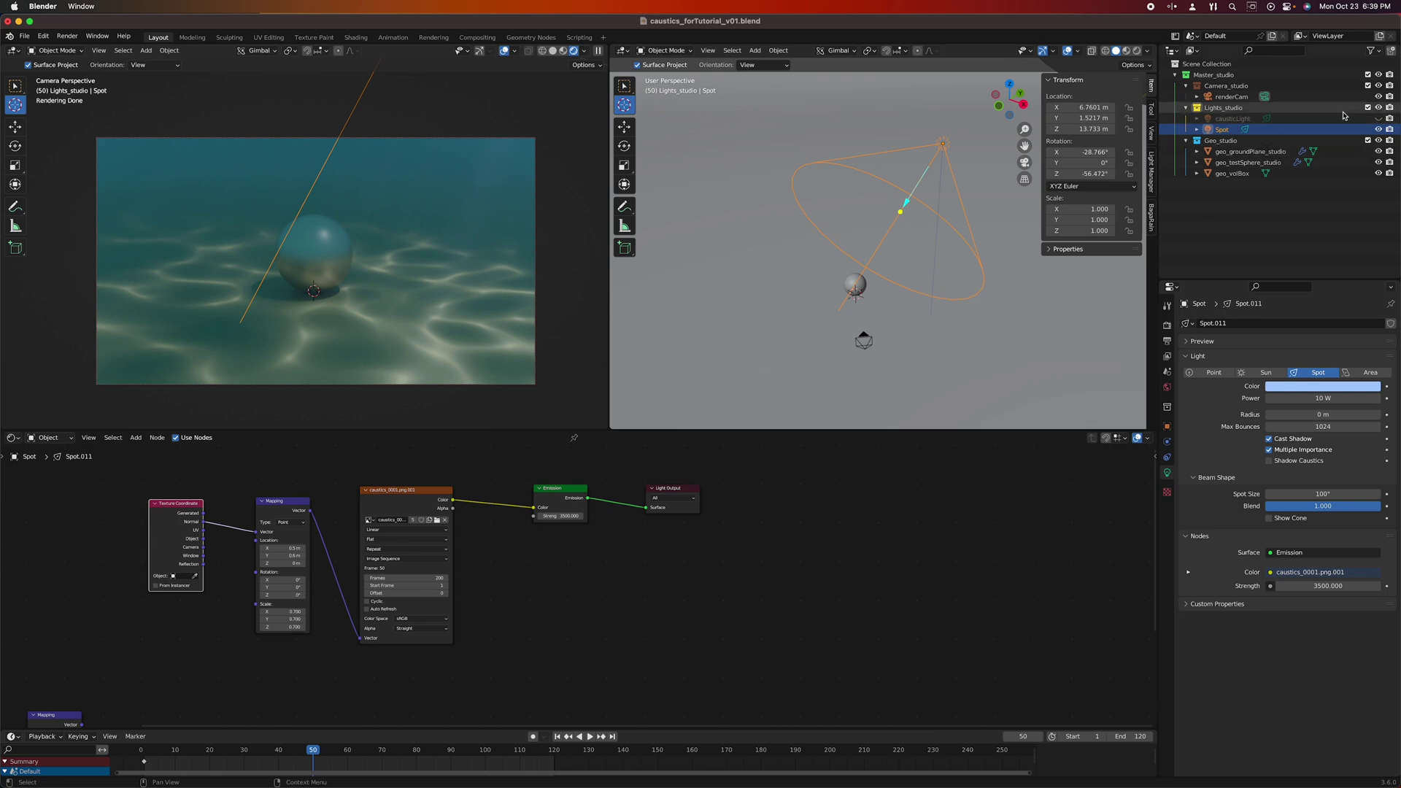
pyautogui.click(1379, 119)
pyautogui.click(1378, 129)
pyautogui.click(1379, 119)
pyautogui.moveTo(646, 611); pyautogui.dragTo(769, 608, button='middle')
pyautogui.scroll(-1, 699, 587)
pyautogui.scroll(1, 618, 579)
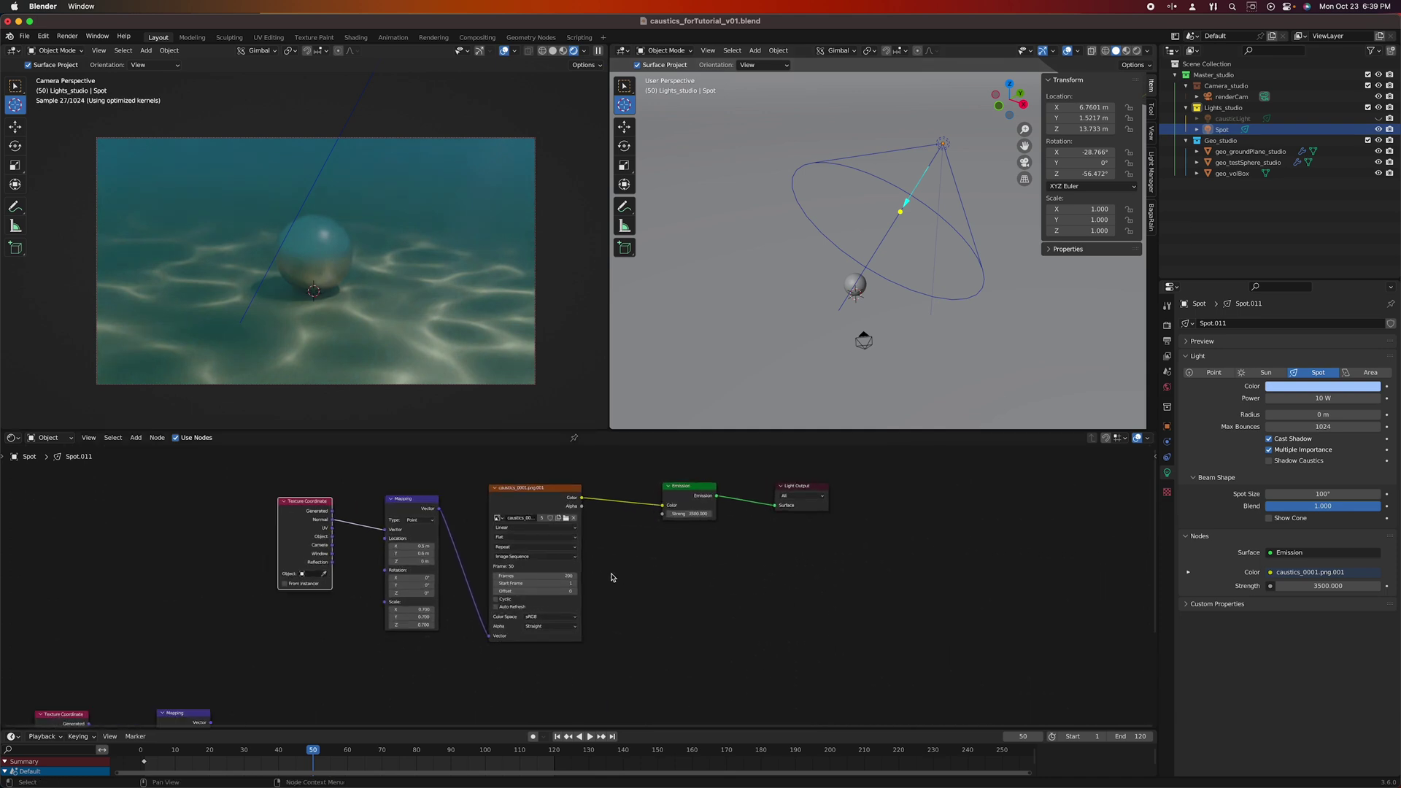
pyautogui.hscroll(3, 602, 573)
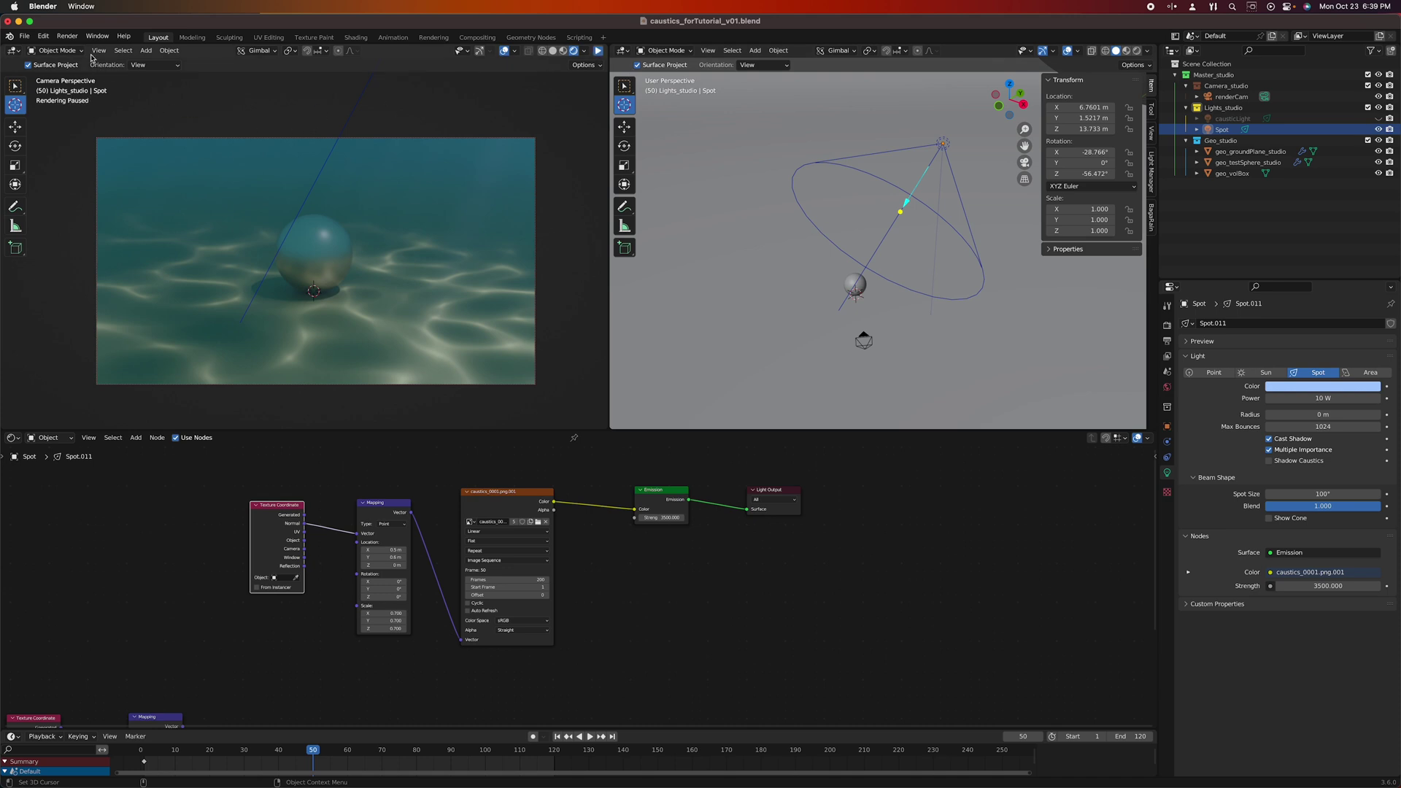
# - Open the render result window, show its render slots, and select Slot 15, placing the window over the middle of the workspace
pyautogui.click(67, 36)
pyautogui.click(93, 91)
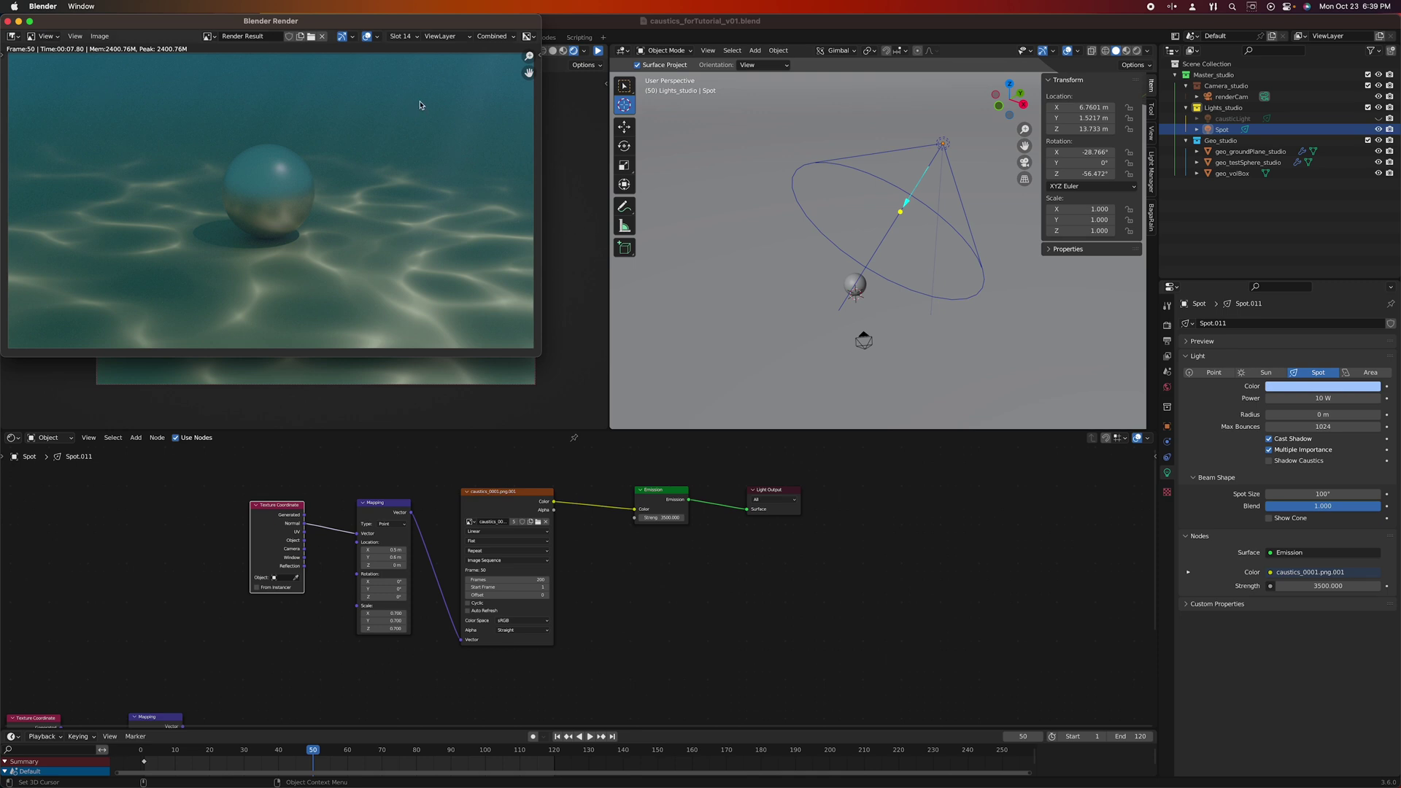
pyautogui.click(539, 56)
pyautogui.click(537, 87)
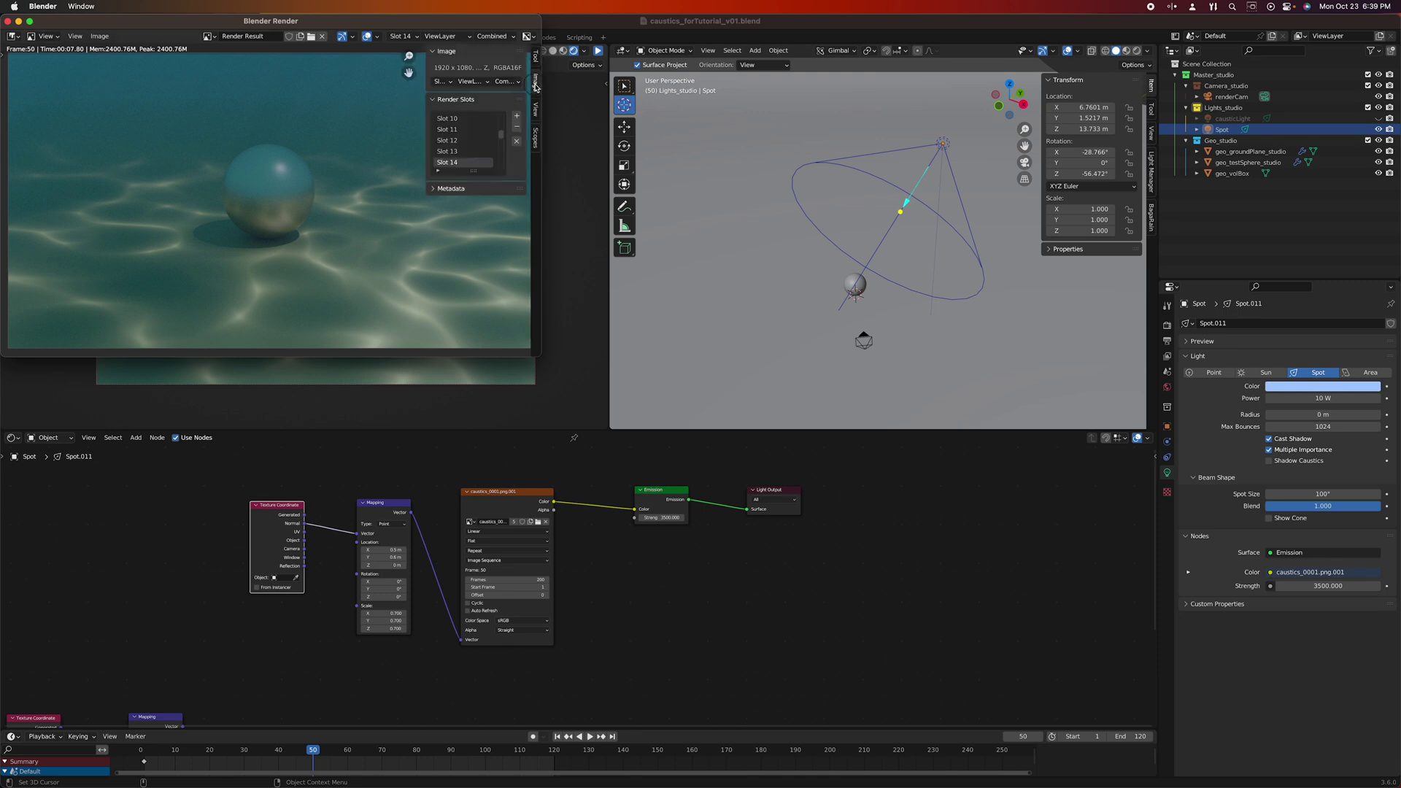
pyautogui.scroll(-1, 464, 146)
pyautogui.click(452, 162)
pyautogui.moveTo(228, 22); pyautogui.dragTo(439, 159)
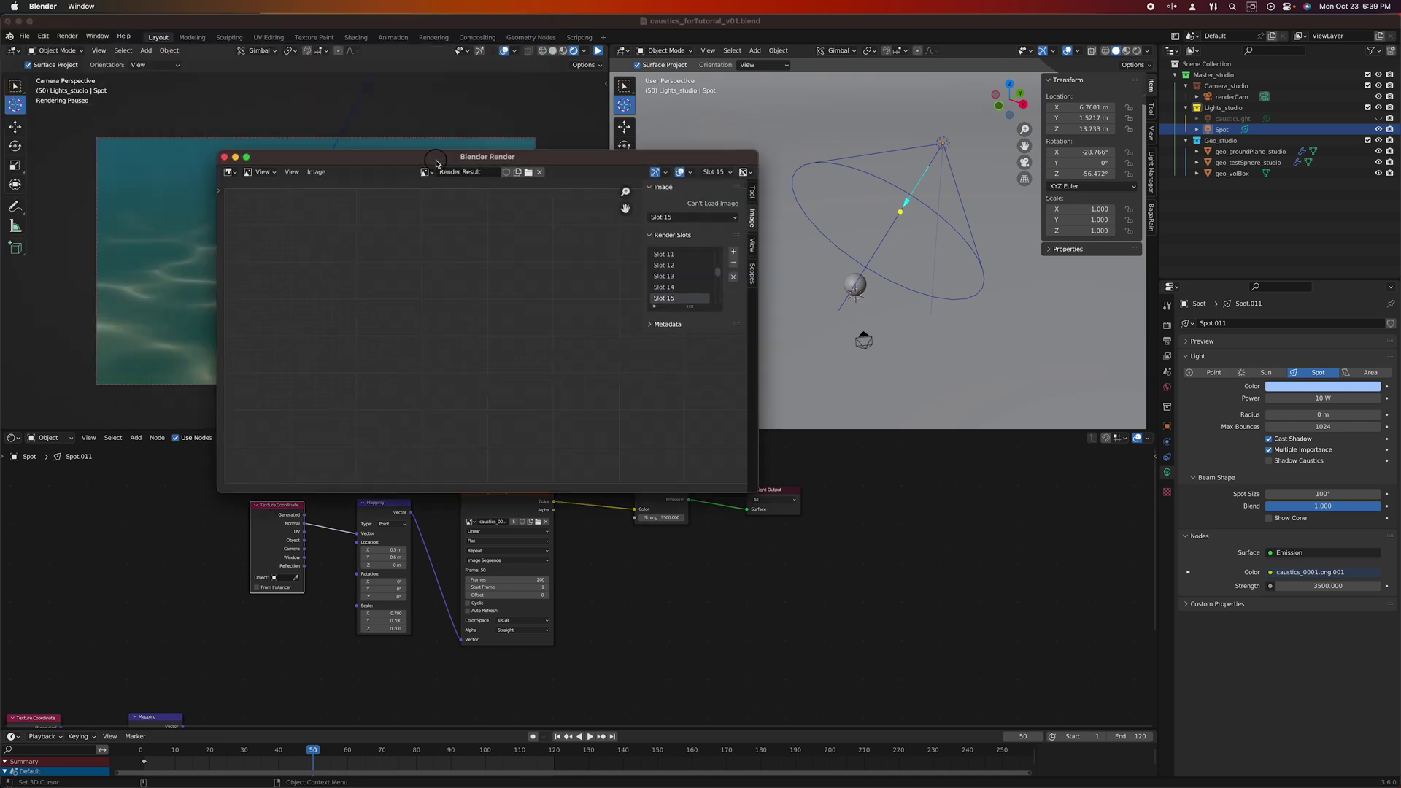
# - Render frame 50 as a still image, inspect the caustics around the sphere, and select render Slot 17
pyautogui.click(67, 36)
pyautogui.click(72, 51)
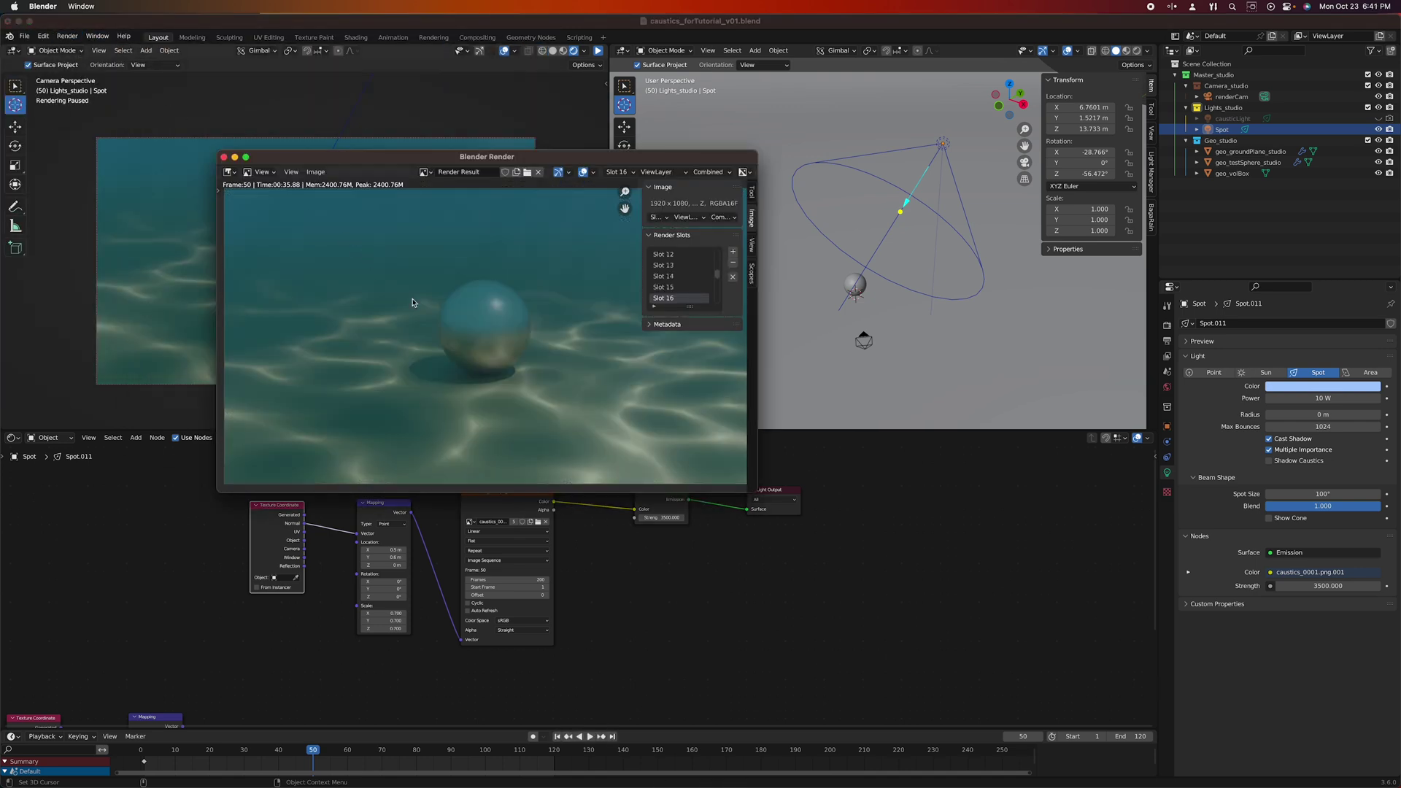
pyautogui.moveTo(531, 311)
pyautogui.mouseDown(button='middle')
pyautogui.moveTo(518, 306)
pyautogui.moveTo(529, 303)
pyautogui.mouseUp(button='middle')
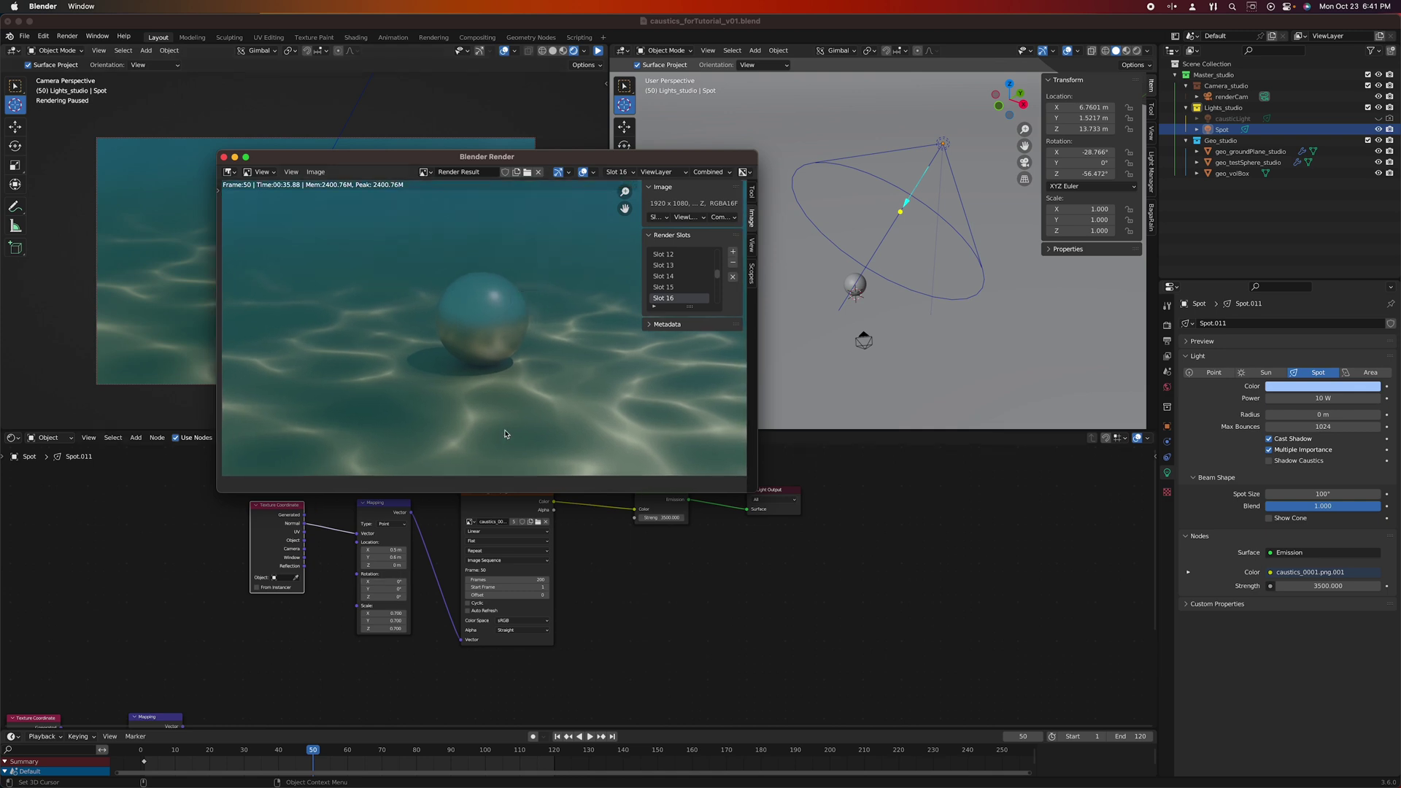
pyautogui.moveTo(504, 434); pyautogui.dragTo(511, 438, button='middle')
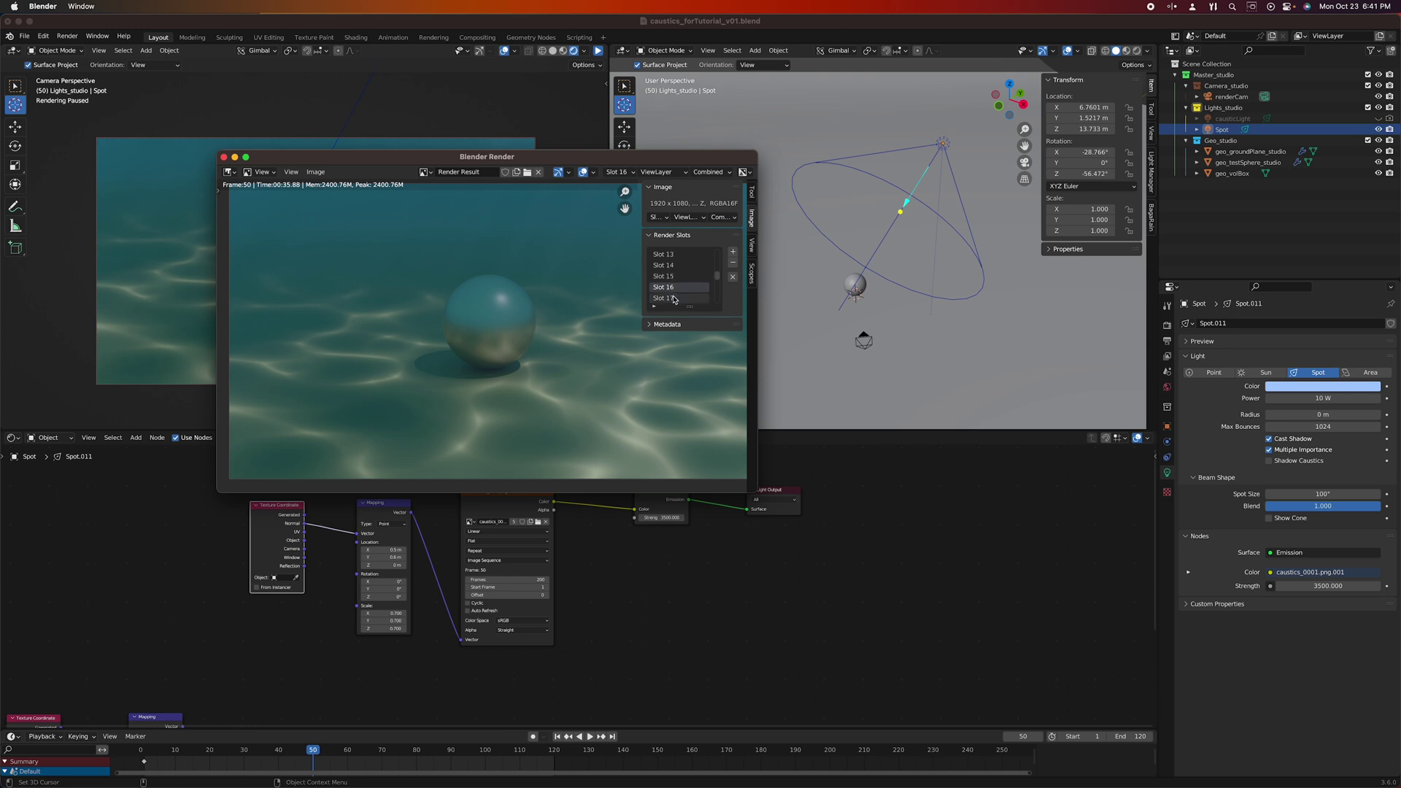
pyautogui.scroll(-1, 679, 285)
pyautogui.click(680, 298)
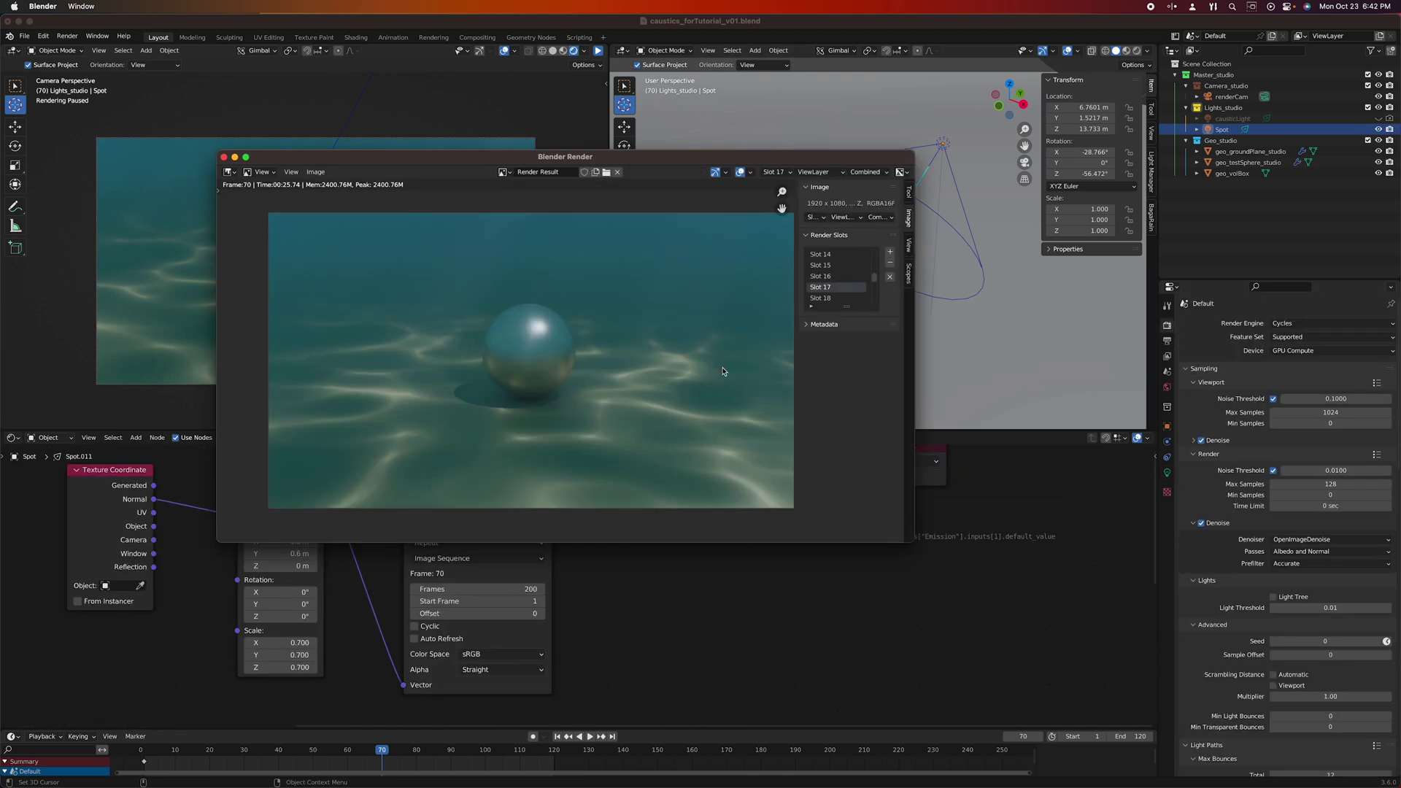
# - Compare the frame 50 and frame 70 renders by switching repeatedly between render Slots 16 and 17
pyautogui.click(822, 276)
pyautogui.click(823, 287)
pyautogui.click(824, 279)
pyautogui.click(825, 286)
pyautogui.click(833, 277)
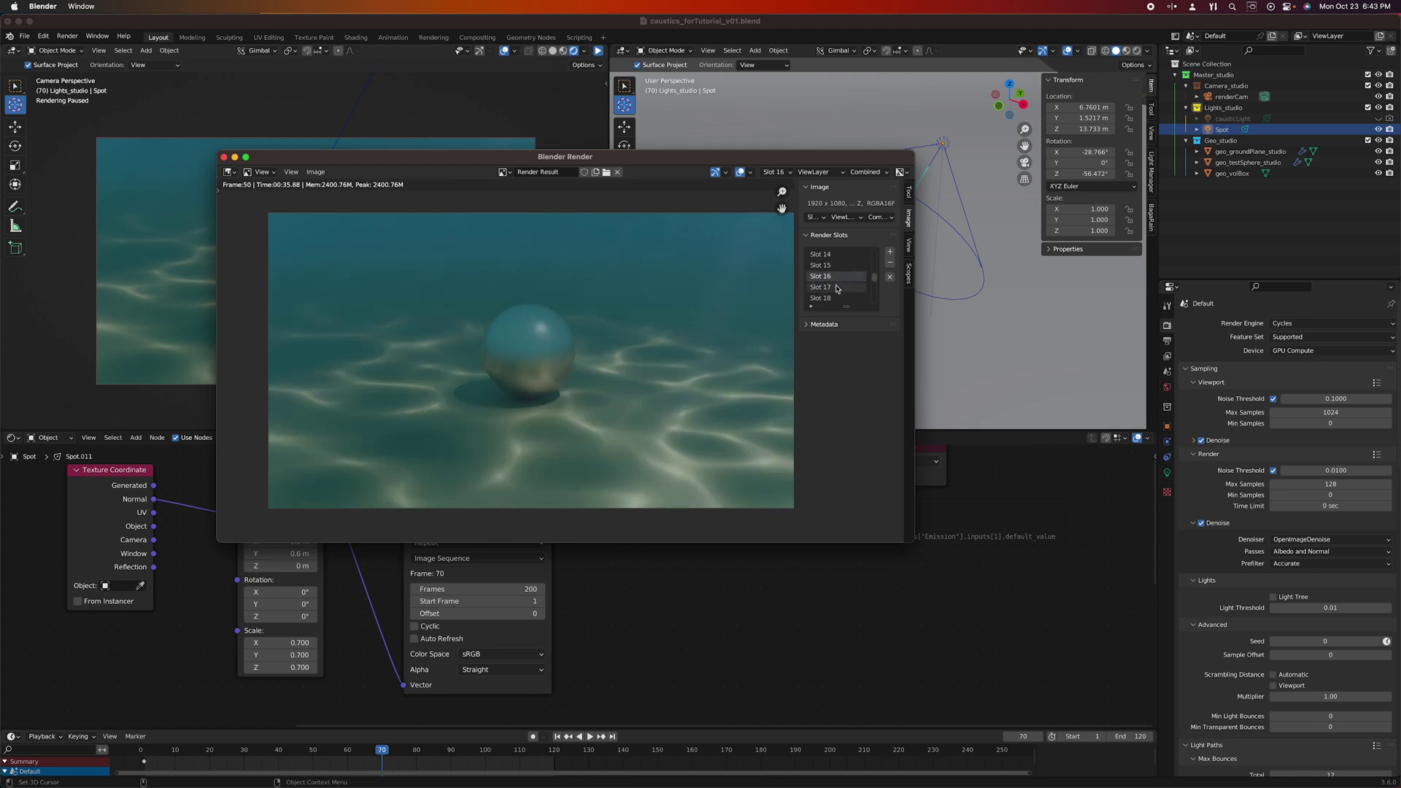
pyautogui.click(837, 287)
pyautogui.click(837, 277)
pyautogui.click(839, 289)
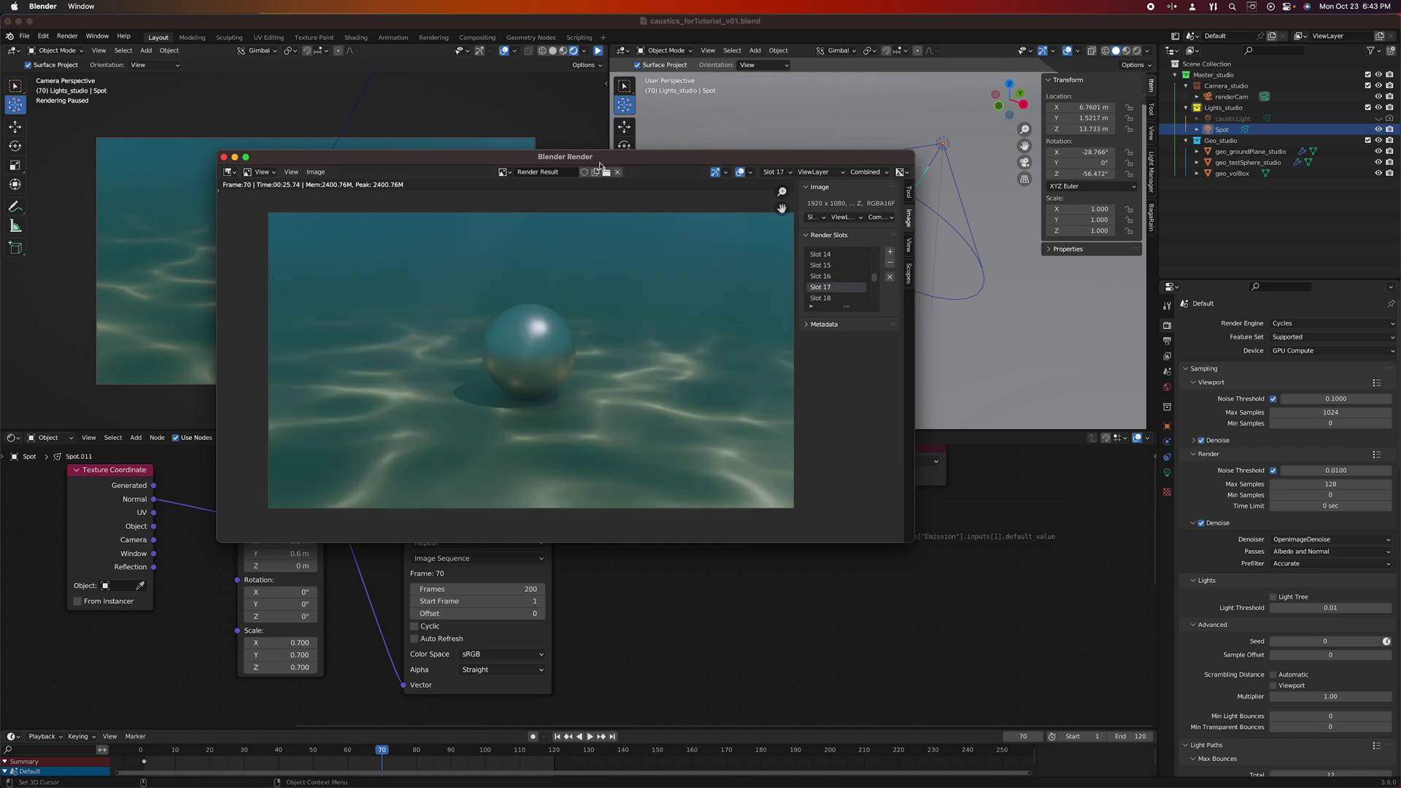
pyautogui.moveTo(599, 162); pyautogui.dragTo(686, 142)
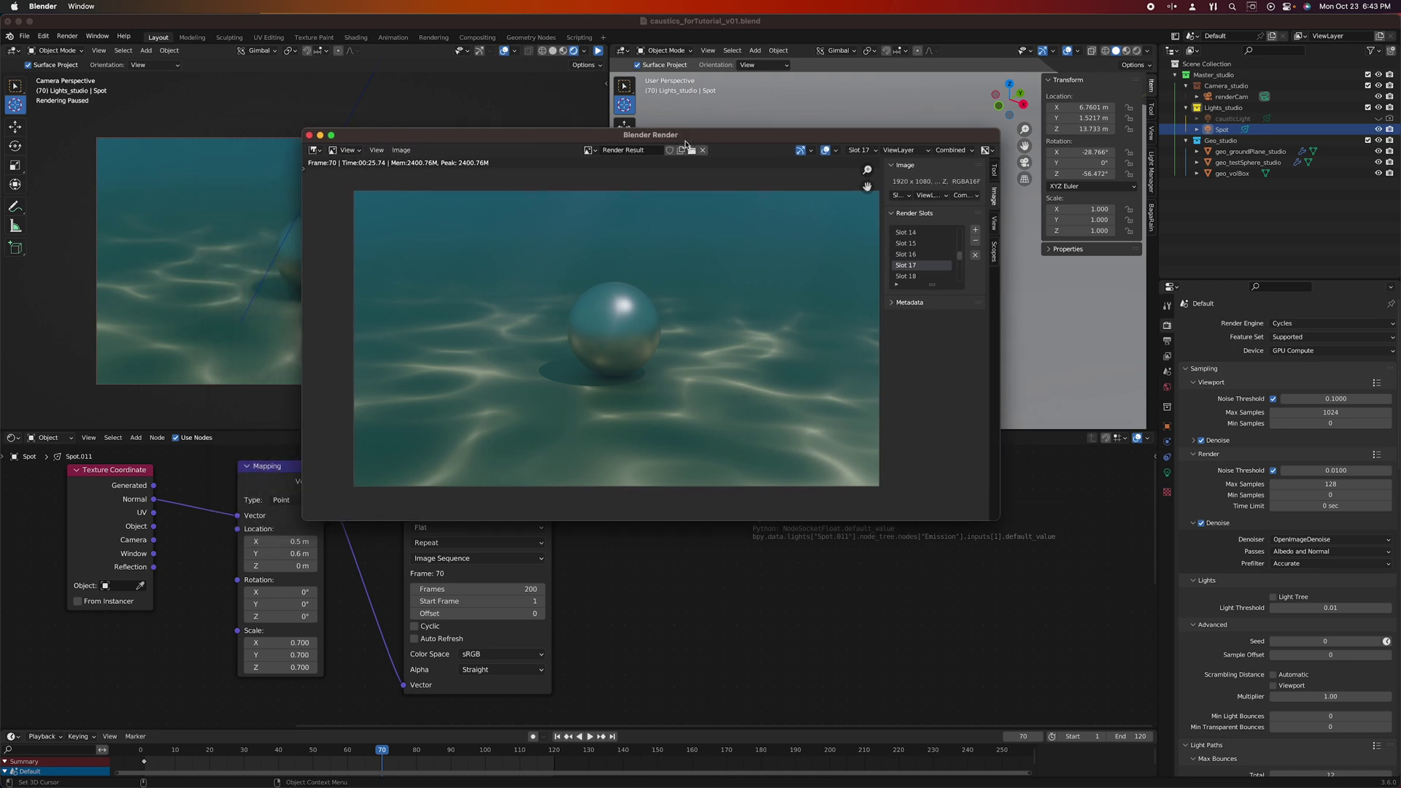